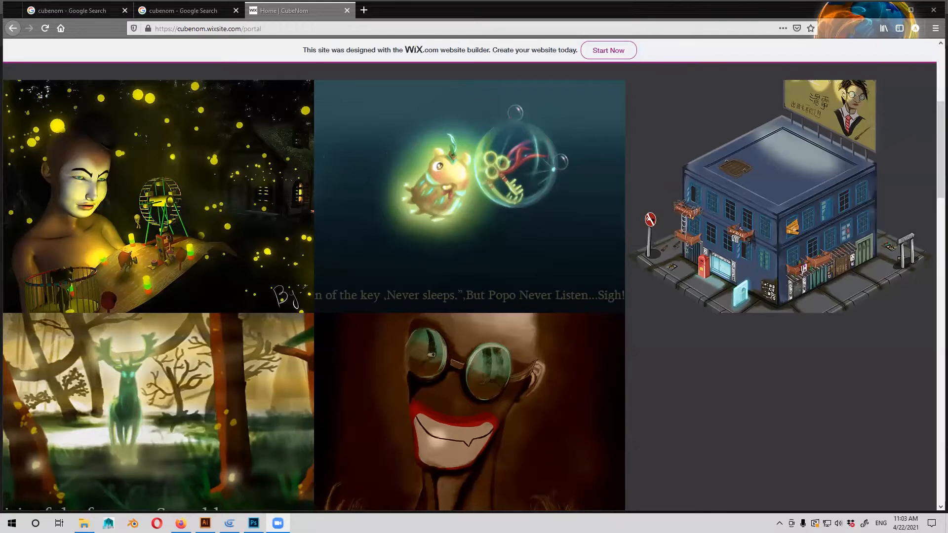
# Switch to Photoshop and create a white A4 portrait document, 210 x 297 mm, at 300 pixels/inch in RGB.
pyautogui.hotkey('alt', 'Tab')
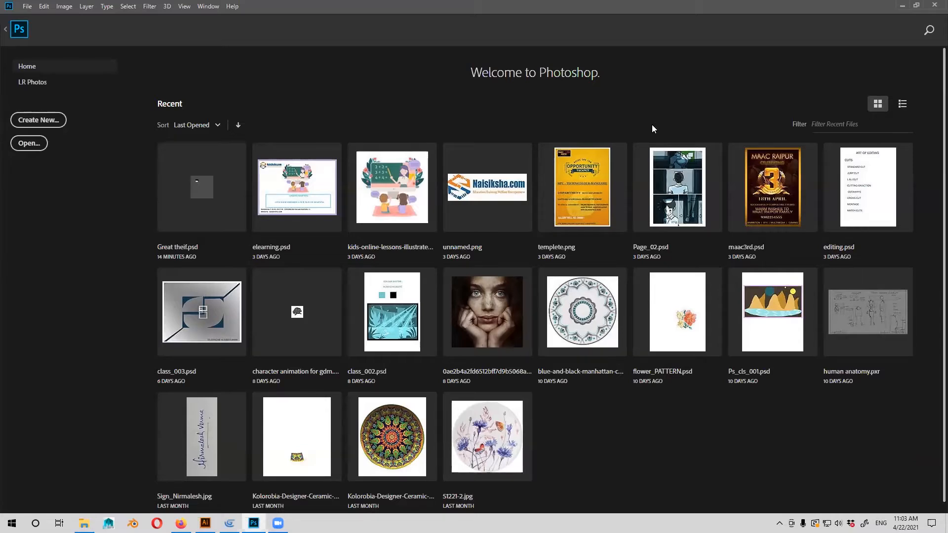
pyautogui.click(42, 124)
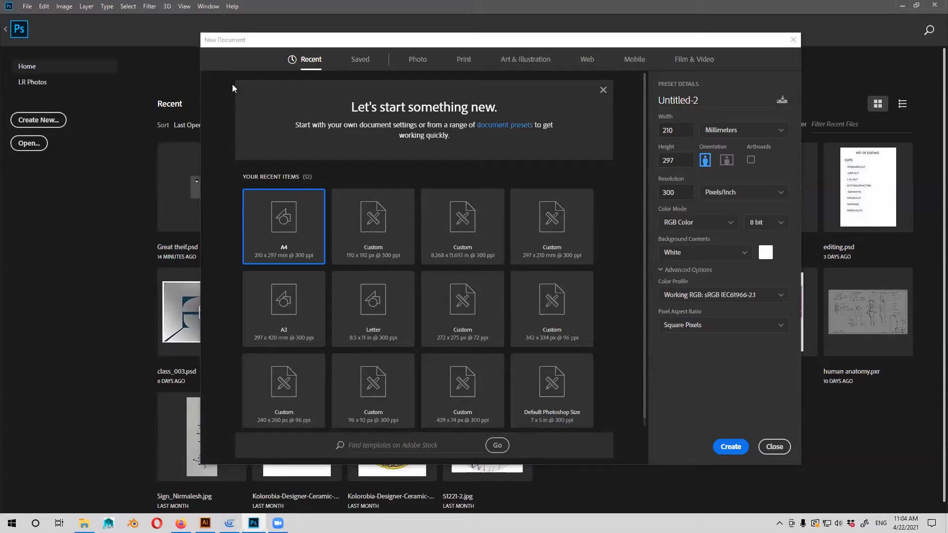
pyautogui.click(734, 454)
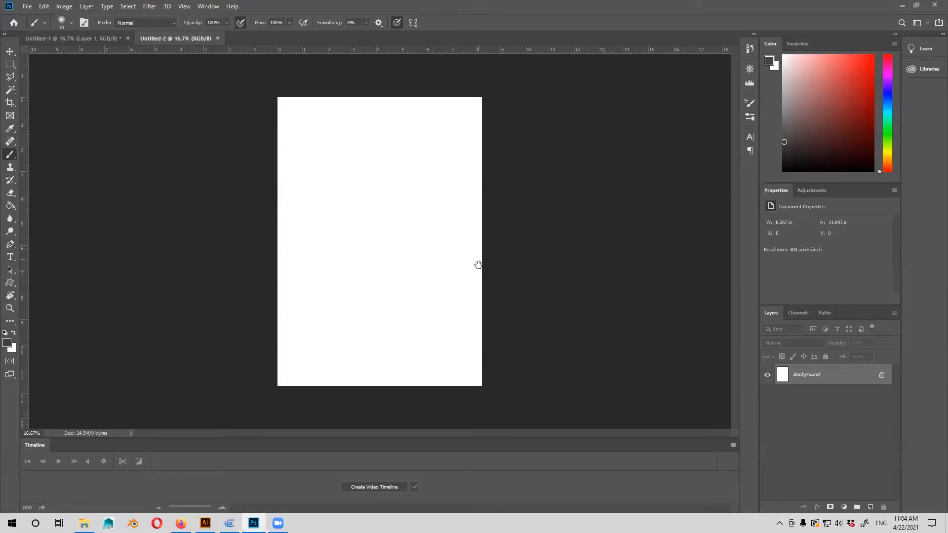
# Add a new layer and handwrite the heading "Pre production" near the page's upper edge, about 2.2 in wide, with a size 15 brush.
pyautogui.hotkey('ctrl', '+')
pyautogui.scroll(4, 362, 367)
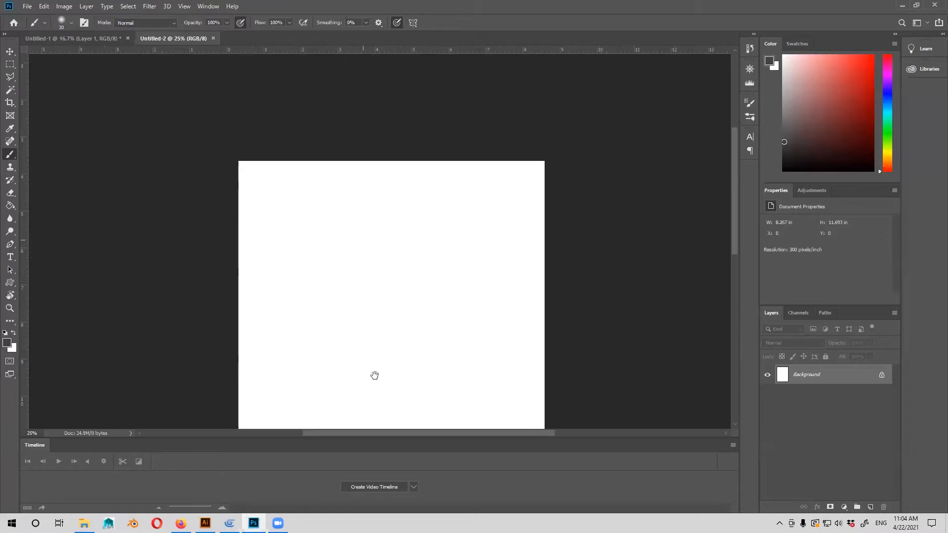
pyautogui.click(871, 507)
pyautogui.moveTo(489, 321); pyautogui.dragTo(512, 295)
pyautogui.hotkey('ctrl', '+')
pyautogui.moveTo(444, 193); pyautogui.dragTo(438, 276)
pyautogui.press('[')
pyautogui.moveTo(363, 168)
pyautogui.mouseDown()
pyautogui.moveTo(364, 195)
pyautogui.moveTo(364, 183)
pyautogui.mouseUp()
pyautogui.moveTo(374, 189)
pyautogui.mouseDown()
pyautogui.moveTo(396, 180)
pyautogui.moveTo(419, 196)
pyautogui.moveTo(435, 178)
pyautogui.moveTo(525, 185)
pyautogui.mouseUp()
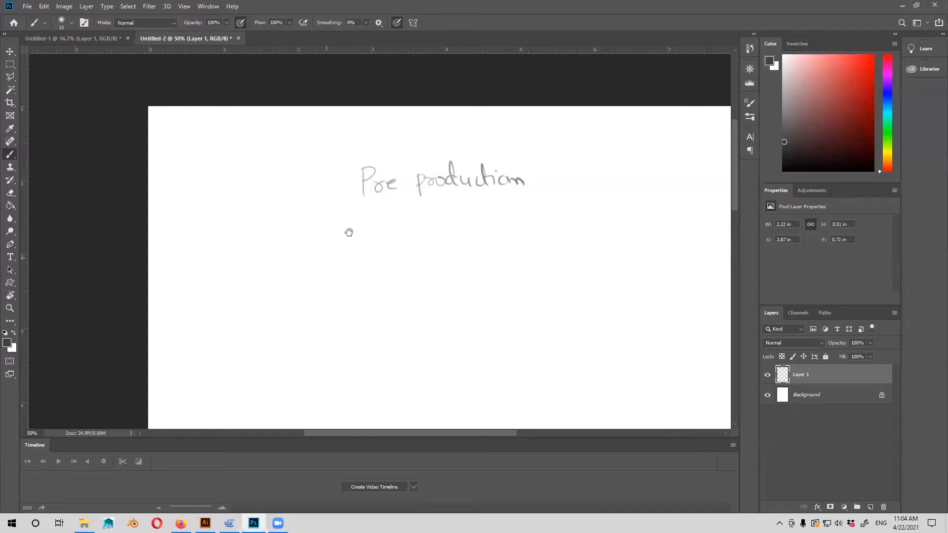
pyautogui.moveTo(349, 233); pyautogui.dragTo(372, 203)
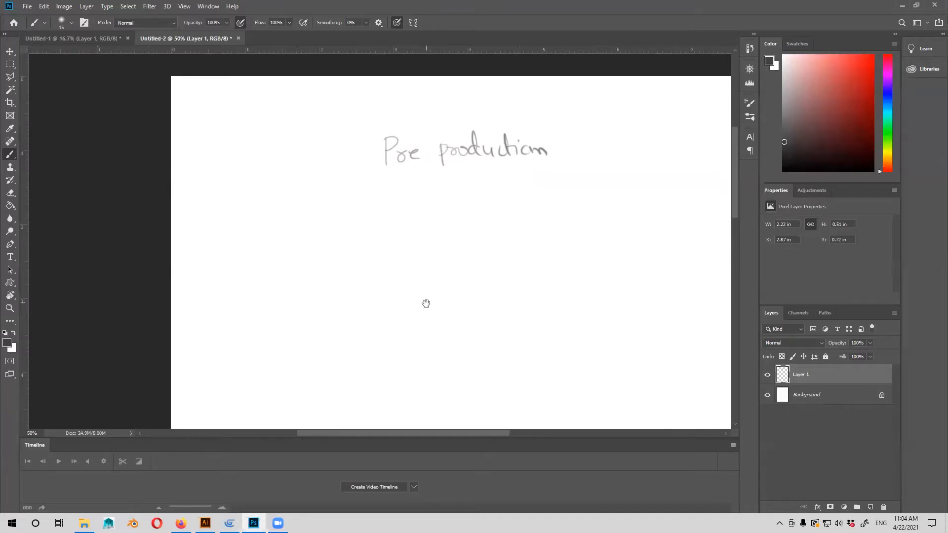
pyautogui.moveTo(425, 305); pyautogui.dragTo(390, 284)
pyautogui.hotkey('ctrl', '-')
pyautogui.hotkey('ctrl', '-')
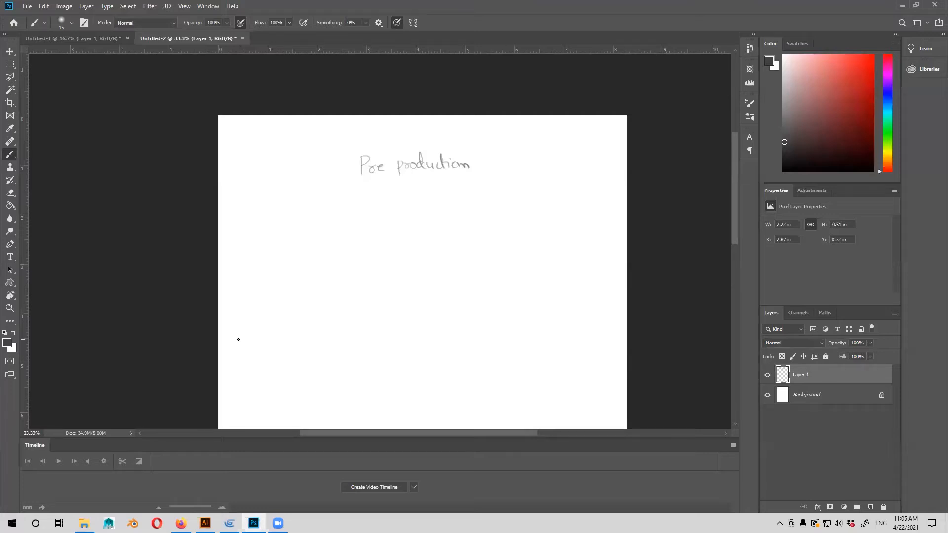
pyautogui.moveTo(473, 256); pyautogui.dragTo(474, 250)
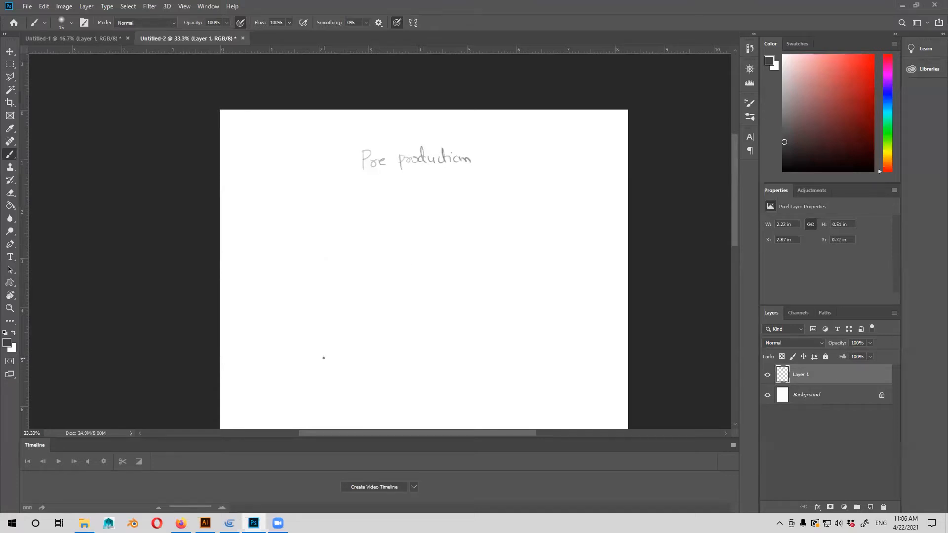
# Sketch a round character body about 1.8 in wide below the heading, using light overlapping strokes.
pyautogui.hotkey('ctrl', '+')
pyautogui.scroll(-2, 450, 276)
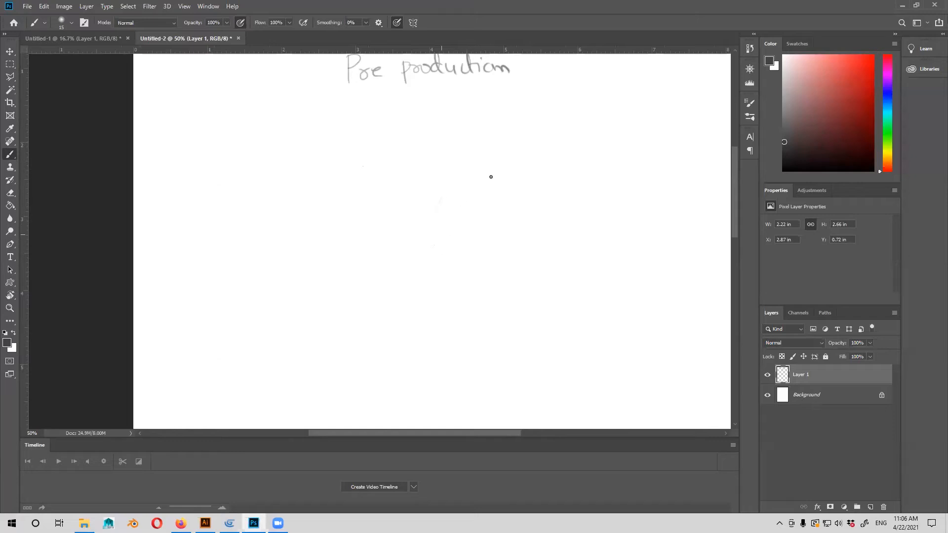
pyautogui.moveTo(537, 196)
pyautogui.mouseDown()
pyautogui.moveTo(495, 173)
pyautogui.moveTo(529, 196)
pyautogui.mouseUp()
pyautogui.moveTo(431, 207)
pyautogui.mouseDown()
pyautogui.moveTo(508, 190)
pyautogui.moveTo(498, 172)
pyautogui.moveTo(551, 208)
pyautogui.moveTo(561, 228)
pyautogui.mouseUp()
pyautogui.moveTo(430, 236)
pyautogui.mouseDown()
pyautogui.moveTo(445, 252)
pyautogui.moveTo(439, 265)
pyautogui.moveTo(475, 278)
pyautogui.moveTo(462, 283)
pyautogui.moveTo(518, 289)
pyautogui.moveTo(543, 280)
pyautogui.mouseUp()
pyautogui.moveTo(561, 220)
pyautogui.mouseDown()
pyautogui.moveTo(556, 262)
pyautogui.moveTo(543, 278)
pyautogui.mouseUp()
pyautogui.scroll(1, 503, 275)
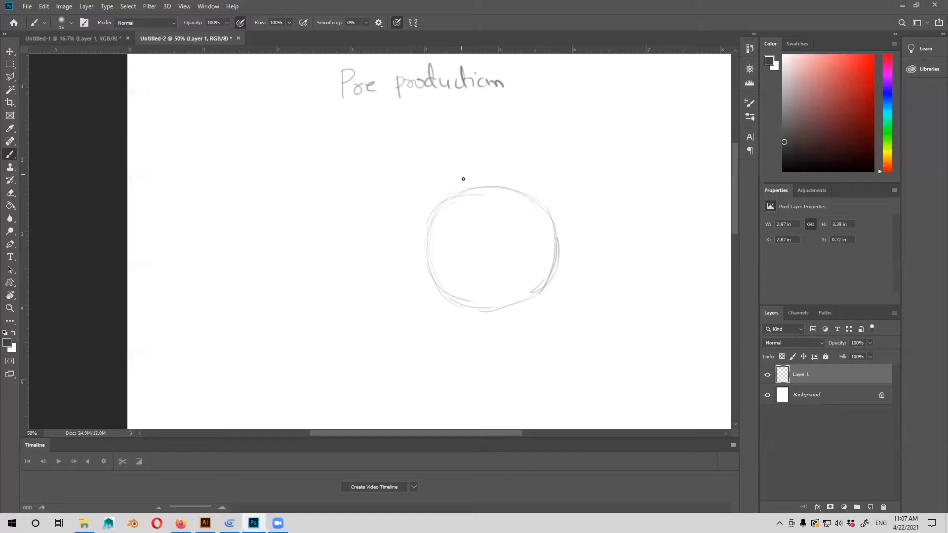
pyautogui.moveTo(551, 224); pyautogui.dragTo(554, 226)
# Sketch a large near eye in the upper part of the body and a smaller far eye on its opposite edge.
pyautogui.moveTo(512, 235); pyautogui.dragTo(490, 229)
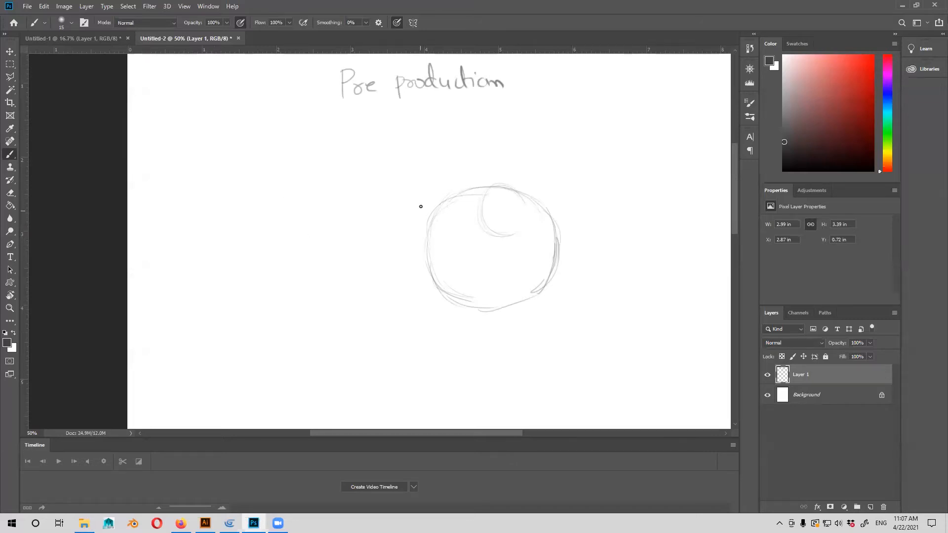
pyautogui.moveTo(420, 218)
pyautogui.mouseDown()
pyautogui.moveTo(434, 197)
pyautogui.moveTo(419, 220)
pyautogui.moveTo(440, 235)
pyautogui.mouseUp()
pyautogui.moveTo(426, 200); pyautogui.dragTo(444, 231)
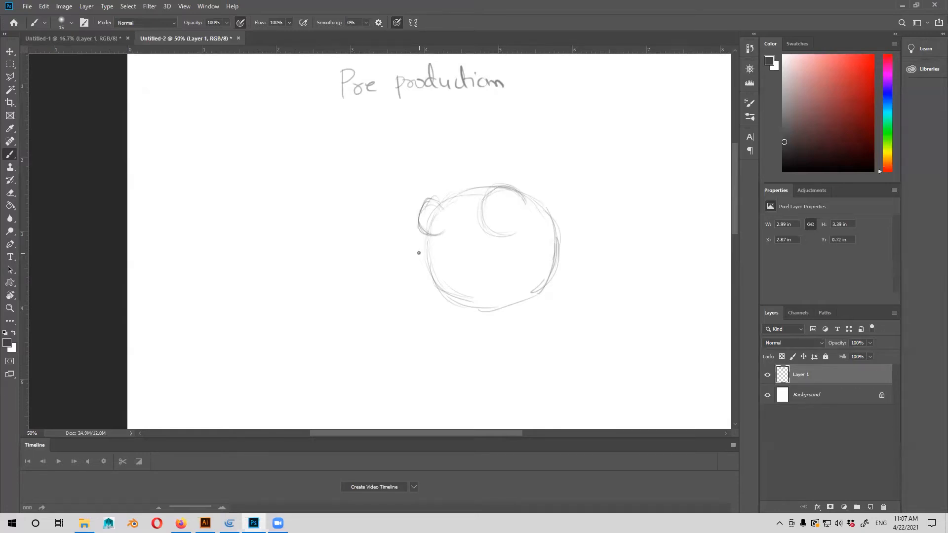
# Reinforce the round body's outline along its underside and across the top.
pyautogui.moveTo(429, 243)
pyautogui.mouseDown()
pyautogui.moveTo(459, 300)
pyautogui.moveTo(435, 271)
pyautogui.moveTo(449, 289)
pyautogui.moveTo(525, 304)
pyautogui.mouseUp()
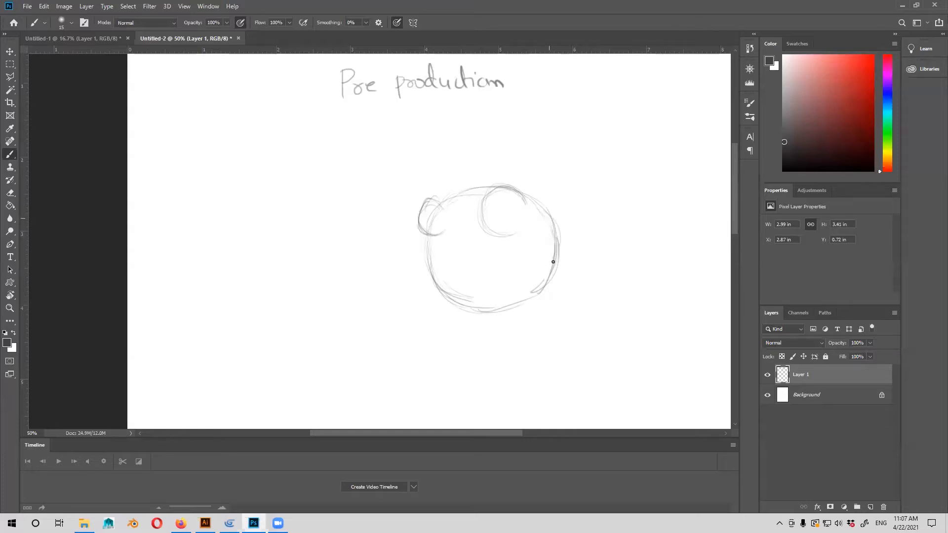
pyautogui.moveTo(439, 201); pyautogui.dragTo(492, 187)
pyautogui.moveTo(450, 201)
pyautogui.mouseDown()
pyautogui.moveTo(470, 190)
pyautogui.moveTo(548, 214)
pyautogui.moveTo(558, 240)
pyautogui.mouseUp()
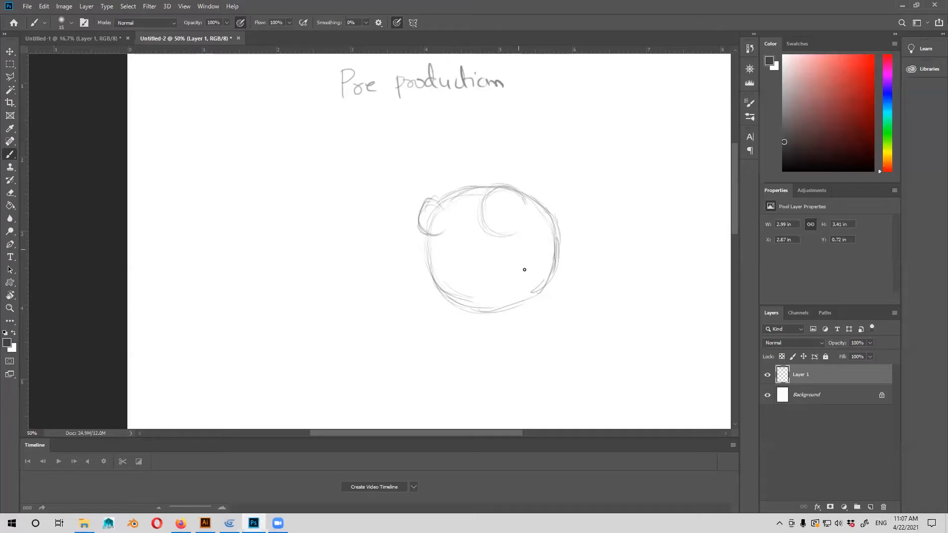
# Close the near eye's circle, add pupils with highlights to both eyes, and draw a small U-shaped mouth.
pyautogui.moveTo(477, 213); pyautogui.dragTo(442, 215)
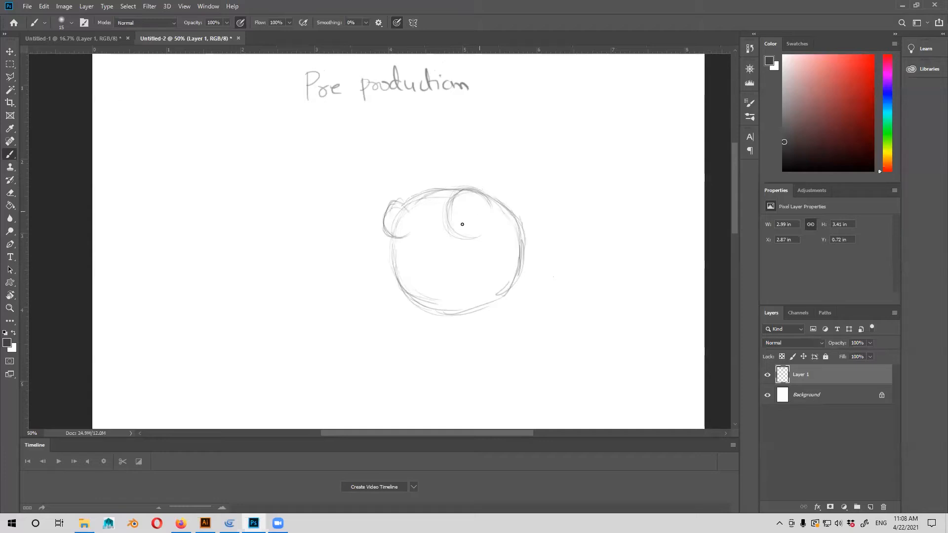
pyautogui.moveTo(476, 209); pyautogui.dragTo(475, 238)
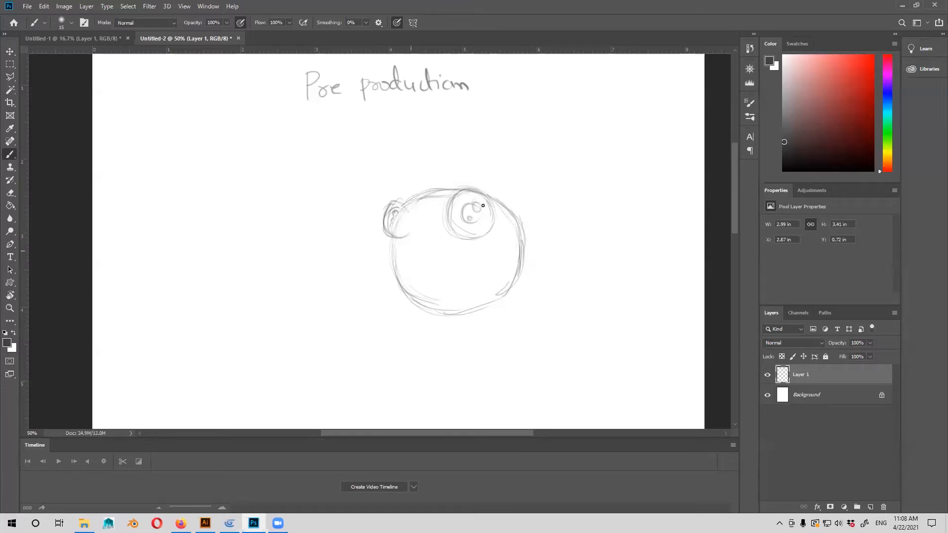
pyautogui.moveTo(419, 254); pyautogui.dragTo(423, 267)
pyautogui.moveTo(419, 253); pyautogui.dragTo(426, 261)
# Strengthen the body's side and bottom outline and sketch two leaf-shaped ears on top of the head.
pyautogui.moveTo(503, 211)
pyautogui.mouseDown()
pyautogui.moveTo(524, 249)
pyautogui.moveTo(516, 264)
pyautogui.mouseUp()
pyautogui.moveTo(417, 303)
pyautogui.mouseDown()
pyautogui.moveTo(490, 311)
pyautogui.moveTo(516, 282)
pyautogui.moveTo(482, 311)
pyautogui.mouseUp()
pyautogui.press('space')
pyautogui.moveTo(526, 176)
pyautogui.mouseDown()
pyautogui.moveTo(518, 197)
pyautogui.moveTo(486, 217)
pyautogui.moveTo(523, 203)
pyautogui.moveTo(503, 232)
pyautogui.mouseUp()
pyautogui.moveTo(442, 208)
pyautogui.mouseDown()
pyautogui.moveTo(450, 176)
pyautogui.moveTo(465, 201)
pyautogui.moveTo(442, 204)
pyautogui.moveTo(463, 201)
pyautogui.moveTo(464, 210)
pyautogui.moveTo(568, 174)
pyautogui.moveTo(550, 172)
pyautogui.mouseUp()
# Sketch a rounded near foot with toes over the body's lower edge and an oval far foot on the opposite side.
pyautogui.moveTo(538, 254)
pyautogui.mouseDown()
pyautogui.moveTo(563, 274)
pyautogui.moveTo(540, 252)
pyautogui.moveTo(567, 261)
pyautogui.moveTo(528, 285)
pyautogui.moveTo(528, 297)
pyautogui.moveTo(560, 268)
pyautogui.moveTo(544, 251)
pyautogui.moveTo(567, 258)
pyautogui.mouseUp()
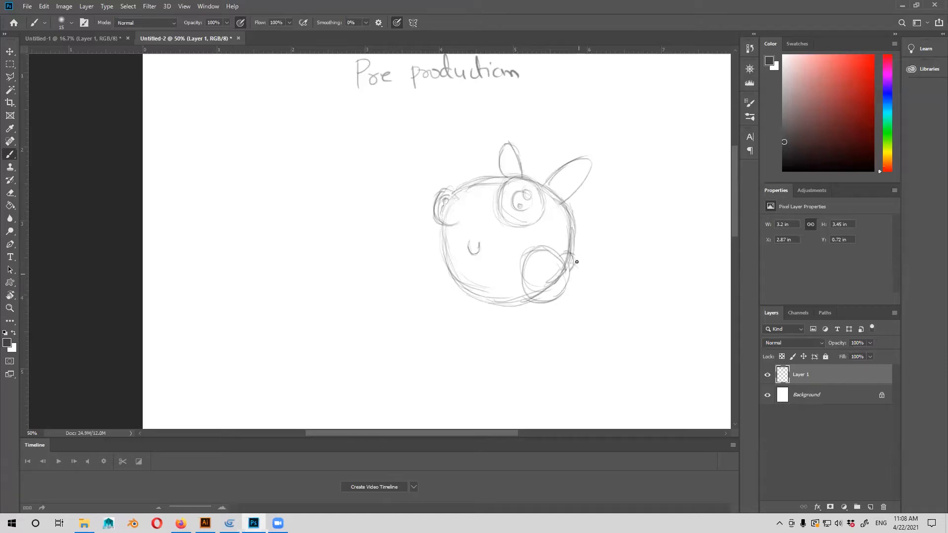
pyautogui.moveTo(565, 285)
pyautogui.mouseDown()
pyautogui.moveTo(580, 278)
pyautogui.moveTo(571, 288)
pyautogui.mouseUp()
pyautogui.moveTo(436, 244)
pyautogui.mouseDown()
pyautogui.moveTo(430, 277)
pyautogui.moveTo(447, 278)
pyautogui.moveTo(427, 247)
pyautogui.moveTo(441, 275)
pyautogui.moveTo(437, 244)
pyautogui.moveTo(446, 242)
pyautogui.moveTo(422, 280)
pyautogui.moveTo(434, 286)
pyautogui.moveTo(449, 271)
pyautogui.moveTo(438, 284)
pyautogui.moveTo(447, 257)
pyautogui.moveTo(478, 292)
pyautogui.mouseUp()
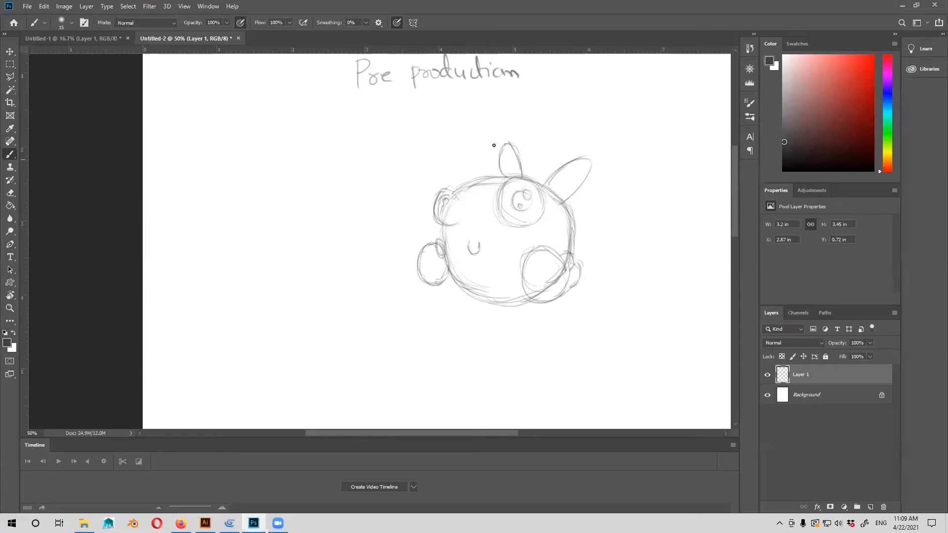
# Erase the stray construction lines where the body outline crosses the far eye and the near foot.
pyautogui.click(10, 193)
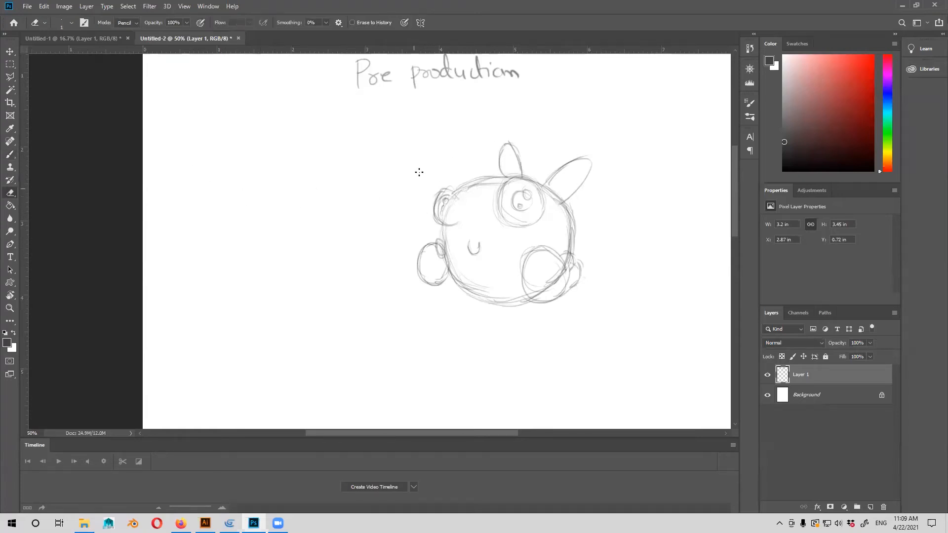
pyautogui.moveTo(456, 198); pyautogui.dragTo(419, 185)
pyautogui.moveTo(419, 186); pyautogui.dragTo(413, 216)
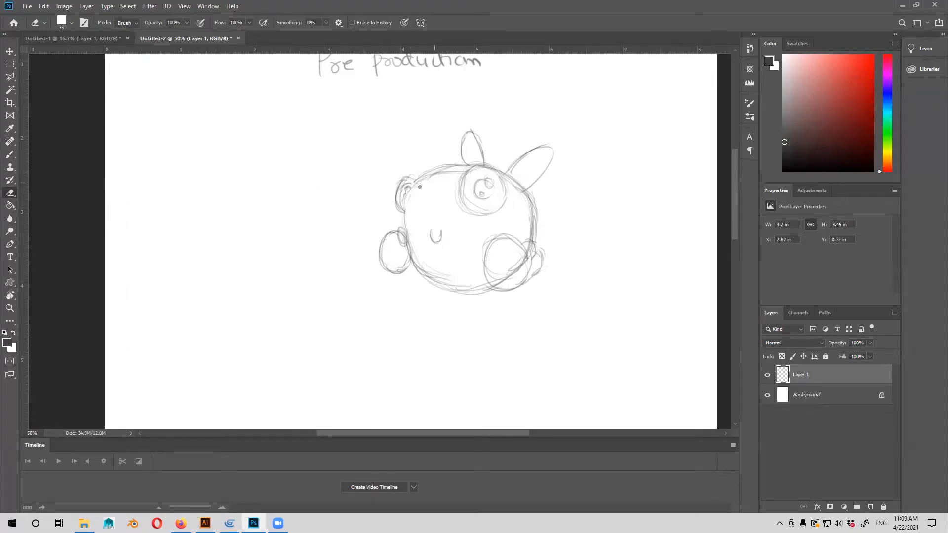
pyautogui.press('b')
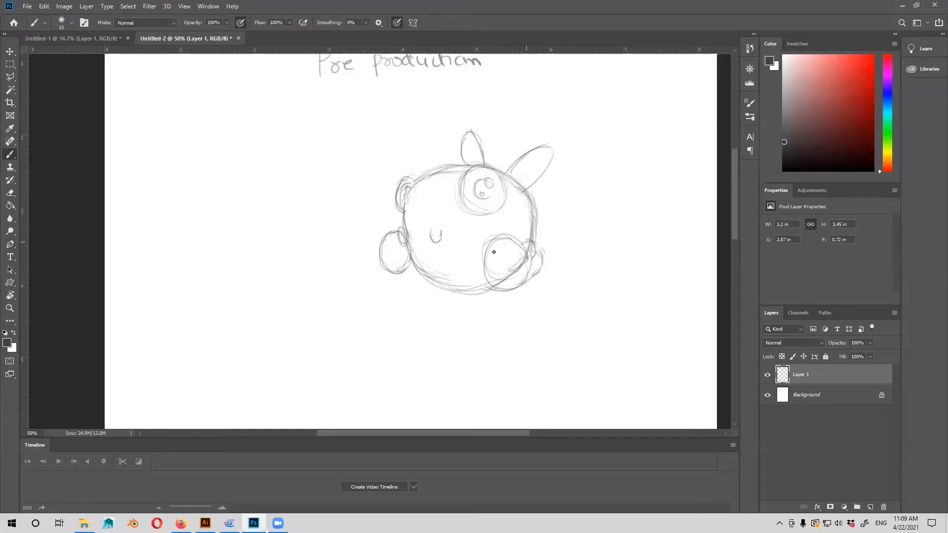
pyautogui.moveTo(478, 195); pyautogui.dragTo(473, 193)
pyautogui.press('e')
pyautogui.moveTo(516, 261)
pyautogui.mouseDown()
pyautogui.moveTo(492, 274)
pyautogui.moveTo(526, 249)
pyautogui.mouseUp()
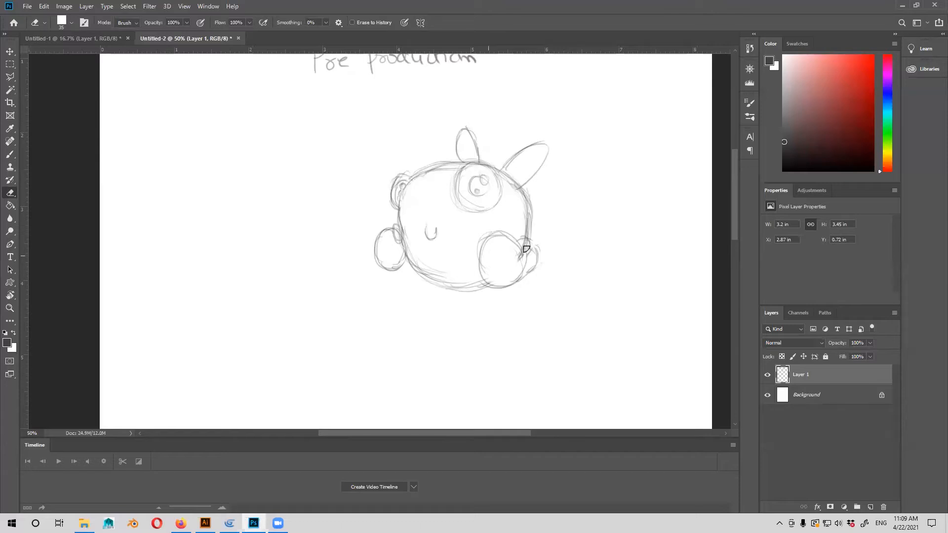
# Sketch inner lines inside both ears and touch up the ear outlines with the Brush tool.
pyautogui.press('b')
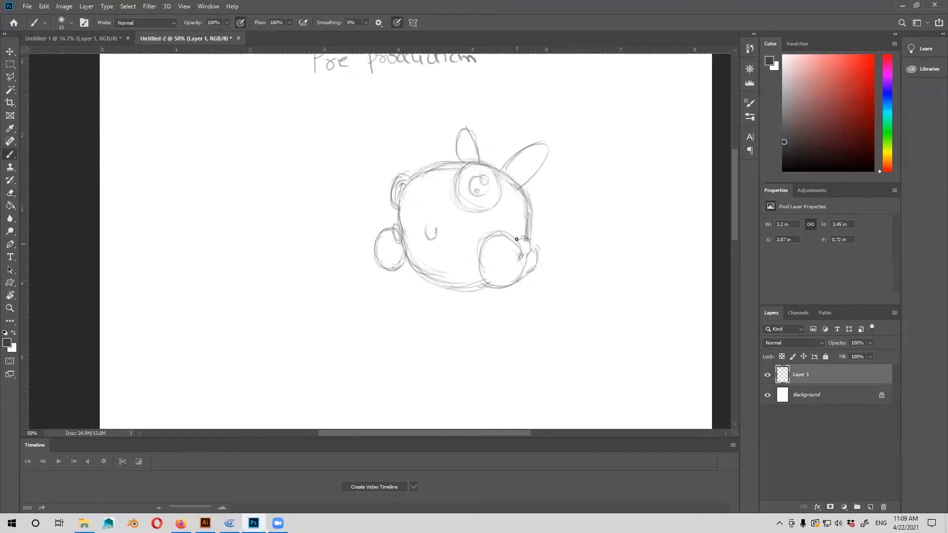
pyautogui.moveTo(511, 229); pyautogui.dragTo(499, 230)
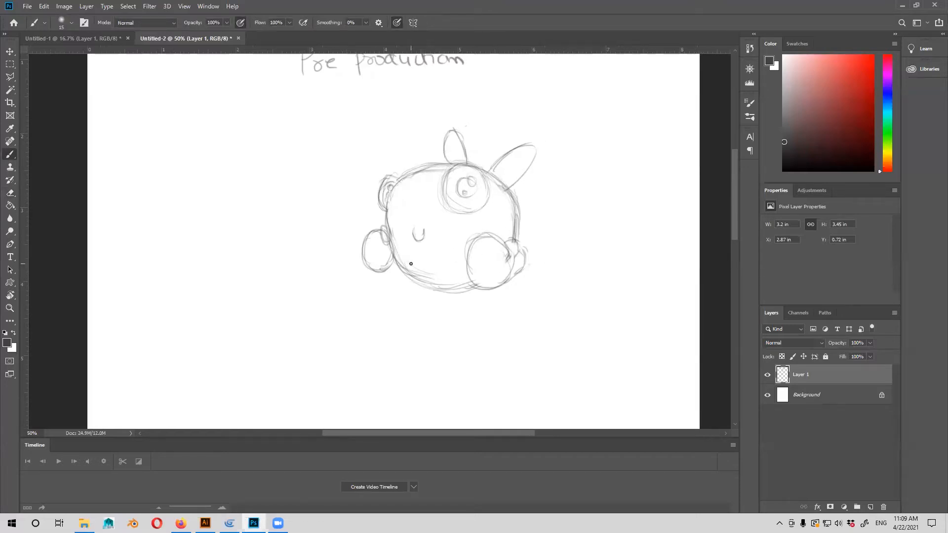
pyautogui.moveTo(458, 159); pyautogui.dragTo(397, 207)
pyautogui.press('v')
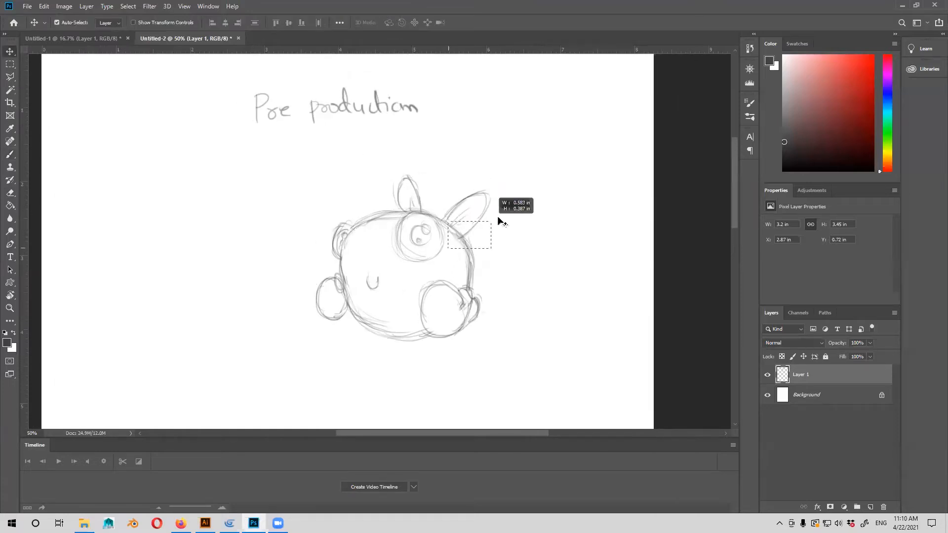
pyautogui.moveTo(472, 284); pyautogui.dragTo(492, 277)
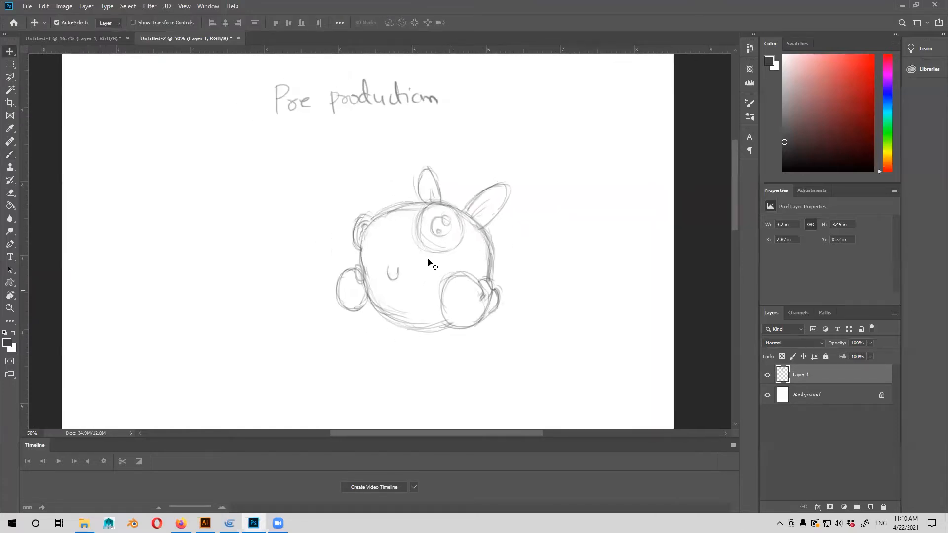
pyautogui.moveTo(371, 304); pyautogui.dragTo(360, 307)
pyautogui.press('b')
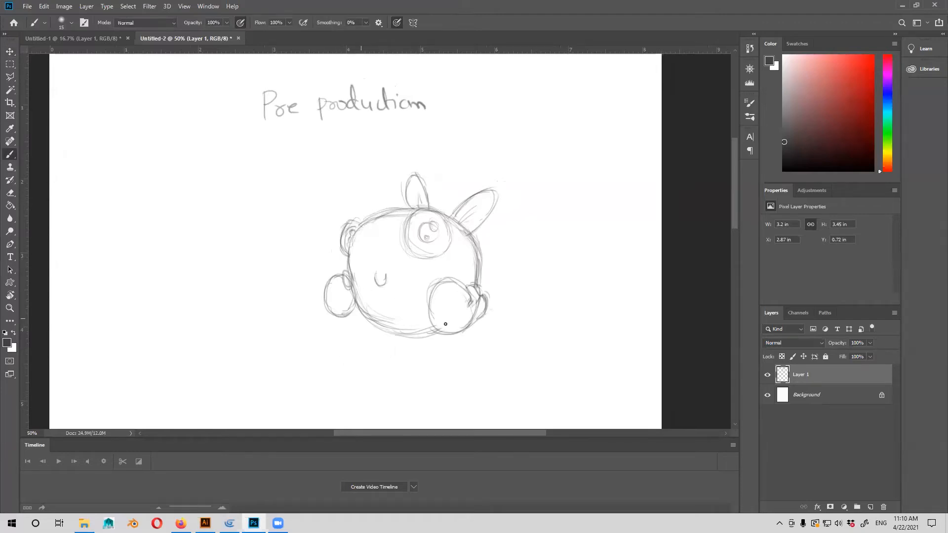
pyautogui.moveTo(402, 338); pyautogui.dragTo(439, 297)
# Add a new layer above the sketch and trace the character's body, ears, eyes, mouth and feet in darker lines.
pyautogui.hotkey('ctrl', '+')
pyautogui.moveTo(505, 234); pyautogui.dragTo(492, 242)
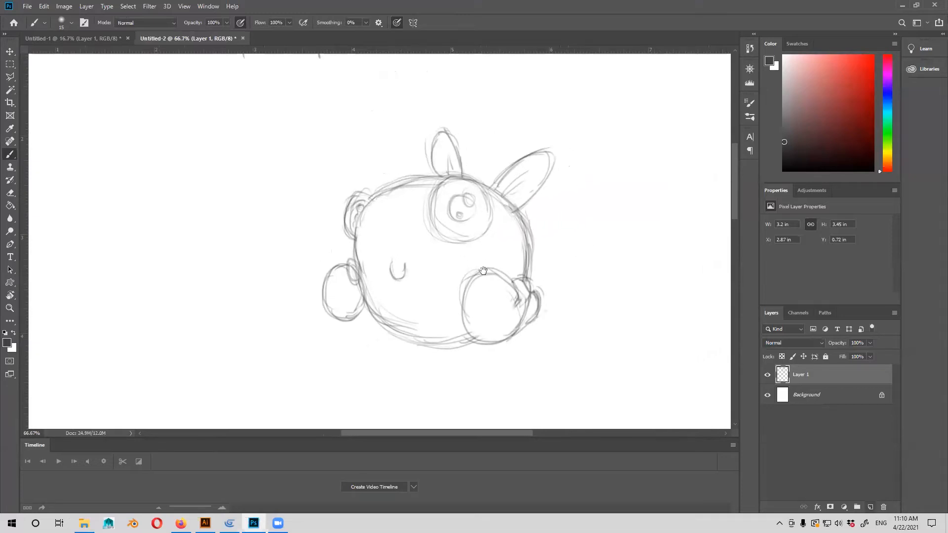
pyautogui.click(870, 507)
pyautogui.scroll(2, 243, 253)
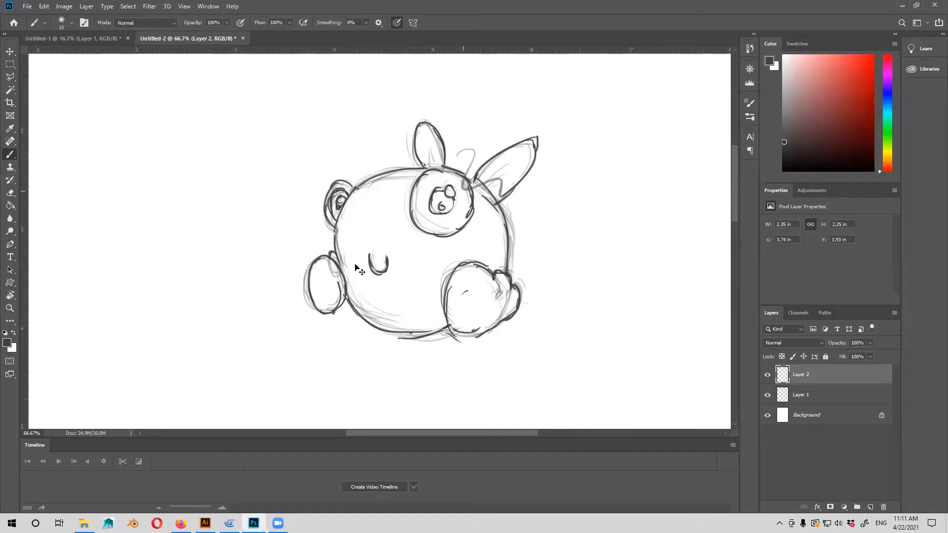
# Thicken the traced body outline down the side below the near ear and along the underside beside the near foot.
pyautogui.hotkey('ctrl', '-')
pyautogui.hotkey('ctrl', '-')
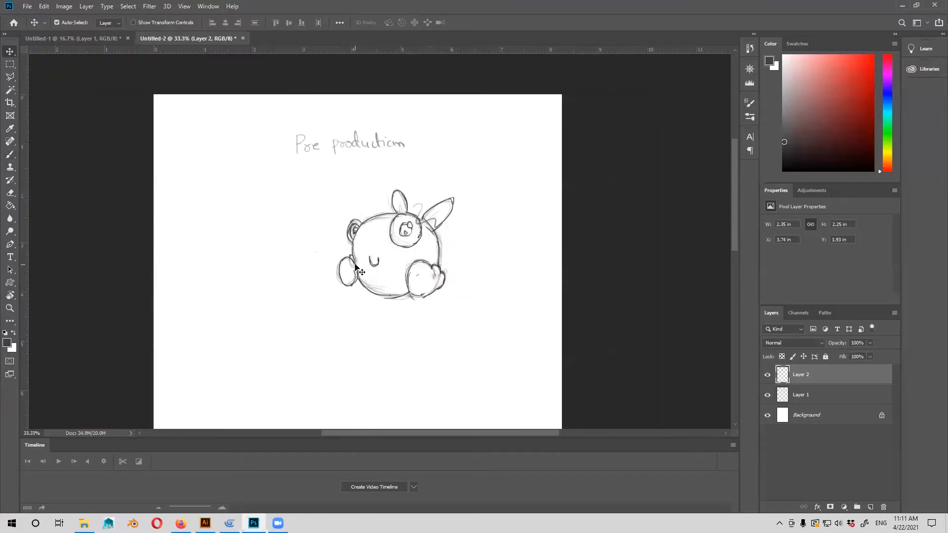
pyautogui.hotkey('ctrl', '+')
pyautogui.hotkey('ctrl', '+')
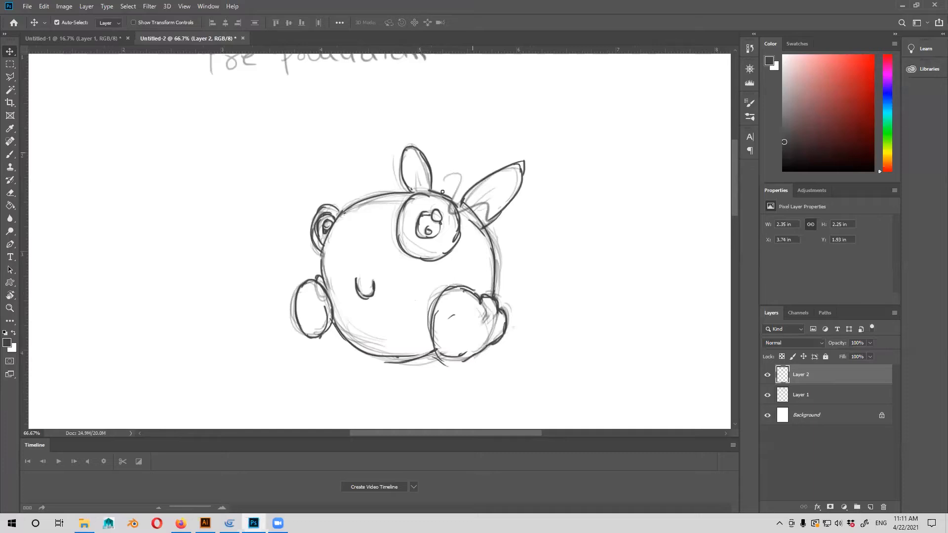
pyautogui.press('b')
pyautogui.moveTo(461, 205)
pyautogui.mouseDown()
pyautogui.moveTo(490, 250)
pyautogui.moveTo(494, 280)
pyautogui.mouseUp()
pyautogui.moveTo(484, 236); pyautogui.dragTo(492, 272)
pyautogui.moveTo(487, 239); pyautogui.dragTo(494, 273)
pyautogui.moveTo(415, 345)
pyautogui.mouseDown()
pyautogui.moveTo(432, 329)
pyautogui.moveTo(443, 337)
pyautogui.mouseUp()
pyautogui.moveTo(406, 343)
pyautogui.mouseDown()
pyautogui.moveTo(452, 339)
pyautogui.moveTo(388, 342)
pyautogui.mouseUp()
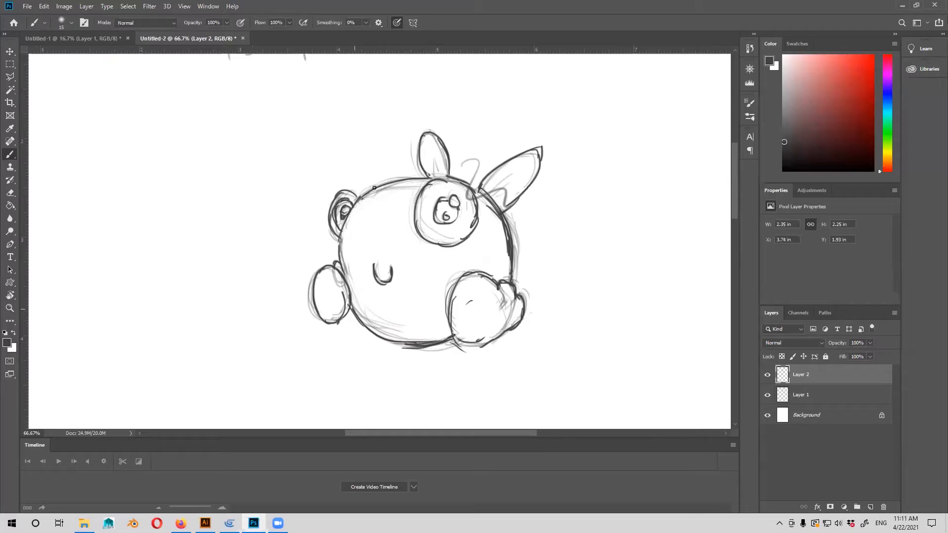
# Thicken the traced outline between the far foot and far eye, across the head, and along the larger ear's outer edge.
pyautogui.moveTo(337, 260); pyautogui.dragTo(338, 233)
pyautogui.moveTo(352, 207)
pyautogui.mouseDown()
pyautogui.moveTo(396, 183)
pyautogui.moveTo(453, 178)
pyautogui.moveTo(500, 214)
pyautogui.mouseUp()
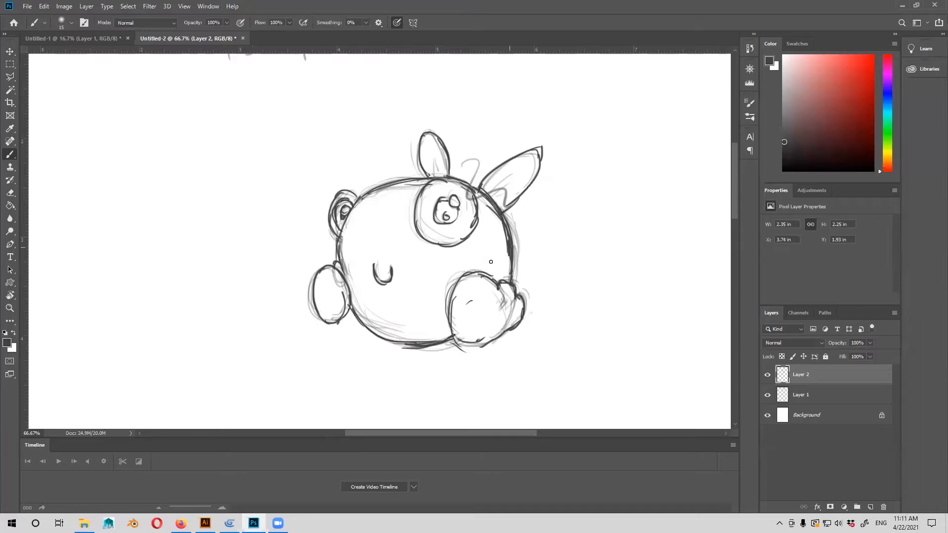
pyautogui.moveTo(502, 209); pyautogui.dragTo(528, 184)
pyautogui.moveTo(540, 150); pyautogui.dragTo(529, 185)
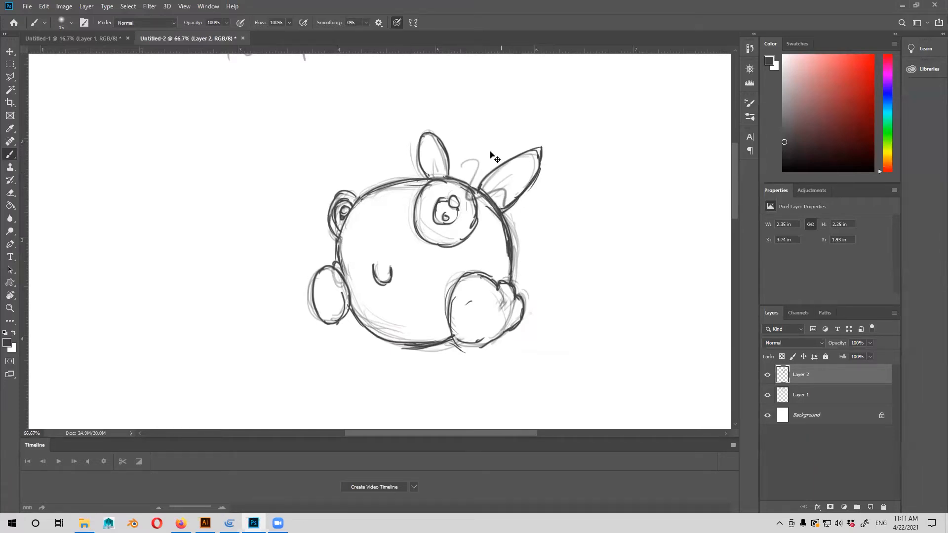
# Add a new layer for the colours between the rough sketch layer and the line-art layer.
pyautogui.press('v')
pyautogui.moveTo(529, 299); pyautogui.dragTo(519, 295)
pyautogui.click(817, 403)
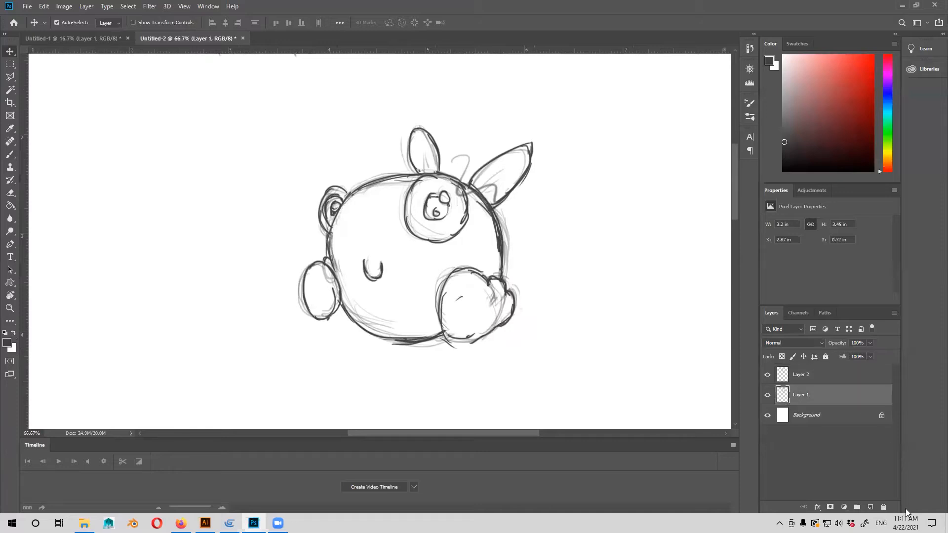
pyautogui.click(871, 507)
pyautogui.moveTo(507, 233); pyautogui.dragTo(477, 268)
# Enlarge the Brush to 100 px and fill the character's round body with golden brown (#bd8c3f).
pyautogui.press('b')
pyautogui.hotkey('ctrl', '-')
pyautogui.hotkey('ctrl', '-')
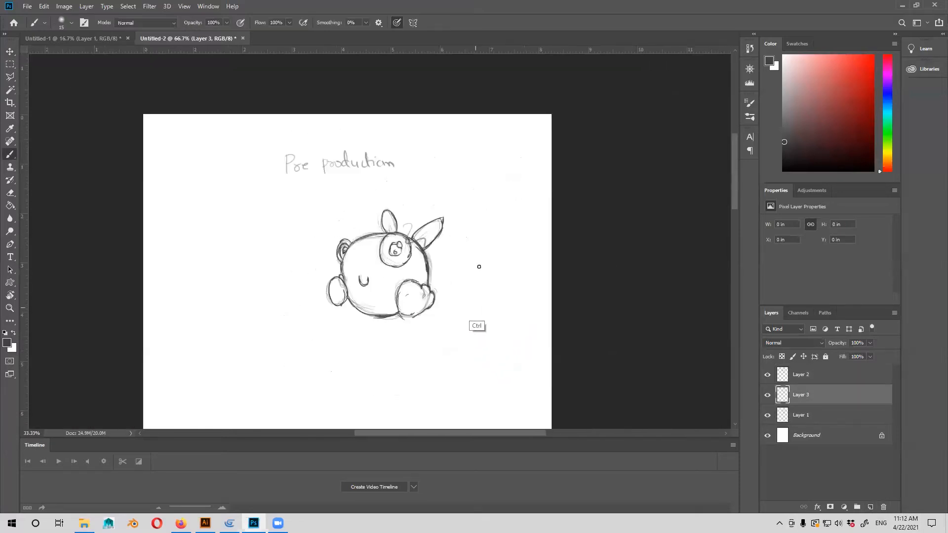
pyautogui.hotkey('ctrl', '+')
pyautogui.moveTo(444, 262); pyautogui.dragTo(470, 245)
pyautogui.press(']')
pyautogui.press(']')
pyautogui.press(']')
pyautogui.press(']')
pyautogui.press(']')
pyautogui.press(']')
pyautogui.press(']')
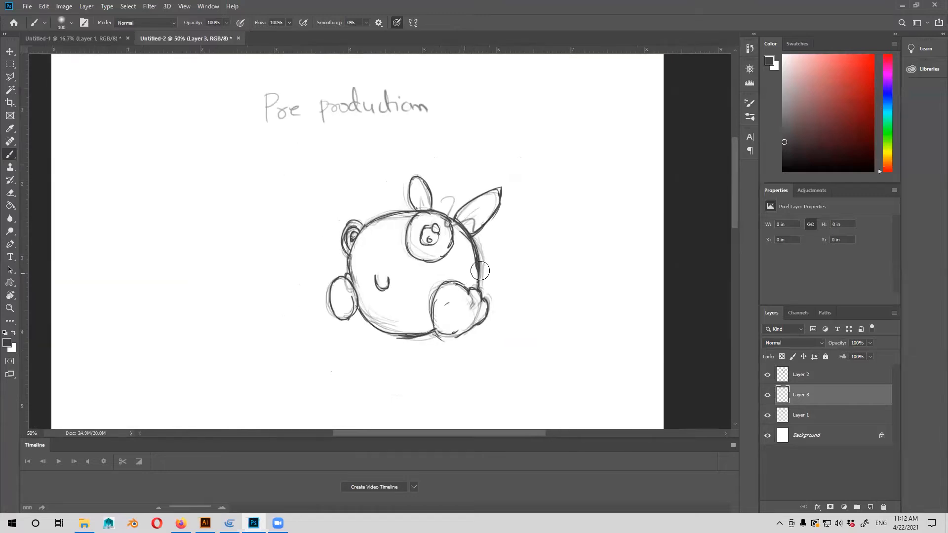
pyautogui.click(831, 93)
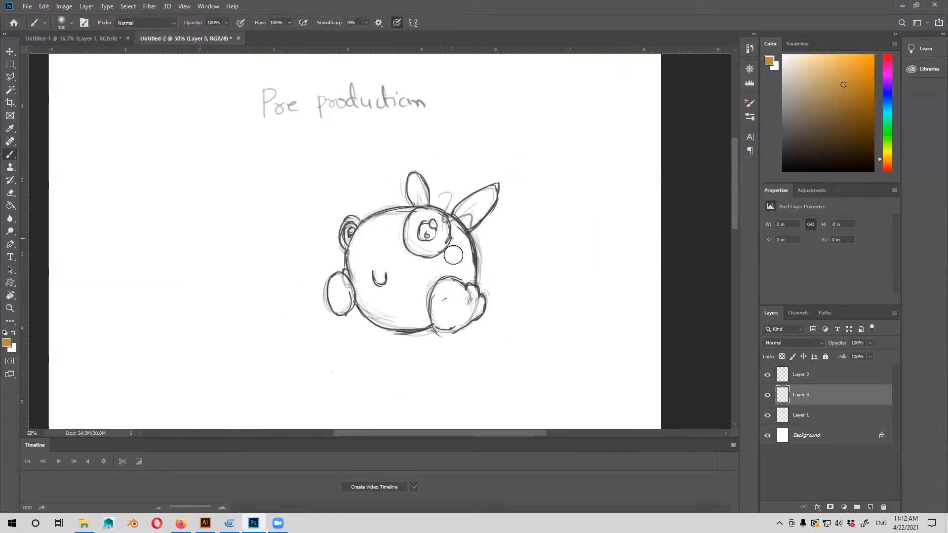
pyautogui.moveTo(456, 242)
pyautogui.mouseDown()
pyautogui.moveTo(435, 262)
pyautogui.moveTo(444, 246)
pyautogui.moveTo(426, 253)
pyautogui.moveTo(415, 234)
pyautogui.moveTo(411, 242)
pyautogui.moveTo(421, 229)
pyautogui.moveTo(404, 211)
pyautogui.moveTo(373, 240)
pyautogui.moveTo(382, 223)
pyautogui.moveTo(360, 232)
pyautogui.moveTo(353, 272)
pyautogui.moveTo(372, 242)
pyautogui.moveTo(359, 254)
pyautogui.moveTo(364, 302)
pyautogui.moveTo(353, 283)
pyautogui.moveTo(384, 313)
pyautogui.moveTo(370, 283)
pyautogui.moveTo(385, 235)
pyautogui.moveTo(369, 290)
pyautogui.moveTo(359, 265)
pyautogui.moveTo(383, 314)
pyautogui.moveTo(391, 246)
pyautogui.moveTo(431, 218)
pyautogui.moveTo(455, 221)
pyautogui.moveTo(472, 263)
pyautogui.moveTo(460, 275)
pyautogui.moveTo(448, 239)
pyautogui.moveTo(434, 245)
pyautogui.moveTo(433, 232)
pyautogui.moveTo(412, 246)
pyautogui.moveTo(409, 304)
pyautogui.moveTo(437, 271)
pyautogui.moveTo(428, 300)
pyautogui.moveTo(459, 282)
pyautogui.moveTo(443, 295)
pyautogui.moveTo(449, 263)
pyautogui.moveTo(441, 225)
pyautogui.moveTo(461, 289)
pyautogui.moveTo(433, 257)
pyautogui.mouseUp()
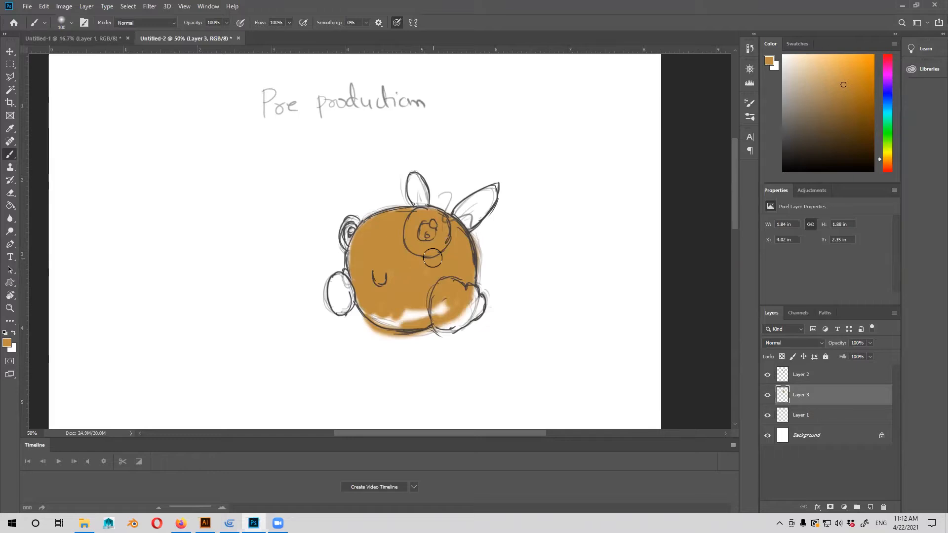
pyautogui.moveTo(456, 294)
pyautogui.mouseDown()
pyautogui.moveTo(398, 305)
pyautogui.moveTo(379, 275)
pyautogui.mouseUp()
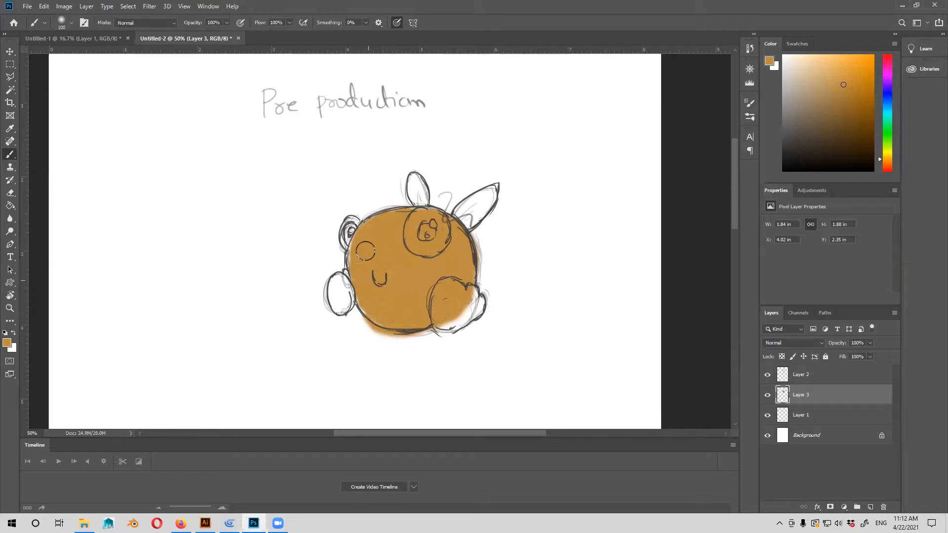
# Set the foreground colour to bright red (#fc1616) and paint both of the character's feet.
pyautogui.click(7, 343)
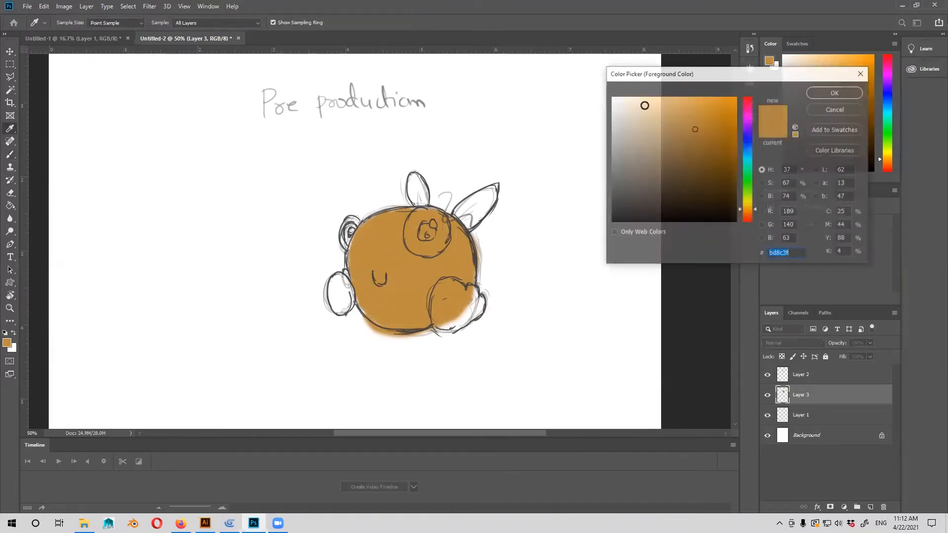
pyautogui.moveTo(746, 112); pyautogui.dragTo(762, 73)
pyautogui.click(726, 97)
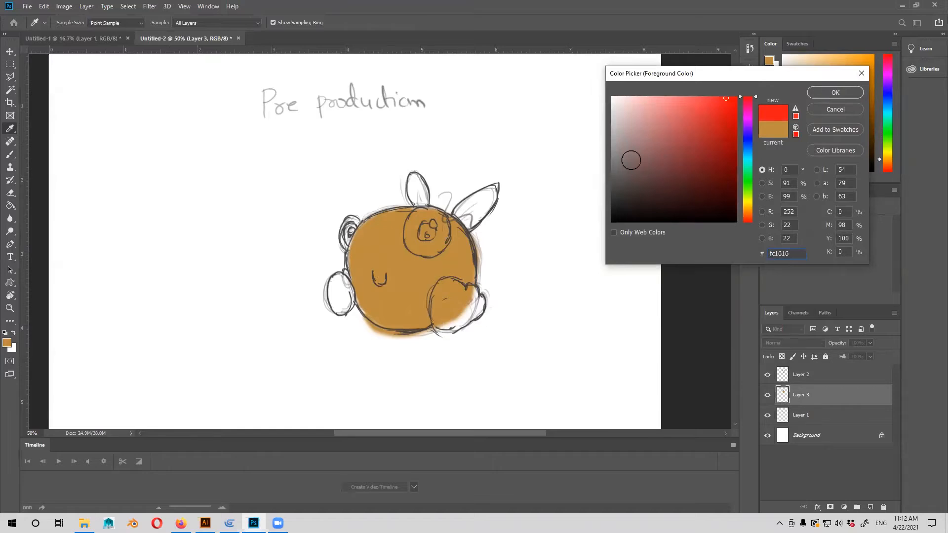
pyautogui.click(835, 93)
pyautogui.press('b')
pyautogui.moveTo(447, 298)
pyautogui.mouseDown()
pyautogui.moveTo(473, 290)
pyautogui.moveTo(468, 310)
pyautogui.moveTo(441, 317)
pyautogui.moveTo(439, 293)
pyautogui.moveTo(453, 313)
pyautogui.moveTo(478, 312)
pyautogui.mouseUp()
pyautogui.moveTo(327, 280)
pyautogui.mouseDown()
pyautogui.moveTo(343, 302)
pyautogui.moveTo(345, 288)
pyautogui.moveTo(341, 306)
pyautogui.moveTo(335, 288)
pyautogui.moveTo(335, 300)
pyautogui.moveTo(346, 273)
pyautogui.moveTo(349, 282)
pyautogui.moveTo(401, 260)
pyautogui.moveTo(381, 290)
pyautogui.mouseUp()
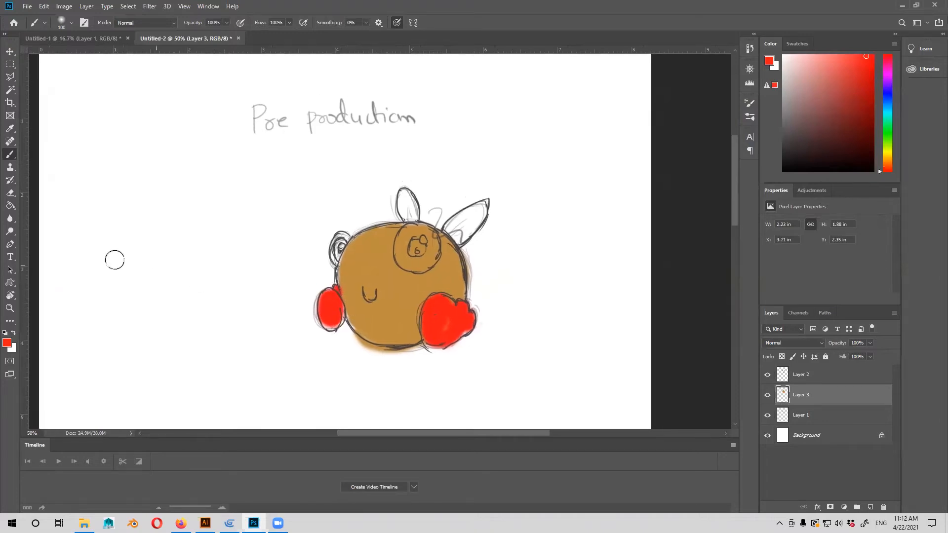
# Reset to the default colours and paint the near eye's pupil black.
pyautogui.click(5, 334)
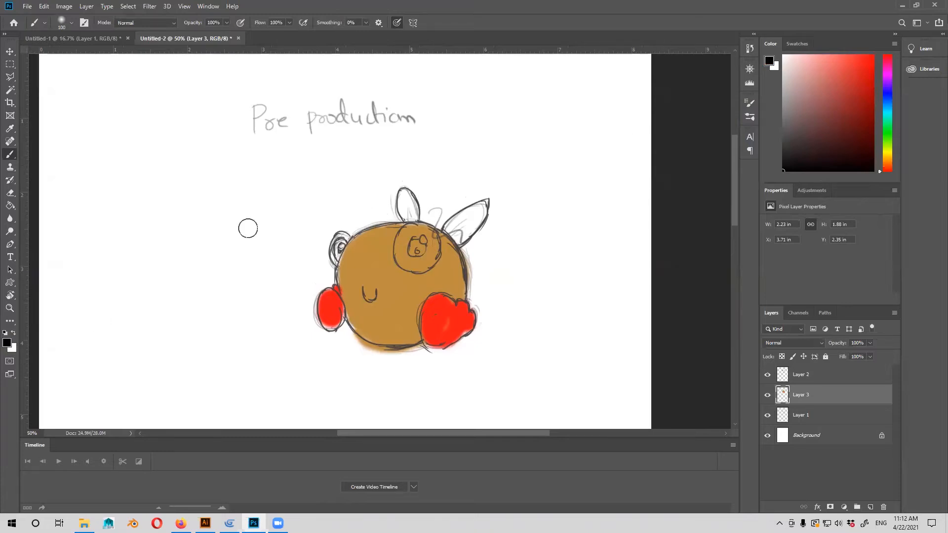
pyautogui.moveTo(417, 247)
pyautogui.mouseDown()
pyautogui.moveTo(425, 251)
pyautogui.moveTo(420, 243)
pyautogui.mouseUp()
pyautogui.hotkey('ctrl', 'z')
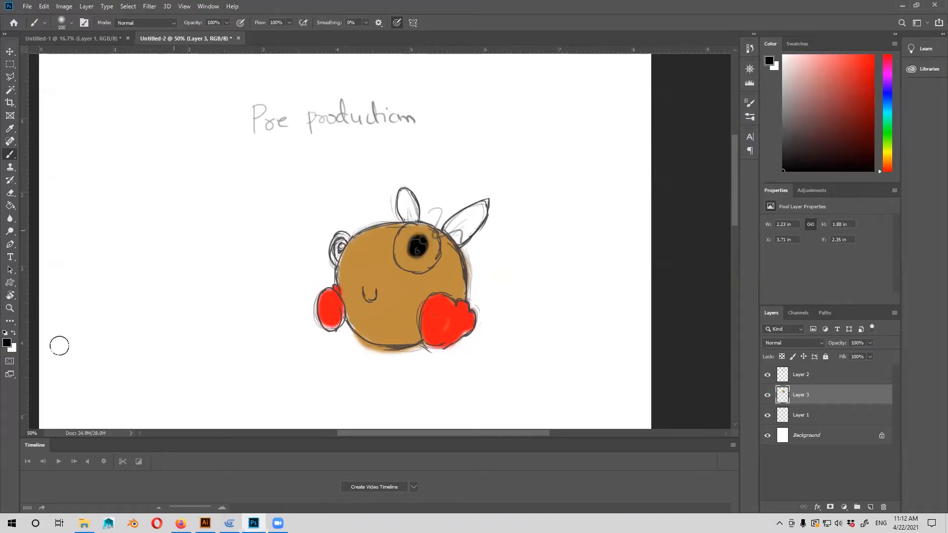
# Paint small white highlights in the near eye's pupil and fill the rest of the eye white with a smaller brush.
pyautogui.press('x')
pyautogui.press('[')
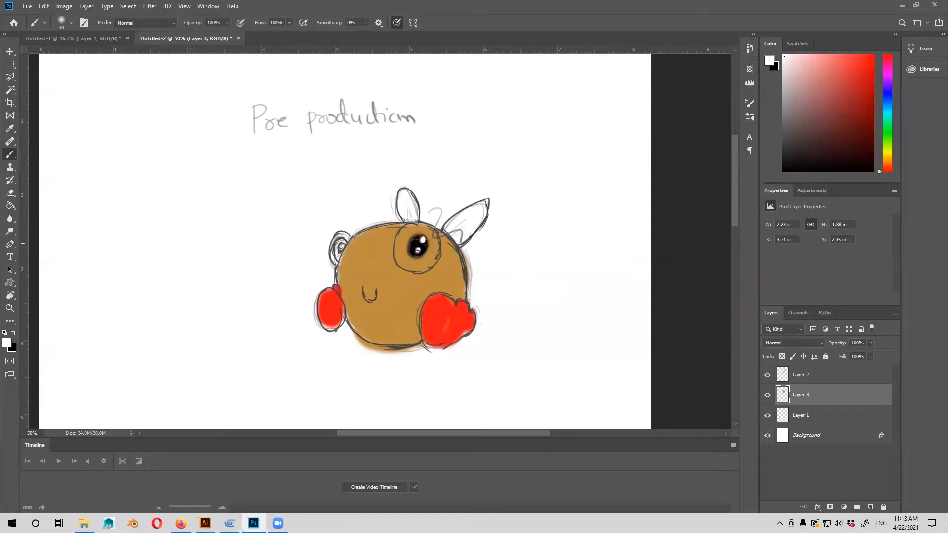
pyautogui.moveTo(411, 229)
pyautogui.mouseDown()
pyautogui.moveTo(401, 243)
pyautogui.moveTo(409, 267)
pyautogui.moveTo(408, 252)
pyautogui.mouseUp()
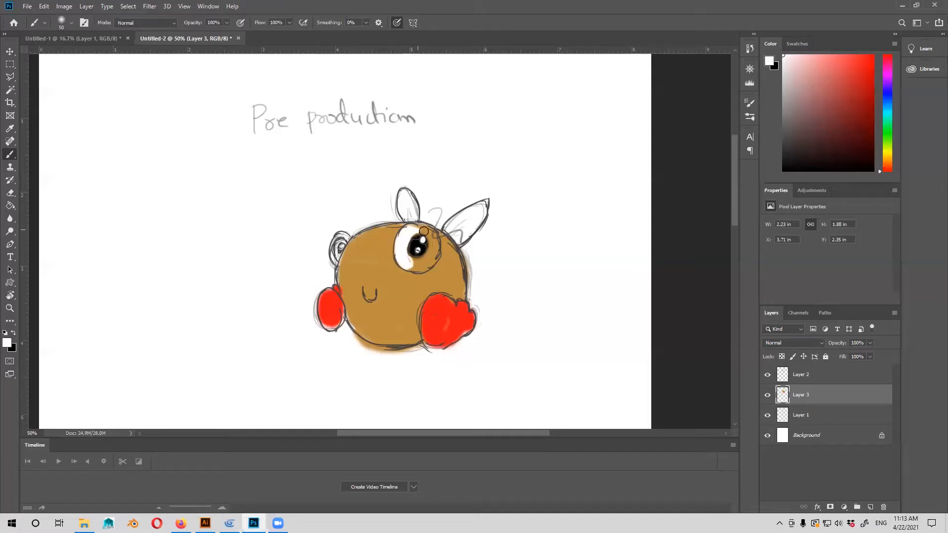
pyautogui.moveTo(432, 233)
pyautogui.mouseDown()
pyautogui.moveTo(411, 270)
pyautogui.moveTo(426, 264)
pyautogui.moveTo(433, 235)
pyautogui.moveTo(436, 256)
pyautogui.mouseUp()
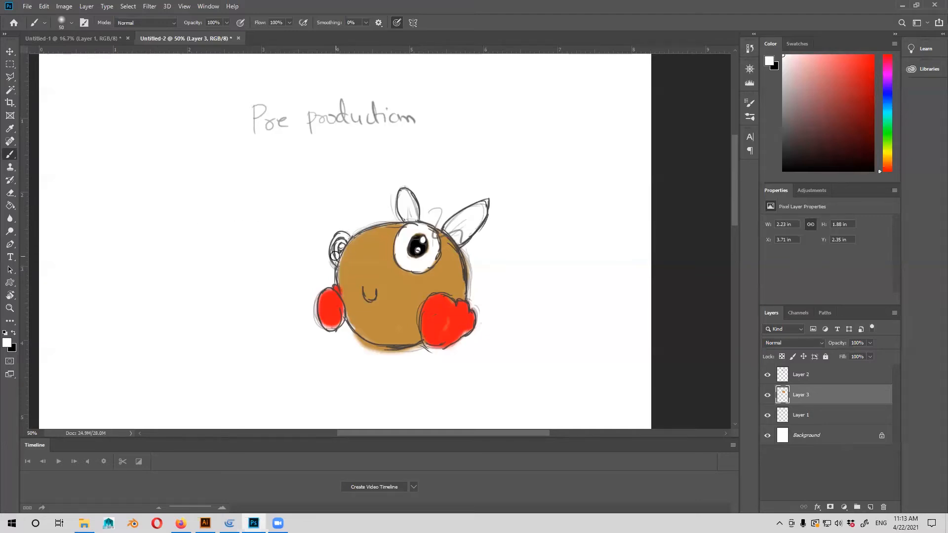
# Paint the far eye's pupil black and add a white highlight to it.
pyautogui.click(14, 333)
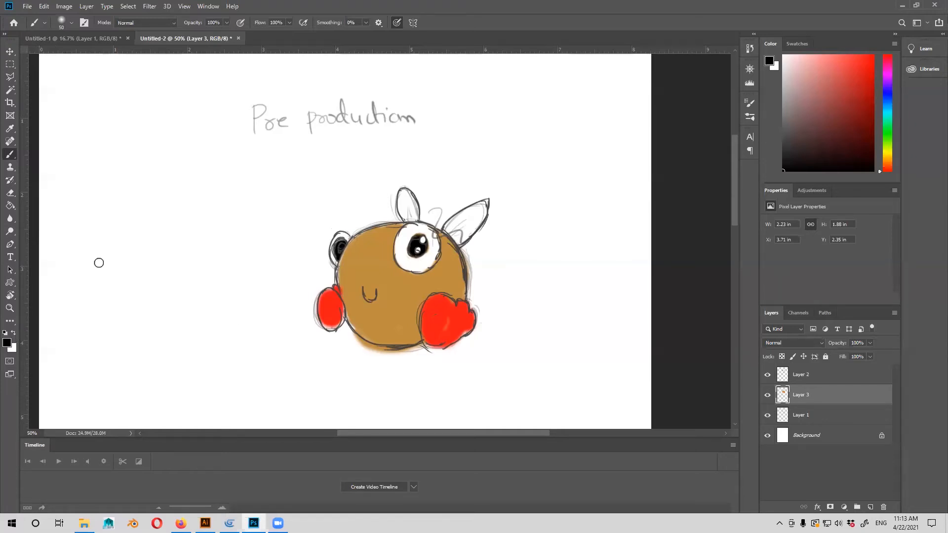
pyautogui.press('x')
pyautogui.click(341, 246)
# Sample the body's golden brown, choose a darker brown from it, and paint both ears.
pyautogui.moveTo(350, 215); pyautogui.dragTo(308, 220)
pyautogui.press('i')
pyautogui.click(328, 284)
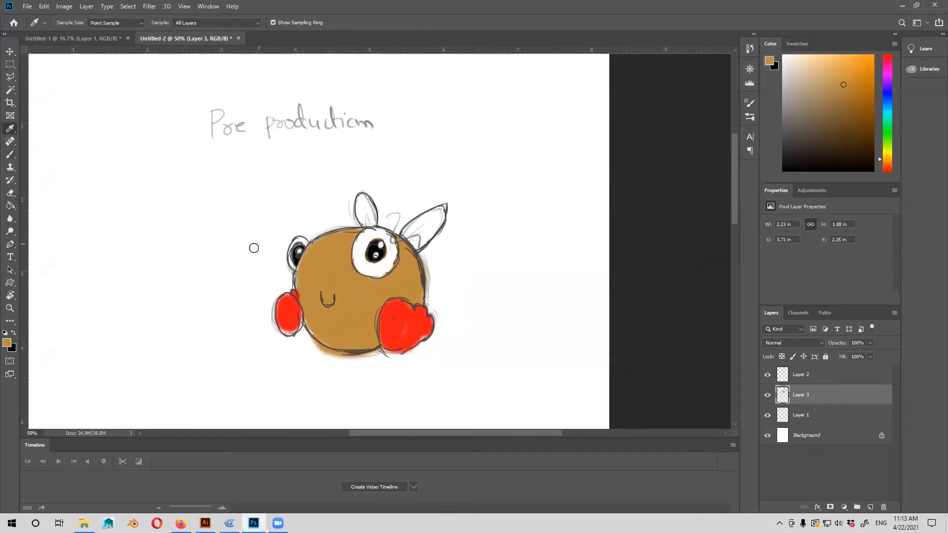
pyautogui.press('b')
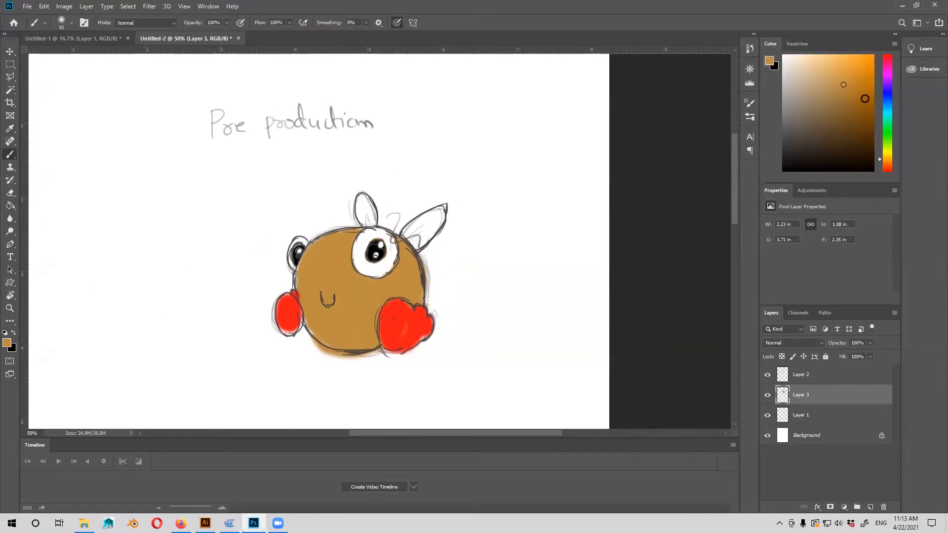
pyautogui.click(847, 125)
pyautogui.moveTo(358, 217)
pyautogui.mouseDown()
pyautogui.moveTo(365, 204)
pyautogui.moveTo(361, 216)
pyautogui.mouseUp()
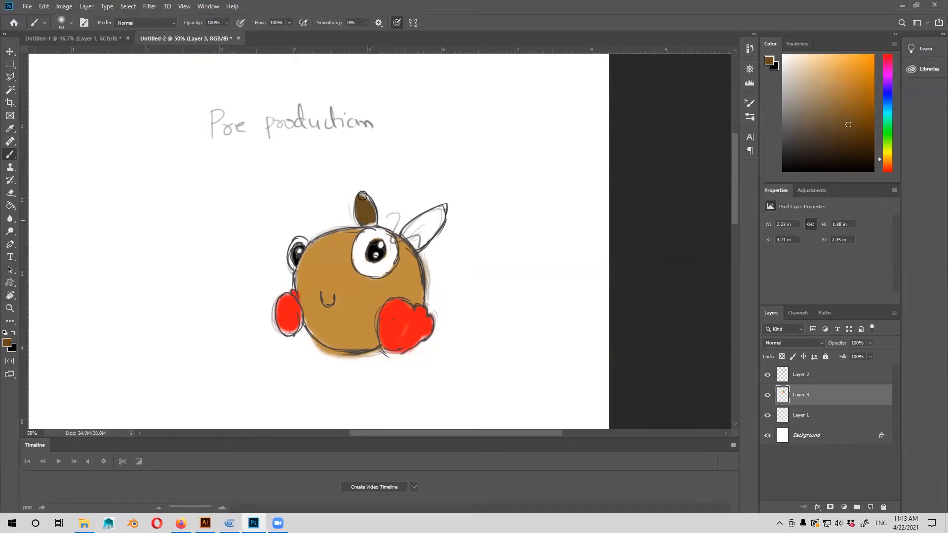
pyautogui.moveTo(412, 224)
pyautogui.mouseDown()
pyautogui.moveTo(419, 245)
pyautogui.moveTo(442, 211)
pyautogui.moveTo(433, 234)
pyautogui.moveTo(413, 244)
pyautogui.moveTo(425, 225)
pyautogui.mouseUp()
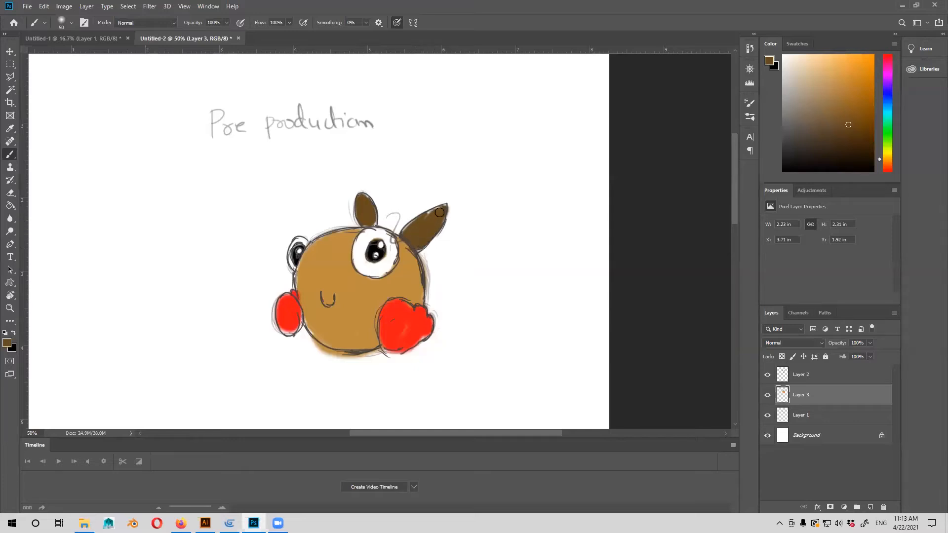
# Add a new layer above Layer 1 and paint a black ground shadow under the character with a 300 px brush.
pyautogui.moveTo(469, 191); pyautogui.dragTo(500, 131)
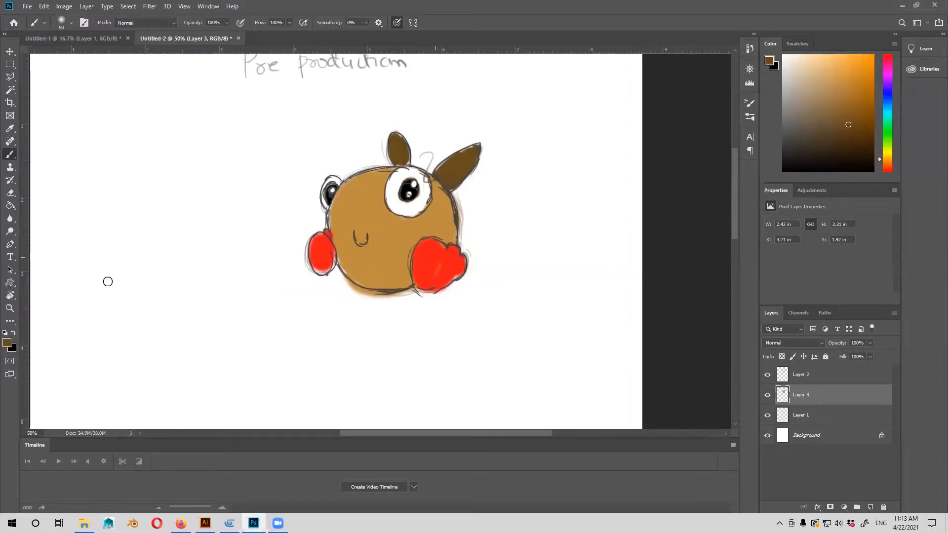
pyautogui.click(14, 334)
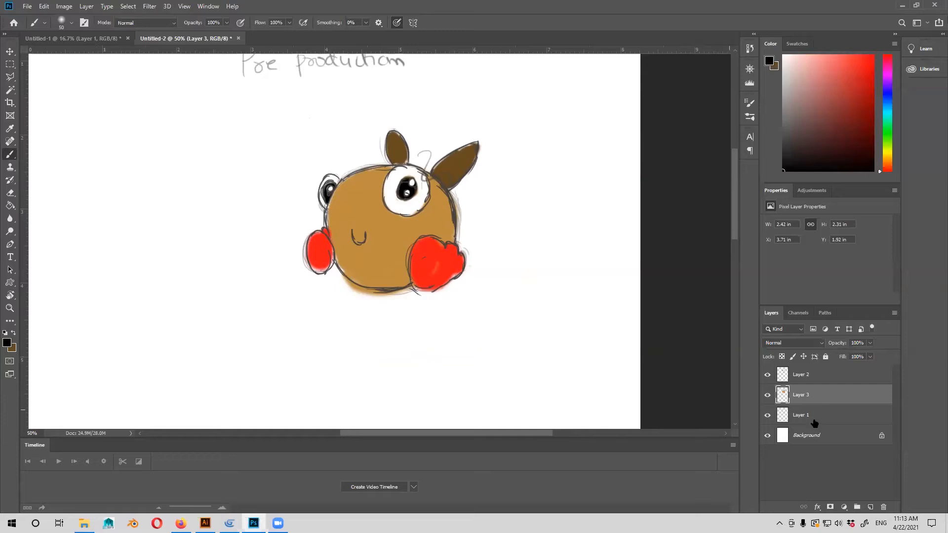
pyautogui.click(815, 420)
pyautogui.click(871, 507)
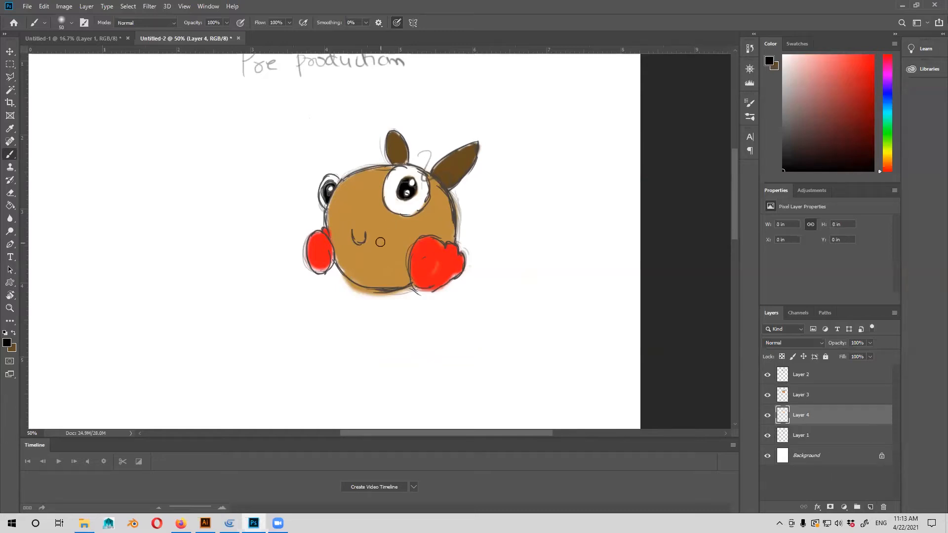
pyautogui.press(']')
pyautogui.press(']')
pyautogui.press(']')
pyautogui.press(']')
pyautogui.press(']')
pyautogui.press(']')
pyautogui.press(']')
pyautogui.press(']')
pyautogui.press(']')
pyautogui.press(']')
pyautogui.press(']')
pyautogui.moveTo(349, 290)
pyautogui.mouseDown()
pyautogui.moveTo(483, 289)
pyautogui.moveTo(379, 293)
pyautogui.moveTo(429, 288)
pyautogui.mouseUp()
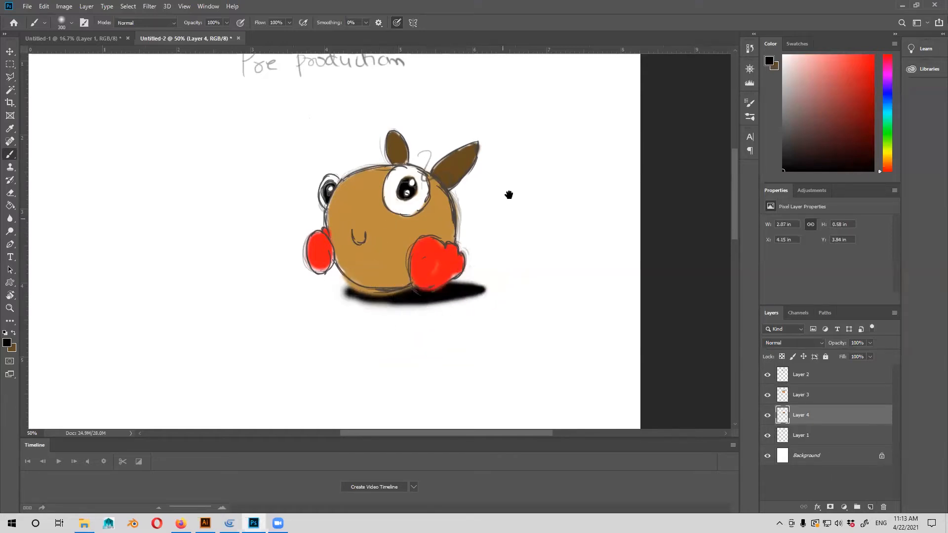
# Lighten the middle and upper areas of the body on Layer 3 with the Dodge tool.
pyautogui.moveTo(508, 194); pyautogui.dragTo(504, 236)
pyautogui.press('o')
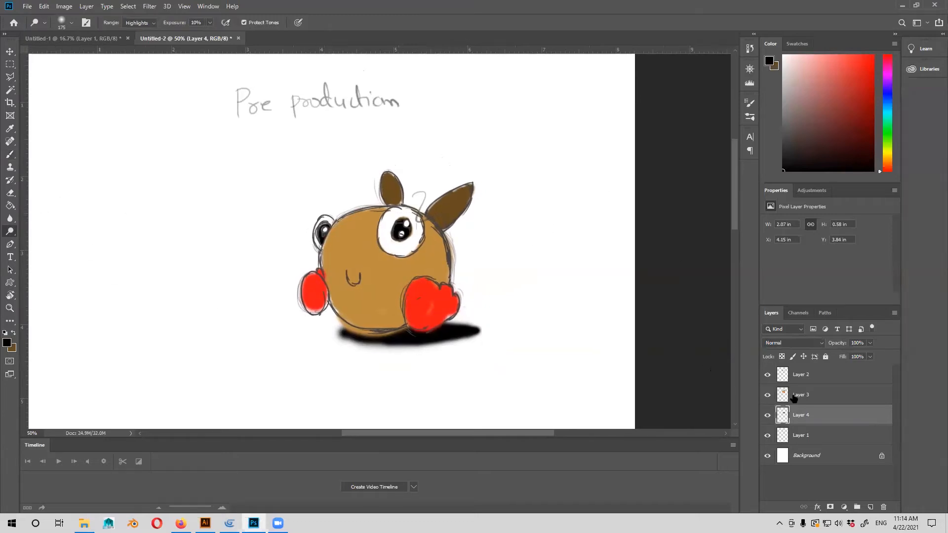
pyautogui.click(793, 395)
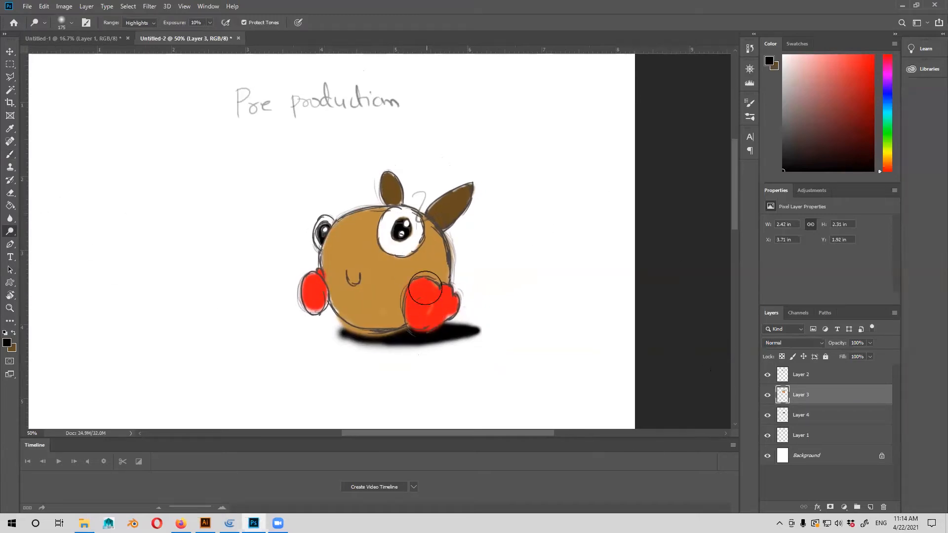
pyautogui.moveTo(425, 288)
pyautogui.mouseDown()
pyautogui.moveTo(404, 248)
pyautogui.moveTo(388, 305)
pyautogui.moveTo(397, 277)
pyautogui.moveTo(398, 296)
pyautogui.moveTo(398, 287)
pyautogui.moveTo(383, 296)
pyautogui.moveTo(319, 268)
pyautogui.moveTo(337, 287)
pyautogui.moveTo(327, 242)
pyautogui.mouseUp()
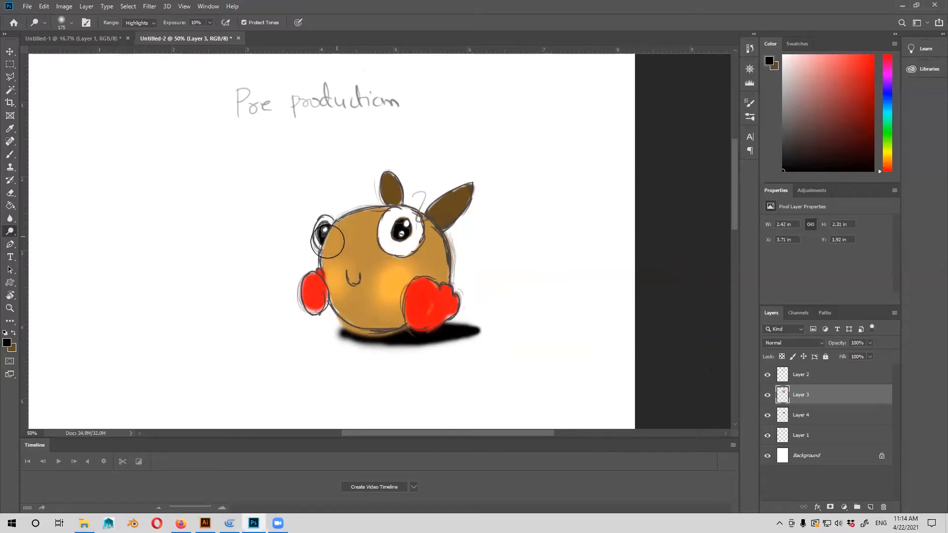
# Darken the body's edges and underside and the ears with the Burn tool, and compare by toggling the colour layer's visibility.
pyautogui.rightClick(11, 236)
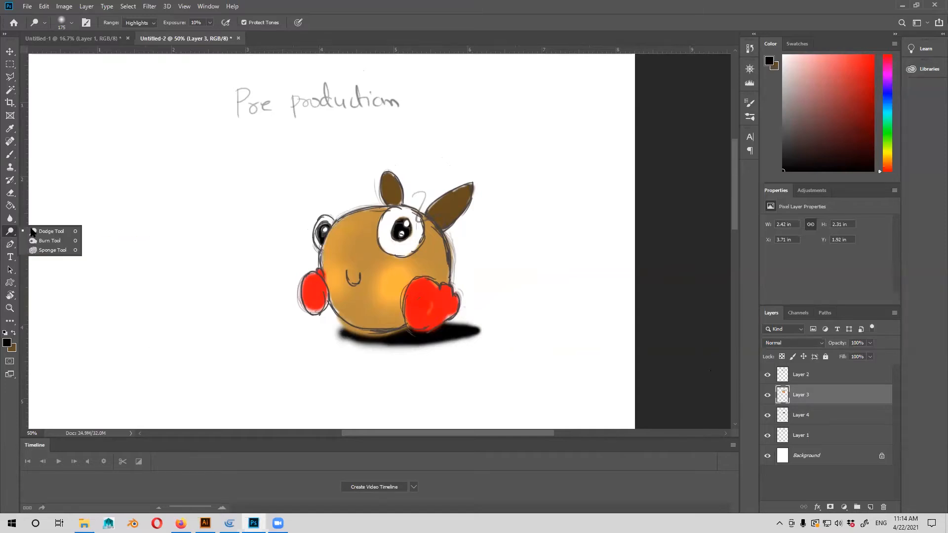
pyautogui.click(43, 242)
pyautogui.moveTo(437, 250)
pyautogui.mouseDown()
pyautogui.moveTo(439, 232)
pyautogui.moveTo(444, 268)
pyautogui.mouseUp()
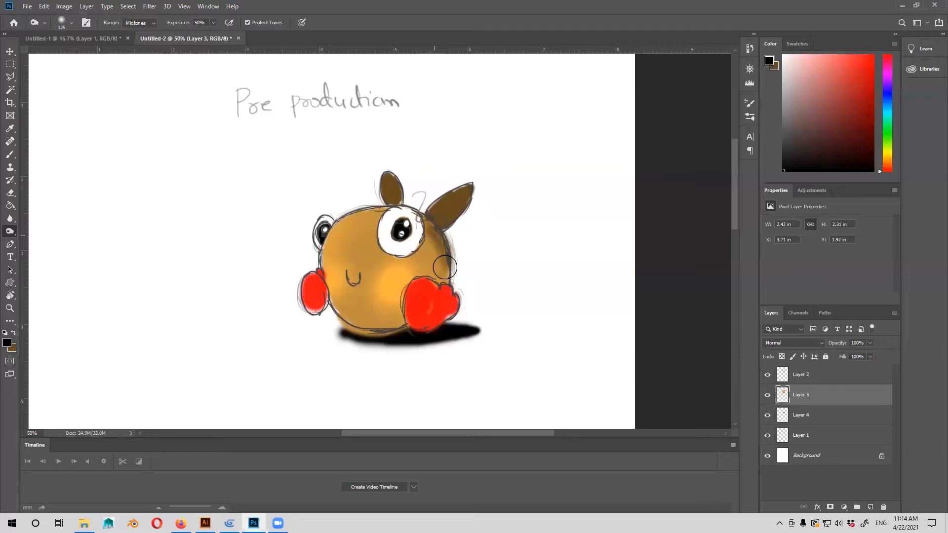
pyautogui.moveTo(379, 214); pyautogui.dragTo(335, 241)
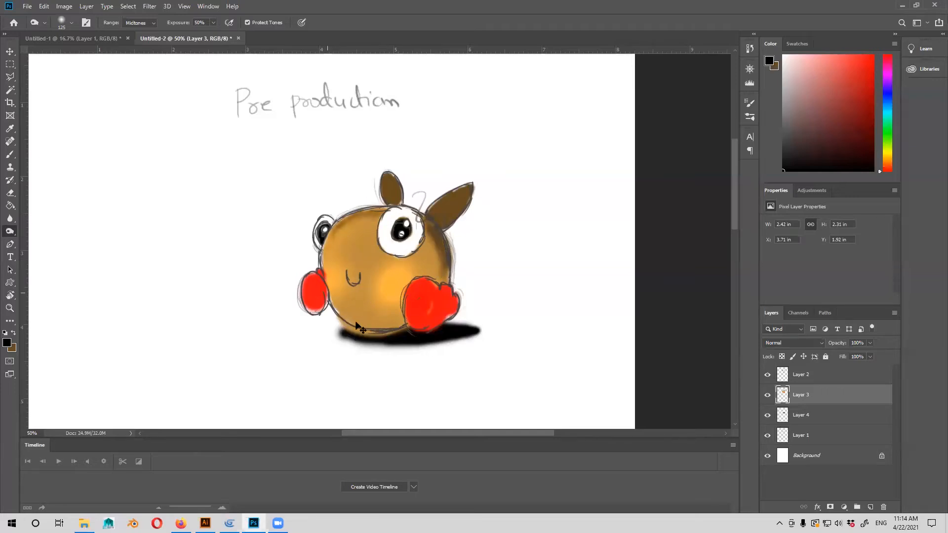
pyautogui.press('ctrl')
pyautogui.moveTo(396, 324); pyautogui.dragTo(356, 330)
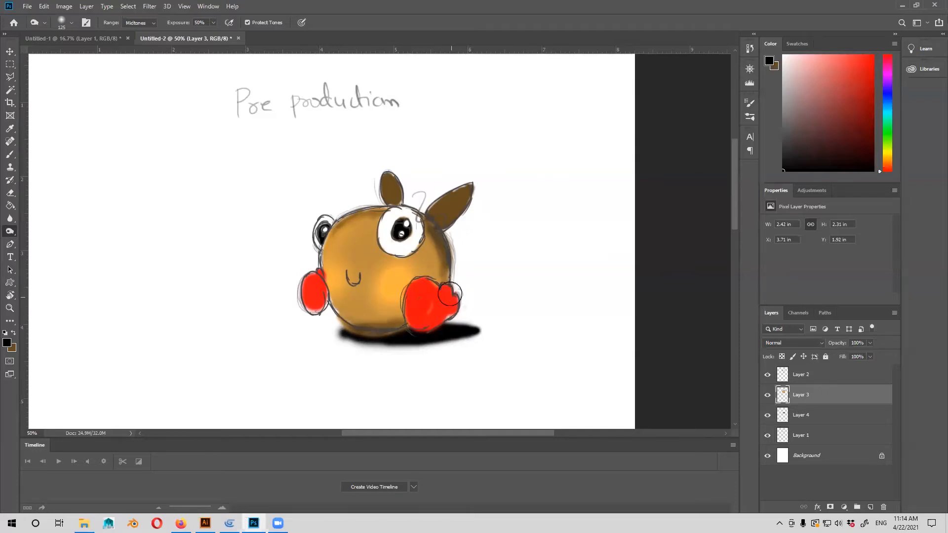
pyautogui.moveTo(437, 212)
pyautogui.mouseDown()
pyautogui.moveTo(447, 218)
pyautogui.moveTo(430, 209)
pyautogui.mouseUp()
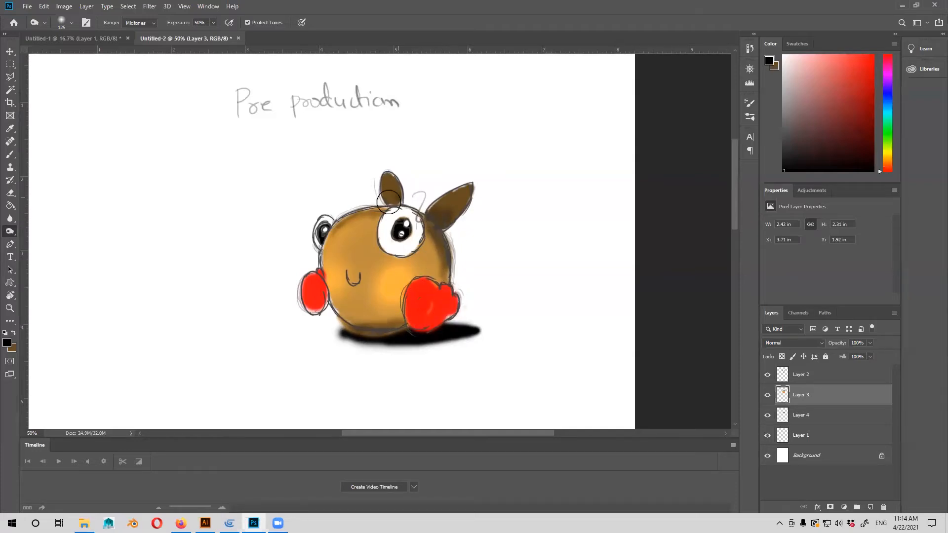
pyautogui.click(768, 395)
pyautogui.click(768, 396)
# Return to the Brush tool and add a new layer between the shadow layer and Layer 1.
pyautogui.click(10, 155)
pyautogui.moveTo(450, 365); pyautogui.dragTo(370, 355)
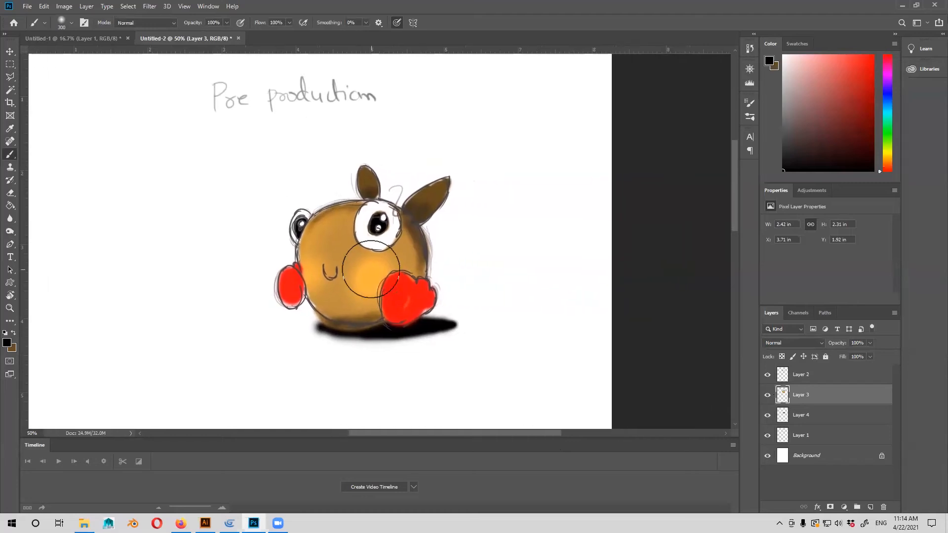
pyautogui.hotkey('ctrl', '-')
pyautogui.hotkey('ctrl', '-')
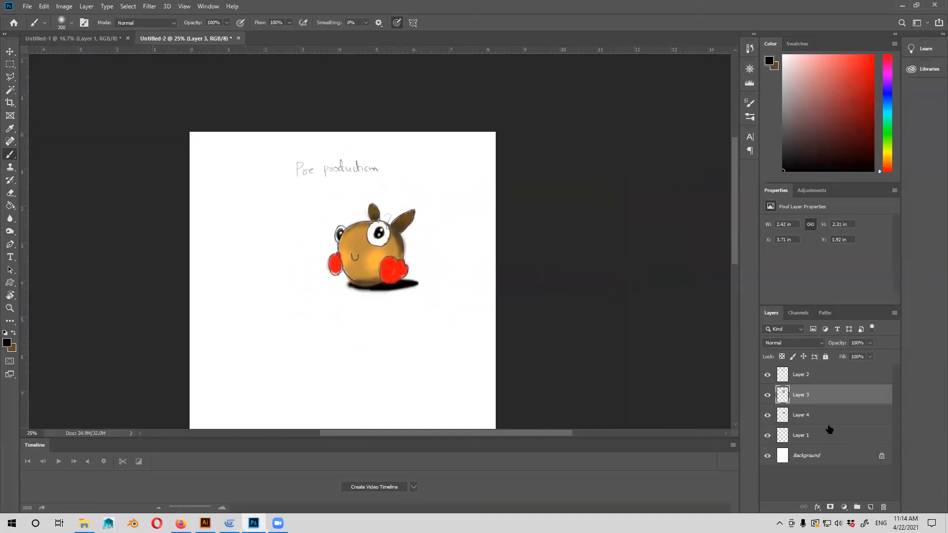
pyautogui.click(845, 421)
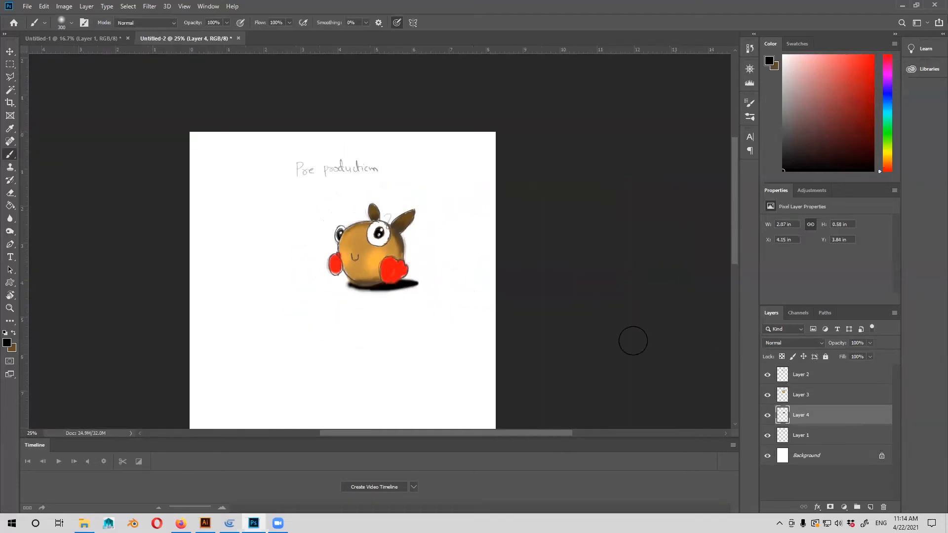
pyautogui.hotkey('ctrl', '+')
# Set the foreground colour to brown (#97620f) and paint a wide patch of ground beneath the character and its shadow.
pyautogui.click(14, 333)
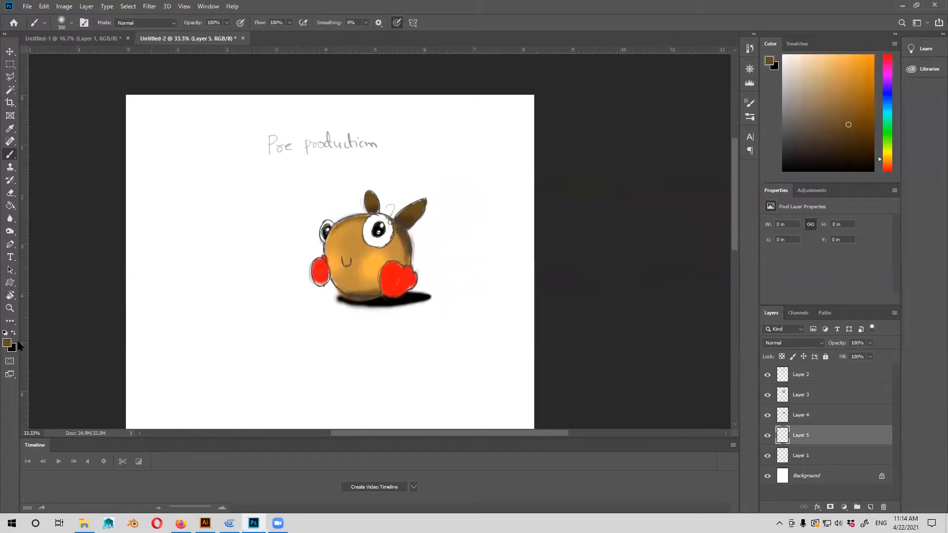
pyautogui.click(8, 343)
pyautogui.click(724, 148)
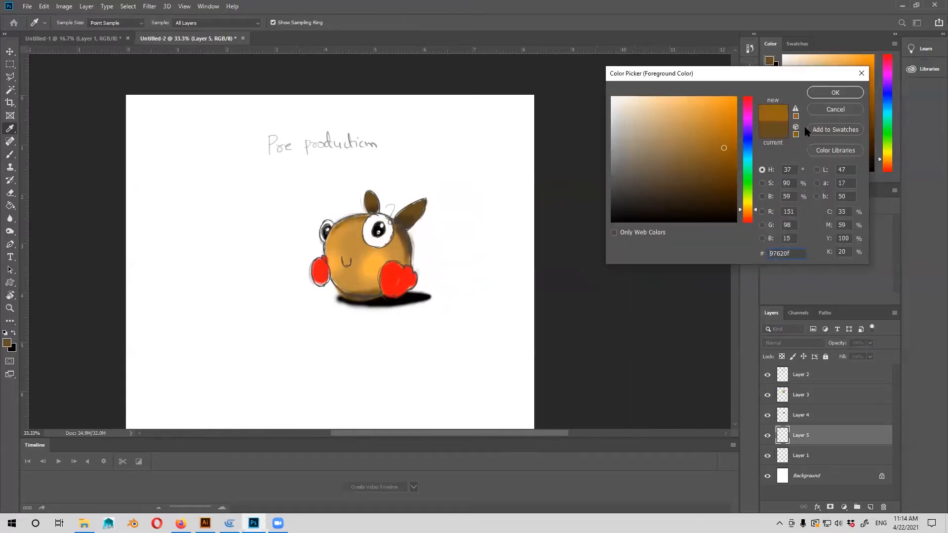
pyautogui.click(835, 93)
pyautogui.moveTo(351, 310)
pyautogui.mouseDown()
pyautogui.moveTo(437, 309)
pyautogui.moveTo(362, 312)
pyautogui.moveTo(429, 294)
pyautogui.moveTo(332, 297)
pyautogui.moveTo(334, 289)
pyautogui.mouseUp()
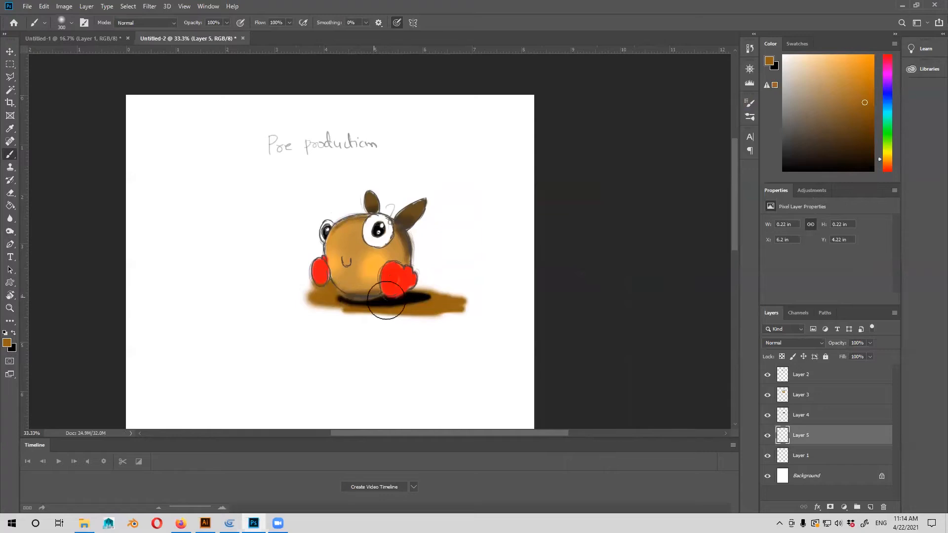
# Finish the brown ground, set the foreground colour to green (#48ed92), and paint a large bush behind the character on Layer 5.
pyautogui.moveTo(430, 307); pyautogui.dragTo(418, 299)
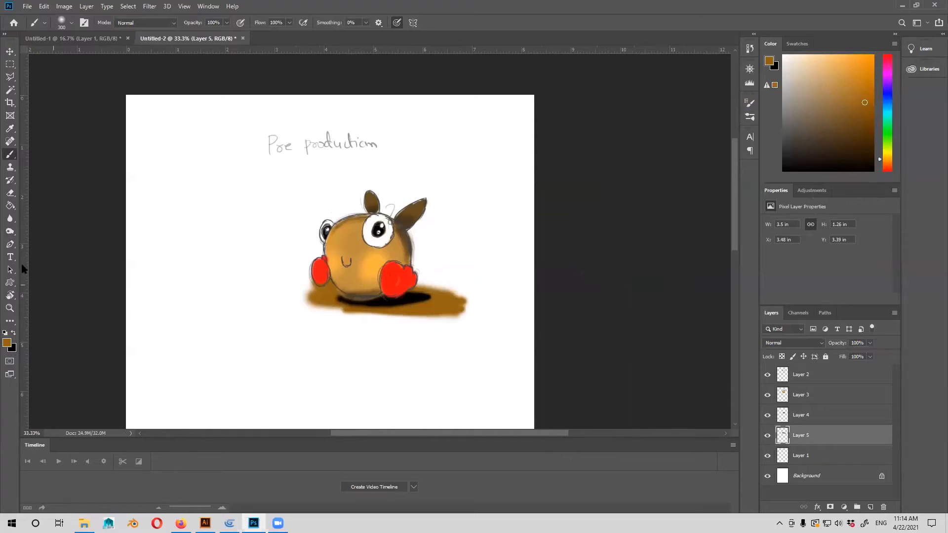
pyautogui.click(8, 344)
pyautogui.click(749, 171)
pyautogui.moveTo(709, 124); pyautogui.dragTo(695, 105)
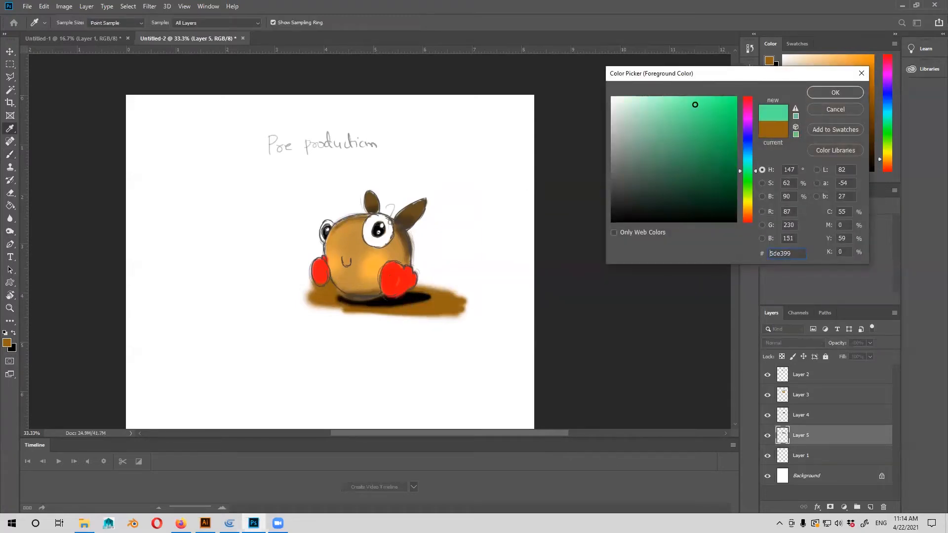
pyautogui.click(836, 93)
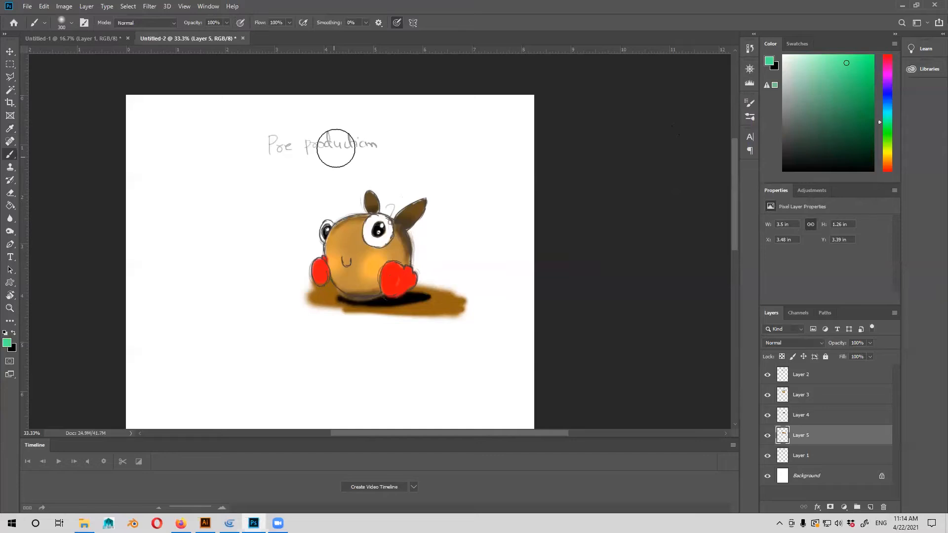
pyautogui.moveTo(335, 148)
pyautogui.mouseDown()
pyautogui.moveTo(356, 211)
pyautogui.moveTo(336, 239)
pyautogui.moveTo(370, 178)
pyautogui.moveTo(375, 243)
pyautogui.moveTo(395, 207)
pyautogui.moveTo(418, 216)
pyautogui.moveTo(425, 256)
pyautogui.moveTo(428, 245)
pyautogui.moveTo(418, 265)
pyautogui.moveTo(444, 268)
pyautogui.moveTo(445, 281)
pyautogui.moveTo(430, 250)
pyautogui.moveTo(444, 264)
pyautogui.moveTo(450, 257)
pyautogui.moveTo(307, 267)
pyautogui.moveTo(310, 242)
pyautogui.moveTo(296, 281)
pyautogui.mouseUp()
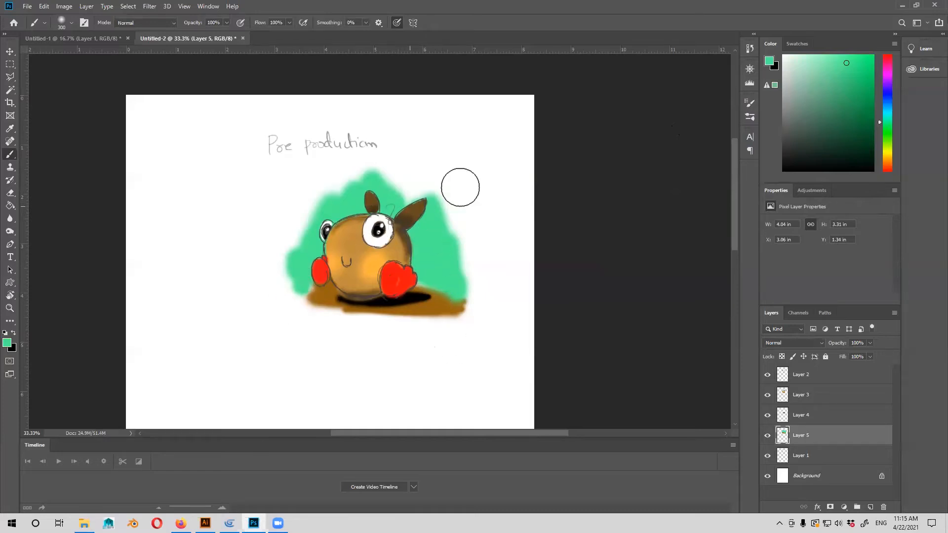
# Set the foreground colour to yellow (#dfef57) and paint a rim along the upper and side edges of the green bush.
pyautogui.click(7, 343)
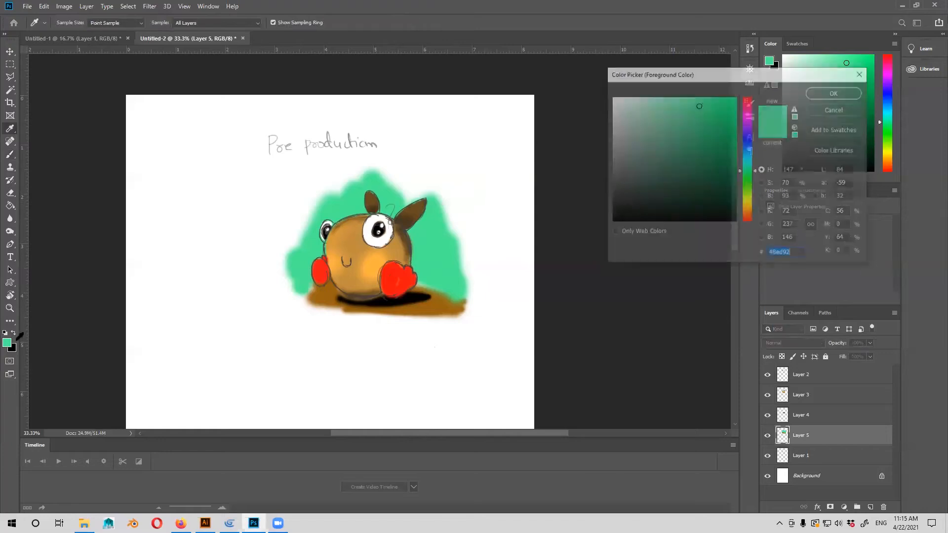
pyautogui.click(749, 204)
pyautogui.click(691, 104)
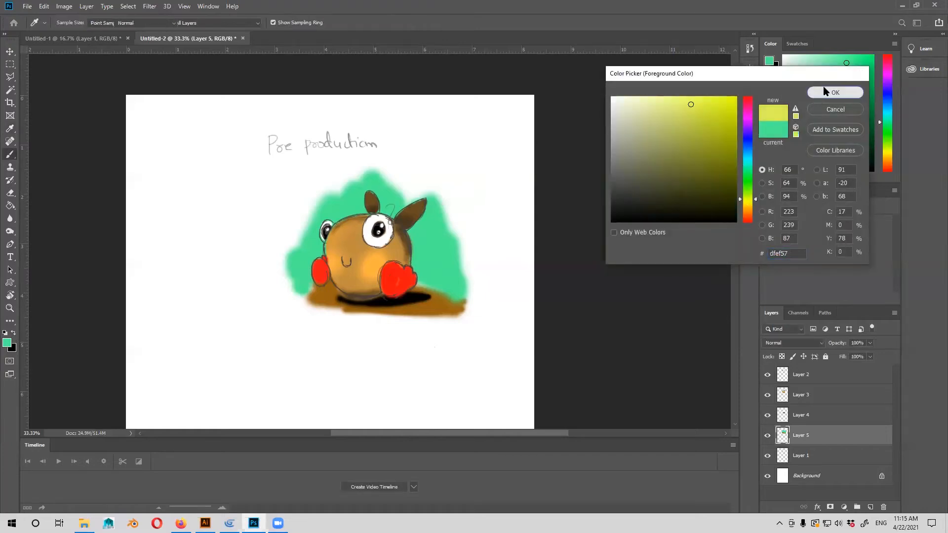
pyautogui.click(835, 92)
pyautogui.moveTo(370, 169); pyautogui.dragTo(412, 197)
pyautogui.moveTo(441, 215)
pyautogui.mouseDown()
pyautogui.moveTo(464, 237)
pyautogui.moveTo(464, 252)
pyautogui.mouseUp()
pyautogui.moveTo(365, 172)
pyautogui.mouseDown()
pyautogui.moveTo(359, 187)
pyautogui.moveTo(358, 179)
pyautogui.moveTo(290, 235)
pyautogui.moveTo(345, 163)
pyautogui.moveTo(315, 217)
pyautogui.moveTo(294, 232)
pyautogui.moveTo(289, 250)
pyautogui.moveTo(304, 255)
pyautogui.moveTo(297, 236)
pyautogui.mouseUp()
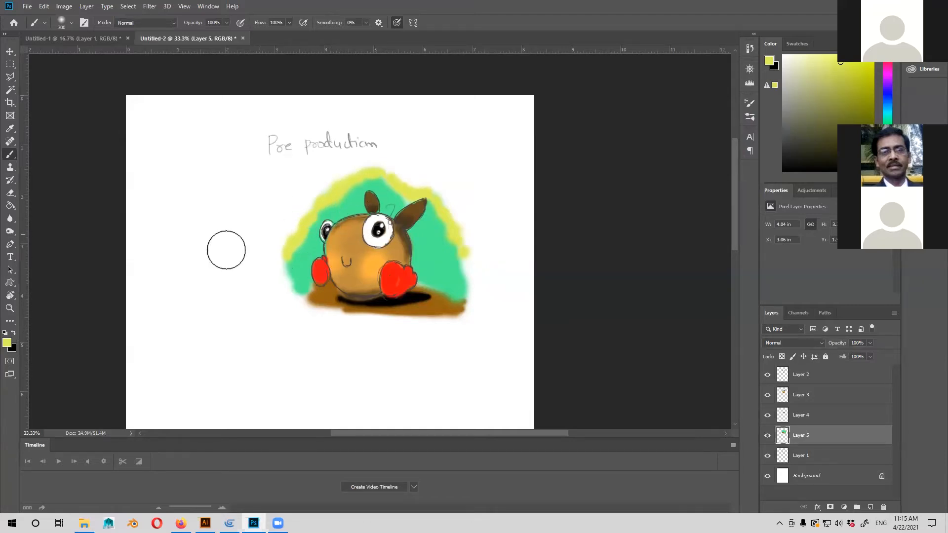
# Set the foreground colour to pink (#eca5eb) and dab four flower centres on the green bush, two on each side of the character.
pyautogui.click(7, 343)
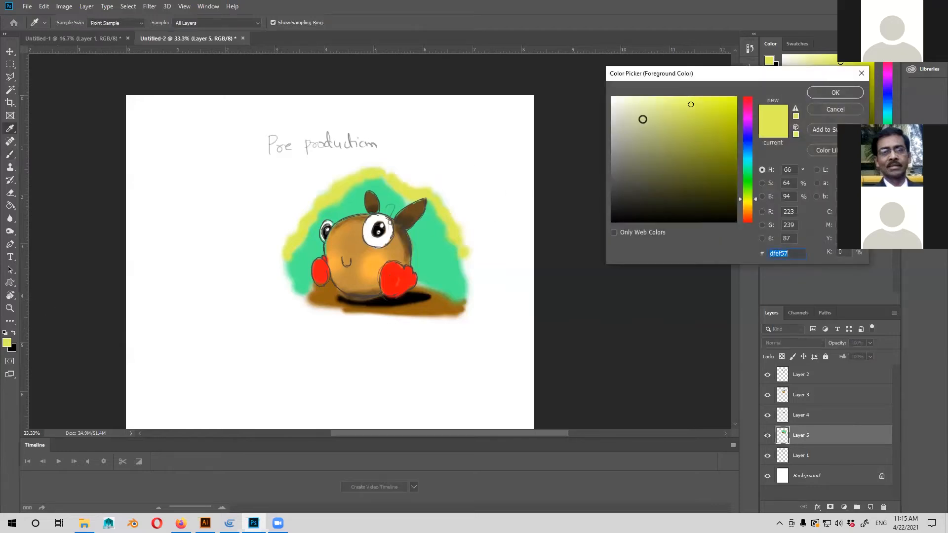
pyautogui.moveTo(658, 112)
pyautogui.mouseDown()
pyautogui.moveTo(625, 109)
pyautogui.moveTo(647, 107)
pyautogui.mouseUp()
pyautogui.click(745, 117)
pyautogui.click(649, 106)
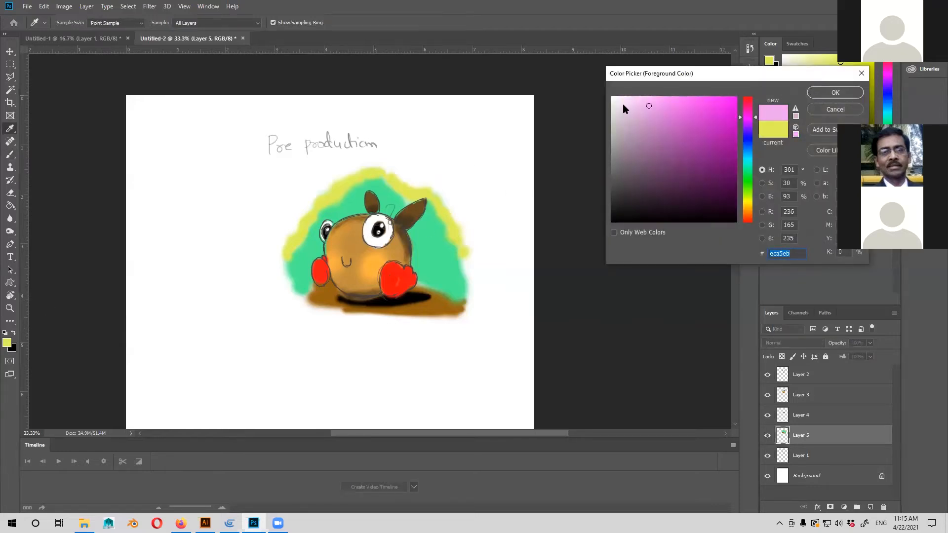
pyautogui.press('Return')
pyautogui.press('b')
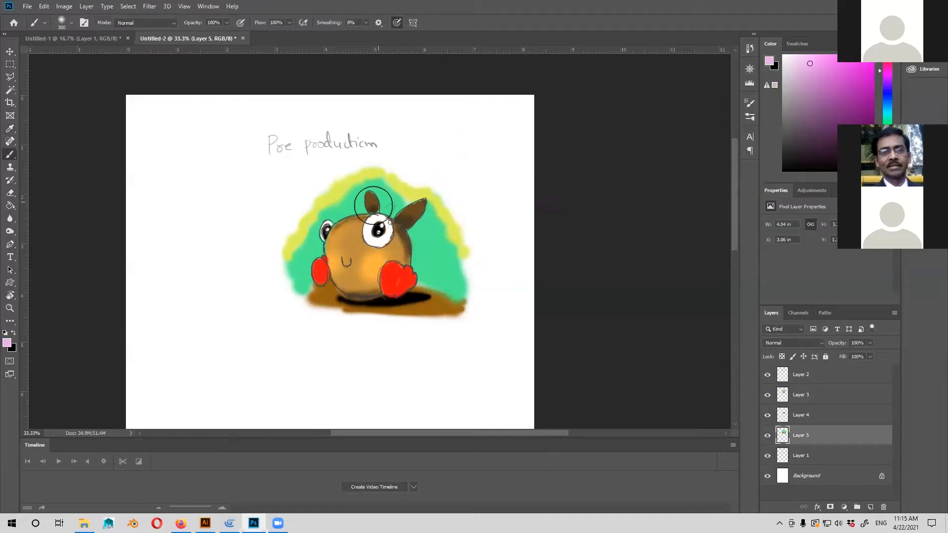
pyautogui.click(346, 200)
pyautogui.click(426, 226)
pyautogui.click(438, 269)
pyautogui.click(307, 251)
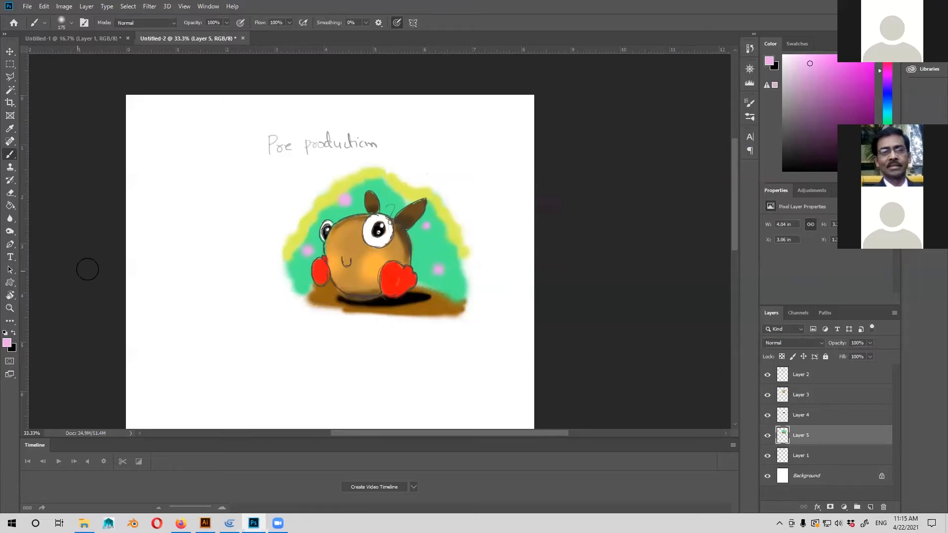
# Set the foreground colour to near-white (#eee7ee) and dab petals around the two pink flower centres to the right of the character.
pyautogui.click(7, 344)
pyautogui.click(478, 124)
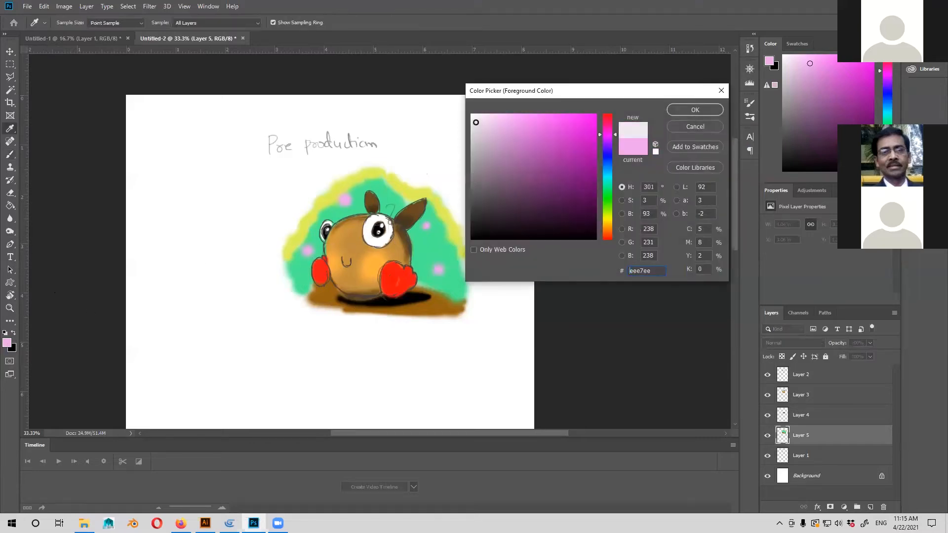
pyautogui.click(679, 113)
pyautogui.press('b')
pyautogui.click(439, 263)
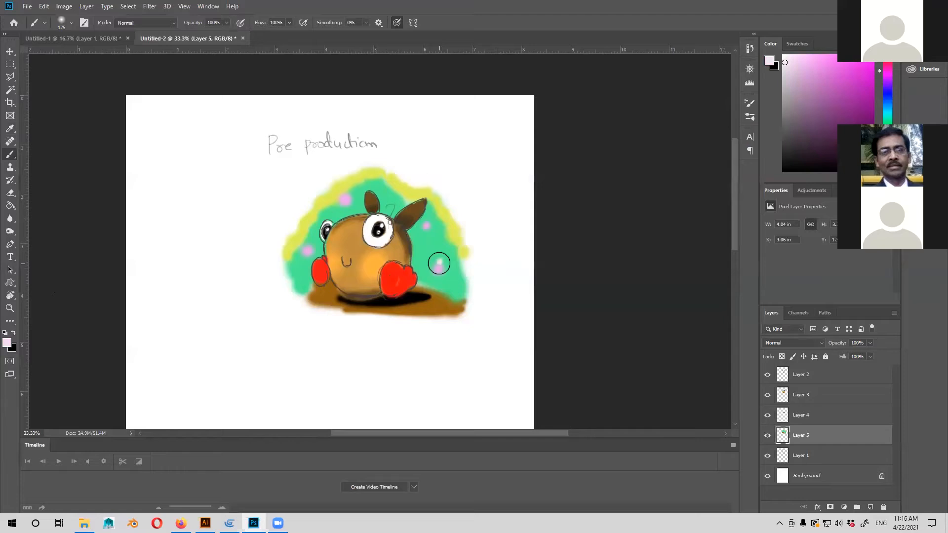
pyautogui.click(446, 266)
pyautogui.click(445, 275)
pyautogui.click(435, 276)
pyautogui.click(432, 267)
pyautogui.click(431, 218)
pyautogui.click(434, 228)
pyautogui.click(428, 234)
pyautogui.click(419, 226)
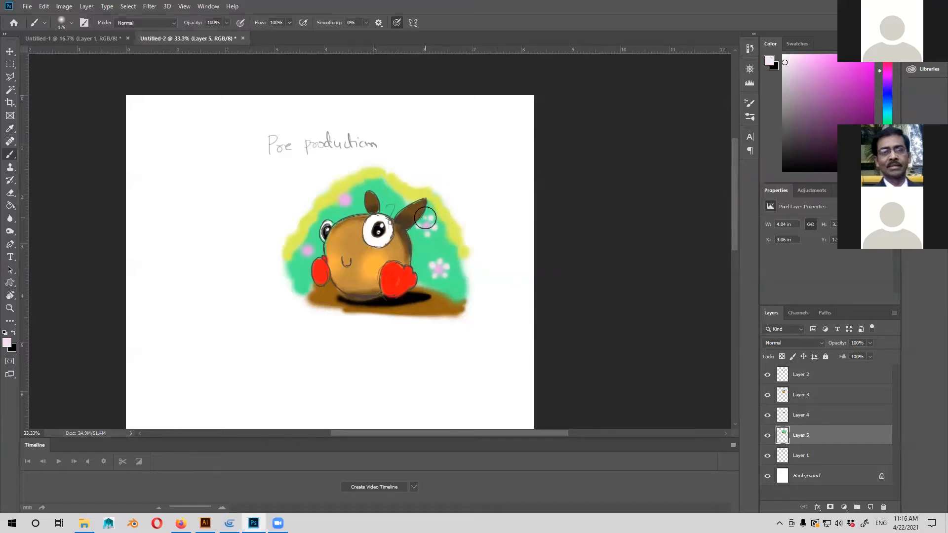
# Dab near-white petals around the two pink flower centres to the left of the character.
pyautogui.click(350, 209)
pyautogui.click(340, 207)
pyautogui.click(351, 191)
pyautogui.click(338, 187)
pyautogui.click(328, 205)
pyautogui.click(310, 243)
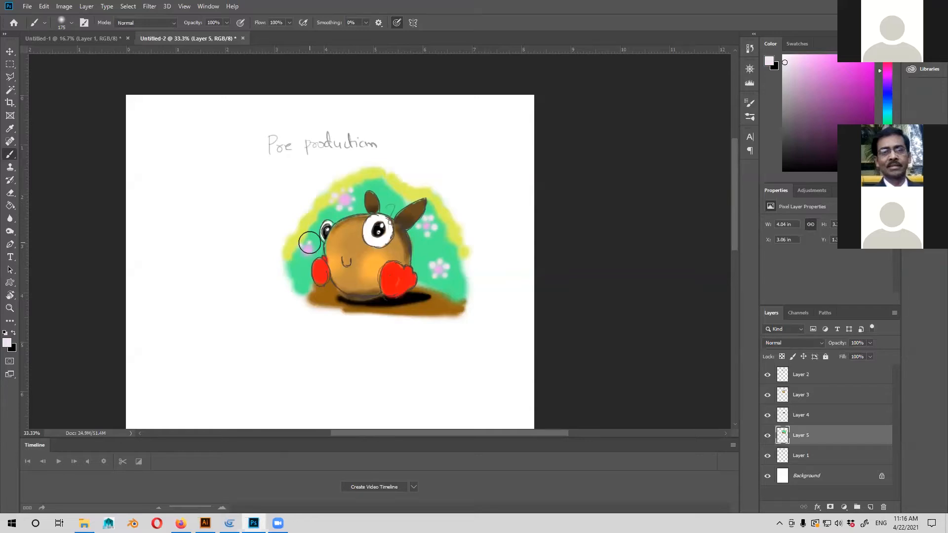
pyautogui.click(299, 255)
pyautogui.click(307, 259)
pyautogui.click(316, 249)
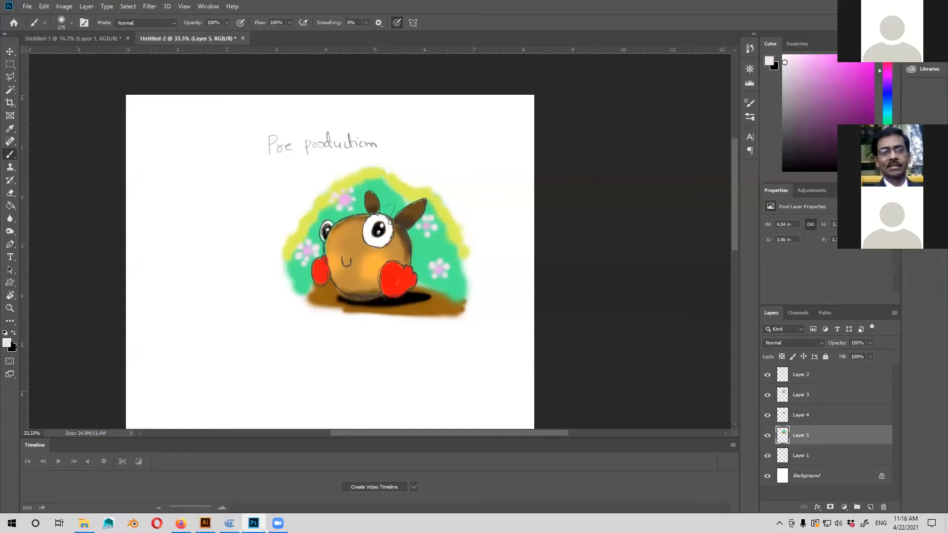
# Set the foreground colour to dark green (#446b35) and paint grass tufts where the bush meets the ground on both sides of the character.
pyautogui.click(7, 343)
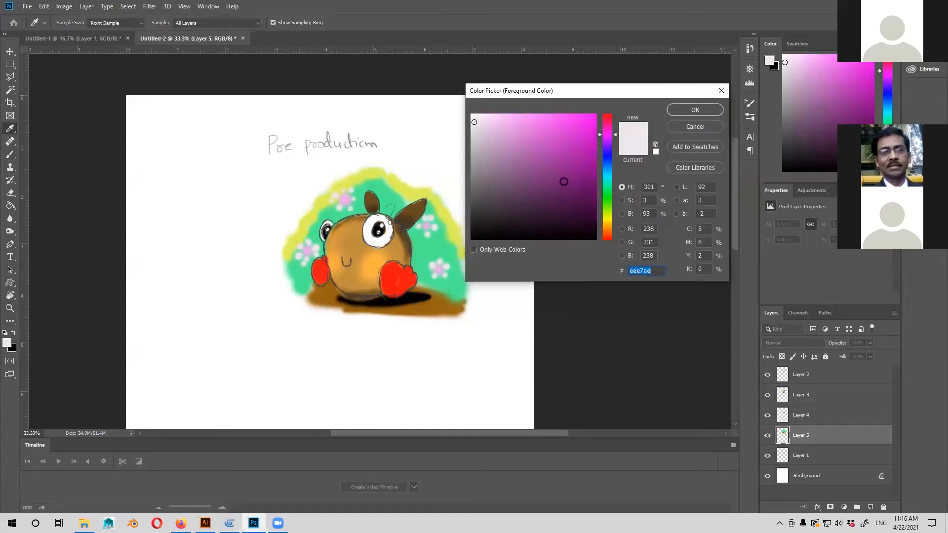
pyautogui.click(608, 203)
pyautogui.click(547, 186)
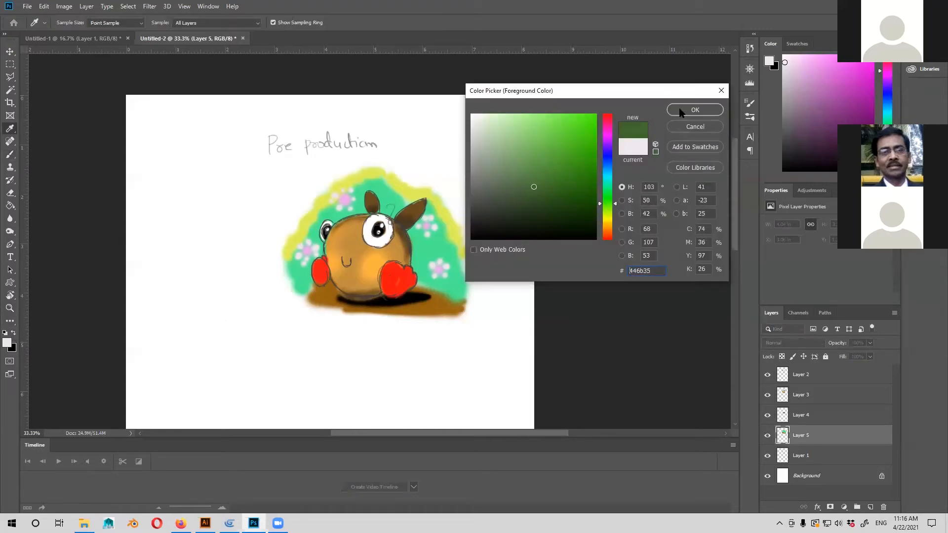
pyautogui.click(695, 110)
pyautogui.moveTo(420, 285)
pyautogui.mouseDown()
pyautogui.moveTo(421, 267)
pyautogui.moveTo(436, 285)
pyautogui.moveTo(465, 284)
pyautogui.mouseUp()
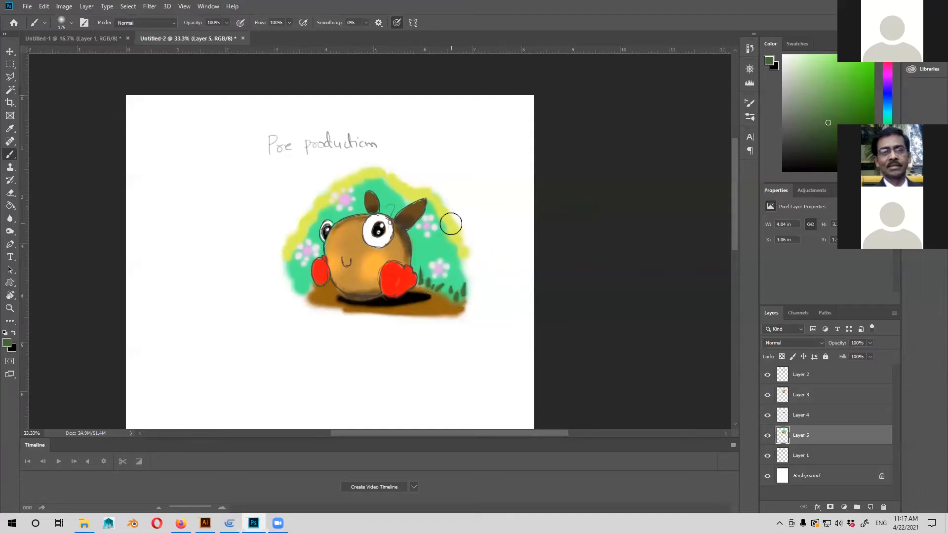
pyautogui.moveTo(304, 291)
pyautogui.mouseDown()
pyautogui.moveTo(310, 280)
pyautogui.moveTo(295, 289)
pyautogui.mouseUp()
pyautogui.moveTo(388, 260); pyautogui.dragTo(399, 236)
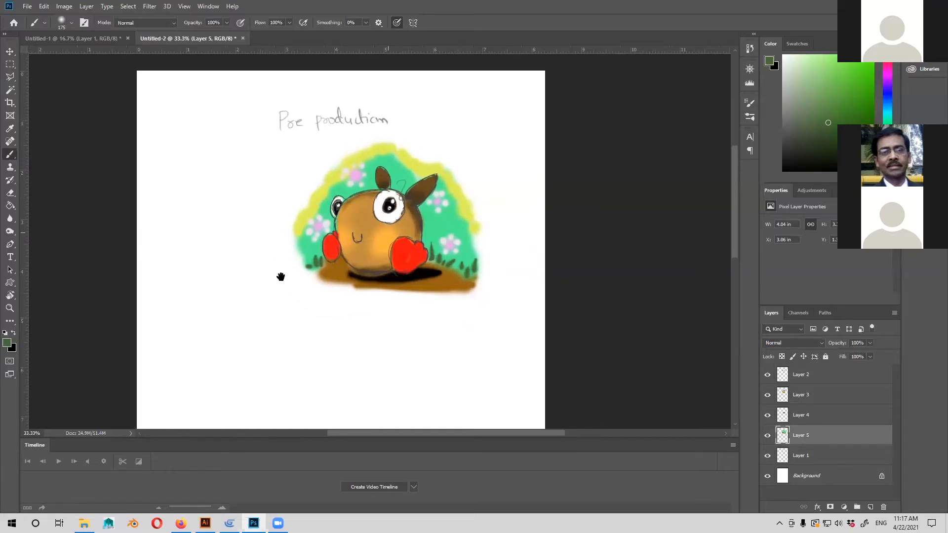
# Set the foreground colour to a light pinkish red based on the character's foot and add a new layer above Layer 3.
pyautogui.click(7, 343)
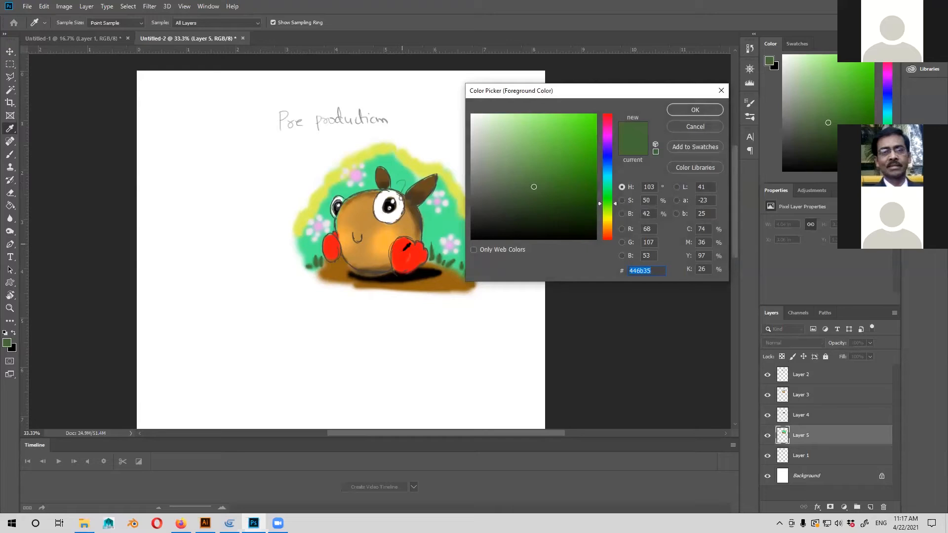
pyautogui.click(406, 246)
pyautogui.press('Return')
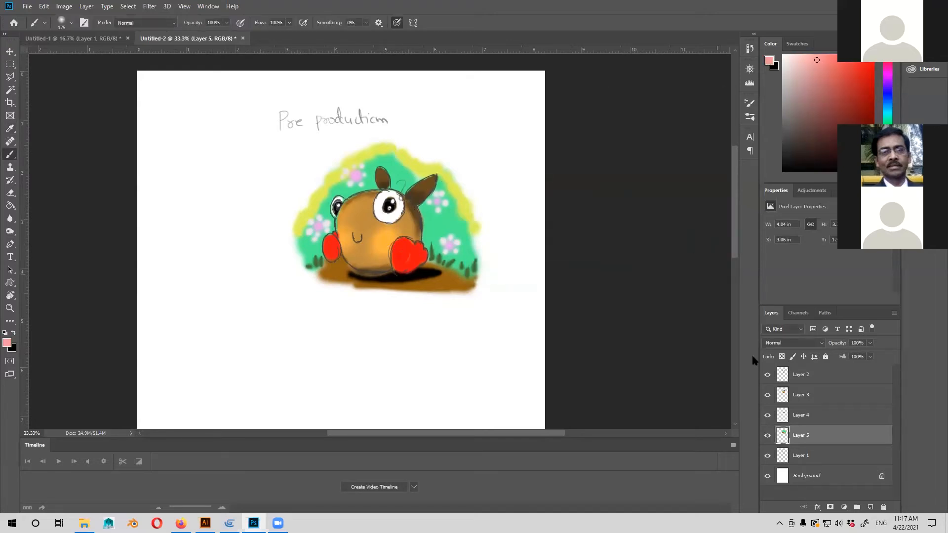
pyautogui.click(791, 396)
pyautogui.click(870, 507)
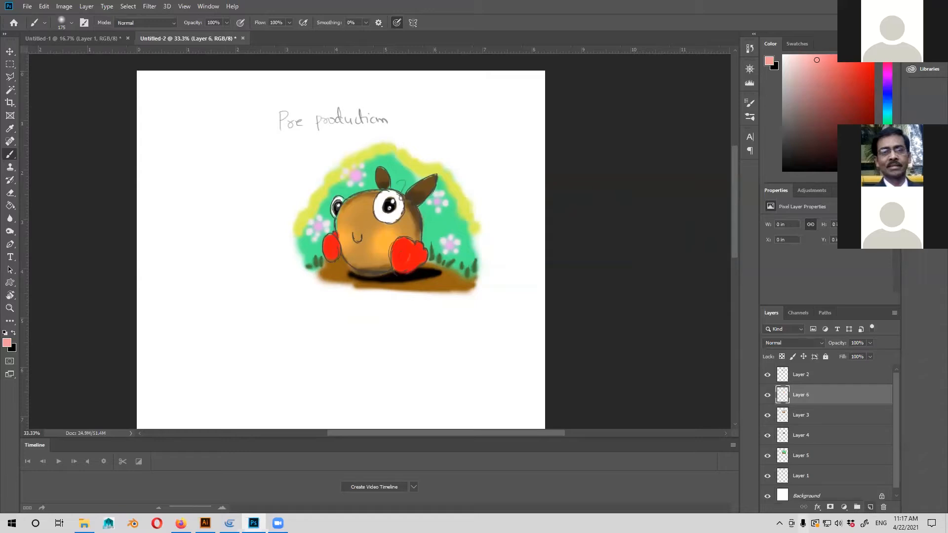
# Dab light pinkish highlights onto both of the character's red feet on Layer 6.
pyautogui.click(408, 249)
pyautogui.click(408, 248)
pyautogui.click(420, 248)
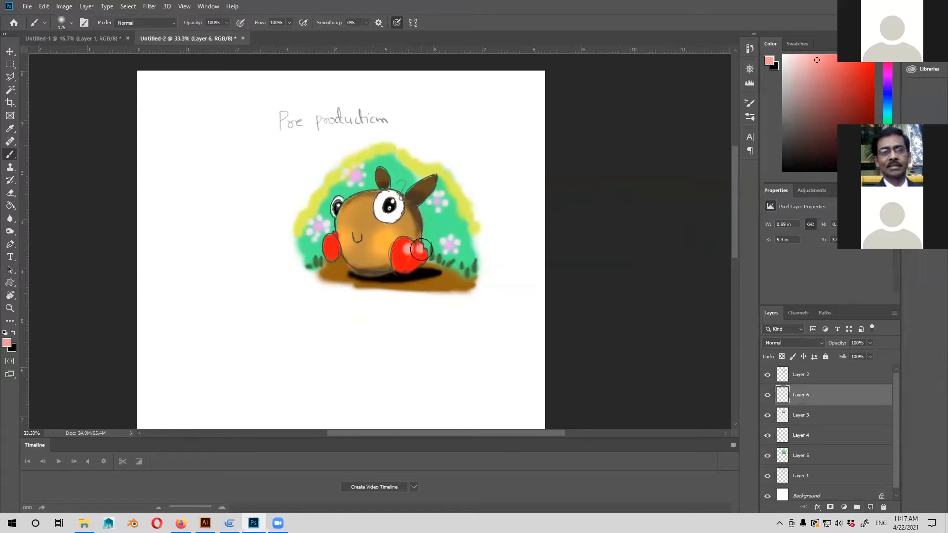
pyautogui.click(420, 256)
pyautogui.click(330, 241)
pyautogui.click(327, 251)
pyautogui.click(335, 237)
pyautogui.moveTo(379, 228); pyautogui.dragTo(374, 231)
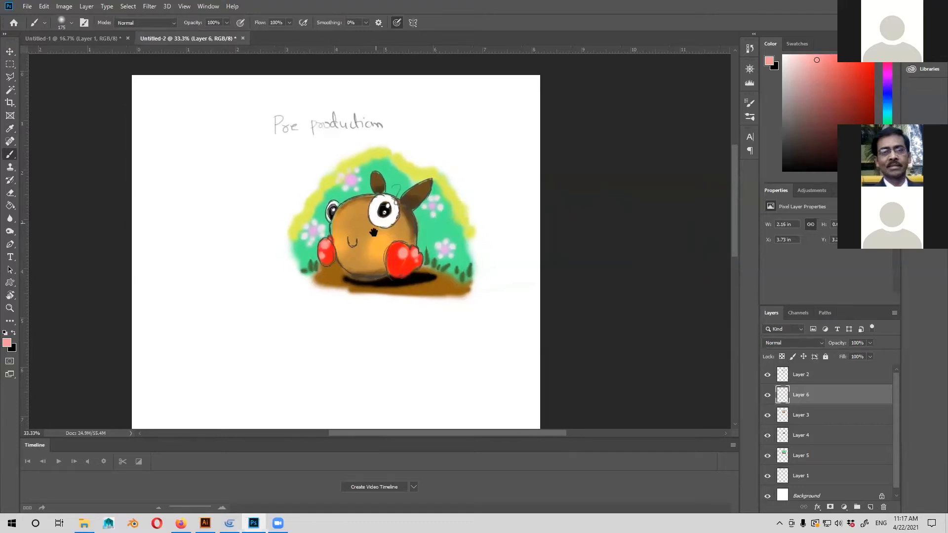
# Enlarge the brush to 400 and dab a soft pink blush on each of the character's cheeks.
pyautogui.moveTo(434, 288); pyautogui.dragTo(457, 266)
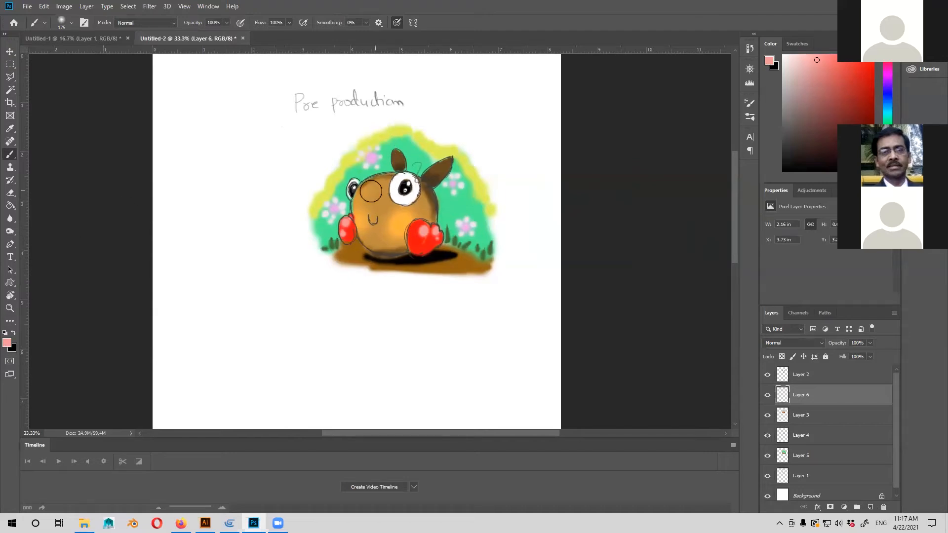
pyautogui.press(']')
pyautogui.press(']')
pyautogui.press(']')
pyautogui.press(']')
pyautogui.click(399, 217)
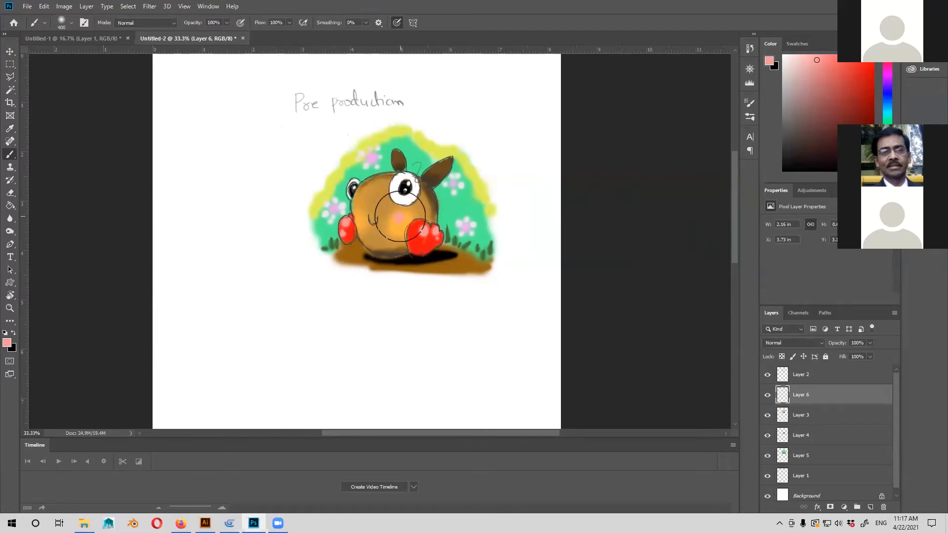
pyautogui.click(355, 210)
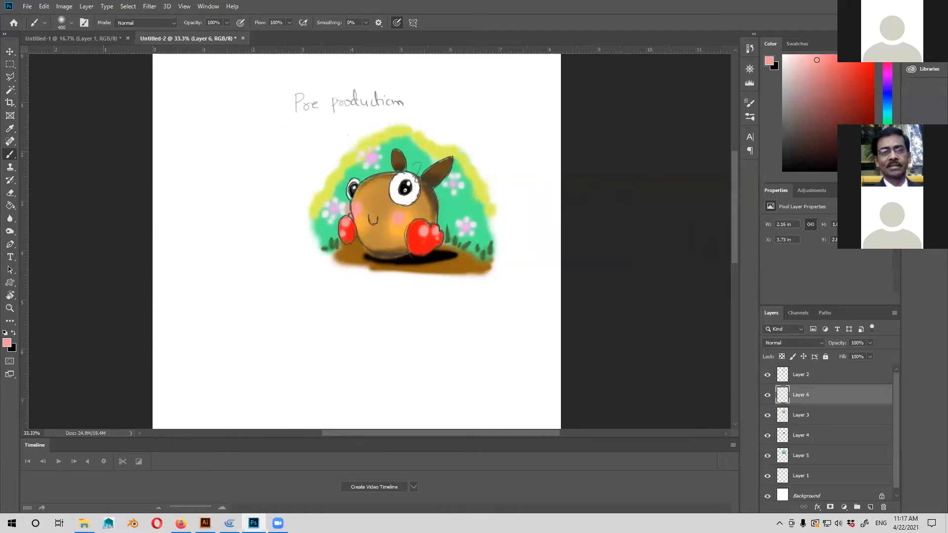
# Swap the foreground colour to black, reduce the brush to 70, and handwrite "Gui" in the blank area below the character.
pyautogui.moveTo(278, 523)
pyautogui.moveTo(307, 412); pyautogui.dragTo(365, 352)
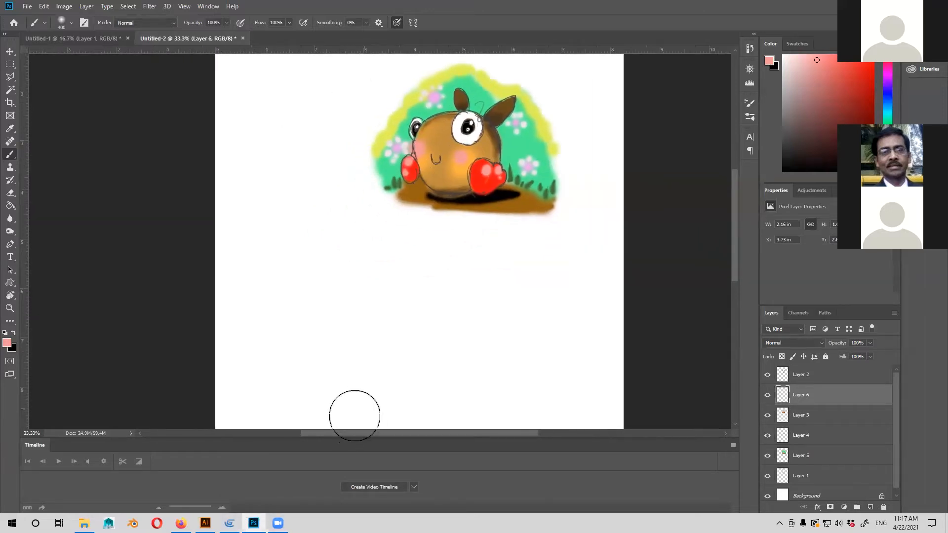
pyautogui.hotkey('ctrl', '-')
pyautogui.hotkey('ctrl', '+')
pyautogui.hotkey('ctrl', '+')
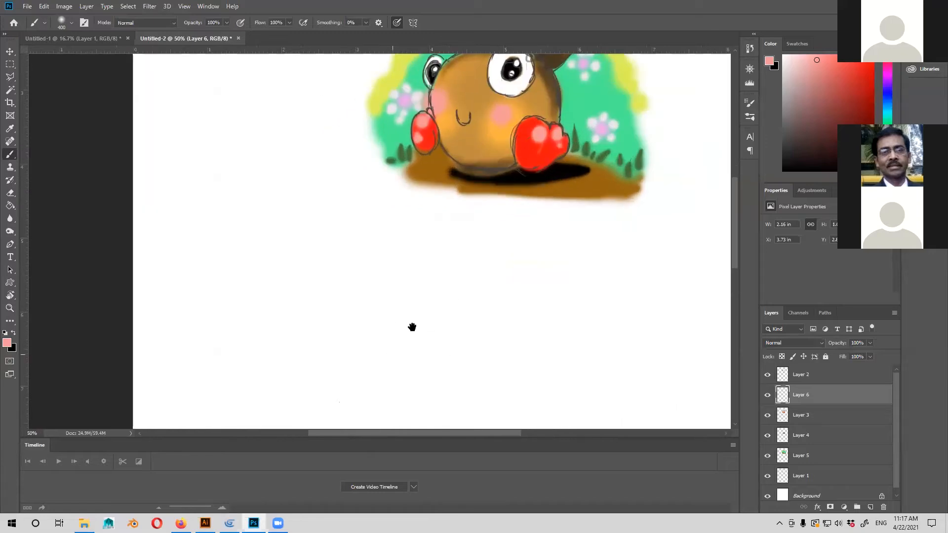
pyautogui.moveTo(412, 327); pyautogui.dragTo(417, 324)
pyautogui.click(14, 333)
pyautogui.press('[')
pyautogui.press('[')
pyautogui.press('[')
pyautogui.press('[')
pyautogui.press('[')
pyautogui.press('[')
pyautogui.press('[')
pyautogui.press('[')
pyautogui.press('[')
pyautogui.press('[')
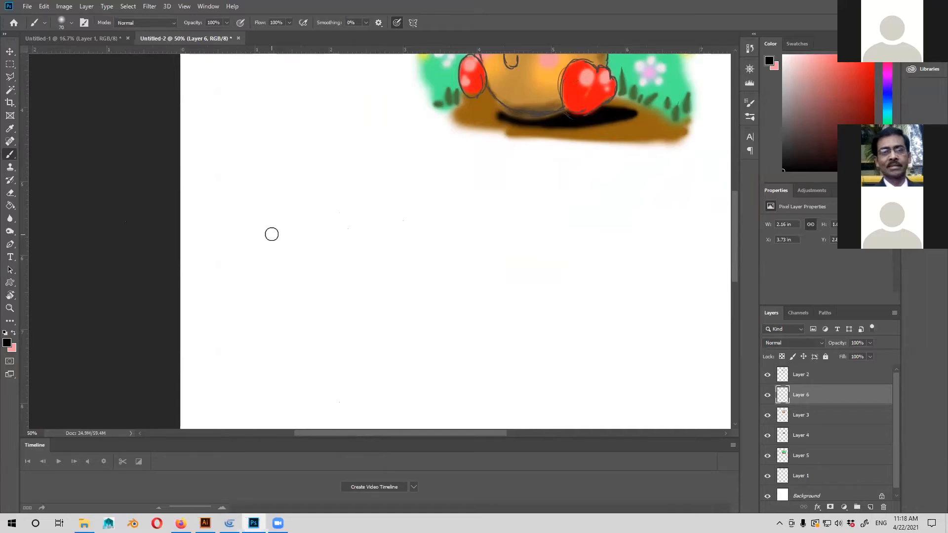
pyautogui.moveTo(269, 203)
pyautogui.mouseDown()
pyautogui.moveTo(279, 232)
pyautogui.moveTo(304, 202)
pyautogui.moveTo(312, 220)
pyautogui.mouseUp()
pyautogui.click(312, 189)
pyautogui.moveTo(338, 334); pyautogui.dragTo(368, 311)
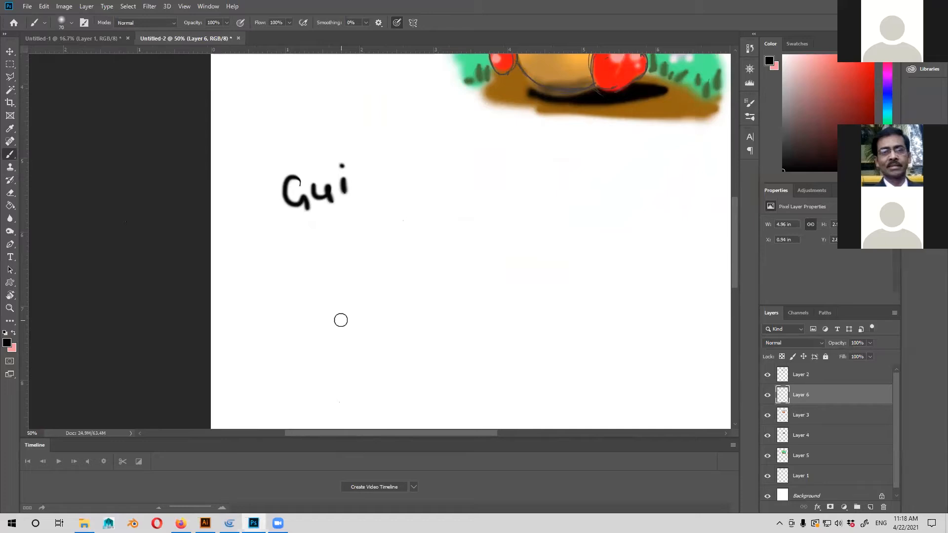
# Draw a straight horizontal black line about 2.6 in long to the lower right of the handwritten "Gui", replacing the first attempt.
pyautogui.hscroll(2, 400, 274)
pyautogui.scroll(-1, 392, 281)
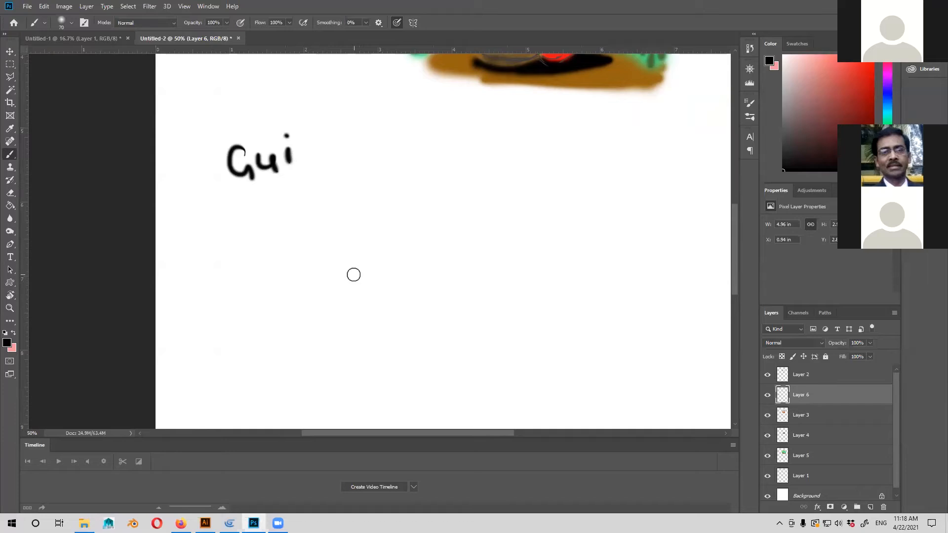
pyautogui.moveTo(337, 370); pyautogui.dragTo(319, 328)
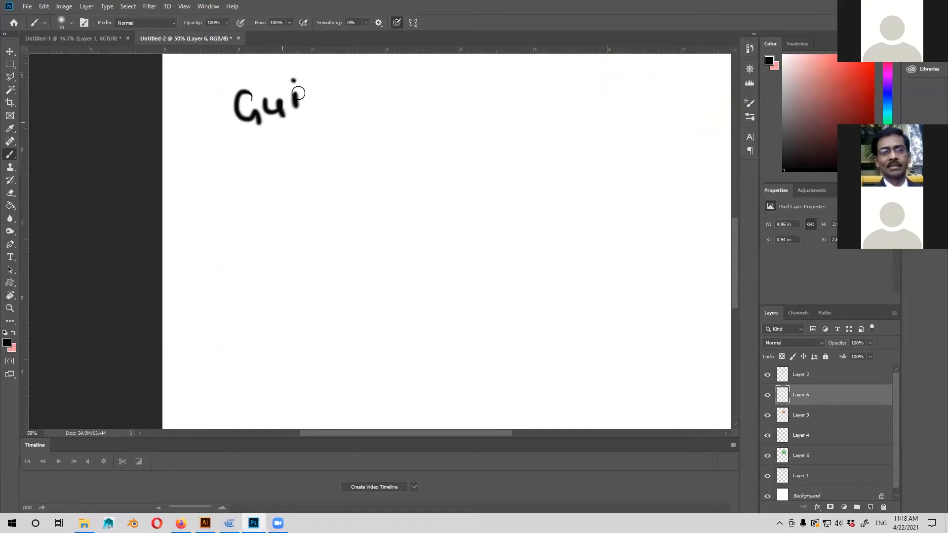
pyautogui.moveTo(411, 265); pyautogui.dragTo(395, 288)
pyautogui.moveTo(311, 184); pyautogui.dragTo(489, 182)
pyautogui.hotkey('ctrl', 'z')
pyautogui.moveTo(309, 185); pyautogui.dragTo(496, 180)
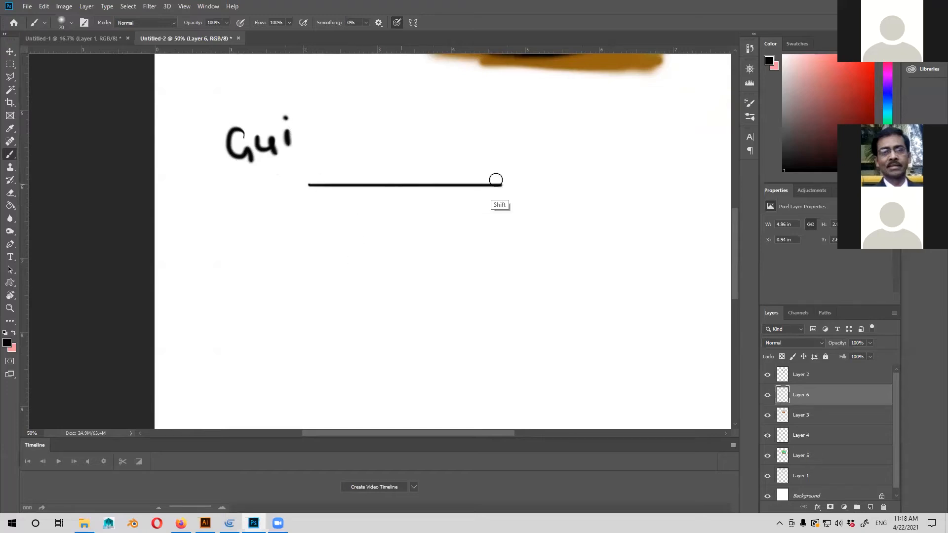
# Extend the straight line into a closed black rectangle about 2.6 in wide and 0.6 in tall on Layer 6.
pyautogui.moveTo(308, 186)
pyautogui.mouseDown()
pyautogui.moveTo(316, 229)
pyautogui.moveTo(495, 225)
pyautogui.mouseUp()
pyautogui.hotkey('ctrl', 'z')
pyautogui.moveTo(309, 227)
pyautogui.mouseDown()
pyautogui.moveTo(503, 223)
pyautogui.moveTo(501, 187)
pyautogui.mouseUp()
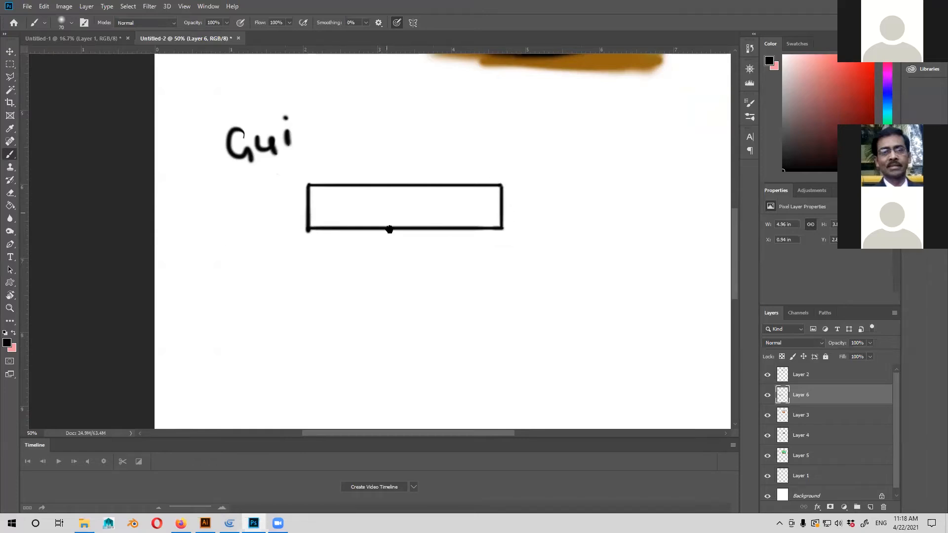
pyautogui.moveTo(399, 236); pyautogui.dragTo(399, 235)
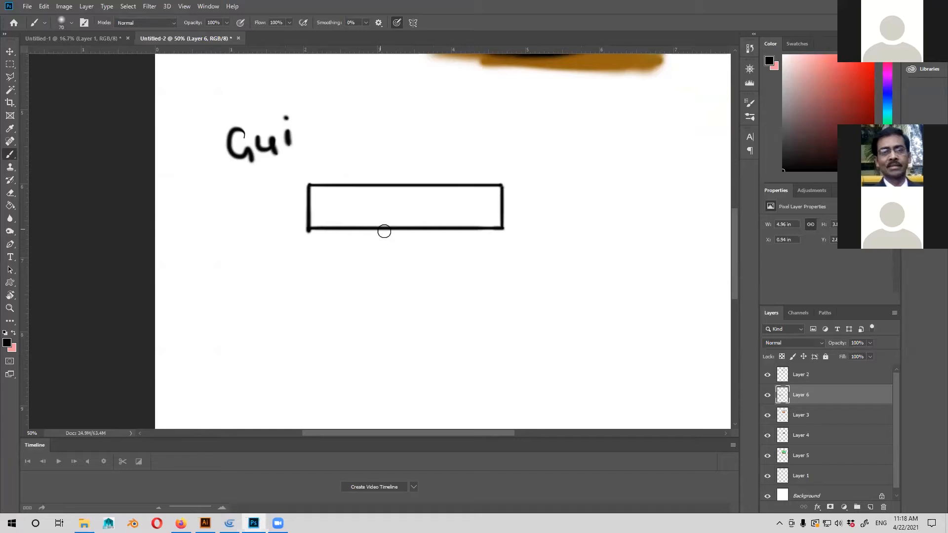
# Divide the rectangle into five cells with four vertical black lines and outline a heart about 1.2 in wide to its right.
pyautogui.moveTo(390, 226); pyautogui.dragTo(390, 189)
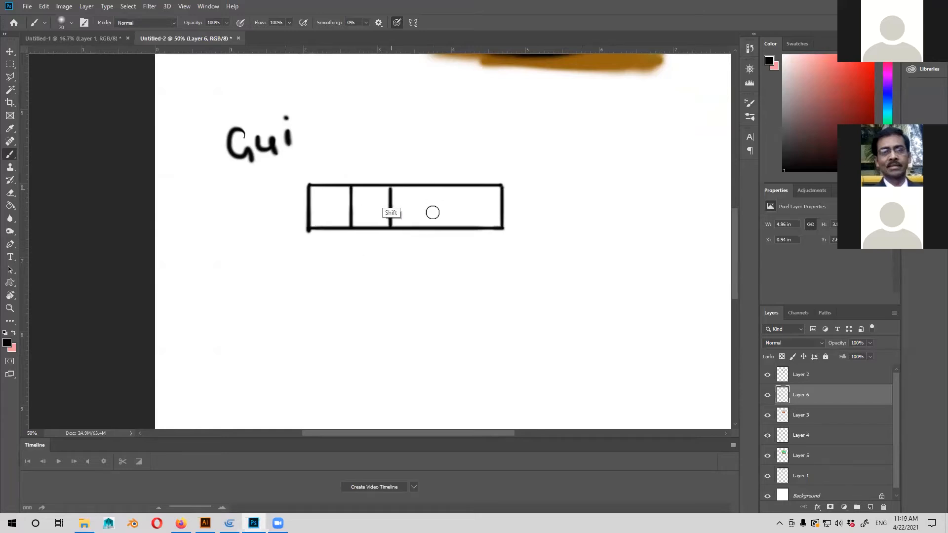
pyautogui.moveTo(434, 226); pyautogui.dragTo(434, 188)
pyautogui.moveTo(469, 225)
pyautogui.mouseDown()
pyautogui.moveTo(472, 188)
pyautogui.moveTo(511, 196)
pyautogui.moveTo(513, 219)
pyautogui.moveTo(518, 175)
pyautogui.moveTo(510, 187)
pyautogui.moveTo(556, 178)
pyautogui.moveTo(537, 175)
pyautogui.moveTo(550, 185)
pyautogui.moveTo(539, 174)
pyautogui.moveTo(594, 181)
pyautogui.moveTo(584, 171)
pyautogui.moveTo(594, 188)
pyautogui.moveTo(594, 177)
pyautogui.moveTo(563, 231)
pyautogui.mouseUp()
pyautogui.hscroll(1, 508, 197)
pyautogui.moveTo(510, 188)
pyautogui.mouseDown()
pyautogui.moveTo(522, 227)
pyautogui.moveTo(512, 210)
pyautogui.moveTo(549, 237)
pyautogui.moveTo(595, 203)
pyautogui.moveTo(511, 205)
pyautogui.moveTo(498, 226)
pyautogui.mouseUp()
# Swap the foreground colour and change it to bright red, undoing the test stroke inside the heart.
pyautogui.click(14, 333)
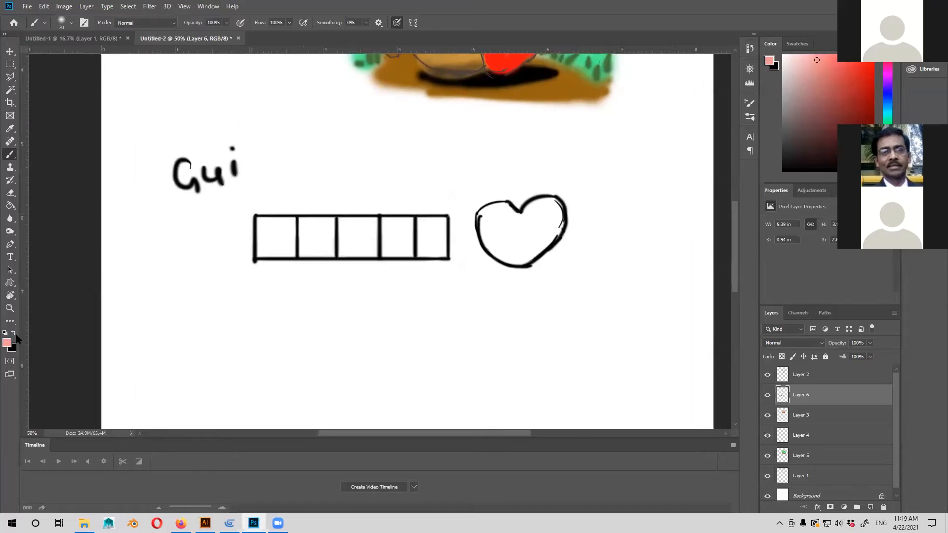
pyautogui.click(7, 342)
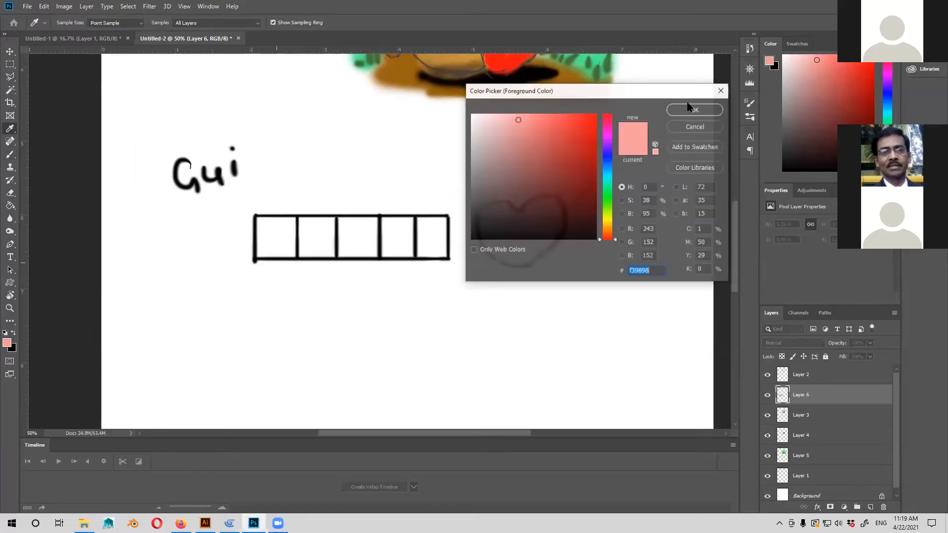
pyautogui.click(690, 109)
pyautogui.press('b')
pyautogui.moveTo(494, 213); pyautogui.dragTo(516, 206)
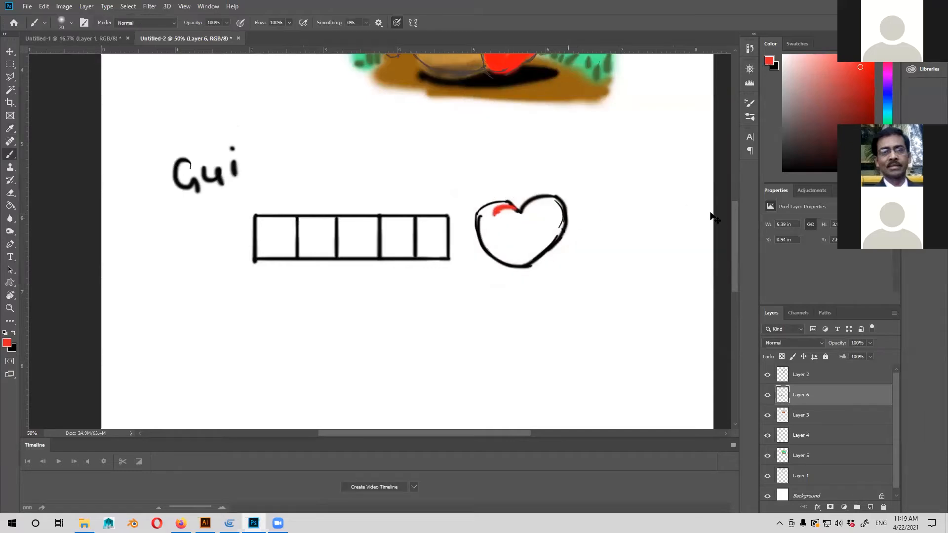
pyautogui.hotkey('ctrl', 'z')
# Add a new layer beneath Layer 6 and paint the heart solid red on it.
pyautogui.keyDown('ctrl'); pyautogui.click(870, 507); pyautogui.keyUp('ctrl')
pyautogui.moveTo(486, 225)
pyautogui.mouseDown()
pyautogui.moveTo(500, 213)
pyautogui.moveTo(483, 215)
pyautogui.mouseUp()
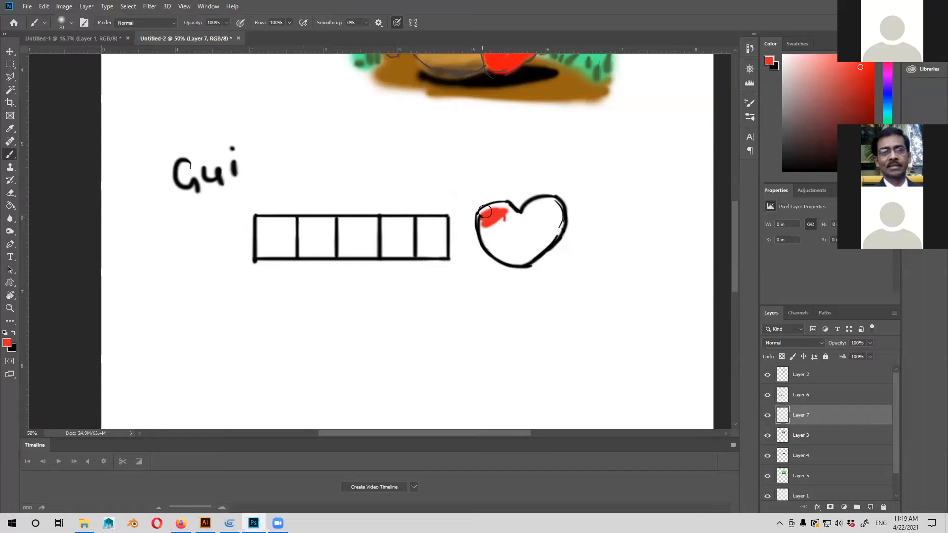
pyautogui.moveTo(484, 211)
pyautogui.mouseDown()
pyautogui.moveTo(509, 207)
pyautogui.moveTo(524, 218)
pyautogui.moveTo(557, 205)
pyautogui.moveTo(546, 240)
pyautogui.moveTo(547, 212)
pyautogui.moveTo(528, 234)
pyautogui.moveTo(532, 227)
pyautogui.moveTo(513, 229)
pyautogui.moveTo(528, 221)
pyautogui.moveTo(511, 253)
pyautogui.moveTo(538, 234)
pyautogui.moveTo(524, 258)
pyautogui.moveTo(561, 214)
pyautogui.moveTo(540, 250)
pyautogui.moveTo(521, 252)
pyautogui.moveTo(509, 226)
pyautogui.moveTo(520, 223)
pyautogui.moveTo(507, 211)
pyautogui.moveTo(493, 214)
pyautogui.moveTo(521, 259)
pyautogui.mouseUp()
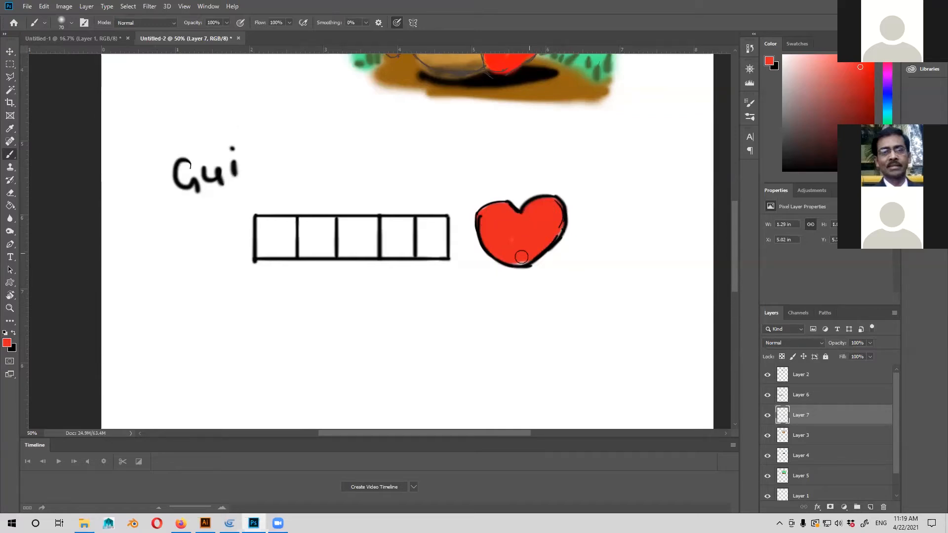
# Paint the bar's four right-hand cells solid red on Layer 7, leaving the first cell empty.
pyautogui.moveTo(453, 237); pyautogui.dragTo(494, 243)
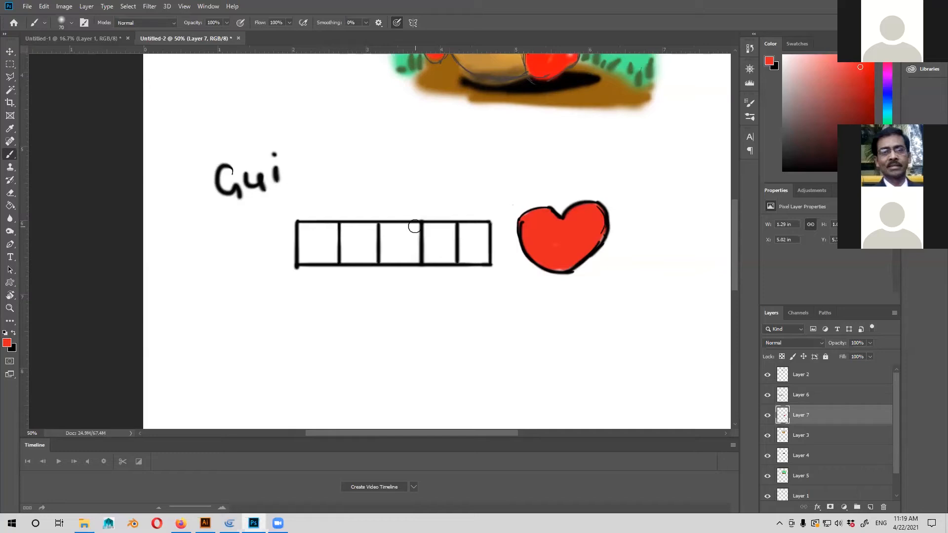
pyautogui.click(362, 234)
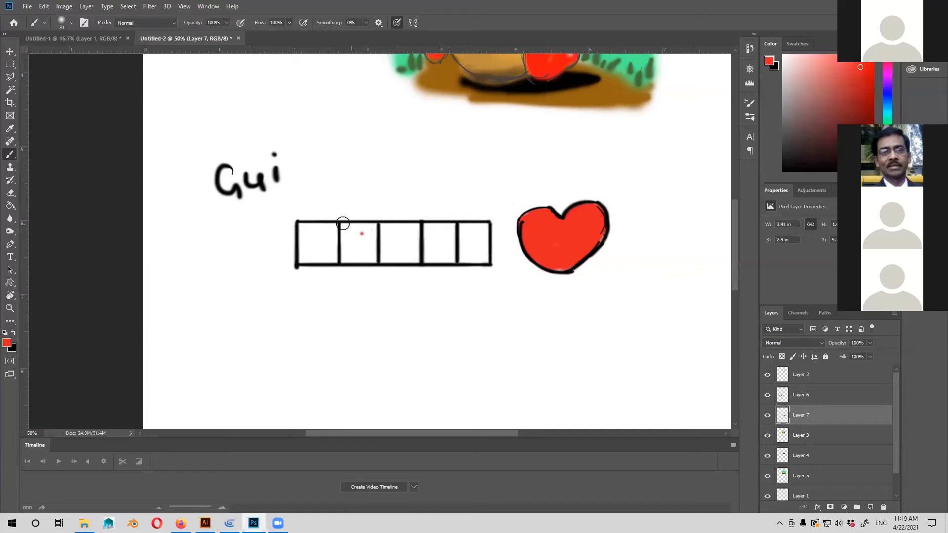
pyautogui.moveTo(342, 225)
pyautogui.mouseDown()
pyautogui.moveTo(487, 234)
pyautogui.moveTo(487, 264)
pyautogui.moveTo(345, 259)
pyautogui.moveTo(343, 248)
pyautogui.moveTo(368, 249)
pyautogui.moveTo(373, 232)
pyautogui.moveTo(361, 232)
pyautogui.moveTo(394, 232)
pyautogui.moveTo(345, 236)
pyautogui.mouseUp()
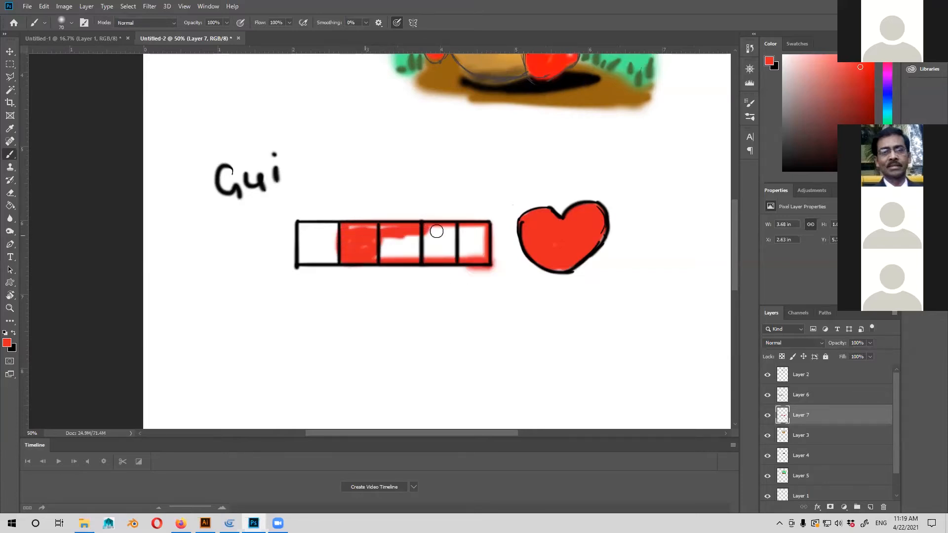
pyautogui.moveTo(414, 242)
pyautogui.mouseDown()
pyautogui.moveTo(465, 230)
pyautogui.moveTo(456, 232)
pyautogui.moveTo(479, 230)
pyautogui.moveTo(482, 245)
pyautogui.moveTo(483, 228)
pyautogui.moveTo(467, 228)
pyautogui.moveTo(465, 250)
pyautogui.moveTo(476, 241)
pyautogui.moveTo(479, 255)
pyautogui.moveTo(457, 241)
pyautogui.mouseUp()
pyautogui.moveTo(357, 223)
pyautogui.mouseDown()
pyautogui.moveTo(387, 231)
pyautogui.moveTo(337, 233)
pyautogui.moveTo(334, 256)
pyautogui.moveTo(335, 244)
pyautogui.mouseUp()
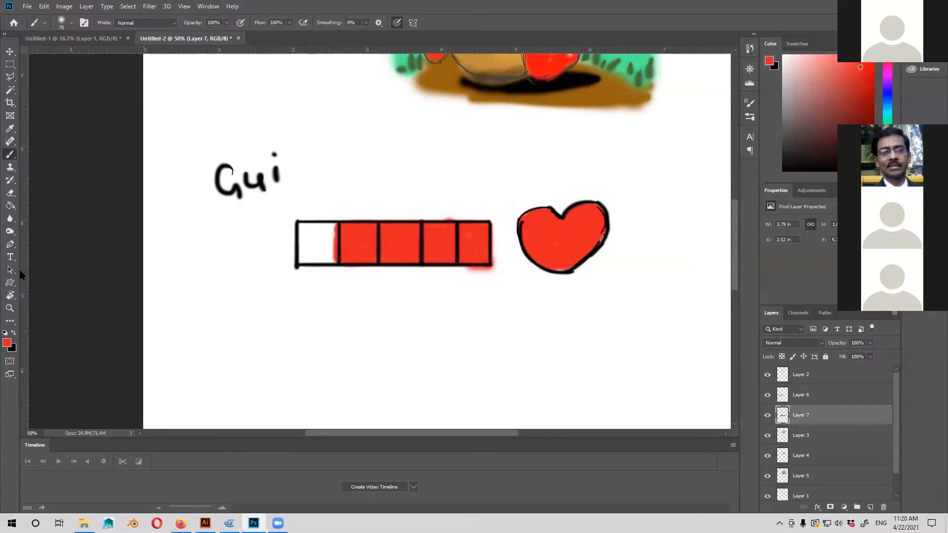
# Set the foreground colour to a lighter salmon red and paint highlights along the bar's red cells and on the heart.
pyautogui.click(675, 109)
pyautogui.moveTo(345, 227); pyautogui.dragTo(505, 223)
pyautogui.hotkey('ctrl', 'z')
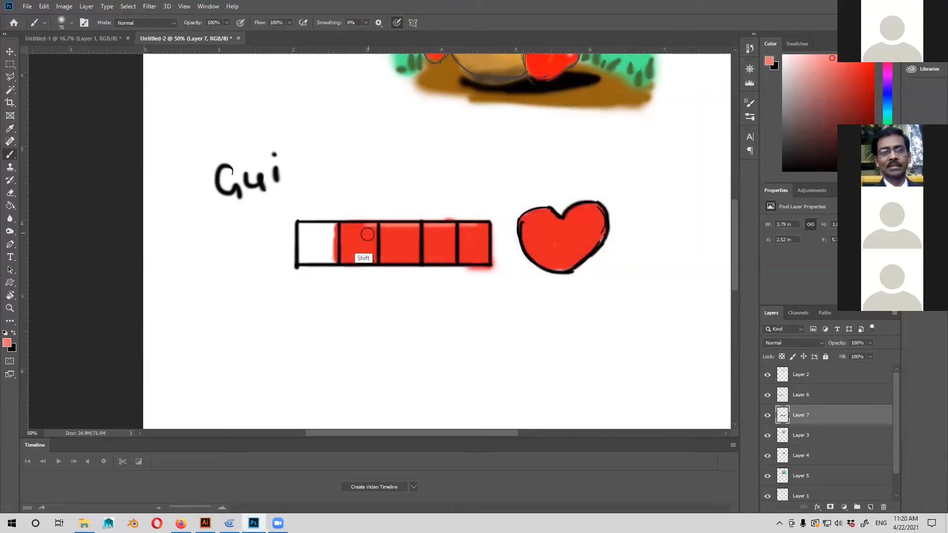
pyautogui.click(590, 215)
pyautogui.moveTo(595, 228); pyautogui.dragTo(585, 245)
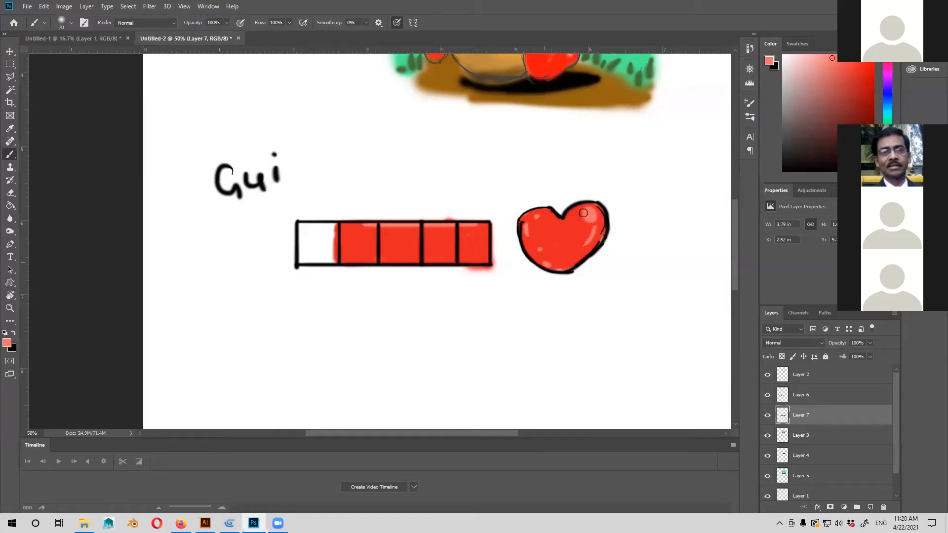
# Review the whole page, including the character, the segmented bar and the heart.
pyautogui.hotkey('ctrl', '-')
pyautogui.moveTo(509, 261); pyautogui.dragTo(542, 218)
pyautogui.moveTo(373, 253); pyautogui.dragTo(452, 219)
pyautogui.hotkey('ctrl', '+')
pyautogui.moveTo(483, 252); pyautogui.dragTo(155, 264)
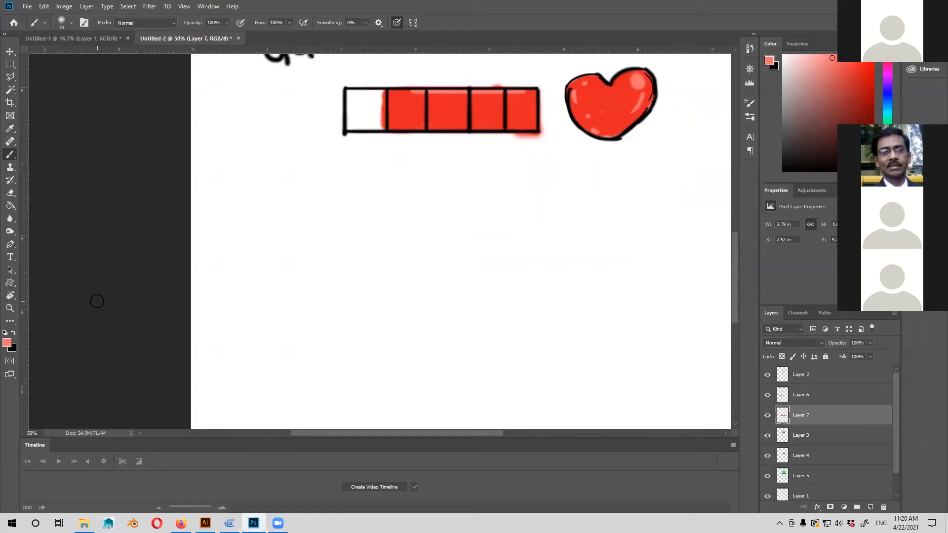
pyautogui.hotkey('ctrl', '-')
pyautogui.hotkey('ctrl', '-')
pyautogui.hotkey('ctrl', '-')
pyautogui.hotkey('ctrl', '+')
pyautogui.hotkey('ctrl', '+')
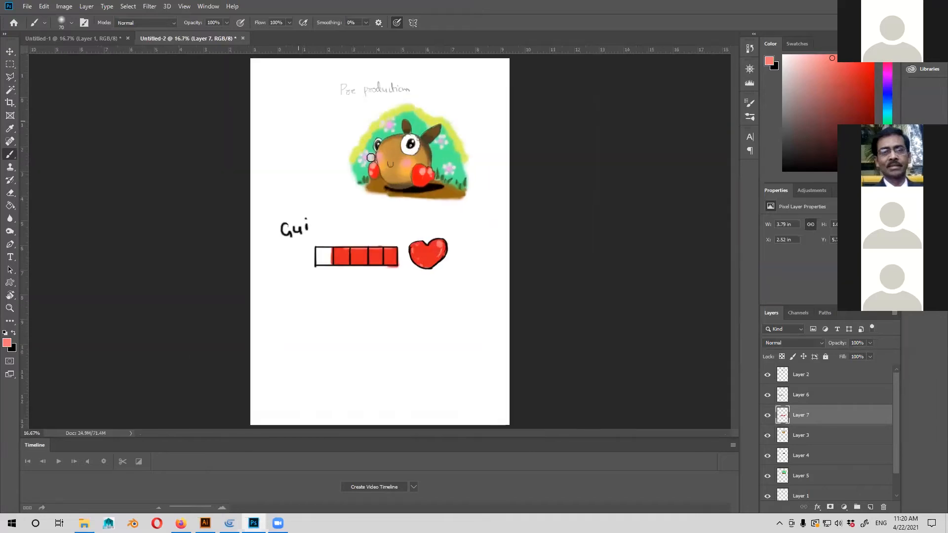
pyautogui.moveTo(392, 192)
pyautogui.mouseDown()
pyautogui.moveTo(404, 221)
pyautogui.moveTo(416, 199)
pyautogui.moveTo(439, 221)
pyautogui.moveTo(501, 247)
pyautogui.mouseUp()
# Swap the foreground colour to black and draw the first two bumps of a cloud below the bar, replacing the first attempt.
pyautogui.moveTo(409, 393); pyautogui.dragTo(478, 265)
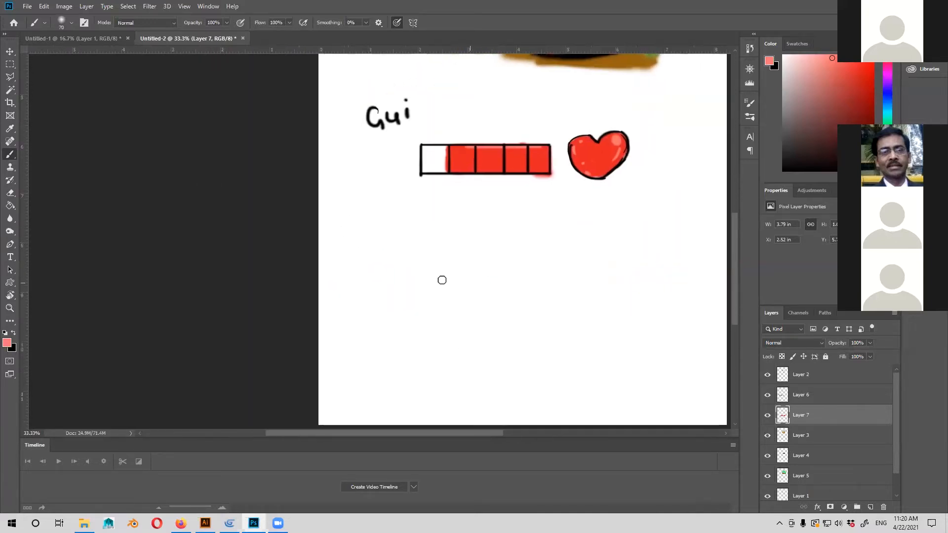
pyautogui.hotkey('ctrl', '+')
pyautogui.hotkey('ctrl', '+')
pyautogui.moveTo(482, 314); pyautogui.dragTo(358, 267)
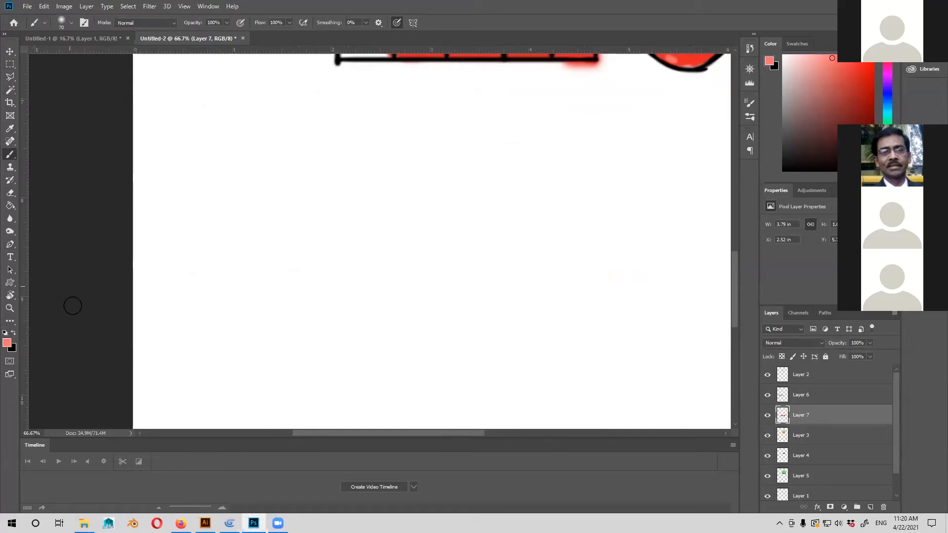
pyautogui.press('x')
pyautogui.moveTo(295, 268); pyautogui.dragTo(279, 239)
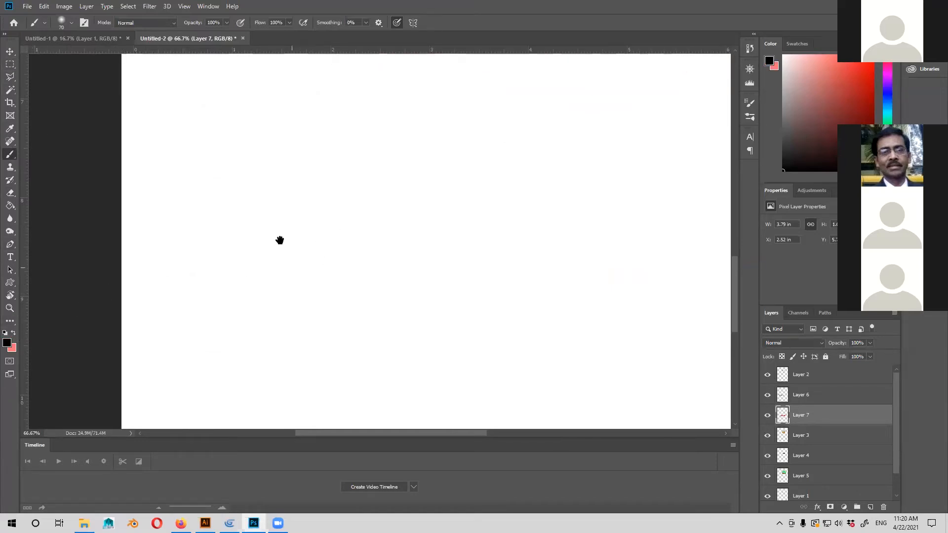
pyautogui.moveTo(277, 332); pyautogui.dragTo(363, 259)
pyautogui.hotkey('ctrl', 'z')
pyautogui.moveTo(287, 349)
pyautogui.mouseDown()
pyautogui.moveTo(283, 280)
pyautogui.moveTo(410, 263)
pyautogui.moveTo(515, 217)
pyautogui.mouseUp()
# Continue the cloud outline with a rounded top bump and three more bumps descending to the right.
pyautogui.moveTo(563, 252); pyautogui.dragTo(492, 276)
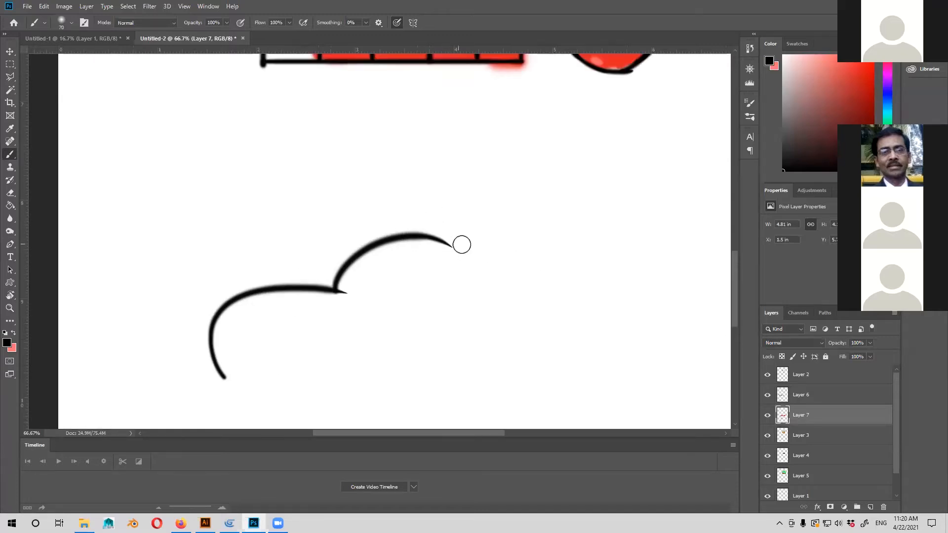
pyautogui.moveTo(447, 242)
pyautogui.mouseDown()
pyautogui.moveTo(573, 214)
pyautogui.moveTo(552, 234)
pyautogui.moveTo(618, 258)
pyautogui.moveTo(540, 277)
pyautogui.mouseUp()
pyautogui.hotkey('ctrl', 'z')
pyautogui.moveTo(469, 222); pyautogui.dragTo(528, 270)
pyautogui.hotkey('ctrl', 'z')
pyautogui.moveTo(466, 220)
pyautogui.mouseDown()
pyautogui.moveTo(538, 241)
pyautogui.moveTo(508, 211)
pyautogui.mouseUp()
pyautogui.moveTo(488, 230); pyautogui.dragTo(536, 289)
pyautogui.moveTo(564, 256)
pyautogui.mouseDown()
pyautogui.moveTo(572, 237)
pyautogui.moveTo(589, 320)
pyautogui.mouseUp()
# Close the cloud with a straight horizontal base line about 4.9 in long.
pyautogui.moveTo(304, 337); pyautogui.dragTo(358, 318)
pyautogui.hotkey('ctrl', 'z')
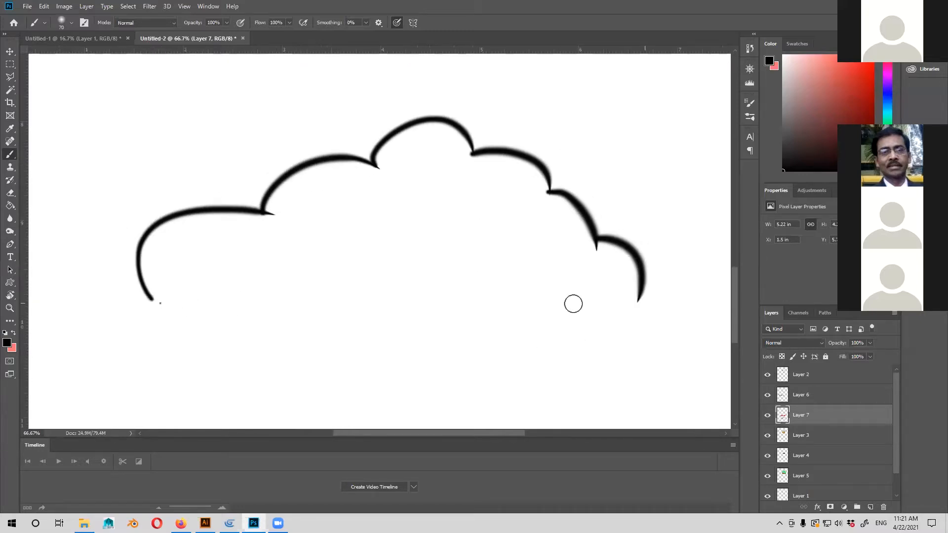
pyautogui.keyDown('shift'); pyautogui.click(147, 294); pyautogui.keyUp('shift')
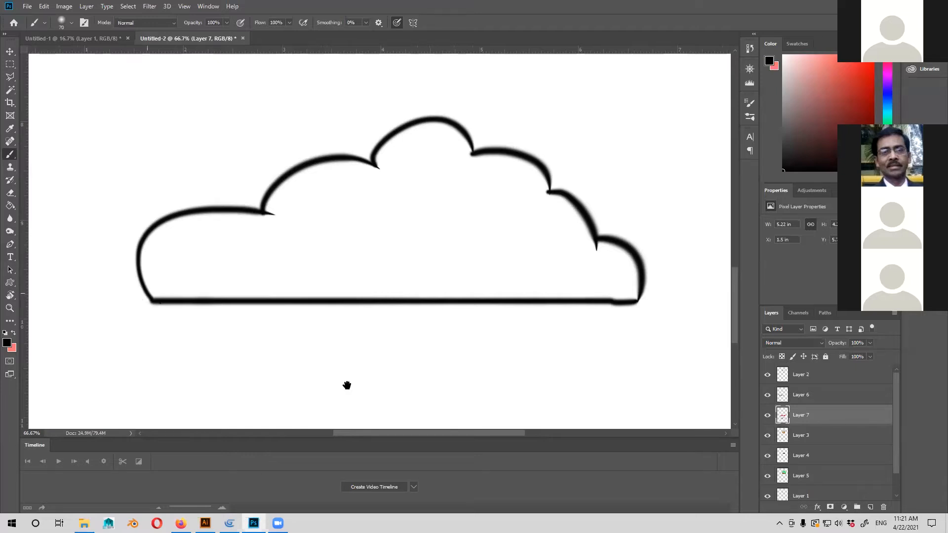
# Draw inward crease strokes from the cloud's two left notches, thickening the notch beside the top bump.
pyautogui.scroll(3, 307, 328)
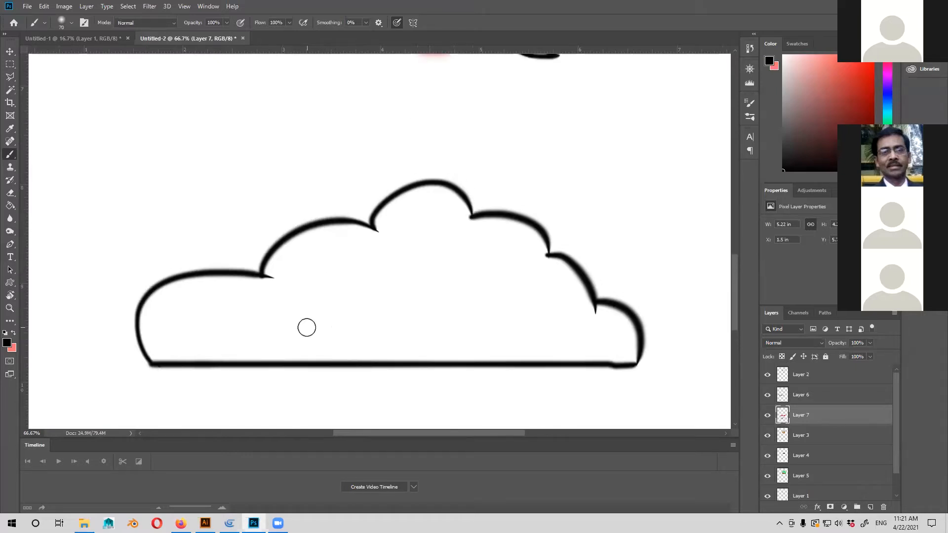
pyautogui.moveTo(262, 275); pyautogui.dragTo(301, 307)
pyautogui.moveTo(372, 225); pyautogui.dragTo(398, 275)
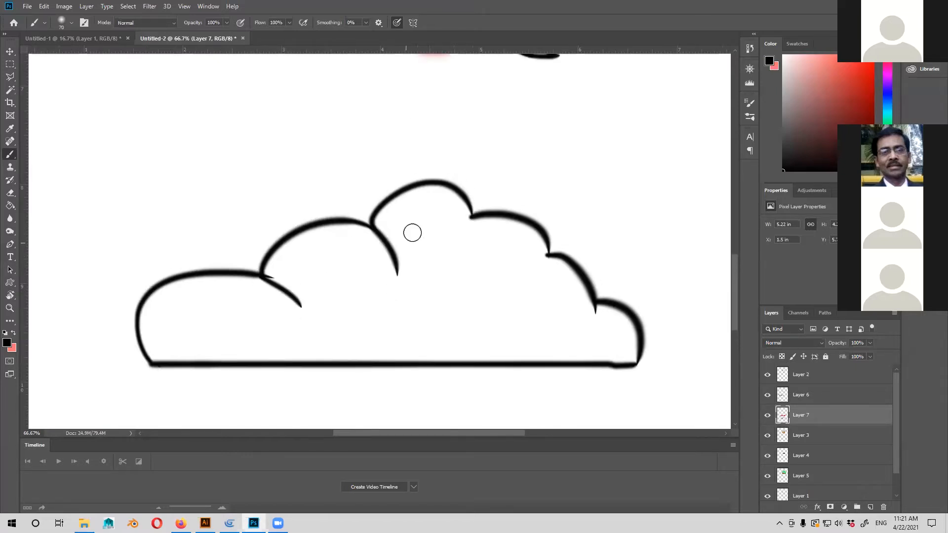
pyautogui.moveTo(356, 223); pyautogui.dragTo(398, 275)
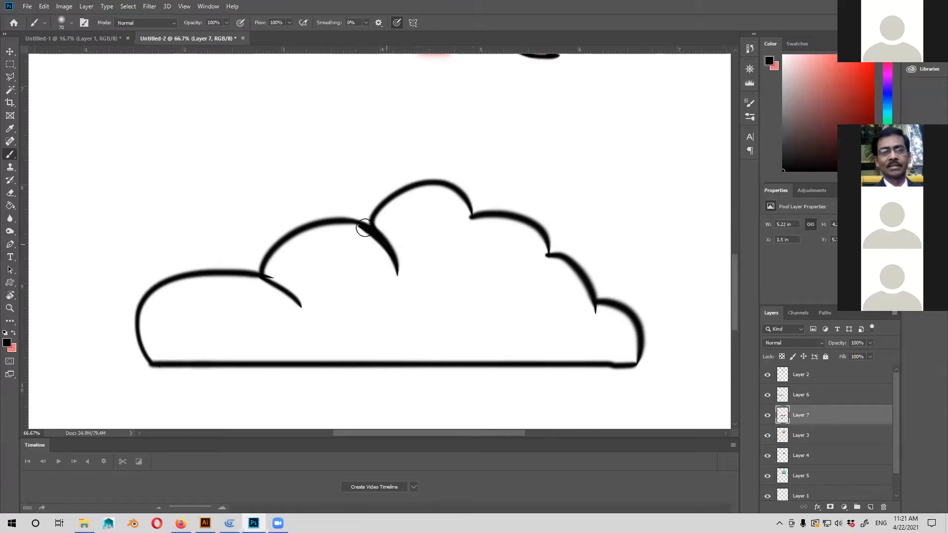
pyautogui.moveTo(376, 222); pyautogui.dragTo(376, 203)
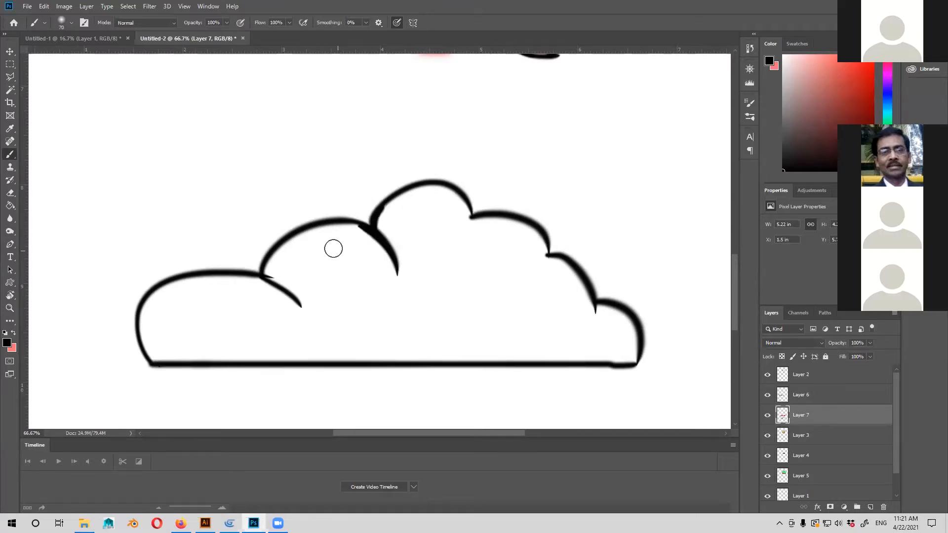
# Draw inward crease strokes at the cloud's three right notches and add a second crease to each left notch.
pyautogui.moveTo(439, 239); pyautogui.dragTo(471, 213)
pyautogui.moveTo(551, 253)
pyautogui.mouseDown()
pyautogui.moveTo(510, 271)
pyautogui.moveTo(528, 298)
pyautogui.mouseUp()
pyautogui.moveTo(597, 302)
pyautogui.mouseDown()
pyautogui.moveTo(591, 328)
pyautogui.moveTo(614, 344)
pyautogui.mouseUp()
pyautogui.moveTo(485, 305); pyautogui.dragTo(517, 280)
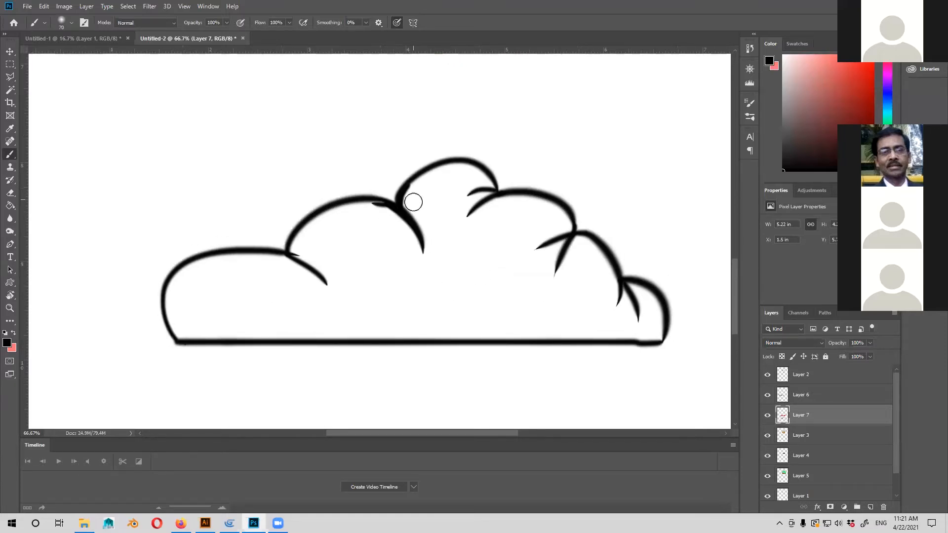
pyautogui.moveTo(413, 202); pyautogui.dragTo(431, 225)
pyautogui.moveTo(292, 252); pyautogui.dragTo(328, 267)
# Check the cloud outline as a whole against the bar and heart above it.
pyautogui.moveTo(406, 315); pyautogui.dragTo(337, 338)
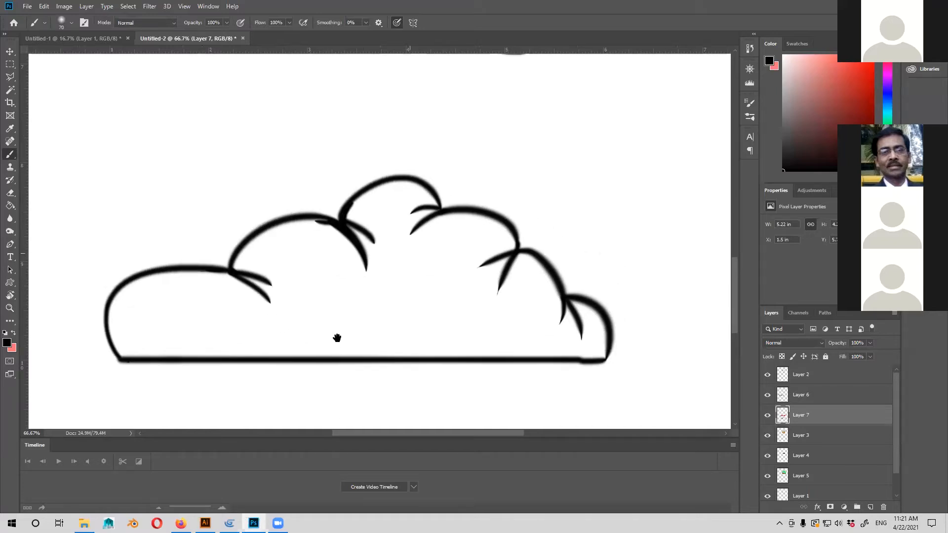
pyautogui.hotkey('ctrl', '-')
pyautogui.hotkey('ctrl', '-')
pyautogui.hotkey('ctrl', '-')
pyautogui.hotkey('ctrl', '+')
pyautogui.hotkey('ctrl', '+')
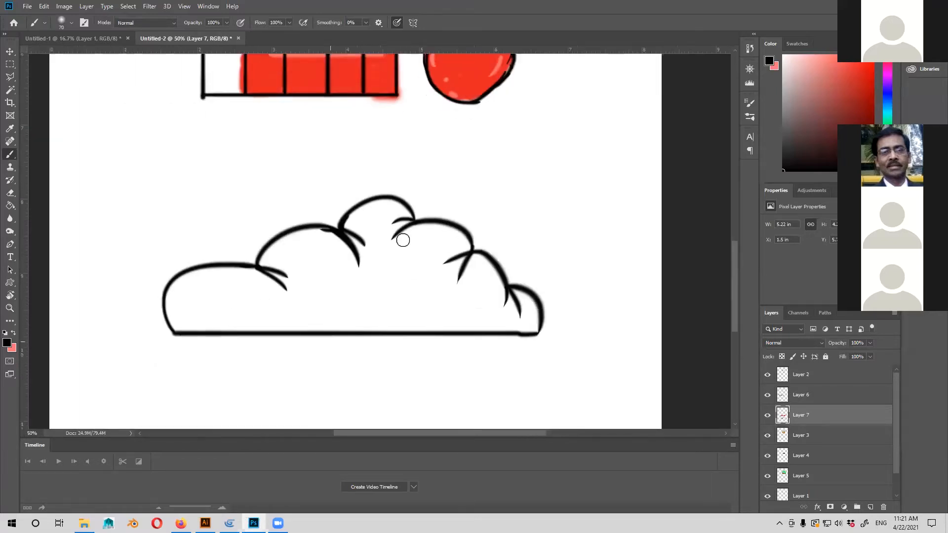
pyautogui.moveTo(365, 322); pyautogui.dragTo(391, 302)
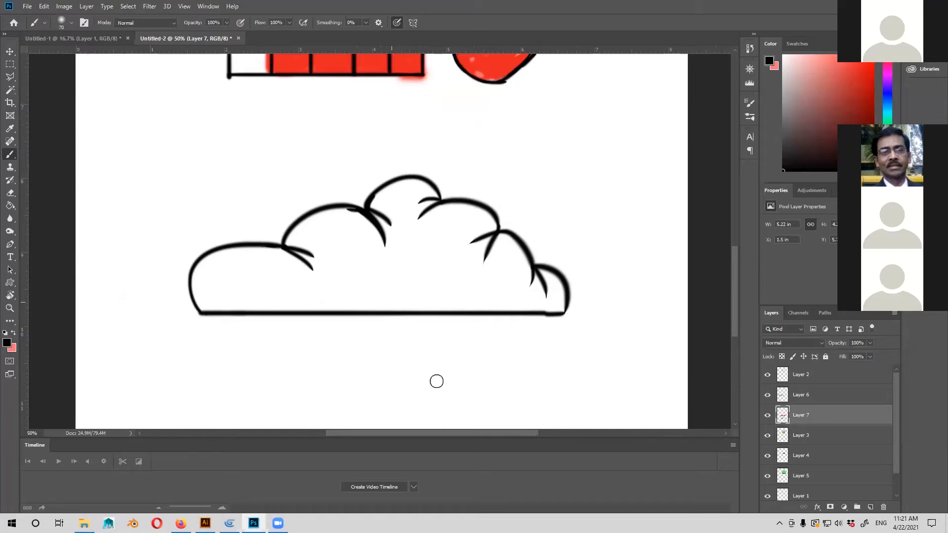
# Thicken the left side of the cloud's top bump and add a short accent stroke below the notch beside it.
pyautogui.hotkey('ctrl', '+')
pyautogui.scroll(2, 456, 307)
pyautogui.hscroll(-1, 456, 307)
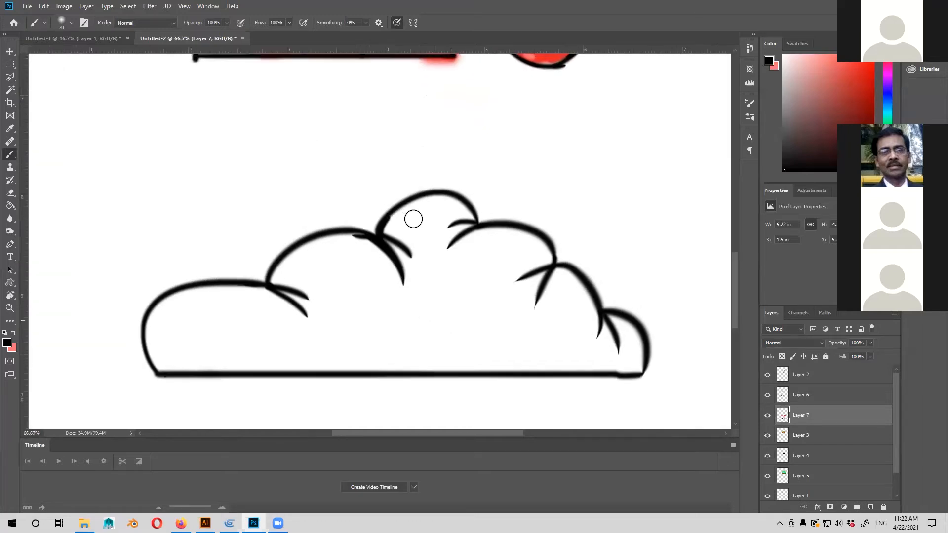
pyautogui.moveTo(393, 222); pyautogui.dragTo(438, 196)
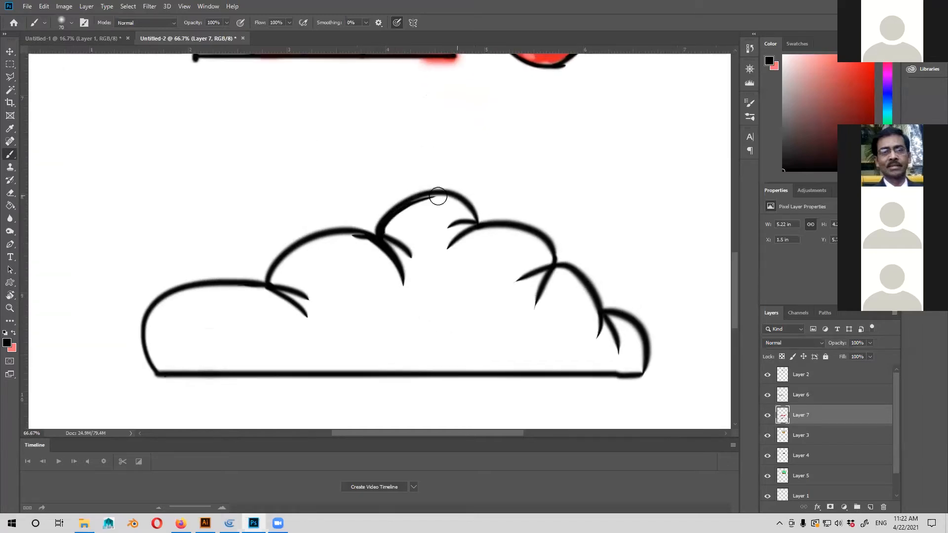
pyautogui.moveTo(368, 237)
pyautogui.mouseDown()
pyautogui.moveTo(341, 237)
pyautogui.moveTo(389, 236)
pyautogui.moveTo(371, 238)
pyautogui.mouseUp()
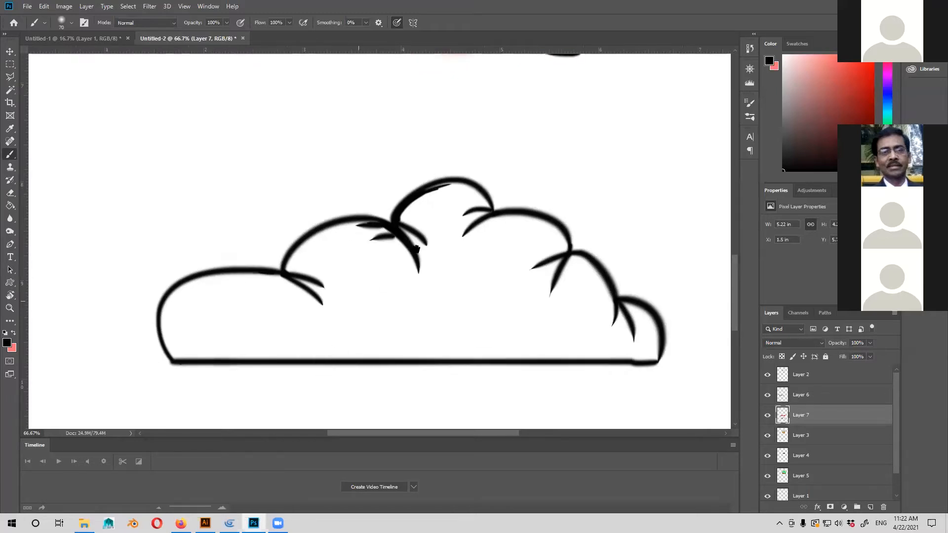
pyautogui.moveTo(412, 273); pyautogui.dragTo(413, 282)
pyautogui.hotkey('ctrl', 'z')
pyautogui.moveTo(400, 249); pyautogui.dragTo(379, 250)
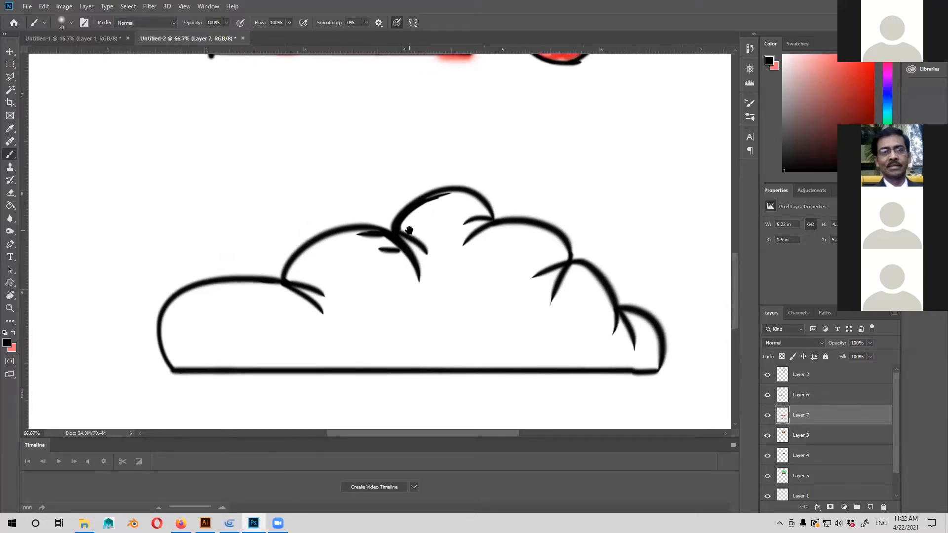
# Add a short crease at the upper right notch and draw pointed leaf blades rising from the top bump's right notch and that notch.
pyautogui.moveTo(568, 271); pyautogui.dragTo(574, 288)
pyautogui.moveTo(502, 207)
pyautogui.mouseDown()
pyautogui.moveTo(496, 220)
pyautogui.moveTo(567, 178)
pyautogui.mouseUp()
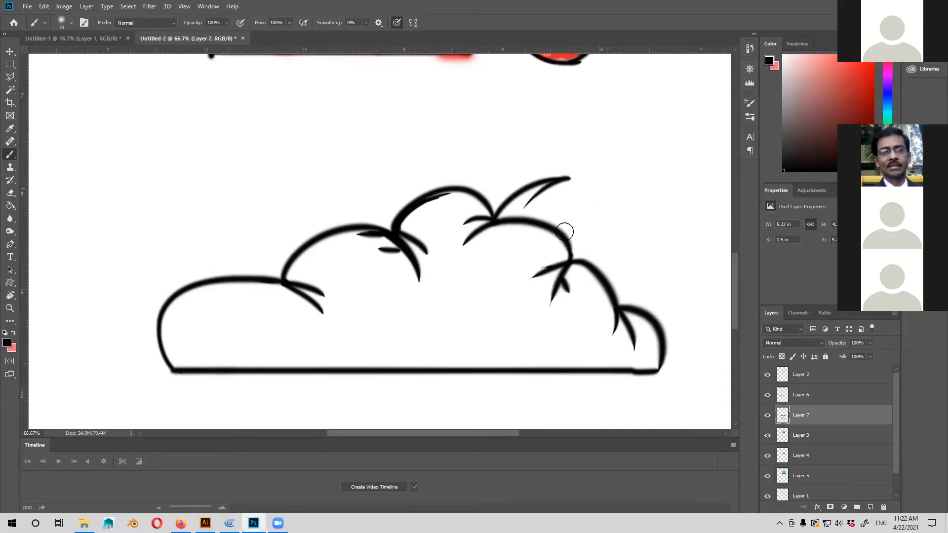
pyautogui.moveTo(522, 218); pyautogui.dragTo(568, 179)
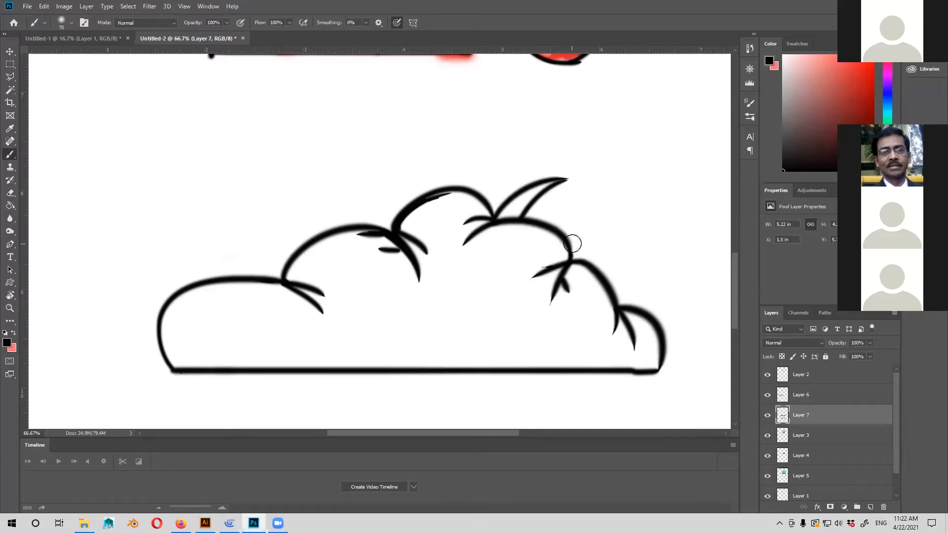
pyautogui.moveTo(567, 244); pyautogui.dragTo(642, 208)
pyautogui.hotkey('ctrl', 'z')
pyautogui.moveTo(580, 256); pyautogui.dragTo(599, 221)
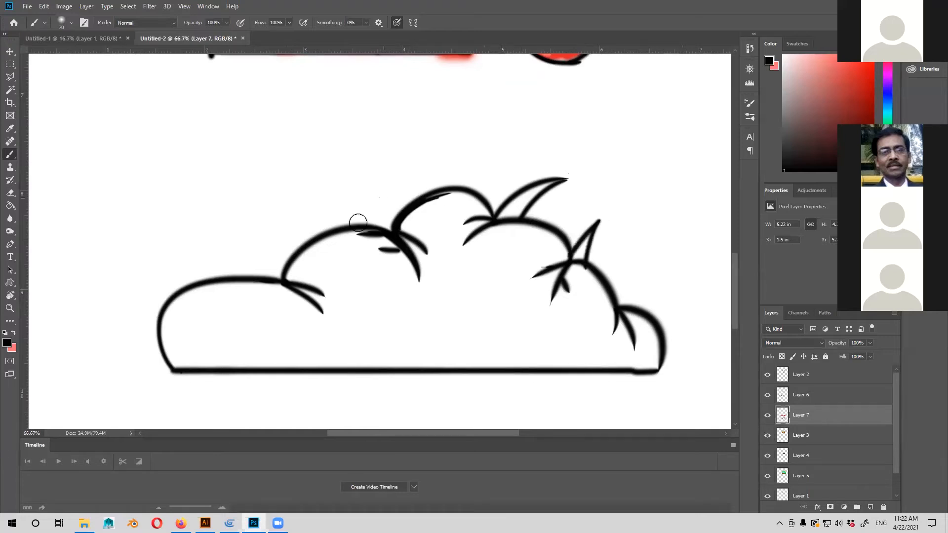
# Draw a large curved leaf blade sweeping outward to the left from the notch left of the top bump.
pyautogui.moveTo(360, 223); pyautogui.dragTo(285, 199)
pyautogui.moveTo(405, 218); pyautogui.dragTo(284, 198)
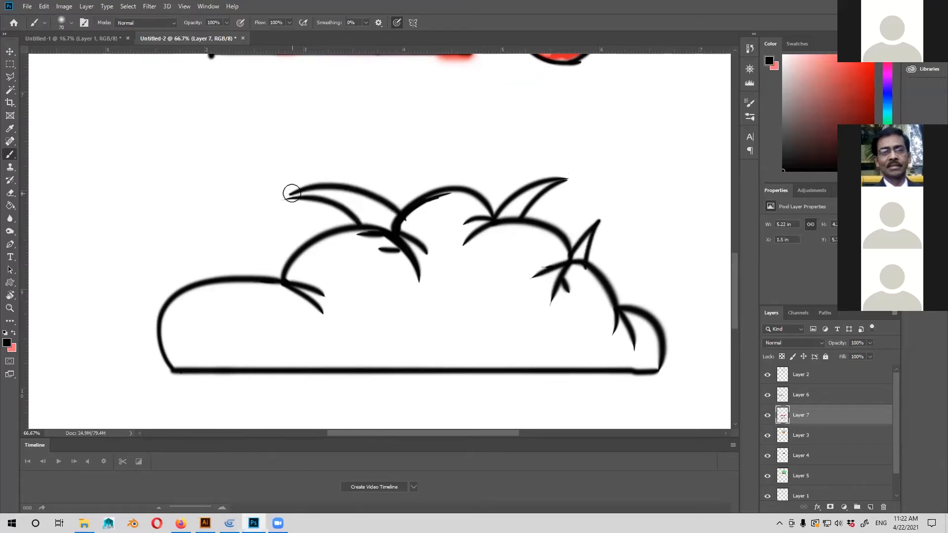
pyautogui.moveTo(324, 230); pyautogui.dragTo(392, 202)
# Draw a small leaf on the leftmost bump and small petalled flowers inside the leftmost and second bumps.
pyautogui.moveTo(313, 248)
pyautogui.mouseDown()
pyautogui.moveTo(307, 218)
pyautogui.moveTo(290, 222)
pyautogui.moveTo(330, 256)
pyautogui.mouseUp()
pyautogui.moveTo(401, 237); pyautogui.dragTo(365, 192)
pyautogui.moveTo(256, 238)
pyautogui.mouseDown()
pyautogui.moveTo(311, 220)
pyautogui.moveTo(276, 235)
pyautogui.mouseUp()
pyautogui.moveTo(233, 259)
pyautogui.mouseDown()
pyautogui.moveTo(267, 260)
pyautogui.moveTo(271, 236)
pyautogui.moveTo(243, 231)
pyautogui.mouseUp()
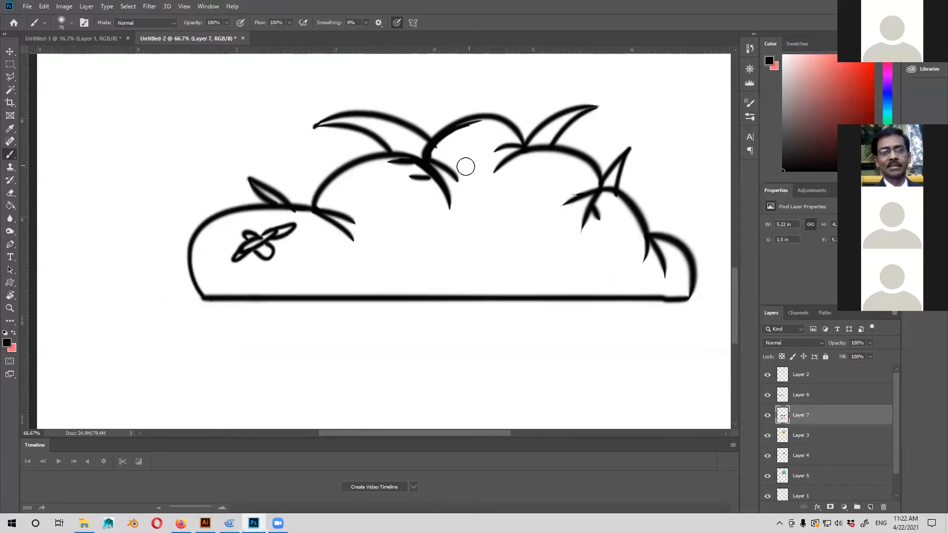
pyautogui.moveTo(385, 211)
pyautogui.mouseDown()
pyautogui.moveTo(392, 194)
pyautogui.moveTo(383, 190)
pyautogui.moveTo(417, 201)
pyautogui.moveTo(402, 214)
pyautogui.moveTo(374, 211)
pyautogui.mouseUp()
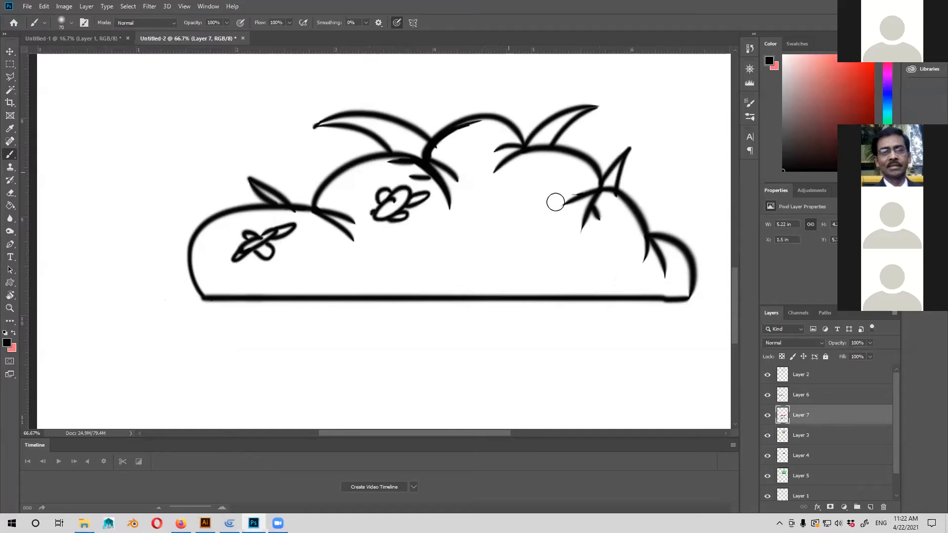
# Draw a large pointed-petal flower right of centre in the bush and add small pebble and tuft marks near the baseline.
pyautogui.moveTo(506, 241)
pyautogui.mouseDown()
pyautogui.moveTo(501, 230)
pyautogui.moveTo(519, 219)
pyautogui.moveTo(514, 229)
pyautogui.moveTo(523, 231)
pyautogui.moveTo(496, 233)
pyautogui.moveTo(489, 251)
pyautogui.moveTo(508, 236)
pyautogui.mouseUp()
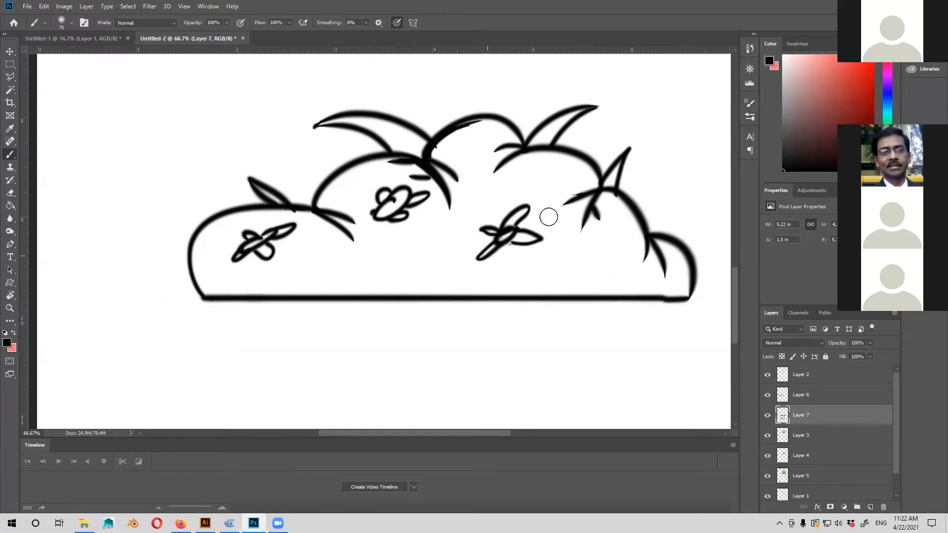
pyautogui.moveTo(503, 226)
pyautogui.mouseDown()
pyautogui.moveTo(525, 203)
pyautogui.moveTo(517, 229)
pyautogui.mouseUp()
pyautogui.moveTo(501, 226)
pyautogui.mouseDown()
pyautogui.moveTo(488, 221)
pyautogui.moveTo(493, 244)
pyautogui.moveTo(563, 245)
pyautogui.moveTo(501, 247)
pyautogui.mouseUp()
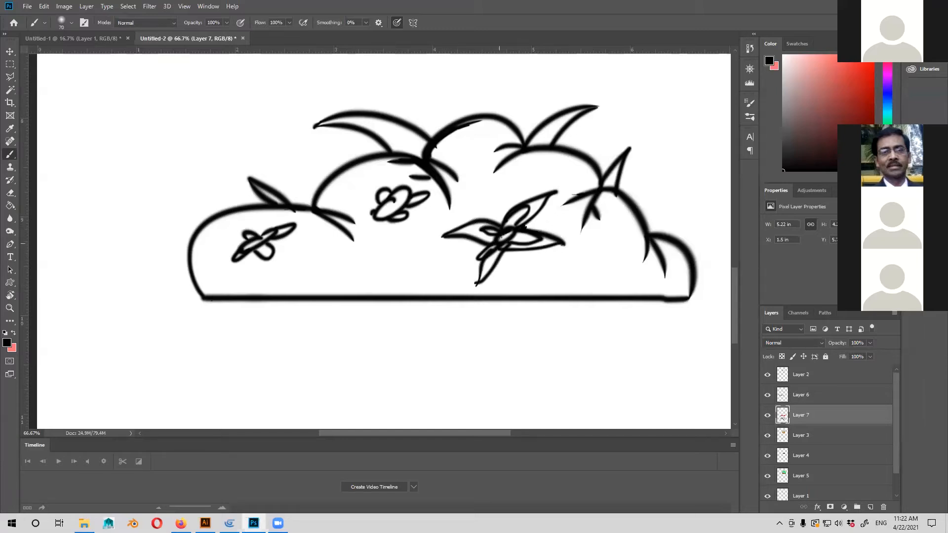
pyautogui.moveTo(392, 272)
pyautogui.mouseDown()
pyautogui.moveTo(309, 279)
pyautogui.moveTo(302, 294)
pyautogui.moveTo(325, 290)
pyautogui.moveTo(344, 319)
pyautogui.mouseUp()
pyautogui.moveTo(526, 304)
pyautogui.mouseDown()
pyautogui.moveTo(522, 316)
pyautogui.moveTo(532, 319)
pyautogui.mouseUp()
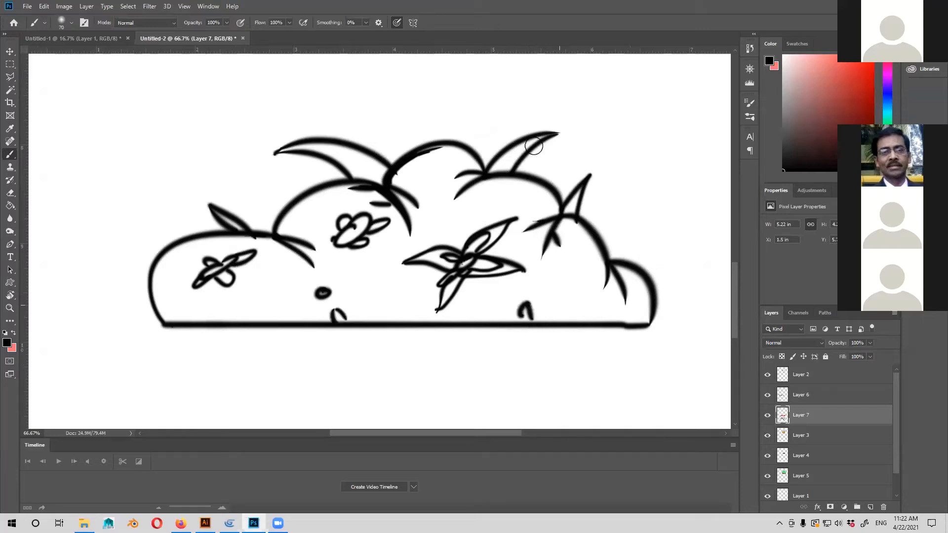
# Check the outlined bush against the health bar, heart and character on the whole sheet.
pyautogui.moveTo(549, 118); pyautogui.dragTo(492, 177)
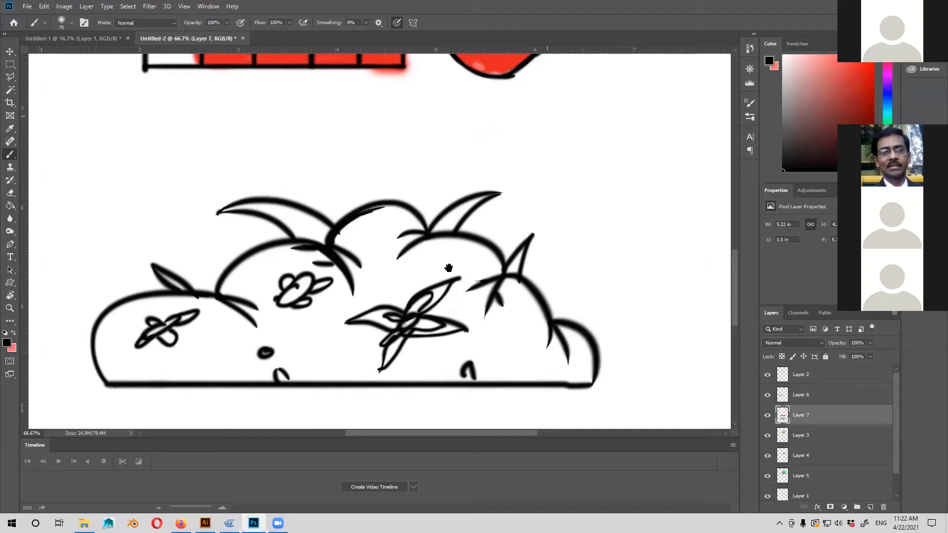
pyautogui.hotkey('ctrl', '-')
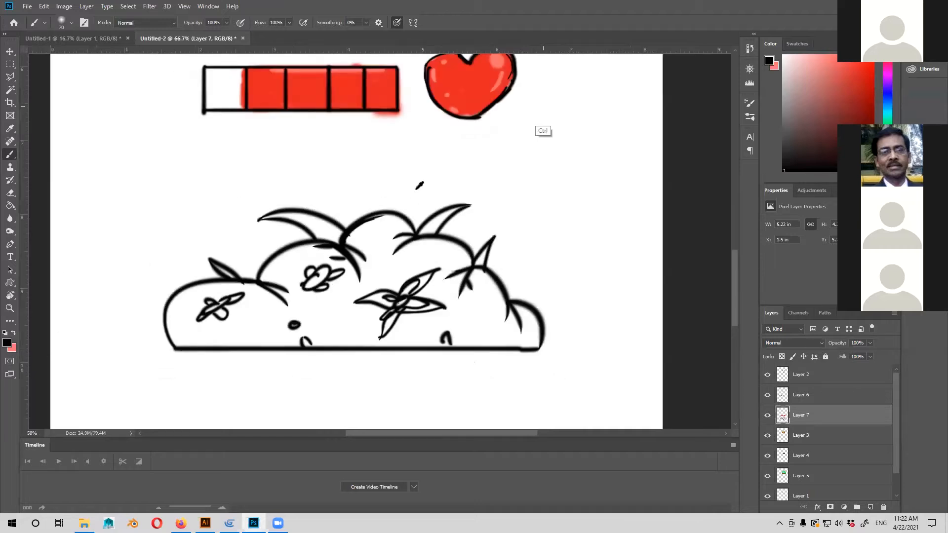
pyautogui.hotkey('ctrl', '-')
pyautogui.hotkey('ctrl', '-')
pyautogui.hotkey('ctrl', '-')
pyautogui.hotkey('ctrl', '-')
pyautogui.hotkey('ctrl', '+')
pyautogui.hotkey('ctrl', '+')
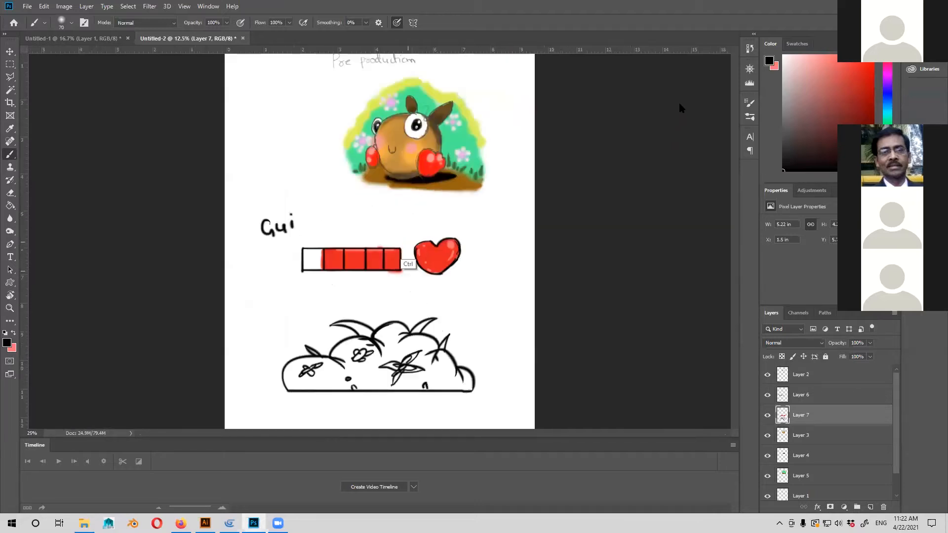
pyautogui.hotkey('ctrl', '+')
pyautogui.hotkey('ctrl', '+')
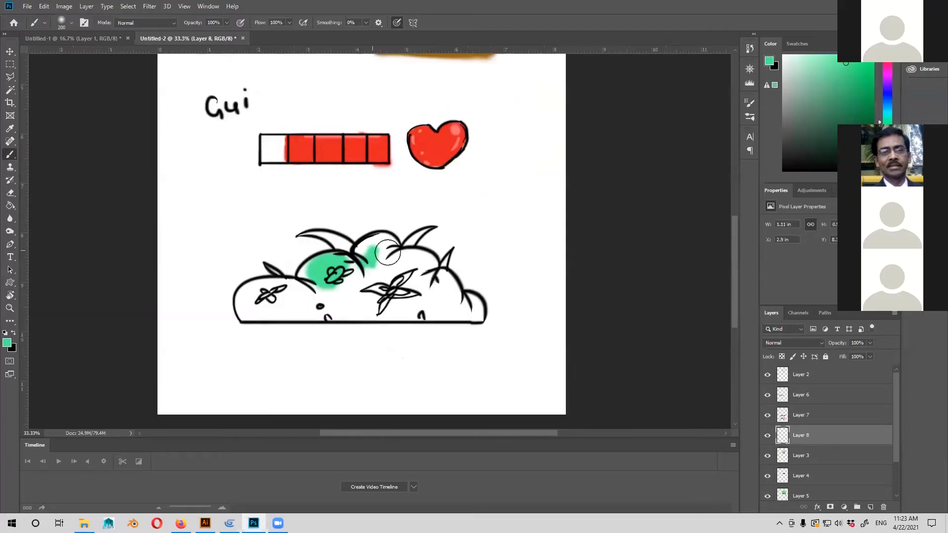
# Fill the whole body of the bush with flat green on Layer 8, using a 200 px brush.
pyautogui.moveTo(387, 252)
pyautogui.mouseDown()
pyautogui.moveTo(268, 303)
pyautogui.moveTo(252, 286)
pyautogui.moveTo(247, 310)
pyautogui.moveTo(286, 297)
pyautogui.moveTo(285, 313)
pyautogui.moveTo(253, 295)
pyautogui.moveTo(240, 316)
pyautogui.mouseUp()
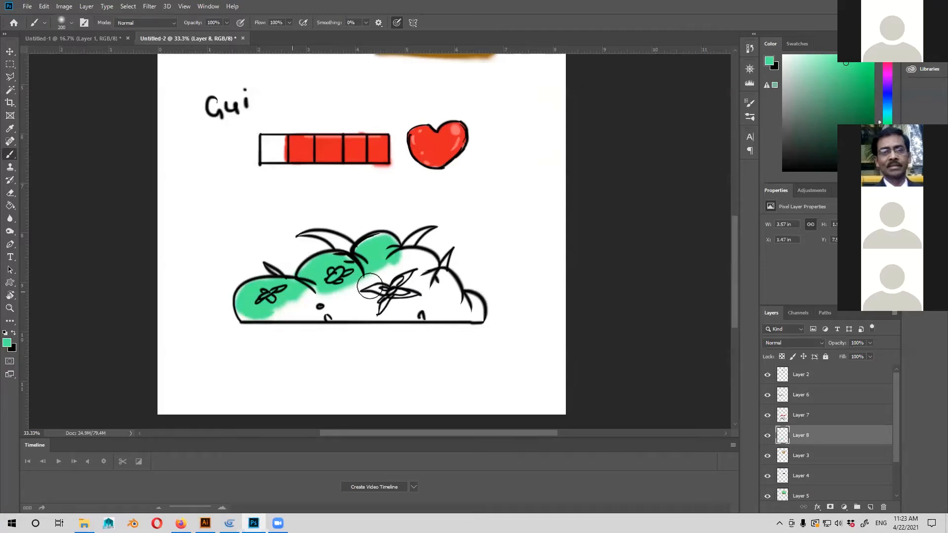
pyautogui.moveTo(421, 266)
pyautogui.mouseDown()
pyautogui.moveTo(422, 259)
pyautogui.moveTo(419, 269)
pyautogui.mouseUp()
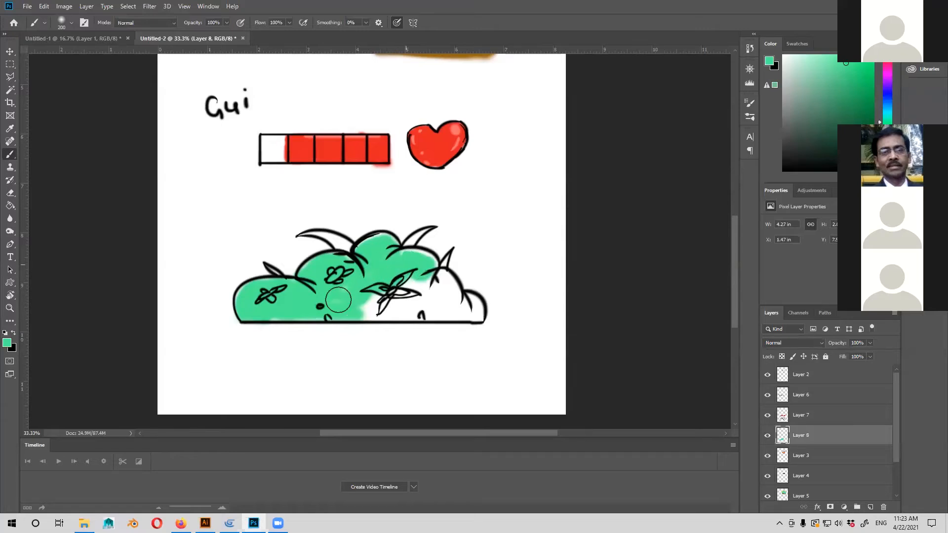
pyautogui.moveTo(409, 308)
pyautogui.mouseDown()
pyautogui.moveTo(396, 288)
pyautogui.moveTo(398, 308)
pyautogui.moveTo(431, 278)
pyautogui.moveTo(448, 288)
pyautogui.moveTo(449, 301)
pyautogui.moveTo(406, 310)
pyautogui.moveTo(476, 307)
pyautogui.moveTo(457, 274)
pyautogui.moveTo(405, 259)
pyautogui.moveTo(425, 260)
pyautogui.moveTo(426, 240)
pyautogui.mouseUp()
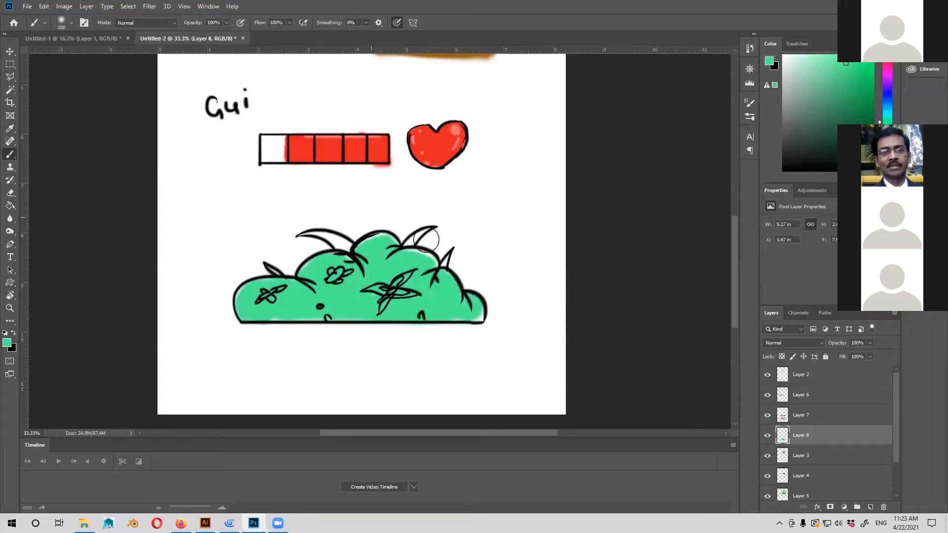
# Reduce the brush size to 90 px and fill the two large leaf blades beside the top bump with green.
pyautogui.press('[')
pyautogui.press('[')
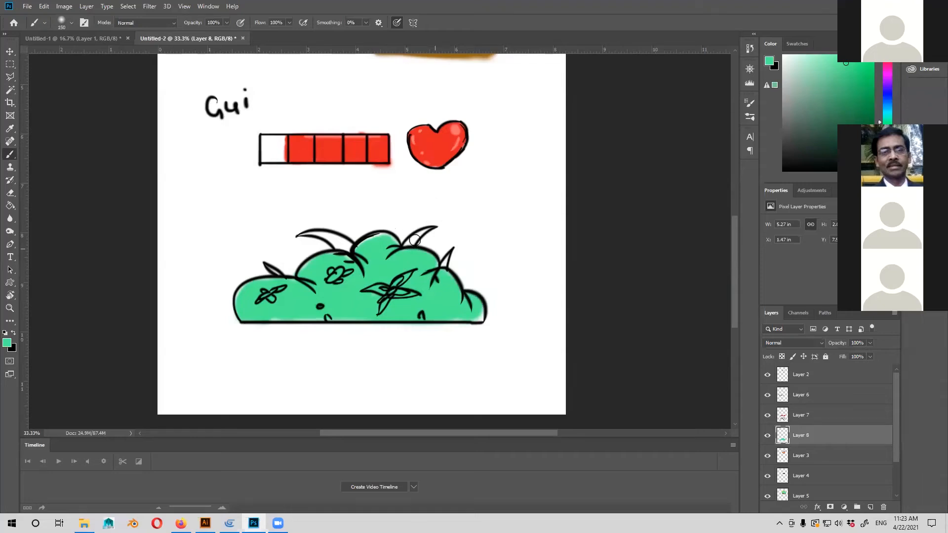
pyautogui.moveTo(417, 236); pyautogui.dragTo(433, 227)
pyautogui.press('[')
pyautogui.press('[')
pyautogui.press('[')
pyautogui.moveTo(334, 240)
pyautogui.mouseDown()
pyautogui.moveTo(357, 249)
pyautogui.moveTo(304, 238)
pyautogui.mouseUp()
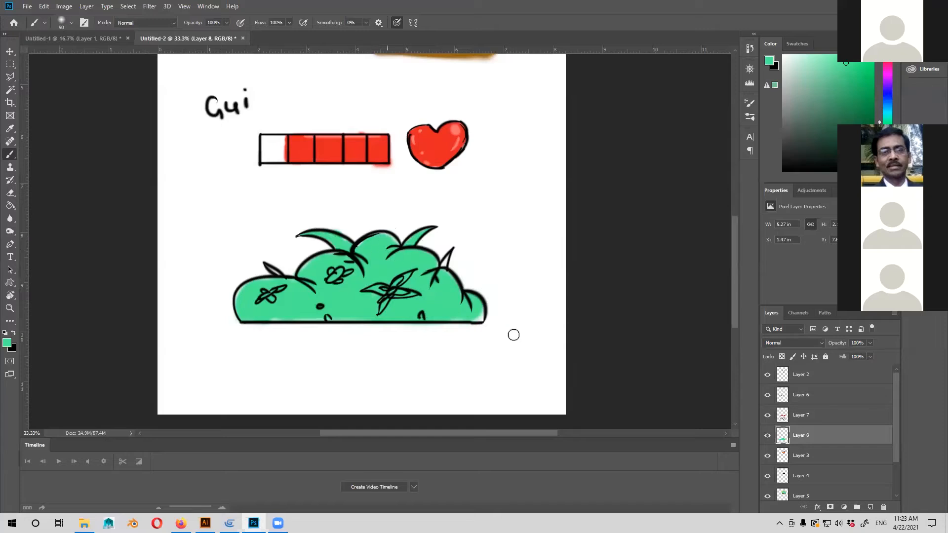
# Paint green strokes under both ends of the bush's baseline and fill the small right leaf blade with green.
pyautogui.moveTo(482, 312); pyautogui.dragTo(448, 326)
pyautogui.moveTo(511, 290); pyautogui.dragTo(569, 313)
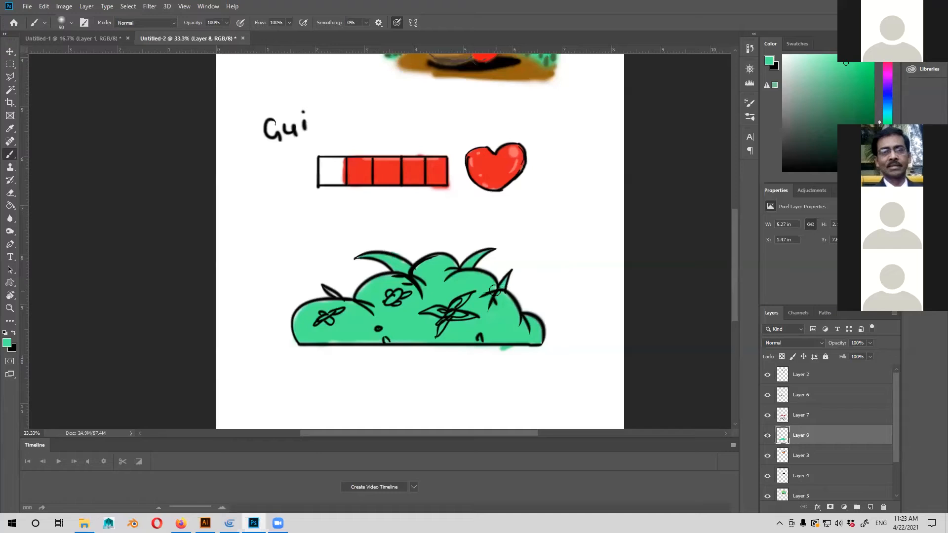
pyautogui.moveTo(470, 304); pyautogui.dragTo(521, 285)
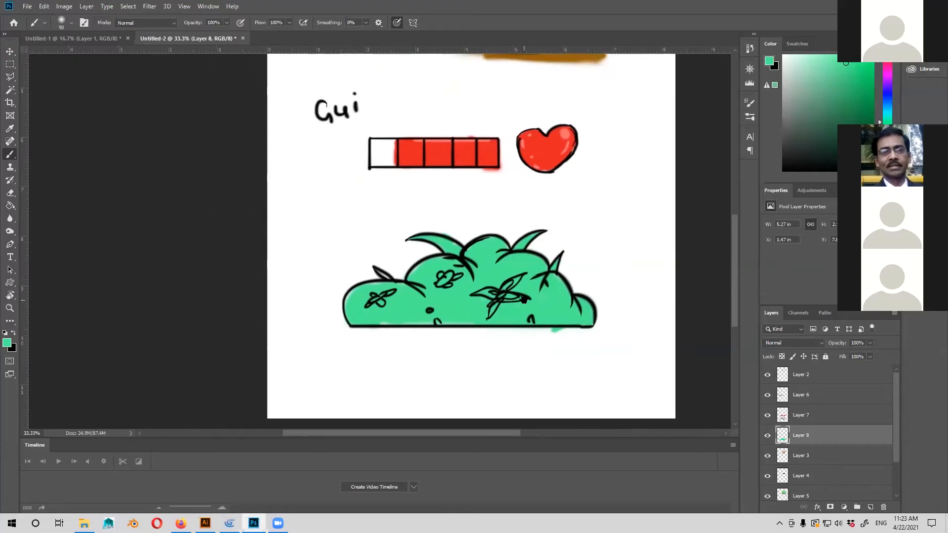
pyautogui.moveTo(407, 324)
pyautogui.mouseDown()
pyautogui.moveTo(364, 328)
pyautogui.moveTo(370, 314)
pyautogui.mouseUp()
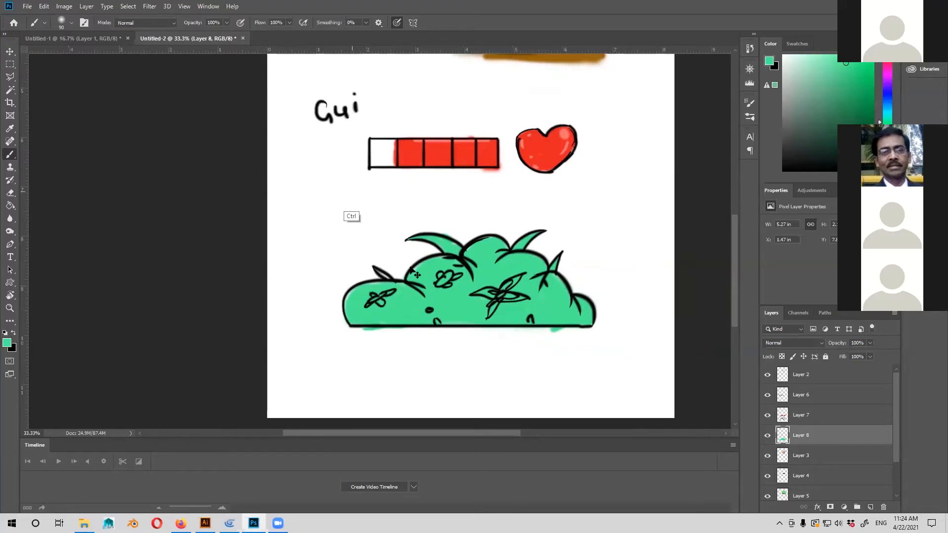
# Check the green bush against the character and Gui drawings on the whole sheet.
pyautogui.hotkey('ctrl', '-')
pyautogui.hotkey('ctrl', '-')
pyautogui.hotkey('ctrl', '-')
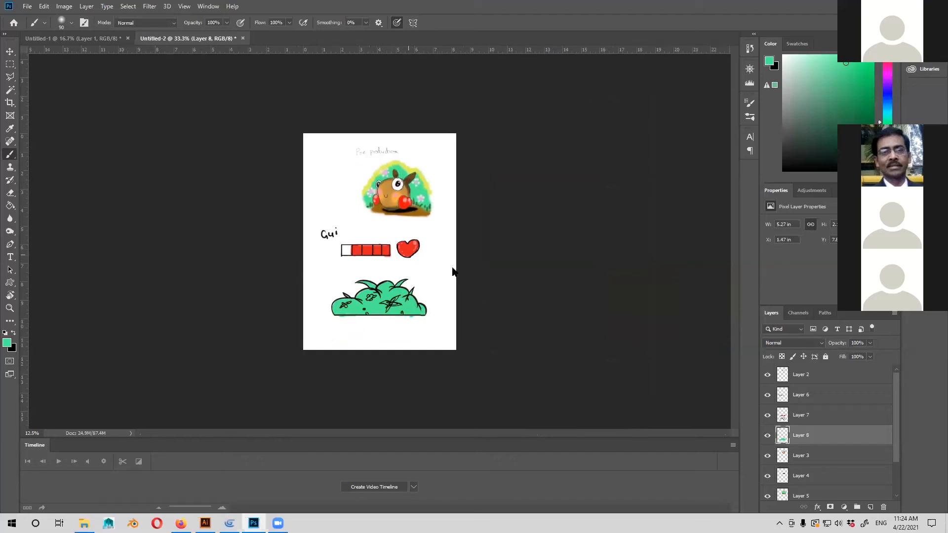
pyautogui.hotkey('ctrl', '+')
pyautogui.hotkey('ctrl', '+')
pyautogui.hotkey('ctrl', '+')
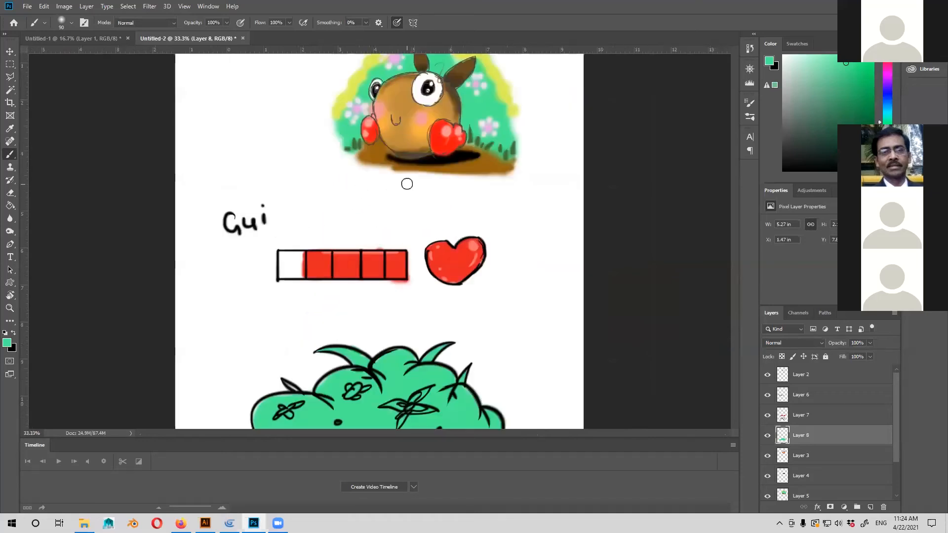
pyautogui.moveTo(459, 265); pyautogui.dragTo(500, 164)
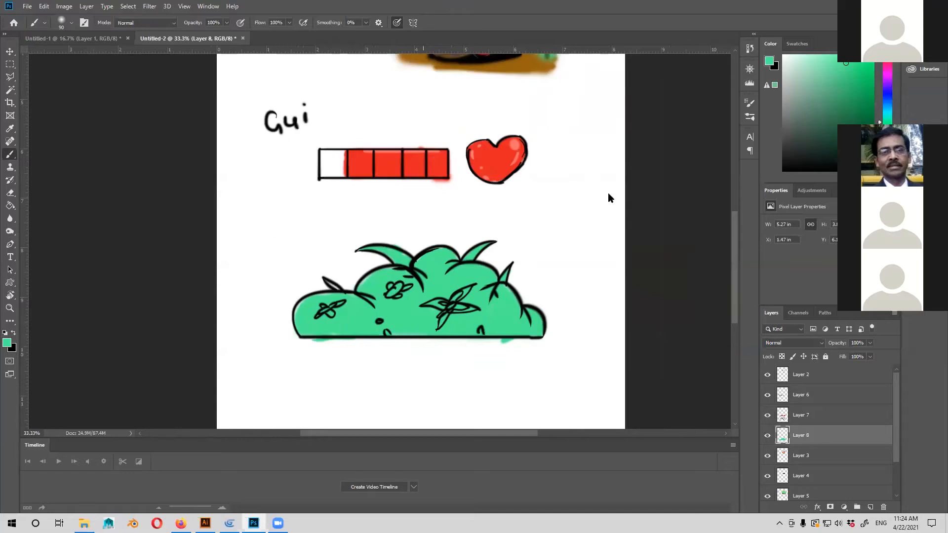
# Set the foreground colour to magenta #ce45e2 and paint the petals of the large flower and the second bump's flower.
pyautogui.click(608, 137)
pyautogui.moveTo(555, 157); pyautogui.dragTo(558, 128)
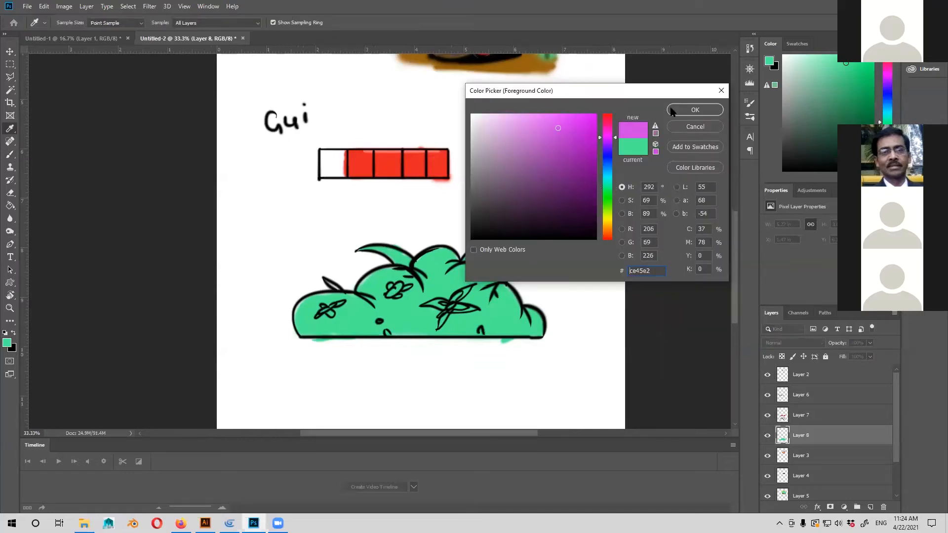
pyautogui.press('Return')
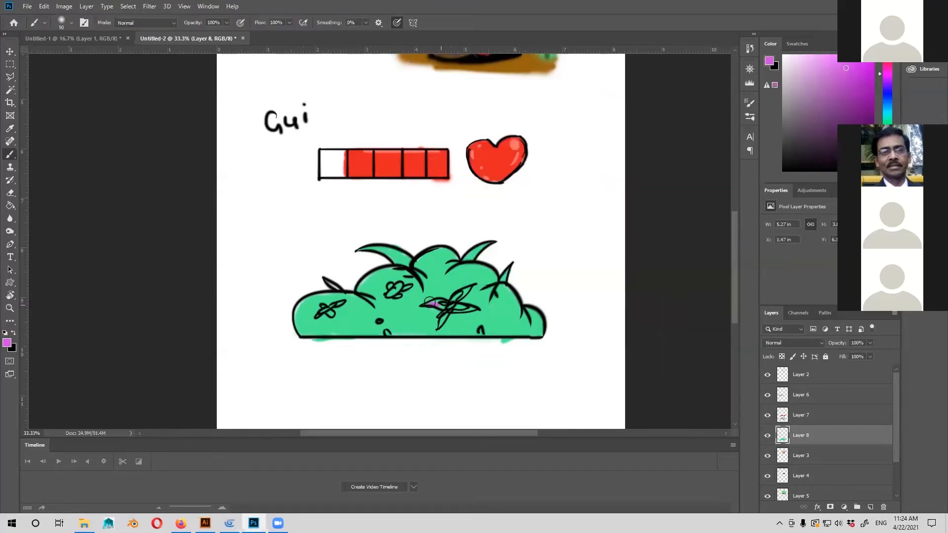
pyautogui.moveTo(462, 296)
pyautogui.mouseDown()
pyautogui.moveTo(469, 288)
pyautogui.moveTo(457, 303)
pyautogui.mouseUp()
# Paint the second bump's flower centre and the leftmost flower's long petals yellow, and switch to white for its remaining petal.
pyautogui.click(7, 342)
pyautogui.click(607, 217)
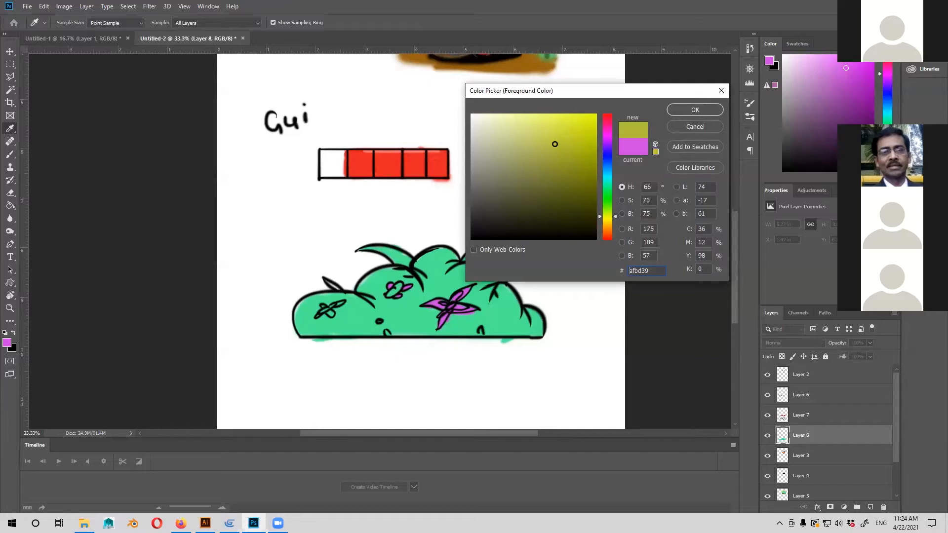
pyautogui.press('Return')
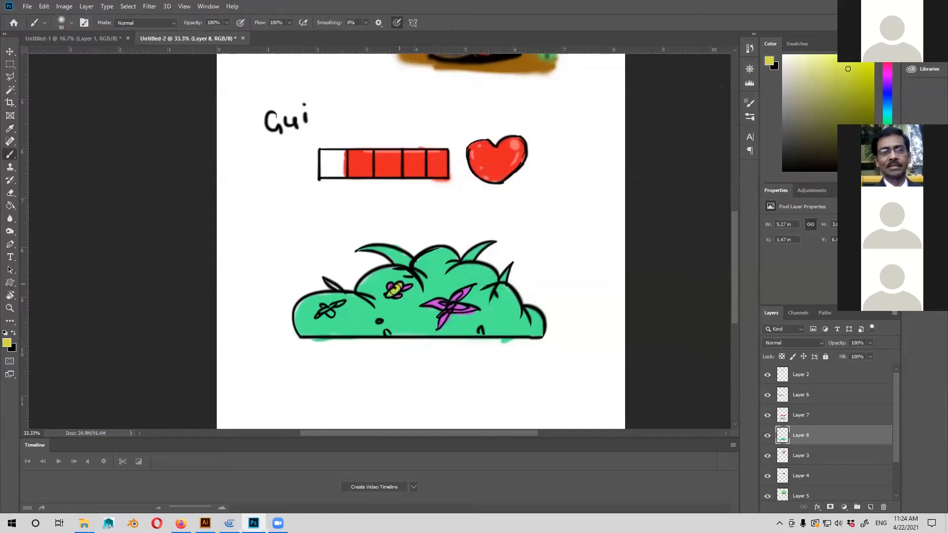
pyautogui.moveTo(322, 313); pyautogui.dragTo(340, 303)
pyautogui.click(4, 334)
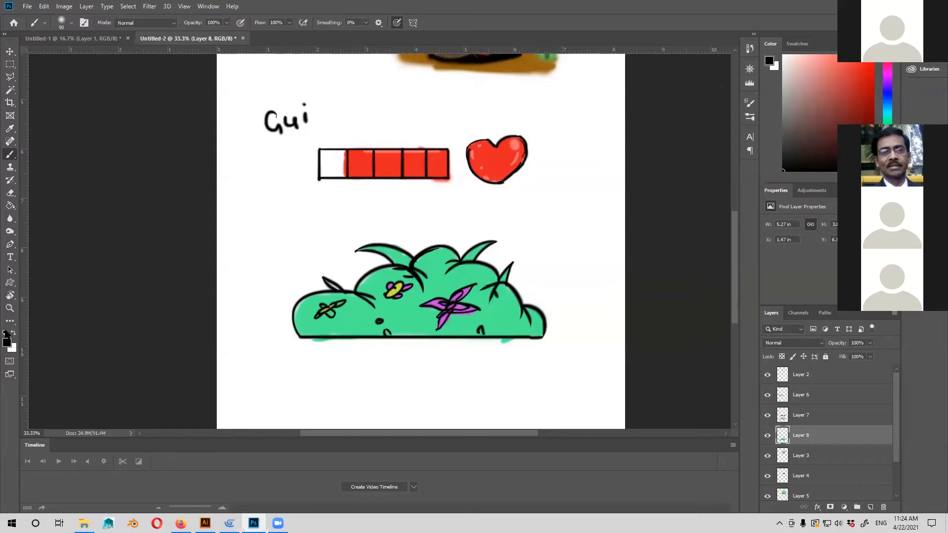
pyautogui.click(15, 333)
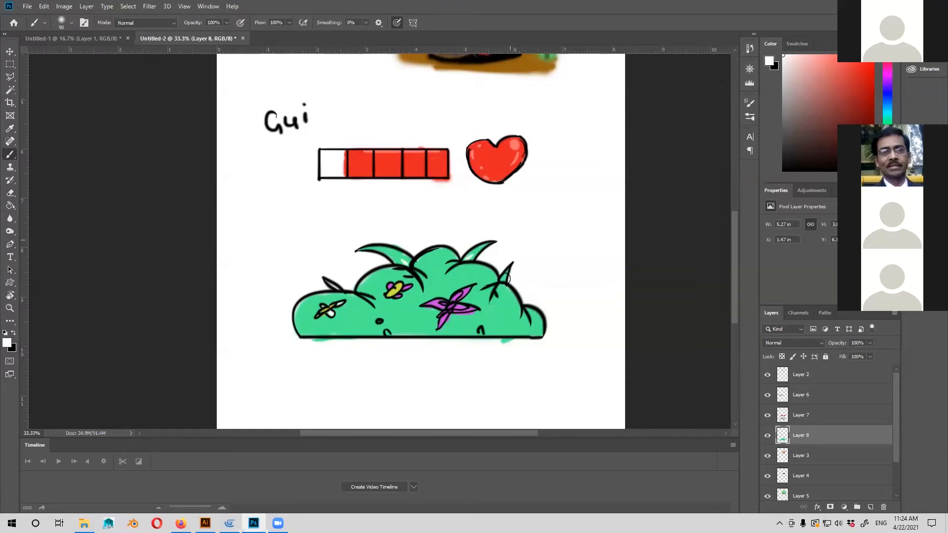
# Choose a bright yellow foreground colour and paint highlights along the upper edges of the bush's left and top bumps.
pyautogui.click(7, 343)
pyautogui.click(607, 218)
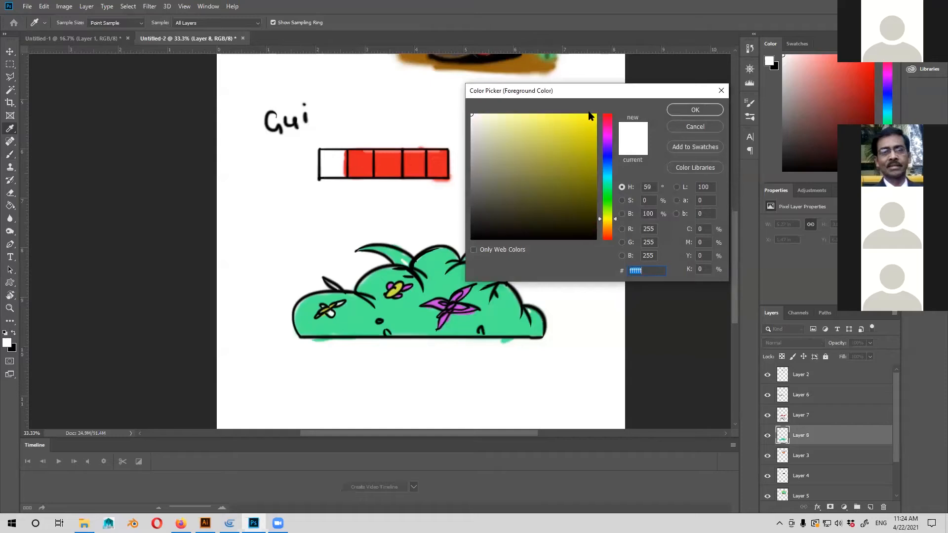
pyautogui.click(554, 122)
pyautogui.click(678, 111)
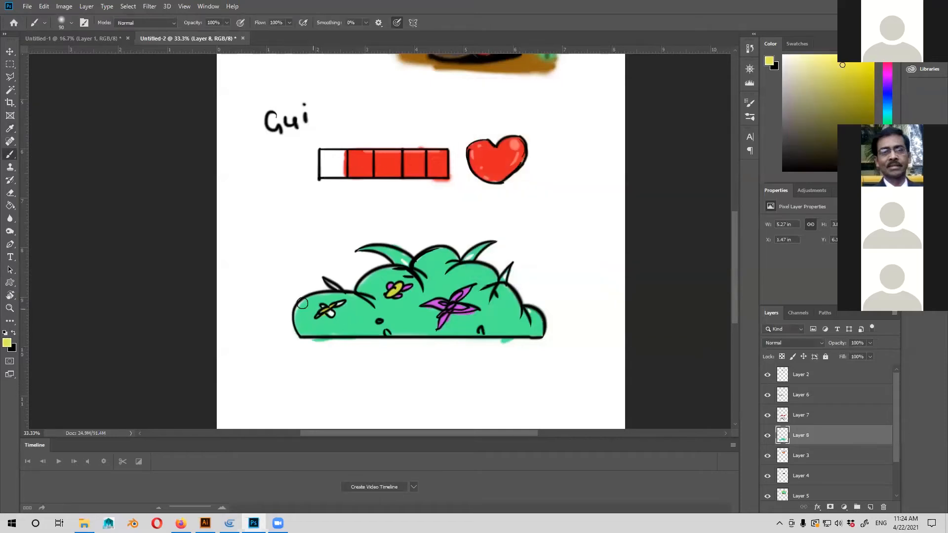
pyautogui.moveTo(296, 327); pyautogui.dragTo(438, 252)
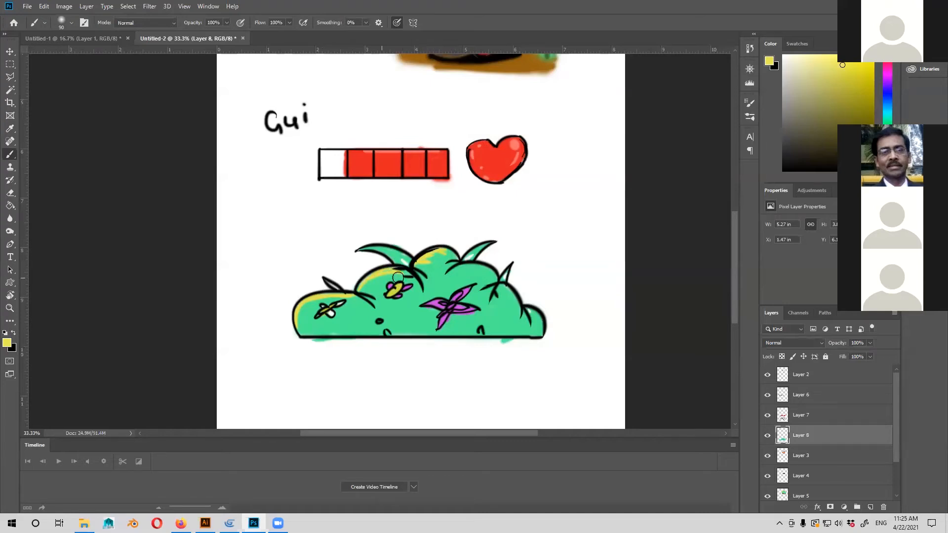
# Extend the second bump's yellow highlight with short strokes and add yellow highlights to the right bumps and the leaf blades.
pyautogui.moveTo(384, 274); pyautogui.dragTo(364, 289)
pyautogui.moveTo(450, 272); pyautogui.dragTo(490, 271)
pyautogui.moveTo(482, 299)
pyautogui.mouseDown()
pyautogui.moveTo(488, 289)
pyautogui.moveTo(510, 291)
pyautogui.mouseUp()
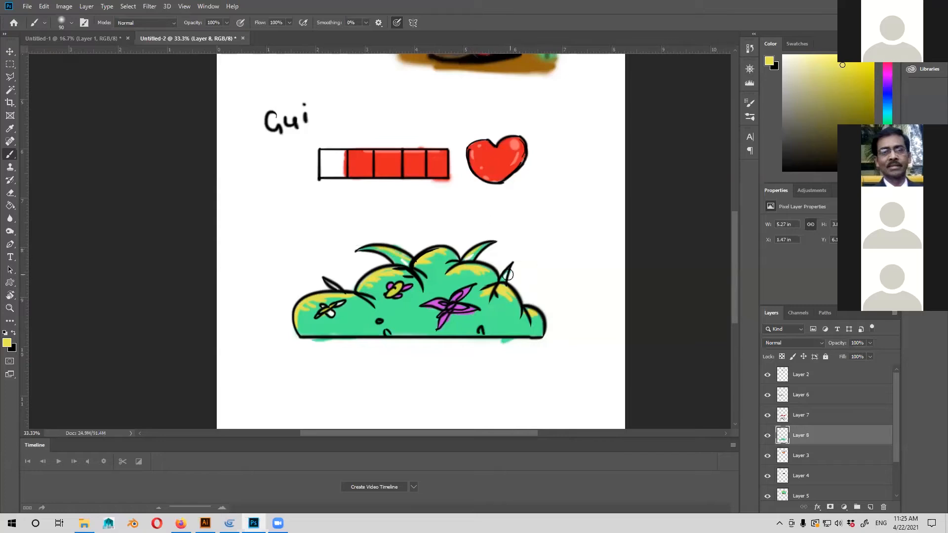
pyautogui.moveTo(539, 245); pyautogui.dragTo(518, 256)
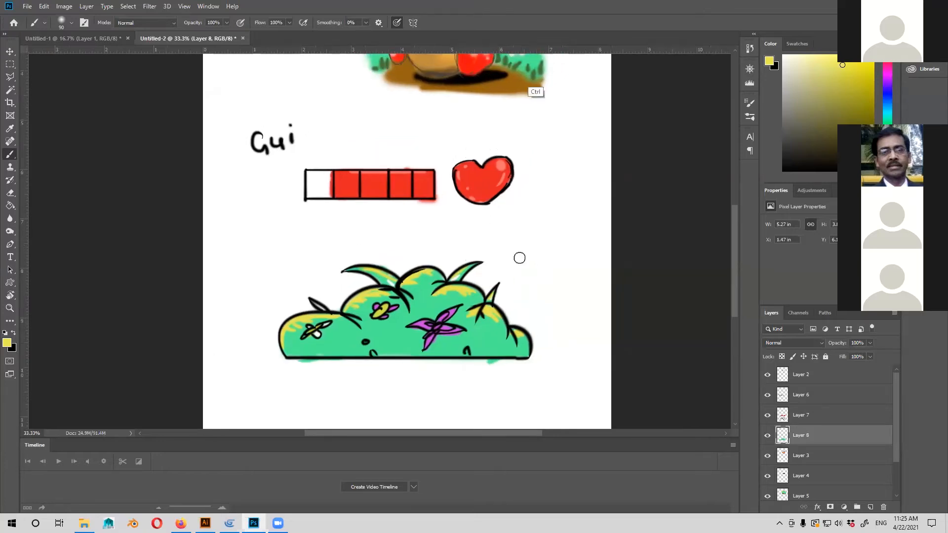
# Group all the layers above the Background layer into one group and hide that group.
pyautogui.hotkey('ctrl', '-')
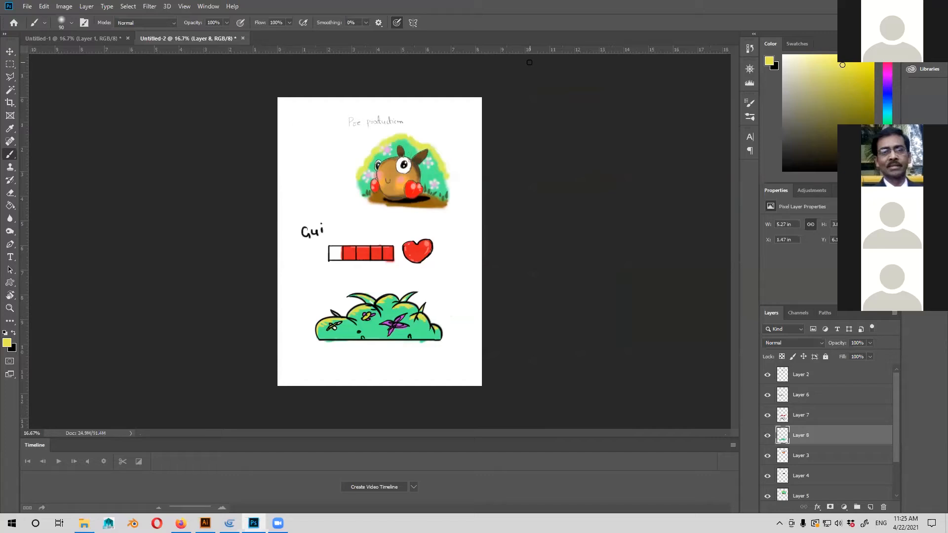
pyautogui.hotkey('ctrl', '+')
pyautogui.hotkey('ctrl', '+')
pyautogui.scroll(1, 451, 313)
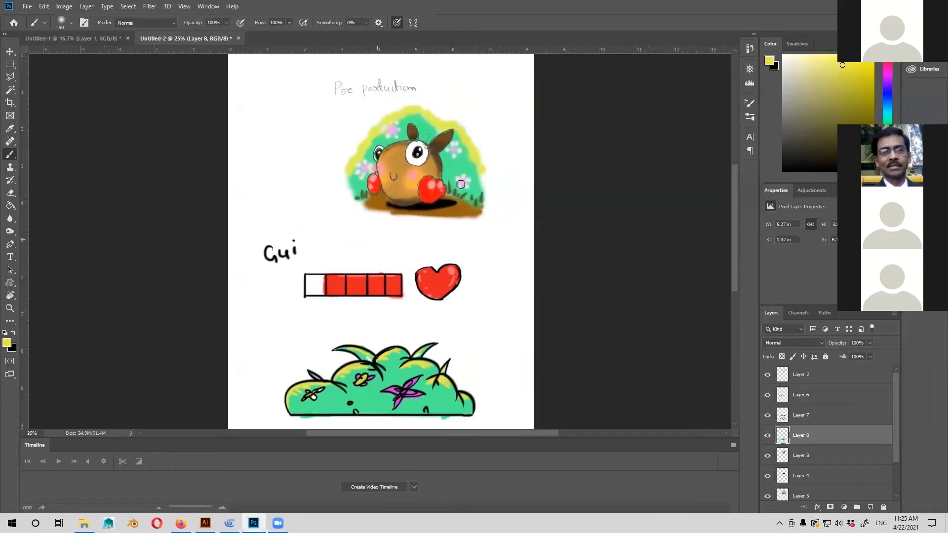
pyautogui.click(796, 376)
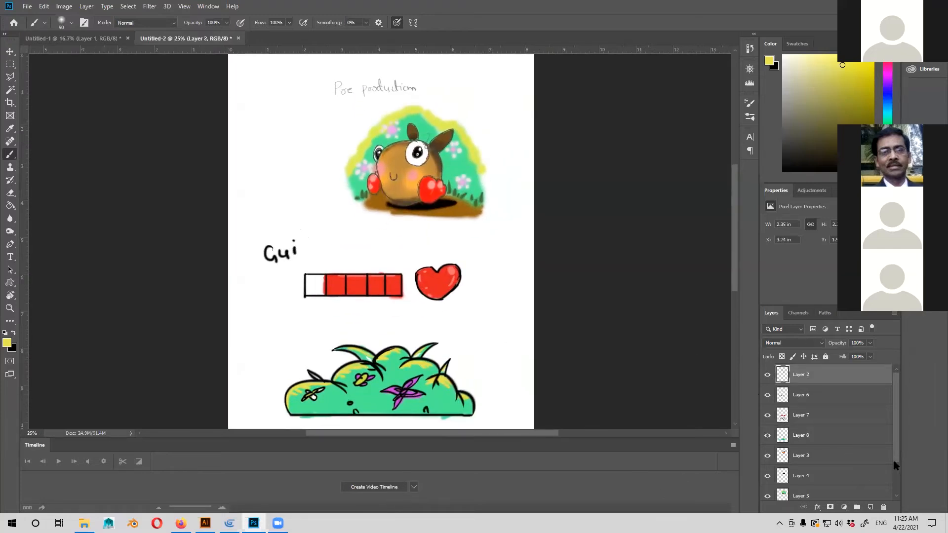
pyautogui.scroll(-2, 837, 483)
pyautogui.keyDown('shift'); pyautogui.click(837, 477); pyautogui.keyUp('shift')
pyautogui.hotkey('ctrl', 'g')
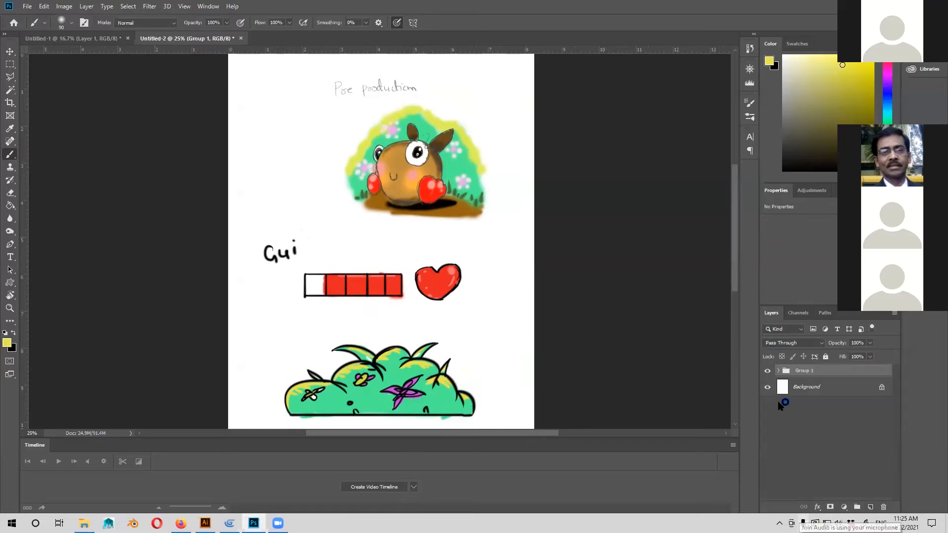
pyautogui.click(767, 371)
# Swap the foreground colour to black, add a new layer and handwrite the heading "Production" near the top of the page.
pyautogui.moveTo(479, 239); pyautogui.dragTo(498, 263)
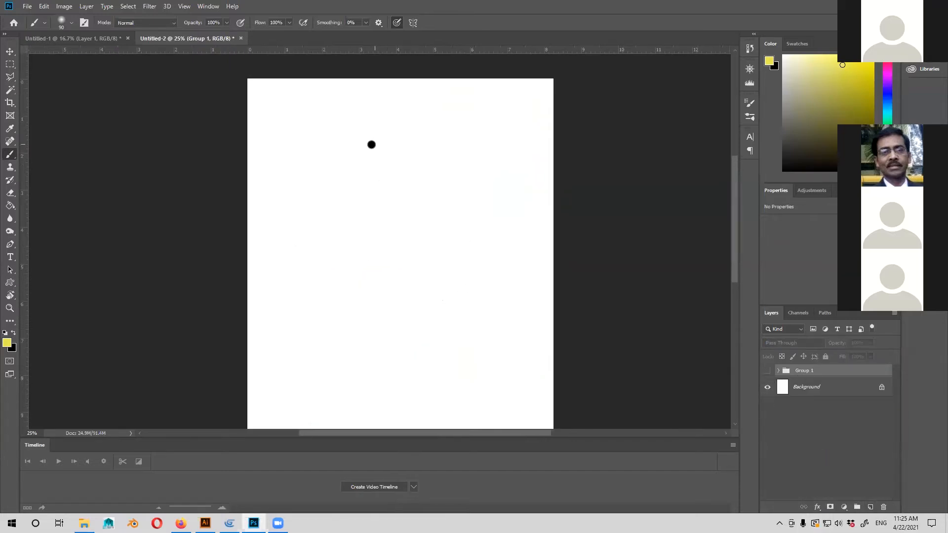
pyautogui.press('x')
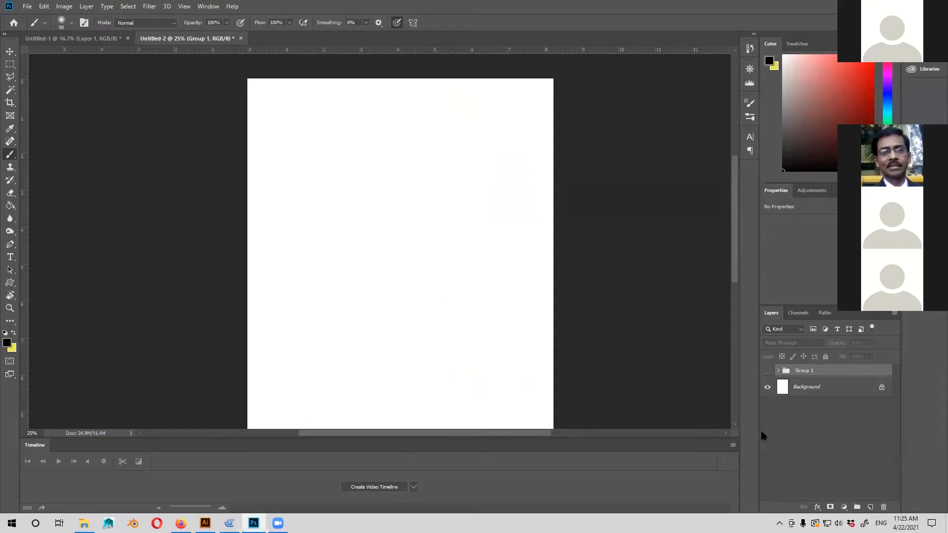
pyautogui.click(869, 507)
pyautogui.moveTo(339, 126)
pyautogui.mouseDown()
pyautogui.moveTo(339, 100)
pyautogui.moveTo(346, 114)
pyautogui.moveTo(392, 111)
pyautogui.moveTo(401, 124)
pyautogui.moveTo(441, 115)
pyautogui.moveTo(470, 126)
pyautogui.mouseUp()
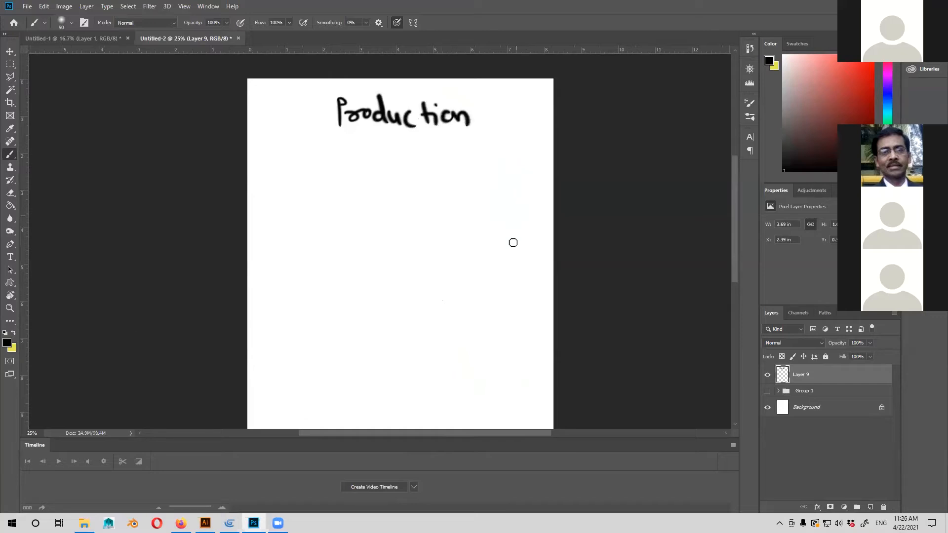
pyautogui.moveTo(431, 219)
pyautogui.mouseDown()
pyautogui.moveTo(448, 204)
pyautogui.moveTo(427, 222)
pyautogui.mouseUp()
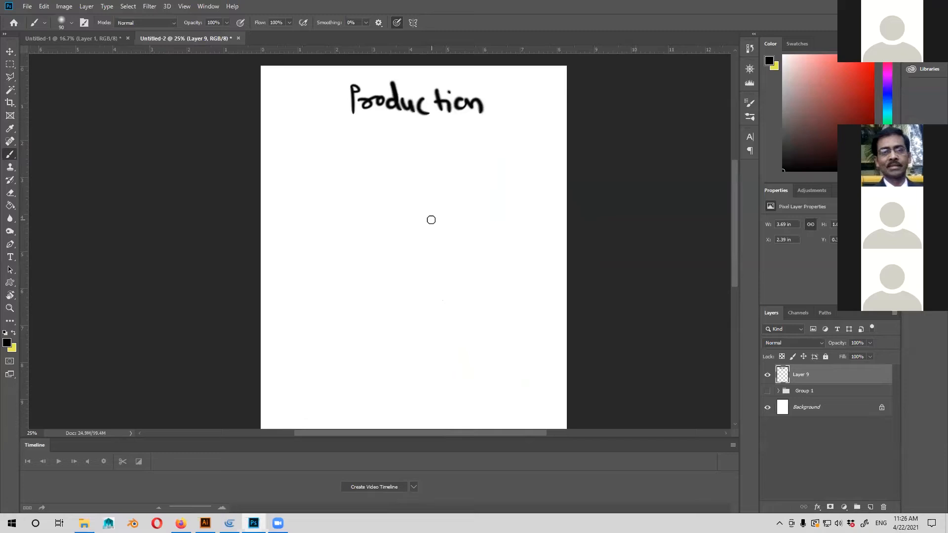
# Turn the visibility of the grouped pre-production artwork back on, keeping the Production heading layer shown.
pyautogui.click(767, 374)
pyautogui.click(767, 391)
pyautogui.click(768, 374)
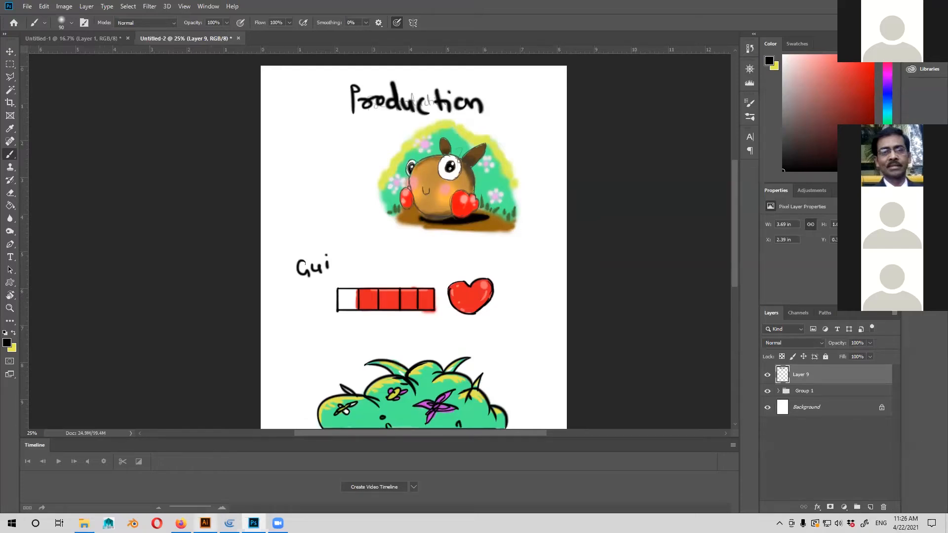
# Switch to Illustrator and look over the character poses and the worm-like creatures in background.ai.
pyautogui.click(205, 523)
pyautogui.moveTo(526, 361); pyautogui.dragTo(551, 372)
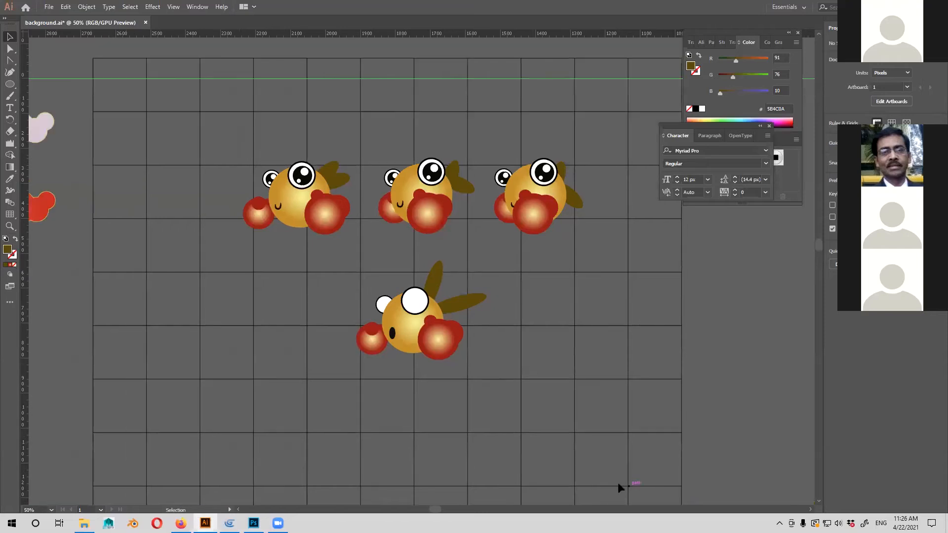
pyautogui.press('ctrl')
pyautogui.hotkey('ctrl', '=')
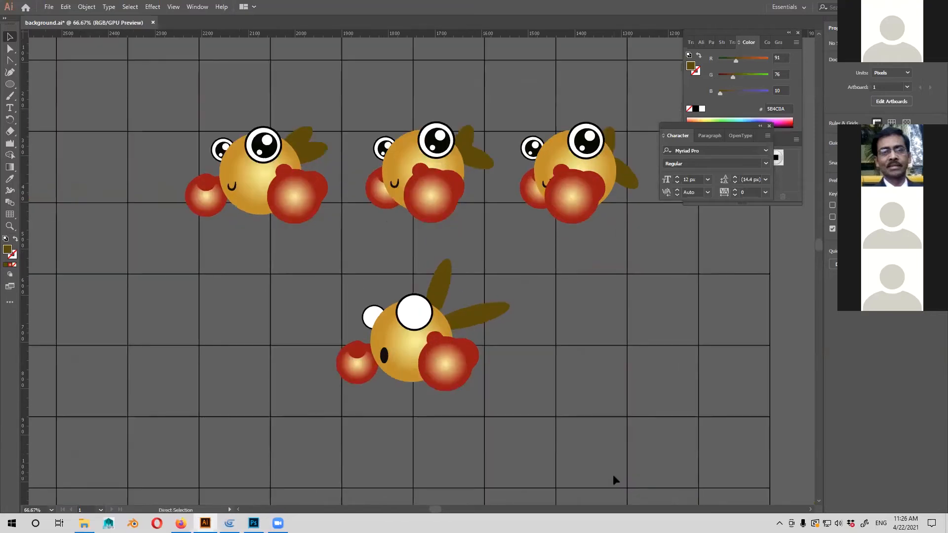
pyautogui.hotkey('ctrl', '-')
pyautogui.hotkey('ctrl', '-')
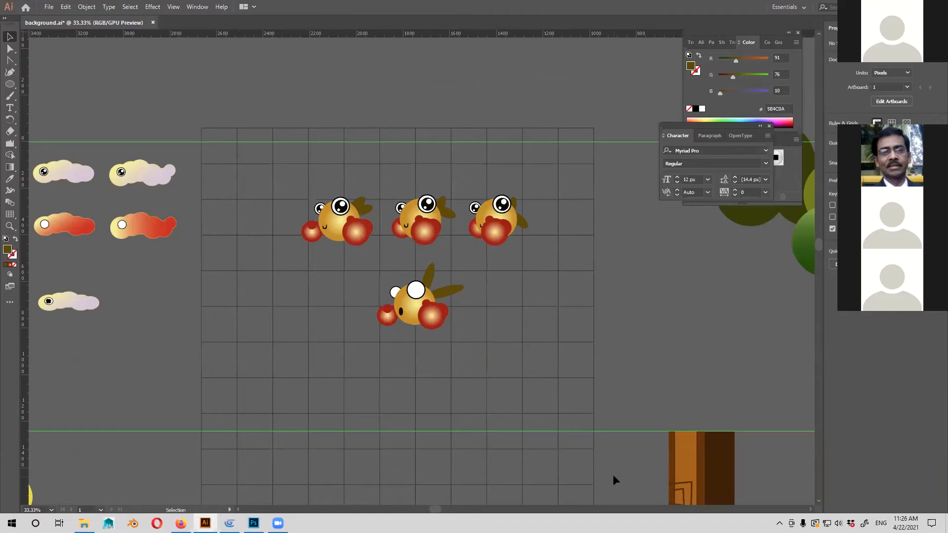
pyautogui.hotkey('ctrl', '-')
pyautogui.hotkey('ctrl', '+')
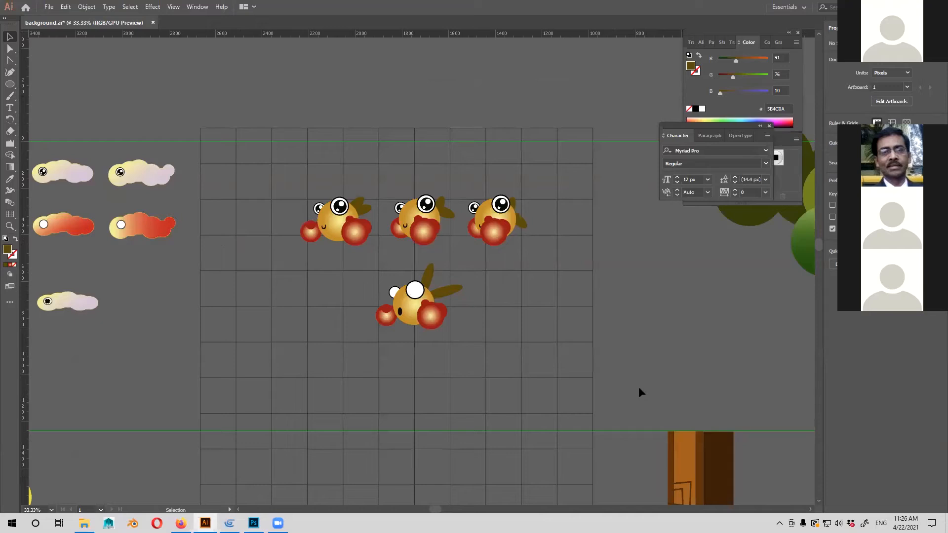
pyautogui.hotkey('ctrl', '-')
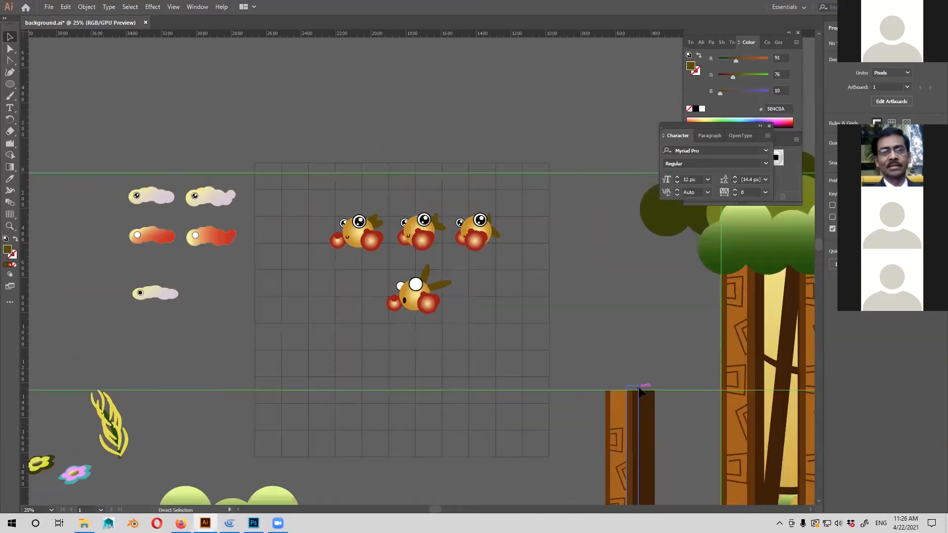
pyautogui.hotkey('ctrl', '-')
pyautogui.hotkey('ctrl', '+')
pyautogui.hotkey('ctrl', '+')
pyautogui.hotkey('ctrl', '+')
pyautogui.moveTo(572, 368); pyautogui.dragTo(444, 366)
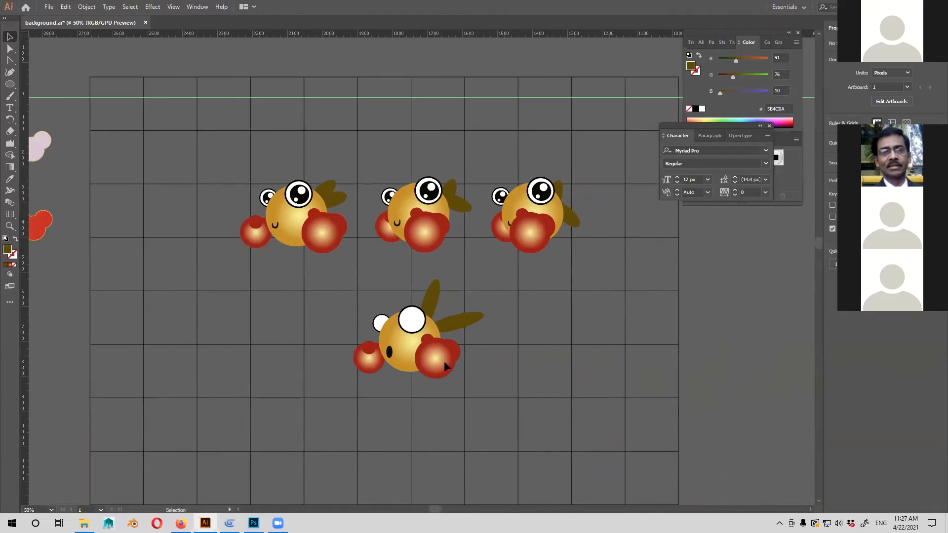
pyautogui.moveTo(713, 424); pyautogui.dragTo(606, 394)
pyautogui.moveTo(488, 435); pyautogui.dragTo(495, 362)
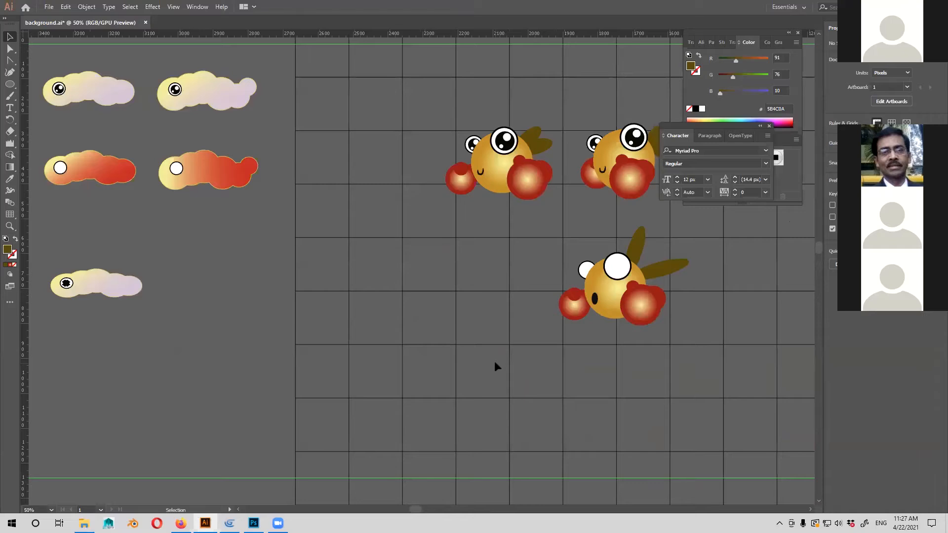
pyautogui.moveTo(674, 279); pyautogui.dragTo(638, 295)
pyautogui.moveTo(421, 336)
pyautogui.mouseDown()
pyautogui.moveTo(495, 348)
pyautogui.moveTo(447, 365)
pyautogui.moveTo(418, 326)
pyautogui.mouseUp()
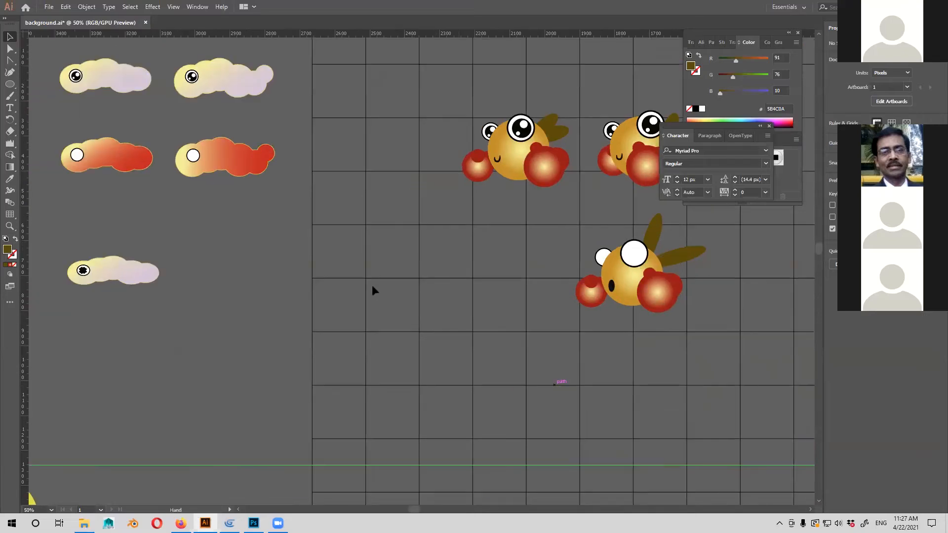
pyautogui.hotkey('ctrl', '-')
pyautogui.hotkey('ctrl', '-')
pyautogui.hotkey('ctrl', '=')
pyautogui.hotkey('ctrl', '=')
pyautogui.moveTo(466, 288); pyautogui.dragTo(583, 221)
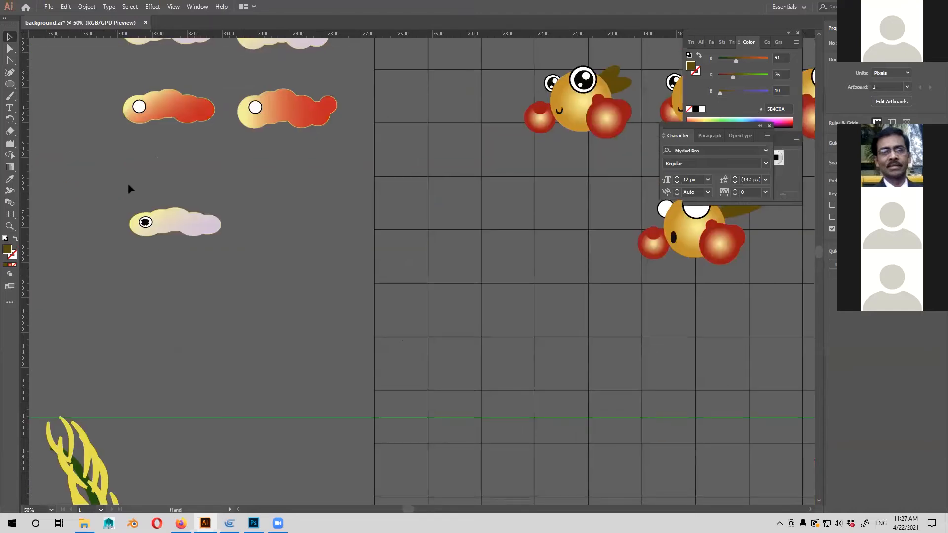
pyautogui.moveTo(236, 203); pyautogui.dragTo(206, 222)
# Draw a circle about 212 px across with the Ellipse tool in the empty grid area left of the lower character.
pyautogui.click(9, 84)
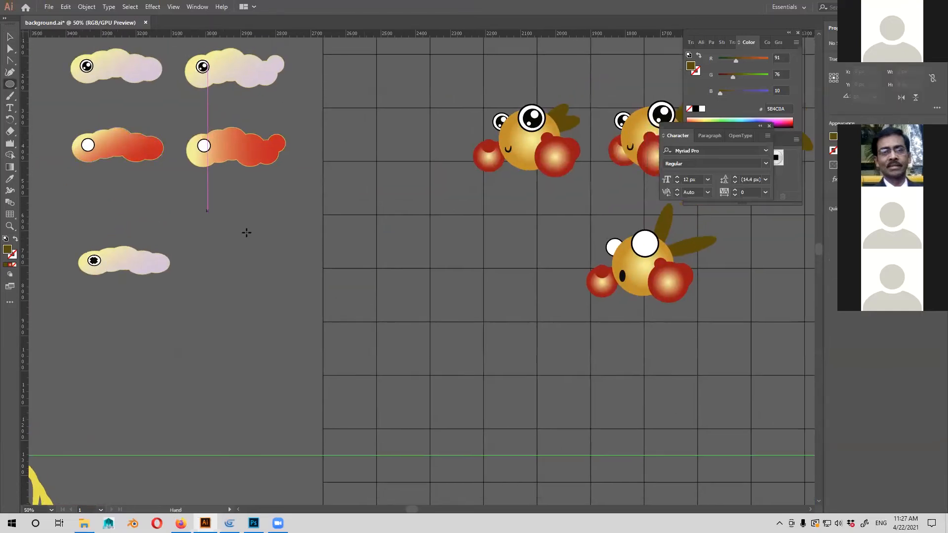
pyautogui.hotkey('ctrl', '=')
pyautogui.moveTo(362, 326); pyautogui.dragTo(324, 366)
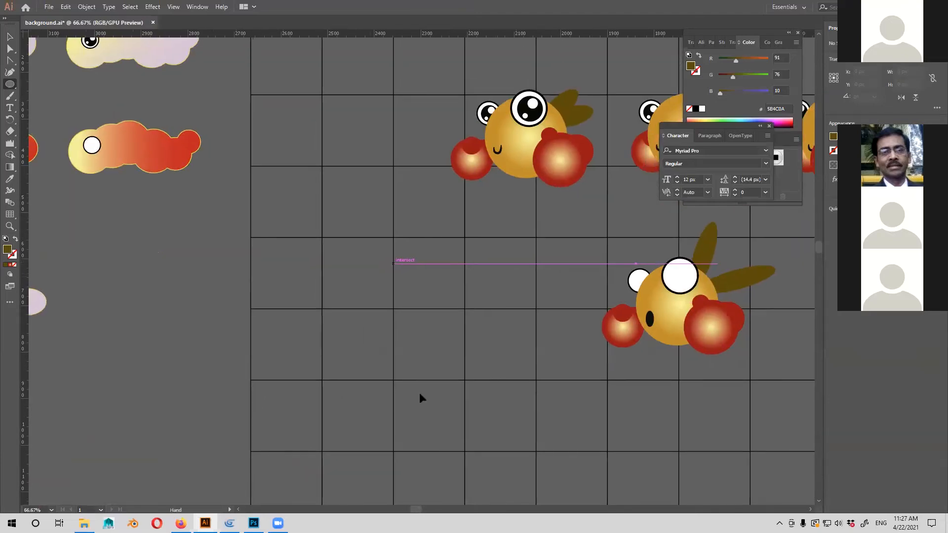
pyautogui.moveTo(419, 392); pyautogui.dragTo(393, 386)
pyautogui.moveTo(326, 416)
pyautogui.mouseDown()
pyautogui.moveTo(357, 362)
pyautogui.moveTo(406, 346)
pyautogui.mouseUp()
pyautogui.moveTo(298, 252); pyautogui.dragTo(397, 352)
pyautogui.press('v')
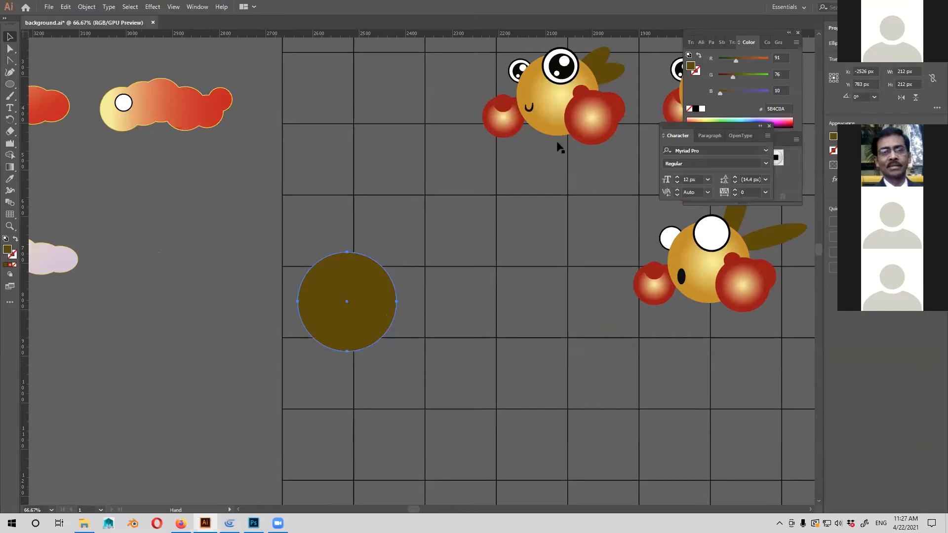
pyautogui.moveTo(425, 267); pyautogui.dragTo(377, 319)
pyautogui.moveTo(341, 375); pyautogui.dragTo(343, 368)
pyautogui.moveTo(323, 421); pyautogui.dragTo(335, 390)
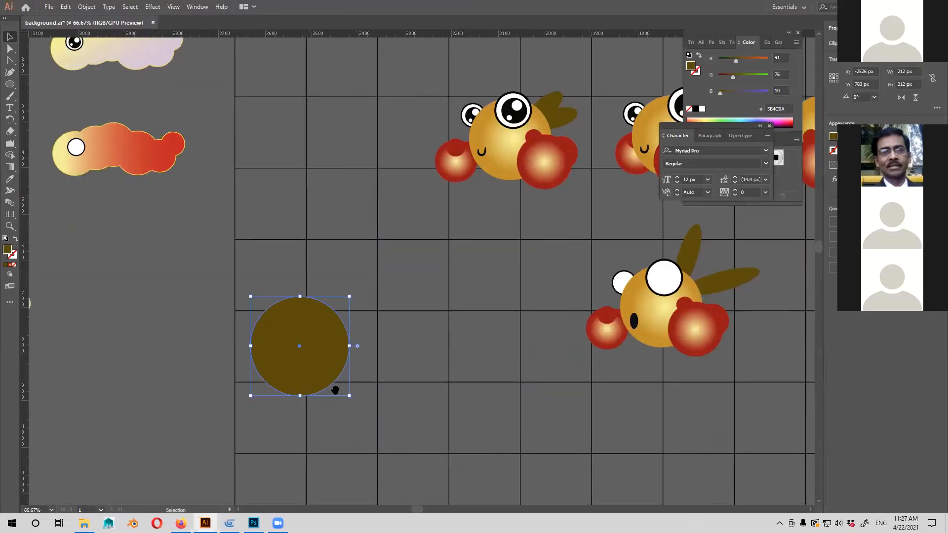
# Sample the gold radial gradient from an existing character's body with the Eyedropper to fill the new circle, and deselect it.
pyautogui.hotkey('ctrl', '+')
pyautogui.moveTo(435, 403); pyautogui.dragTo(416, 473)
pyautogui.press('i')
pyautogui.moveTo(499, 238); pyautogui.dragTo(450, 286)
pyautogui.press('i')
pyautogui.click(545, 101)
pyautogui.moveTo(148, 503); pyautogui.dragTo(257, 395)
pyautogui.press('v')
pyautogui.click(244, 436)
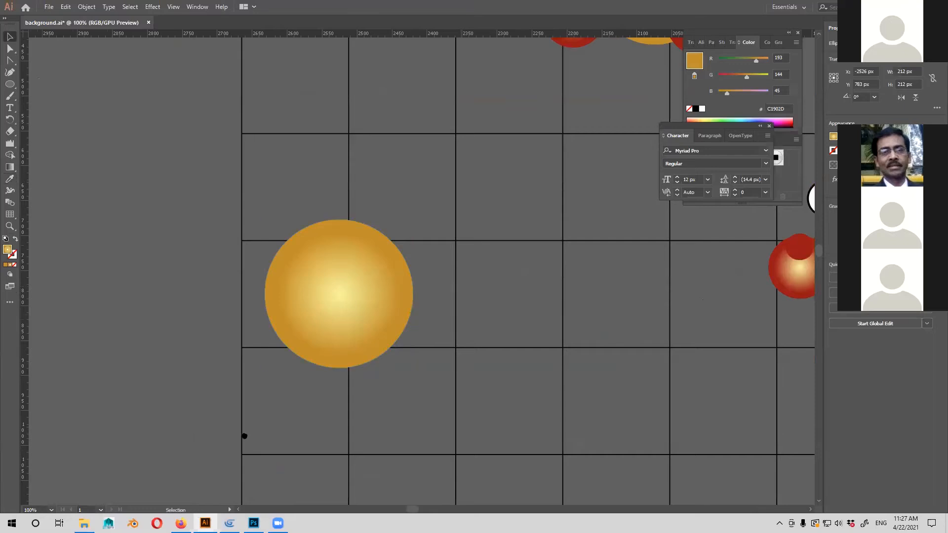
# Draw a smaller circle about 85 px across and place it over the gold body's upper edge as an eye.
pyautogui.moveTo(597, 273); pyautogui.dragTo(327, 277)
pyautogui.moveTo(249, 283); pyautogui.dragTo(321, 292)
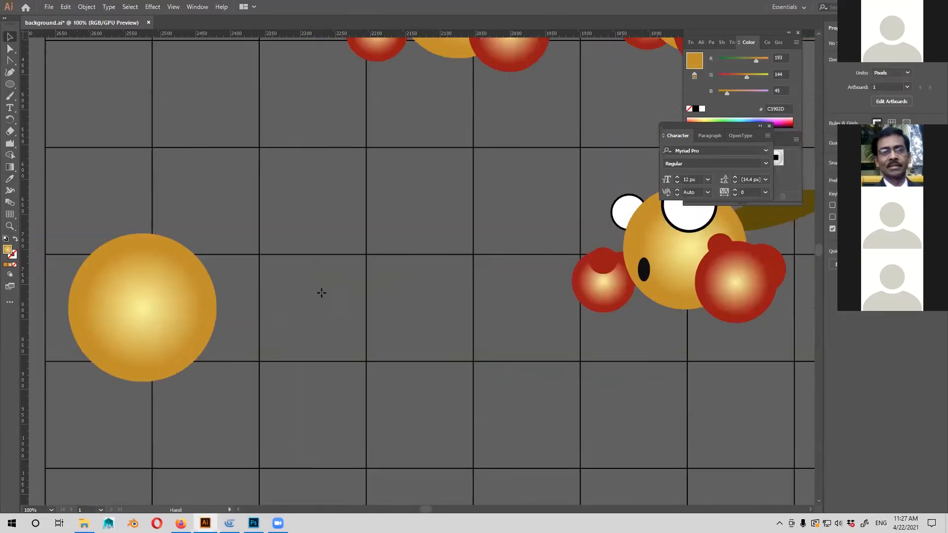
pyautogui.moveTo(218, 205); pyautogui.dragTo(358, 296)
pyautogui.press('l')
pyautogui.moveTo(317, 253); pyautogui.dragTo(377, 323)
pyautogui.press('v')
pyautogui.moveTo(348, 294); pyautogui.dragTo(307, 340)
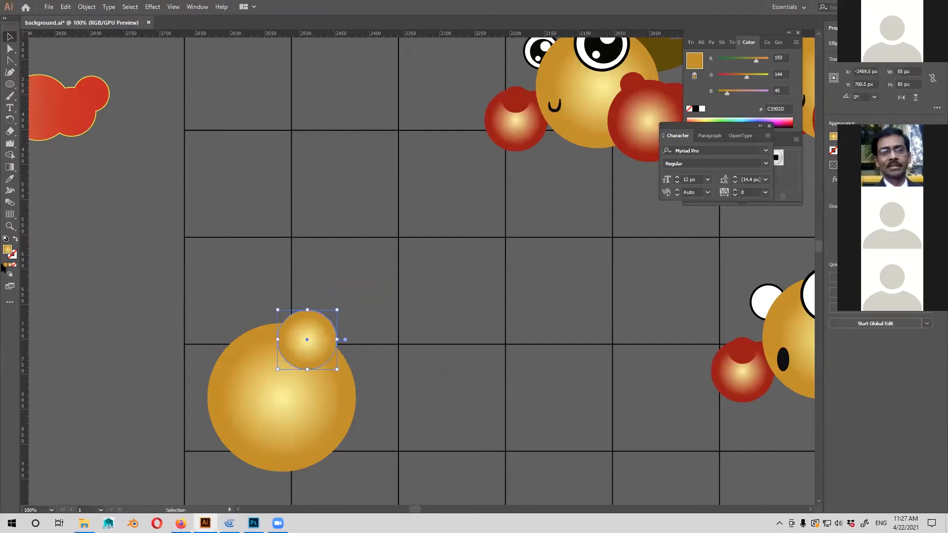
# Replace the eye circle's gradient with a solid near-white #FCFCFC fill, leave it without a stroke, and deselect it.
pyautogui.click(14, 265)
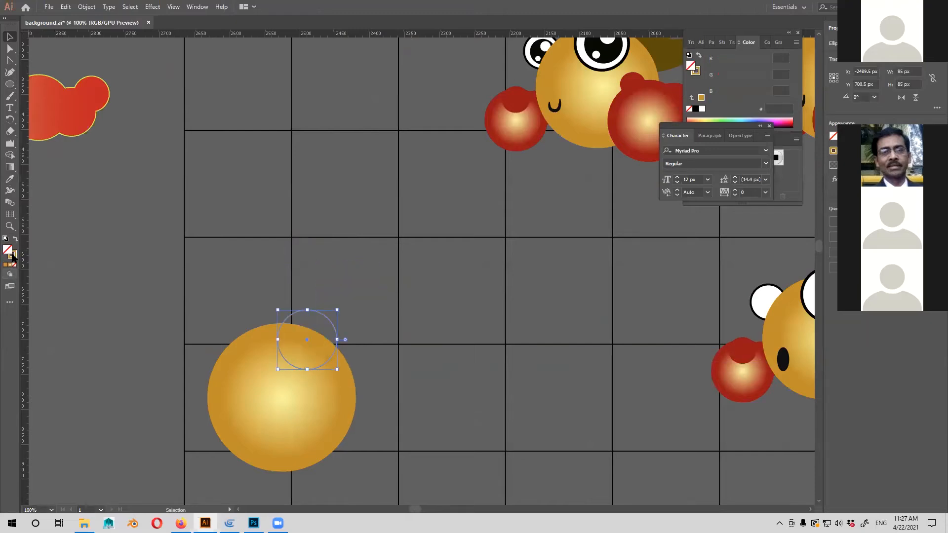
pyautogui.click(6, 265)
pyautogui.click(12, 255)
pyautogui.click(10, 265)
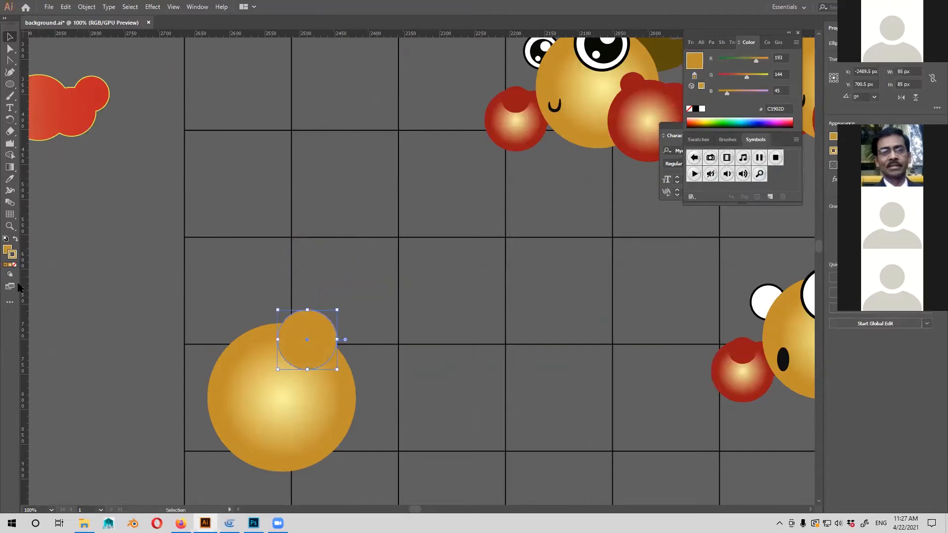
pyautogui.click(14, 264)
pyautogui.click(7, 250)
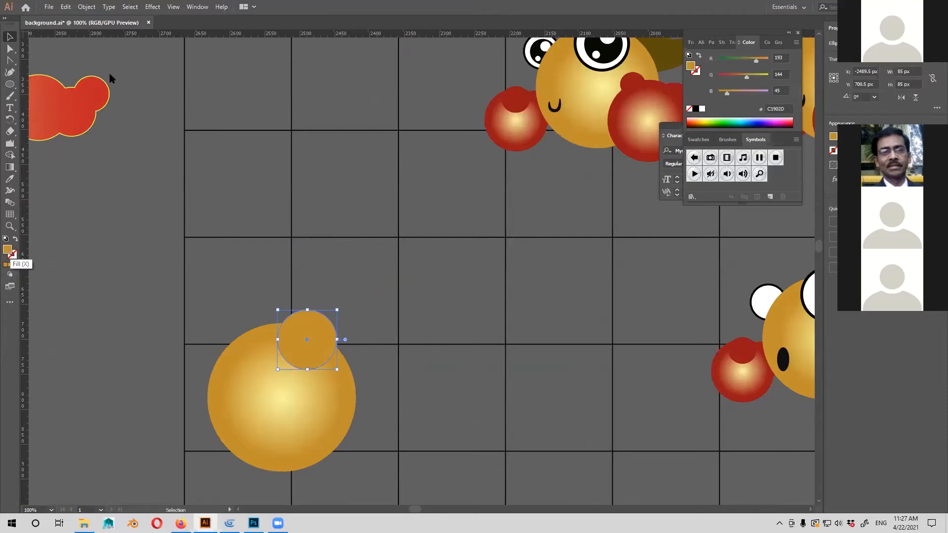
pyautogui.moveTo(121, 86); pyautogui.dragTo(102, 82)
pyautogui.click(354, 90)
pyautogui.click(386, 317)
pyautogui.moveTo(386, 316); pyautogui.dragTo(493, 237)
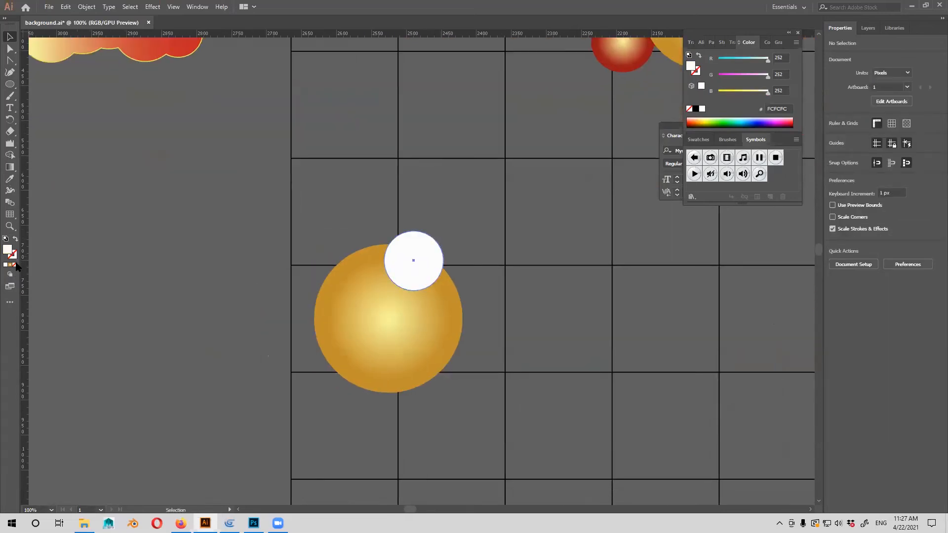
# Give the white eye circle a solid black #000000 stroke and increase its stroke weight.
pyautogui.click(13, 256)
pyautogui.click(5, 265)
pyautogui.doubleClick(14, 256)
pyautogui.moveTo(152, 198); pyautogui.dragTo(109, 209)
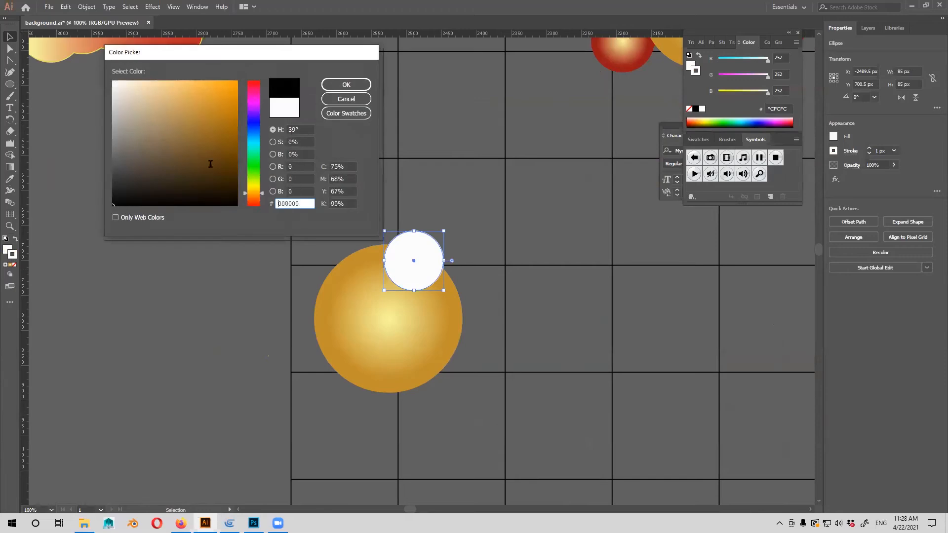
pyautogui.click(341, 82)
pyautogui.click(870, 149)
pyautogui.click(870, 149)
pyautogui.click(870, 149)
pyautogui.click(870, 149)
# Duplicate the outlined eye, scale the copy to about 51 px and place it at the body's upper left edge.
pyautogui.moveTo(524, 260); pyautogui.dragTo(584, 250)
pyautogui.click(584, 250)
pyautogui.moveTo(480, 261)
pyautogui.mouseDown()
pyautogui.moveTo(375, 256)
pyautogui.moveTo(393, 266)
pyautogui.mouseUp()
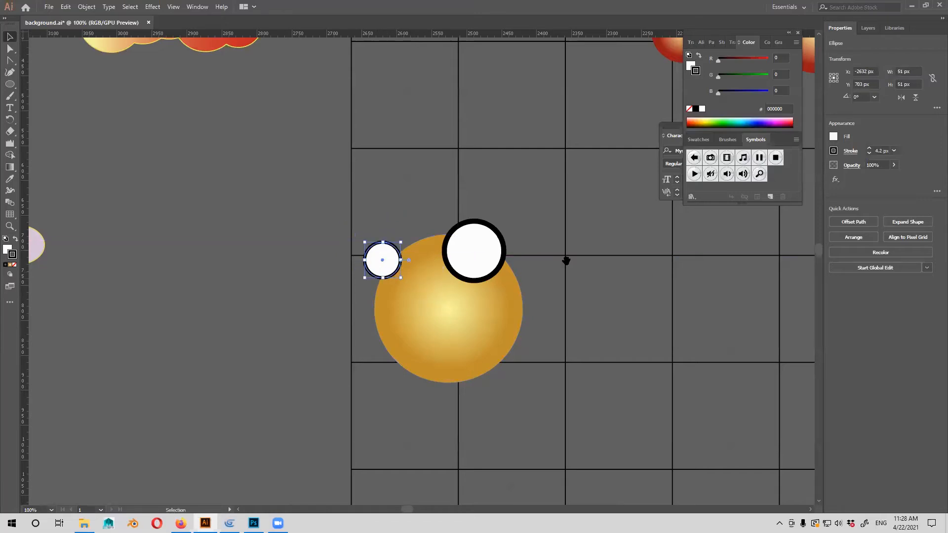
pyautogui.moveTo(549, 266); pyautogui.dragTo(515, 271)
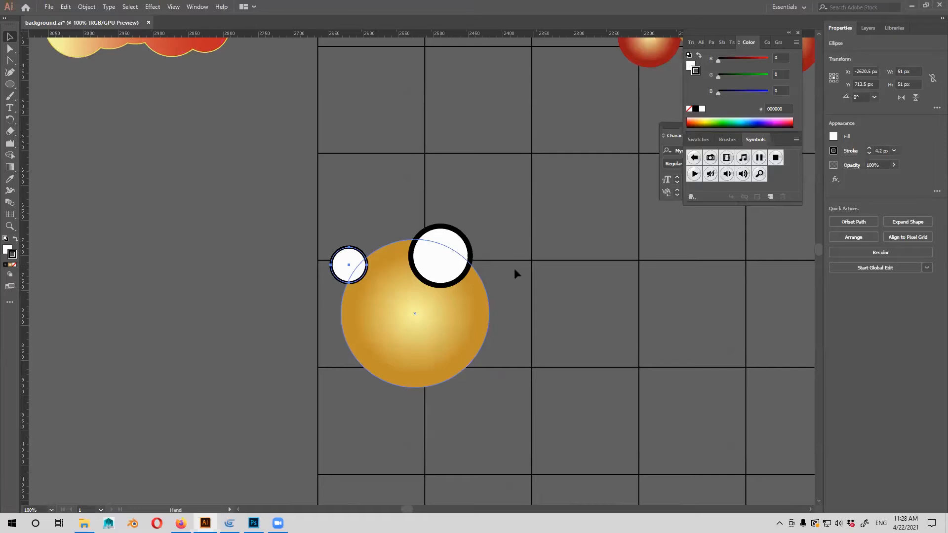
# Rearrange the stacking order so the large eye is in front of the gold body and the small eye is behind it.
pyautogui.hotkey('ctrl', '=')
pyautogui.click(514, 269)
pyautogui.hotkey('ctrl', ']')
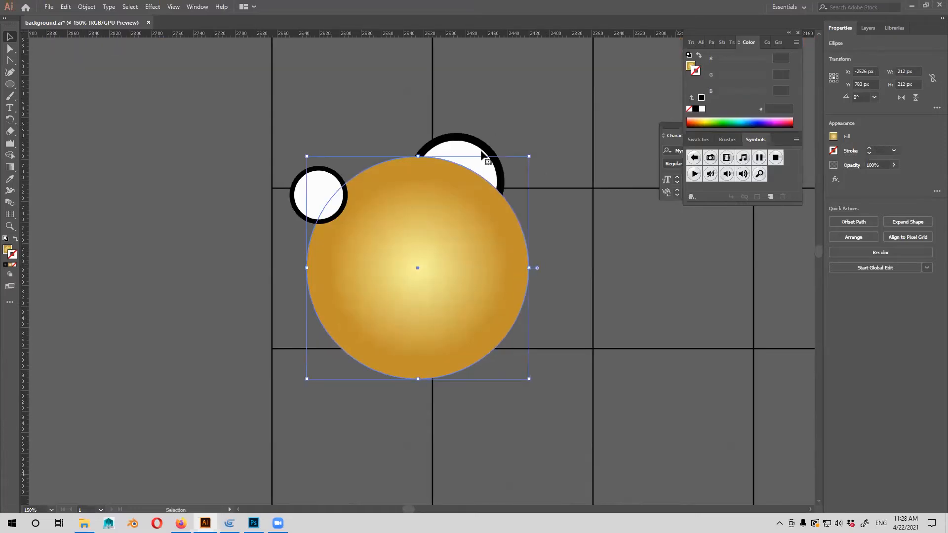
pyautogui.click(482, 153)
pyautogui.hotkey('ctrl', ']')
pyautogui.click(632, 238)
pyautogui.click(329, 201)
pyautogui.hotkey('ctrl', '[')
pyautogui.click(578, 287)
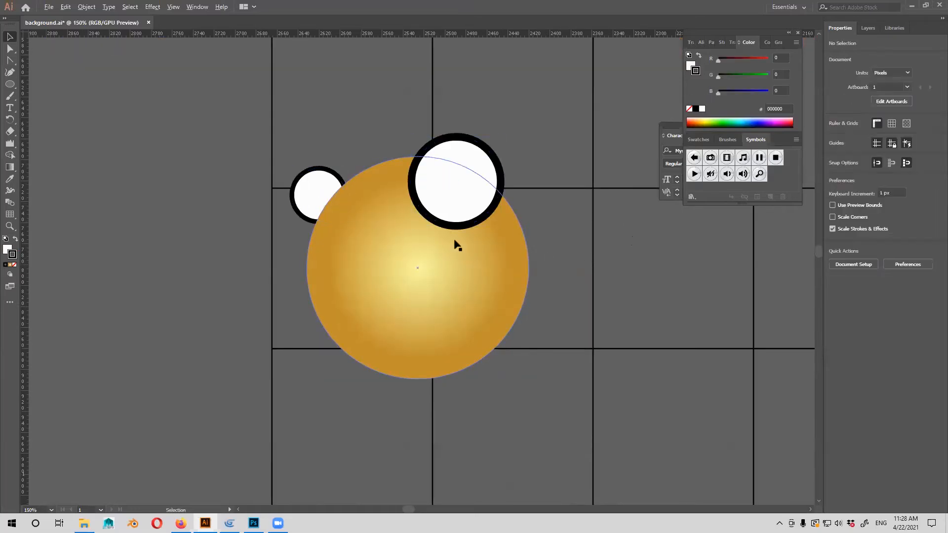
# Draw a small upright ellipse about 11 by 16 px on the front side of the gold body as the mouth.
pyautogui.scroll(-3, 460, 241)
pyautogui.scroll(2, 510, 274)
pyautogui.click(10, 84)
pyautogui.moveTo(340, 231); pyautogui.dragTo(349, 244)
pyautogui.moveTo(406, 265); pyautogui.dragTo(408, 264)
# Give the mouth ellipse a solid black fill with no stroke and deselect it.
pyautogui.click(15, 238)
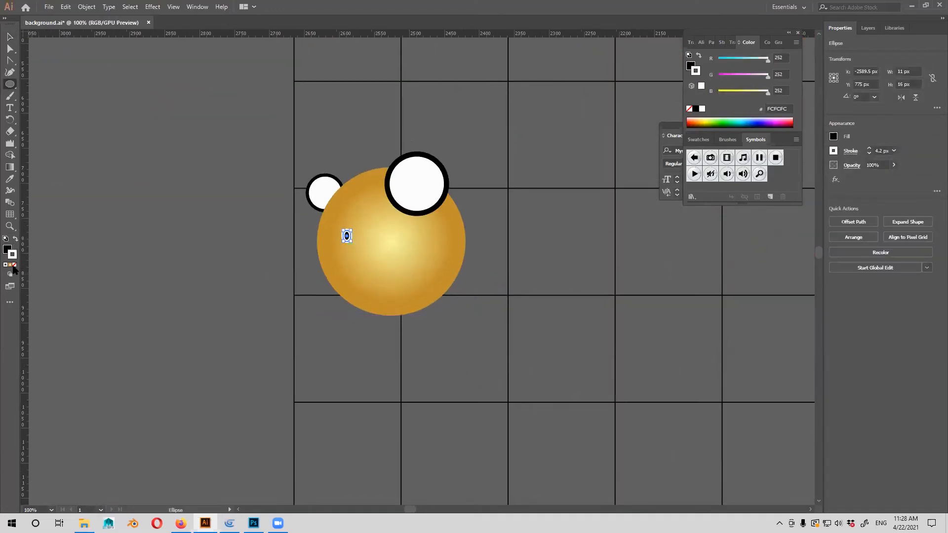
pyautogui.click(14, 265)
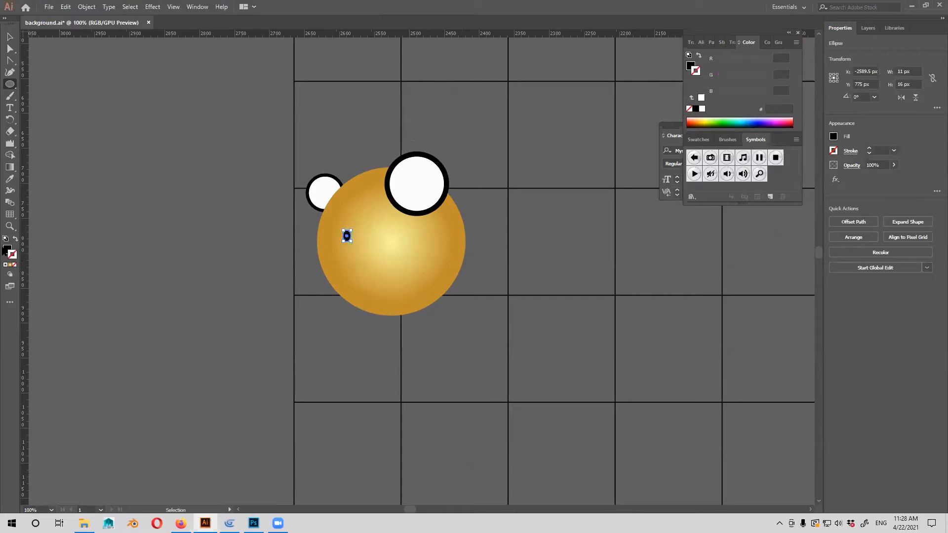
pyautogui.click(105, 261)
pyautogui.click(494, 278)
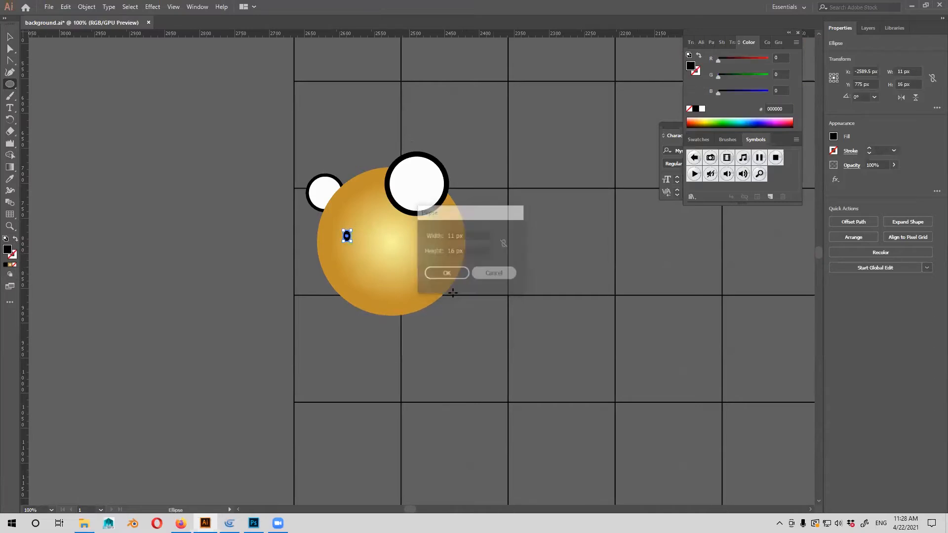
pyautogui.press('v')
pyautogui.click(477, 293)
# Draw an elongated ellipse for the character's tuft and fill it with the dark olive #5B4C0A sampled from the existing character.
pyautogui.moveTo(482, 277); pyautogui.dragTo(494, 302)
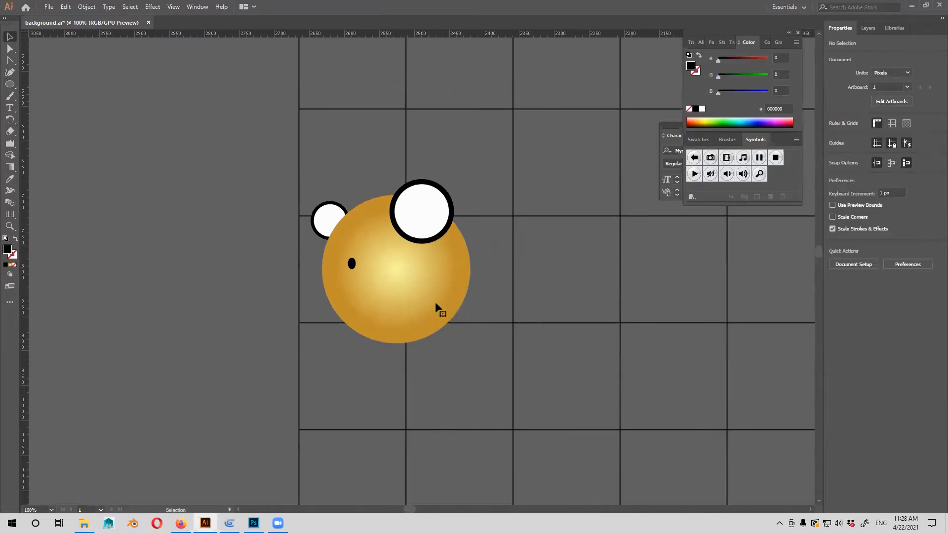
pyautogui.click(435, 302)
pyautogui.moveTo(541, 282); pyautogui.dragTo(476, 318)
pyautogui.press('l')
pyautogui.moveTo(300, 159); pyautogui.dragTo(447, 257)
pyautogui.press('v')
pyautogui.press('space')
pyautogui.moveTo(764, 303); pyautogui.dragTo(467, 346)
pyautogui.press('i')
pyautogui.click(659, 261)
# Arrange two olive ellipses as a fanned pair at the body's upper rear edge and select both.
pyautogui.moveTo(140, 348); pyautogui.dragTo(509, 291)
pyautogui.press('v')
pyautogui.moveTo(525, 243)
pyautogui.mouseDown()
pyautogui.moveTo(488, 259)
pyautogui.moveTo(529, 249)
pyautogui.moveTo(491, 236)
pyautogui.moveTo(491, 227)
pyautogui.moveTo(493, 250)
pyautogui.moveTo(532, 251)
pyautogui.moveTo(521, 245)
pyautogui.moveTo(520, 279)
pyautogui.moveTo(523, 262)
pyautogui.mouseUp()
pyautogui.keyDown('shift'); pyautogui.click(489, 230); pyautogui.keyUp('shift')
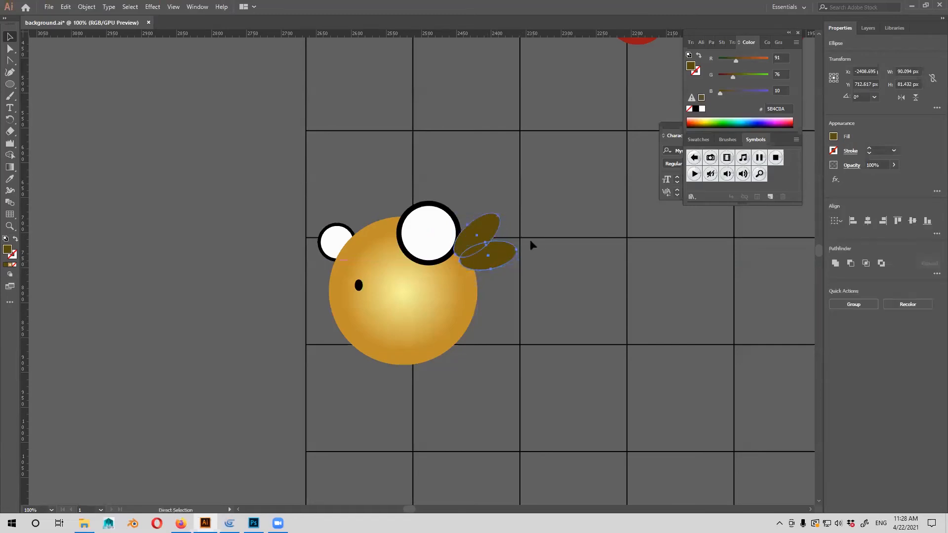
# Group the two olive ellipses, send the group behind the gold body and adjust its position slightly.
pyautogui.hotkey('ctrl', 'g')
pyautogui.hotkey('ctrl', '[')
pyautogui.hotkey('ctrl', '[')
pyautogui.click(573, 280)
pyautogui.click(488, 255)
pyautogui.moveTo(488, 254); pyautogui.dragTo(487, 256)
pyautogui.click(525, 292)
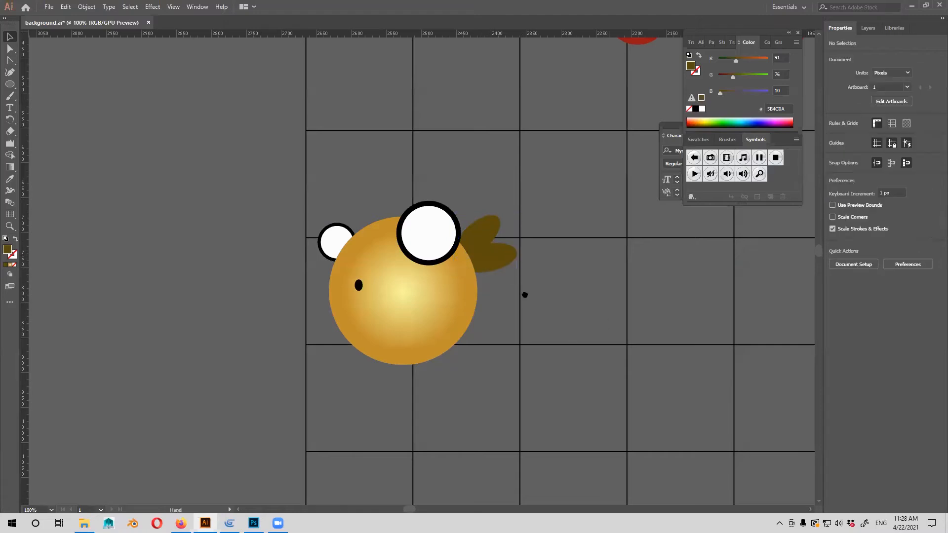
# Draw a circle about 117 px wide and fill it with the red radial gradient sampled from the existing character's hand.
pyautogui.moveTo(525, 294); pyautogui.dragTo(530, 312)
pyautogui.click(474, 333)
pyautogui.moveTo(486, 336); pyautogui.dragTo(263, 328)
pyautogui.click(756, 309)
pyautogui.moveTo(573, 340); pyautogui.dragTo(775, 339)
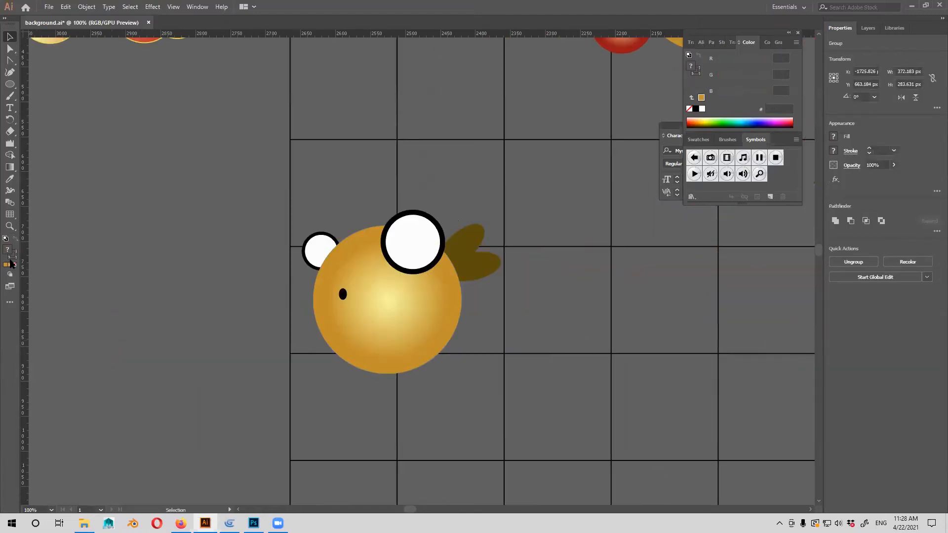
pyautogui.click(10, 85)
pyautogui.moveTo(523, 300); pyautogui.dragTo(359, 400)
pyautogui.press('v')
pyautogui.press('i')
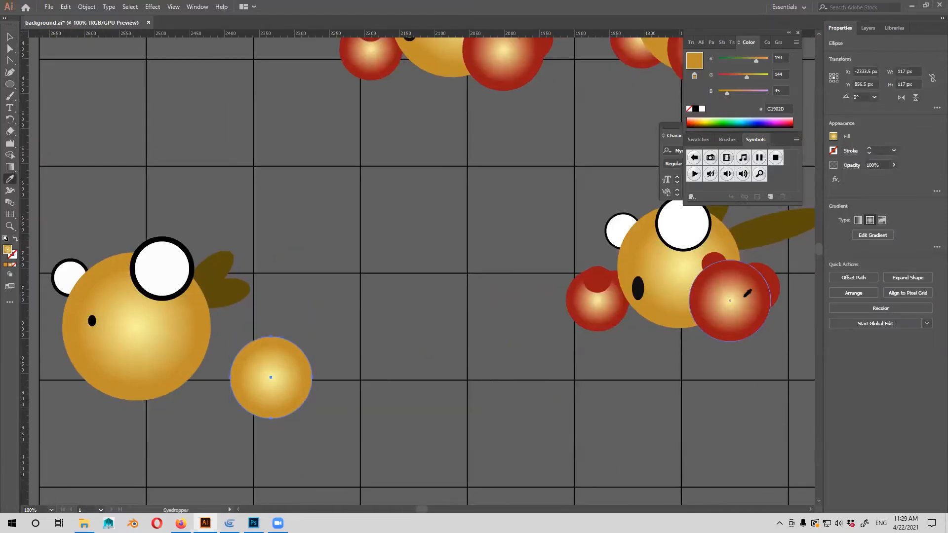
pyautogui.click(745, 292)
# Place the red circle on the body's lower rear and a copy about 73 px wide behind the lower front edge.
pyautogui.hscroll(-5, 595, 309)
pyautogui.press('v')
pyautogui.moveTo(528, 363); pyautogui.dragTo(348, 356)
pyautogui.hotkey('ctrl', 'shift', '[')
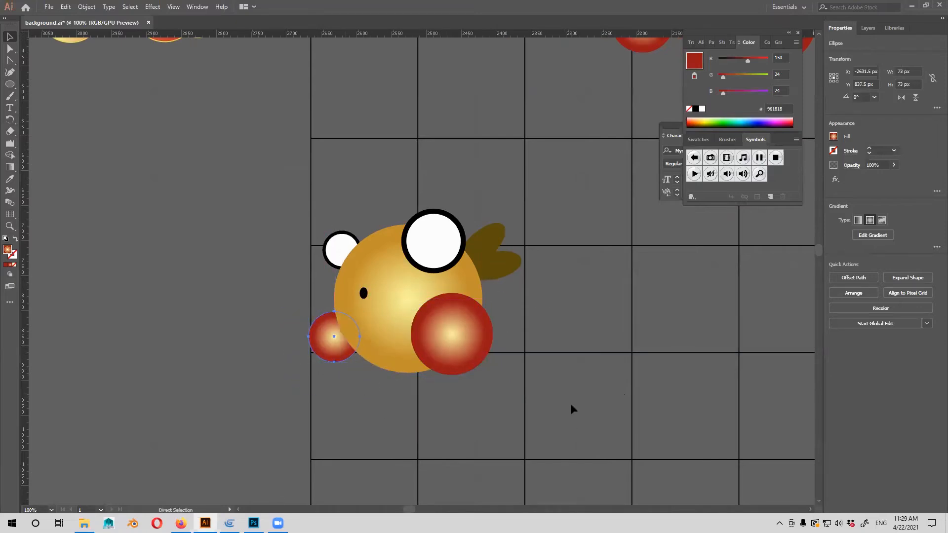
pyautogui.click(590, 320)
# Examine the new character beside the finished character poses, comparing eyes, mouth, tuft and hands.
pyautogui.moveTo(590, 321); pyautogui.dragTo(544, 368)
pyautogui.moveTo(651, 380); pyautogui.dragTo(597, 384)
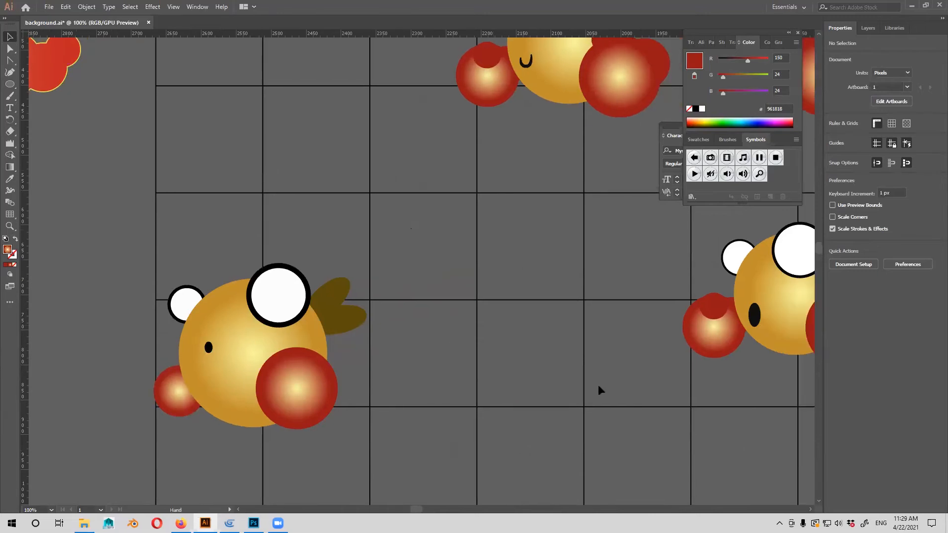
pyautogui.hotkey('ctrl', '-')
pyautogui.hotkey('ctrl', '-')
pyautogui.hotkey('ctrl', '-')
pyautogui.hotkey('ctrl', '+')
pyautogui.hotkey('ctrl', '+')
pyautogui.moveTo(476, 333); pyautogui.dragTo(440, 354)
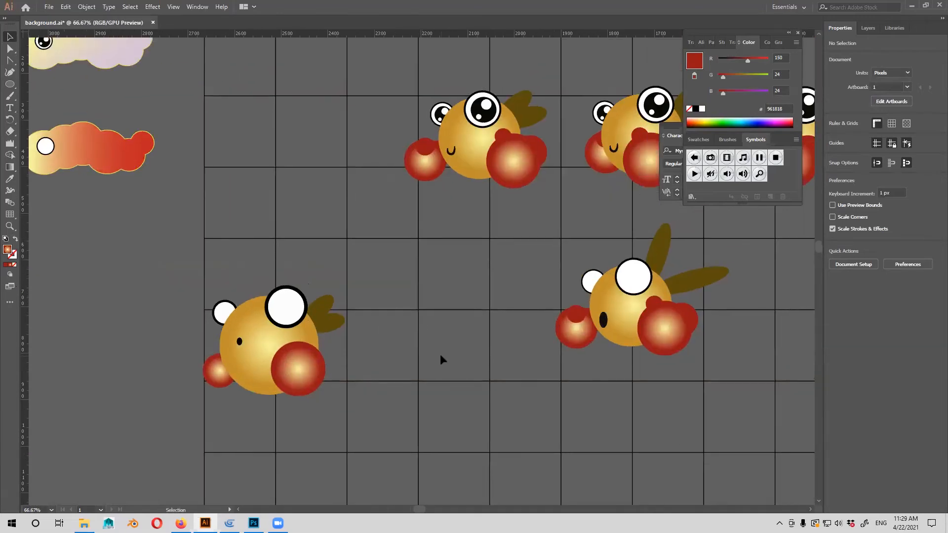
pyautogui.moveTo(369, 336); pyautogui.dragTo(390, 370)
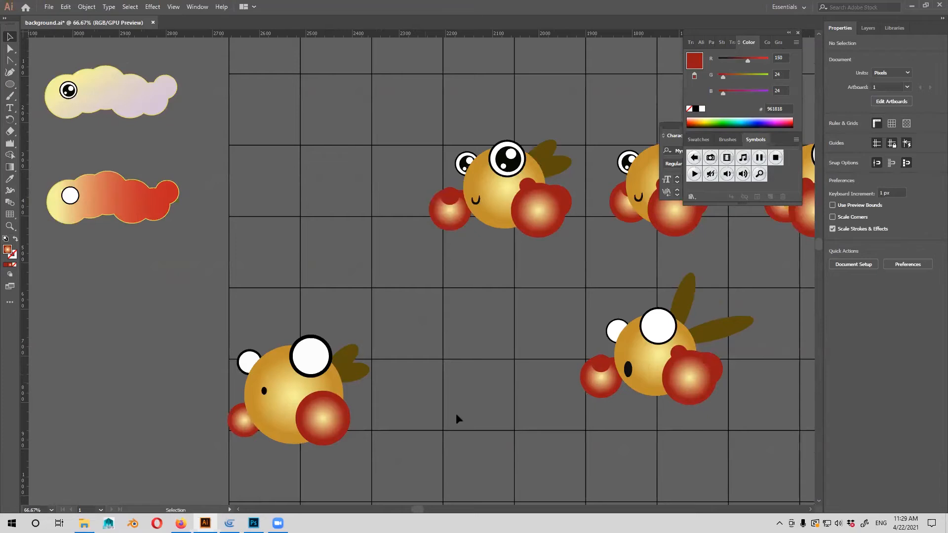
pyautogui.moveTo(404, 278); pyautogui.dragTo(364, 356)
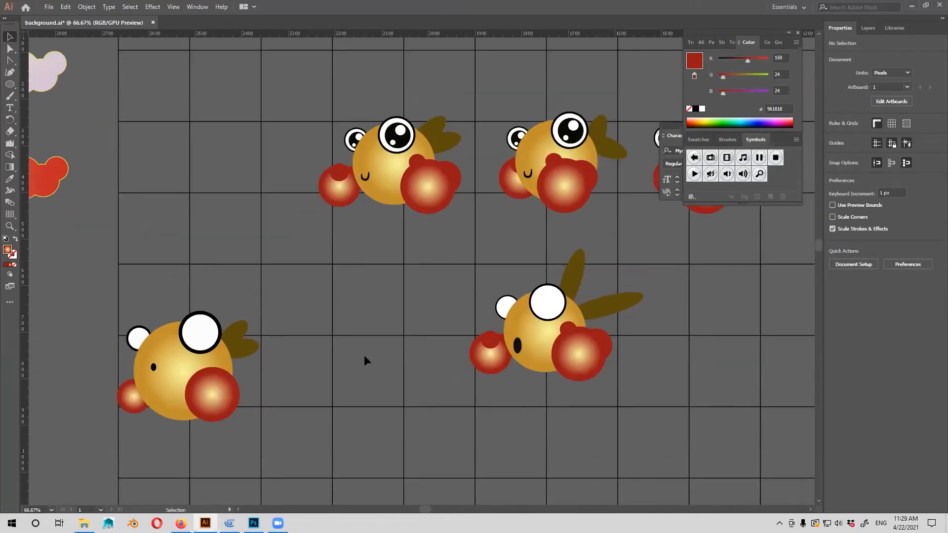
pyautogui.moveTo(320, 335); pyautogui.dragTo(499, 316)
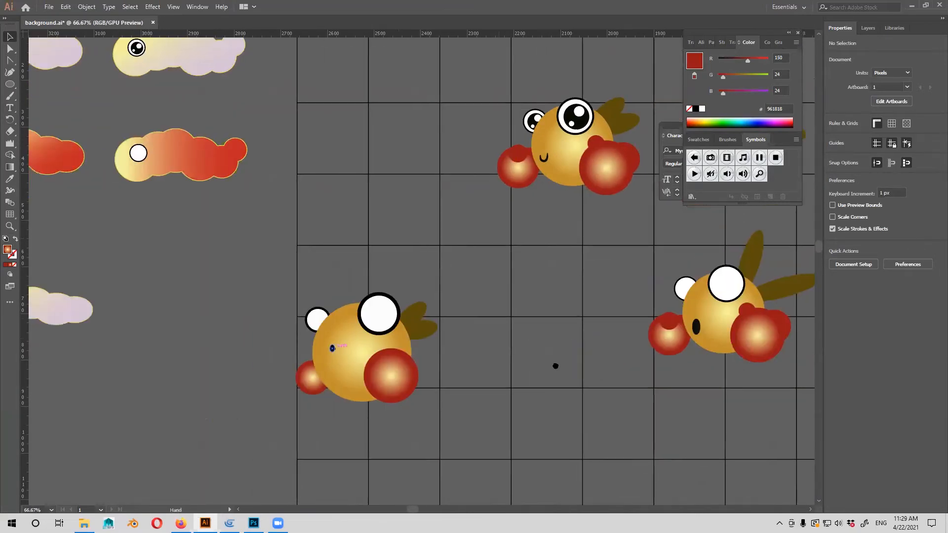
pyautogui.moveTo(532, 347); pyautogui.dragTo(561, 357)
pyautogui.moveTo(347, 389)
pyautogui.mouseDown()
pyautogui.moveTo(303, 379)
pyautogui.moveTo(230, 388)
pyautogui.mouseUp()
pyautogui.moveTo(467, 309)
pyautogui.mouseDown()
pyautogui.moveTo(395, 320)
pyautogui.moveTo(309, 352)
pyautogui.mouseUp()
pyautogui.moveTo(646, 475); pyautogui.dragTo(652, 469)
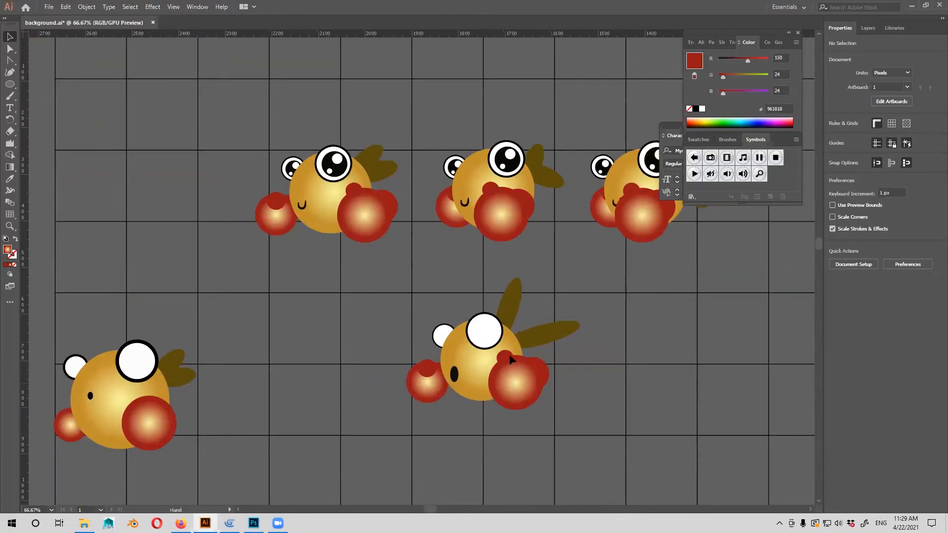
pyautogui.moveTo(512, 360)
pyautogui.mouseDown()
pyautogui.moveTo(349, 389)
pyautogui.moveTo(425, 402)
pyautogui.mouseUp()
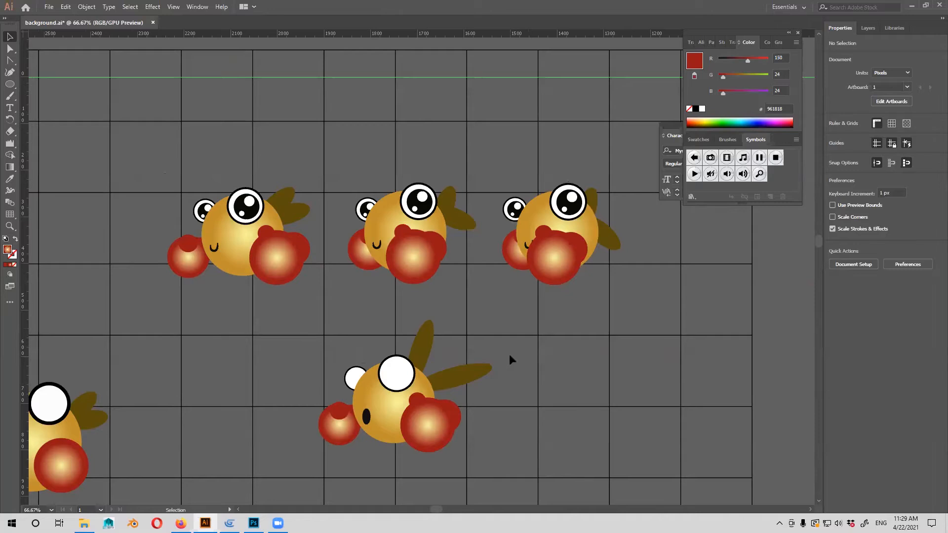
pyautogui.moveTo(591, 425); pyautogui.dragTo(594, 387)
pyautogui.moveTo(319, 306); pyautogui.dragTo(312, 316)
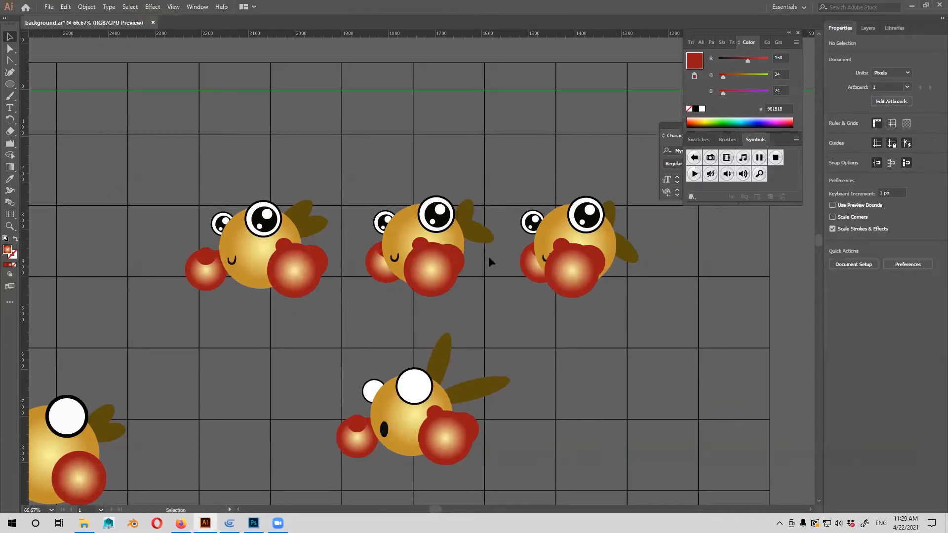
pyautogui.moveTo(584, 352); pyautogui.dragTo(549, 243)
pyautogui.moveTo(583, 383); pyautogui.dragTo(609, 368)
pyautogui.click(445, 321)
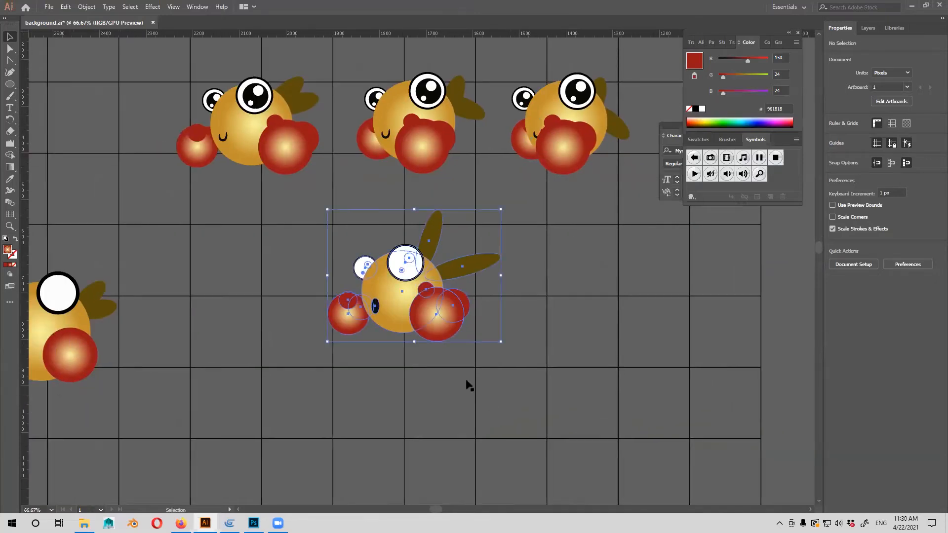
pyautogui.moveTo(466, 378); pyautogui.dragTo(479, 376)
pyautogui.click(425, 225)
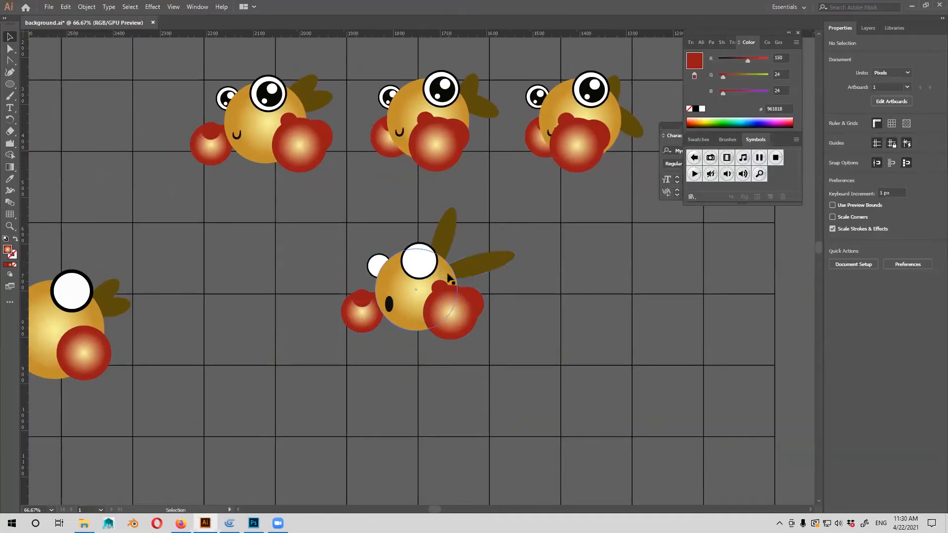
pyautogui.moveTo(498, 239); pyautogui.dragTo(470, 265)
pyautogui.moveTo(463, 325); pyautogui.dragTo(492, 318)
pyautogui.moveTo(385, 305); pyautogui.dragTo(720, 428)
pyautogui.moveTo(469, 413); pyautogui.dragTo(224, 391)
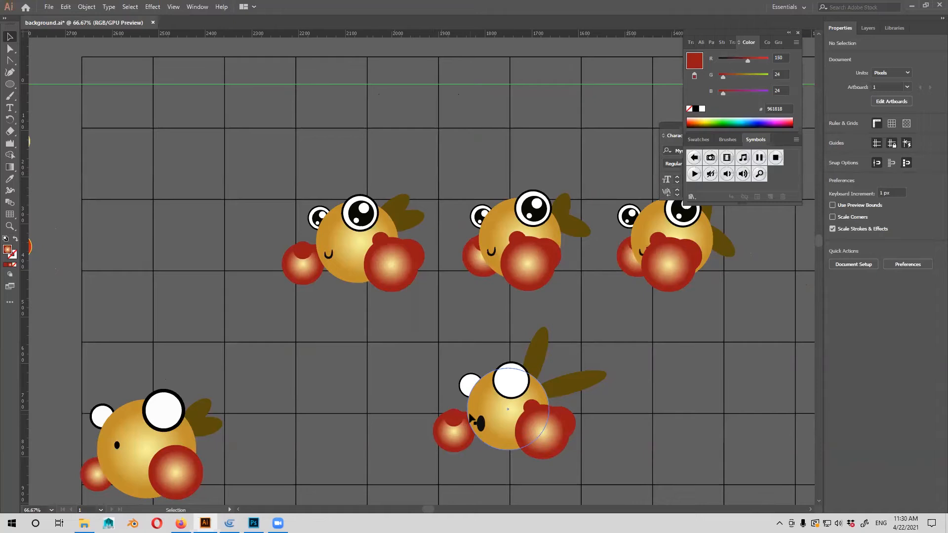
# Group all shapes of the new character and place it beside the wide-mouthed pose in the second row.
pyautogui.moveTo(355, 325)
pyautogui.mouseDown()
pyautogui.moveTo(494, 335)
pyautogui.moveTo(514, 299)
pyautogui.moveTo(573, 342)
pyautogui.moveTo(329, 234)
pyautogui.moveTo(143, 325)
pyautogui.mouseUp()
pyautogui.moveTo(434, 309); pyautogui.dragTo(209, 324)
pyautogui.hotkey('ctrl', 'g')
pyautogui.click(343, 333)
pyautogui.moveTo(342, 332); pyautogui.dragTo(498, 339)
pyautogui.moveTo(174, 300); pyautogui.dragTo(710, 321)
pyautogui.moveTo(710, 324); pyautogui.dragTo(481, 307)
pyautogui.click(639, 321)
pyautogui.click(491, 295)
# Export the grouped character as a 1x PNG asset named ch_dead_02 to D:\game seminar\character\.
pyautogui.click(49, 6)
pyautogui.click(128, 191)
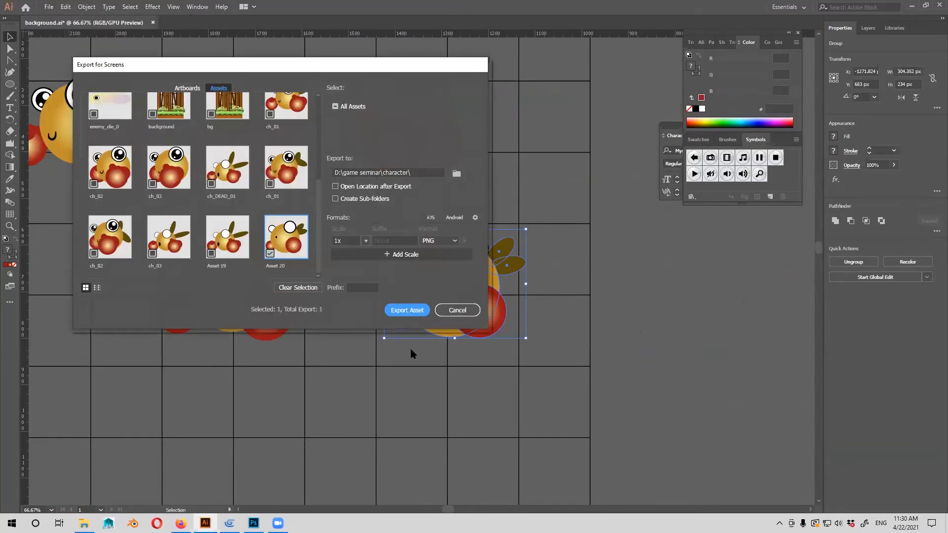
pyautogui.doubleClick(284, 266)
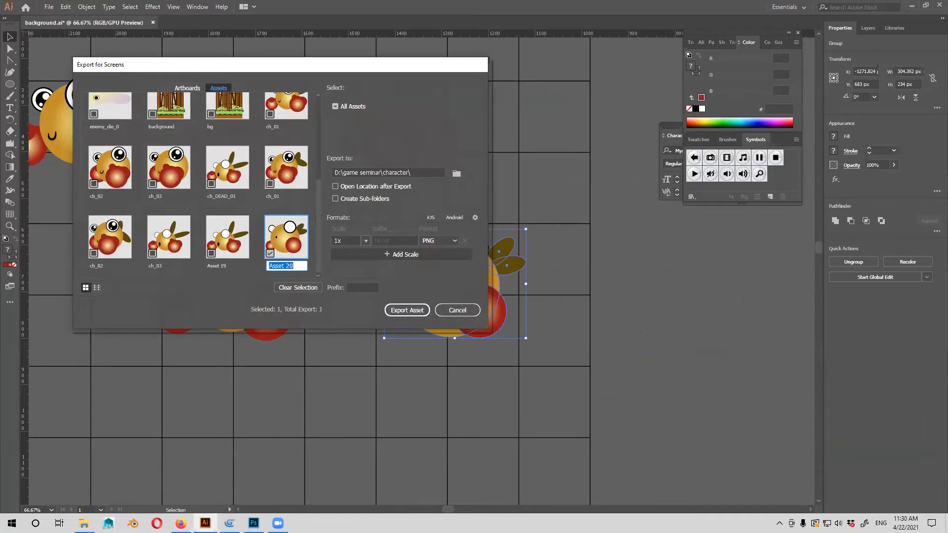
pyautogui.write('ch_dead_02')
pyautogui.click(416, 312)
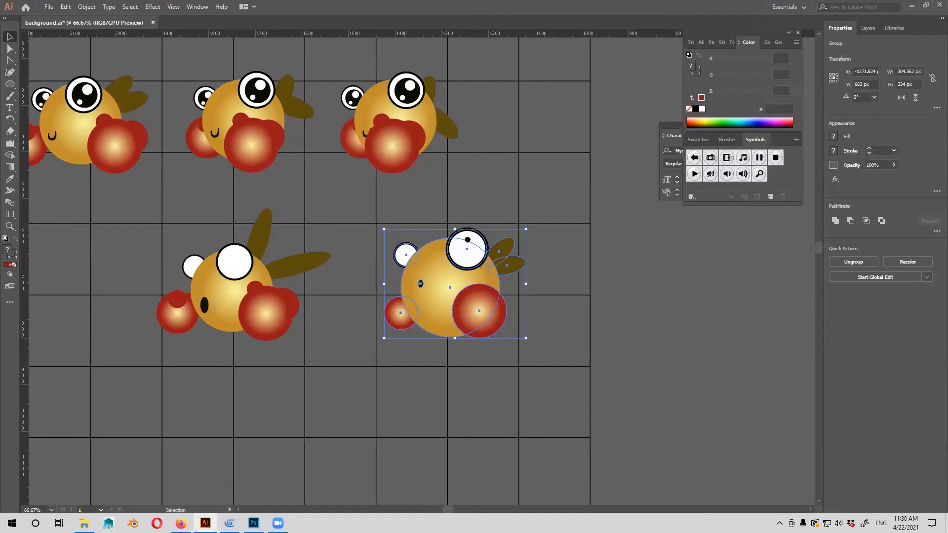
# Review the character poses and the caterpillar enemy sprites, including the red variants and the one with the crossed-out eye.
pyautogui.moveTo(376, 208); pyautogui.dragTo(525, 250)
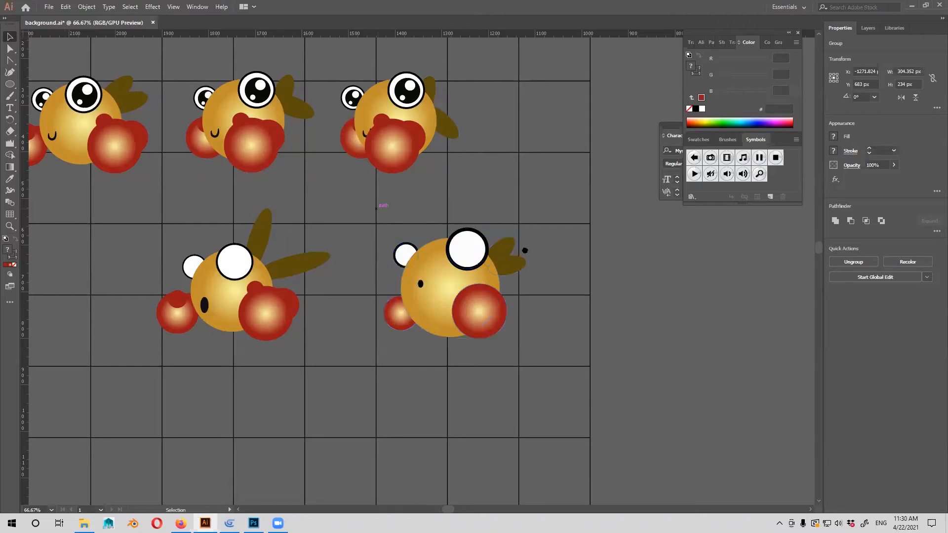
pyautogui.moveTo(467, 250); pyautogui.dragTo(525, 263)
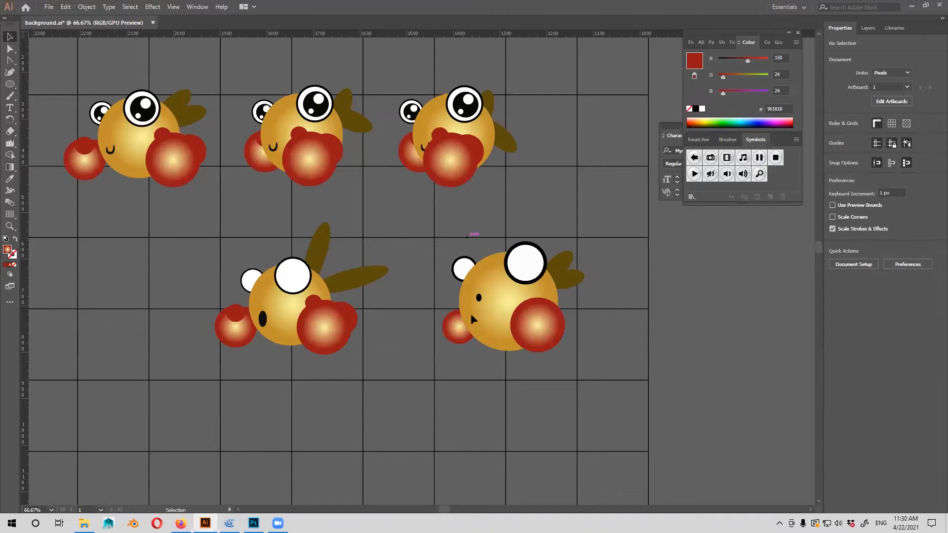
pyautogui.hotkey('ctrl', '-')
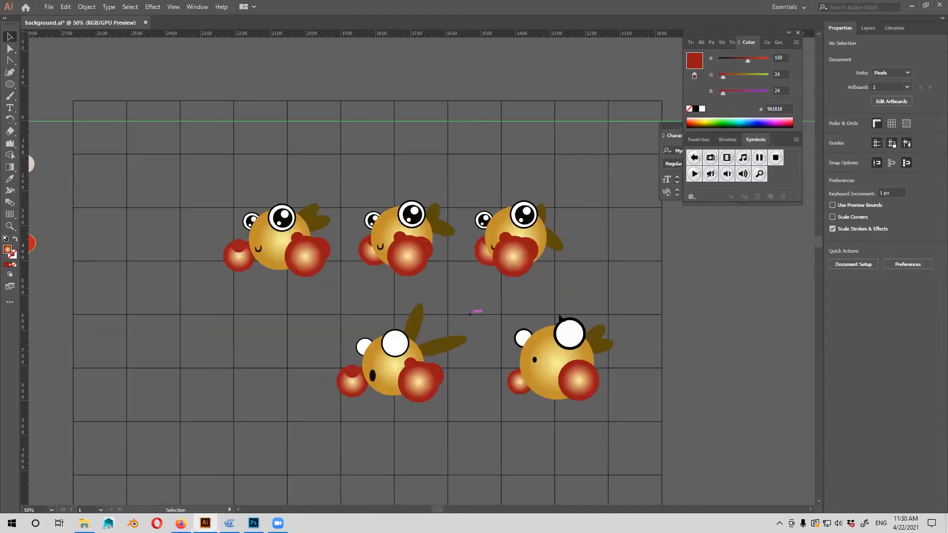
pyautogui.moveTo(439, 332); pyautogui.dragTo(560, 315)
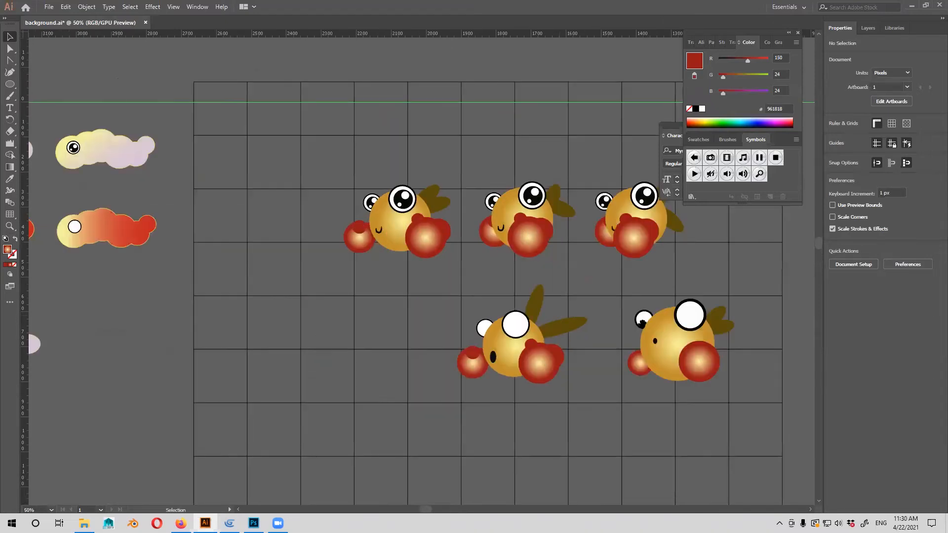
pyautogui.moveTo(371, 320); pyautogui.dragTo(594, 352)
pyautogui.moveTo(523, 370); pyautogui.dragTo(487, 408)
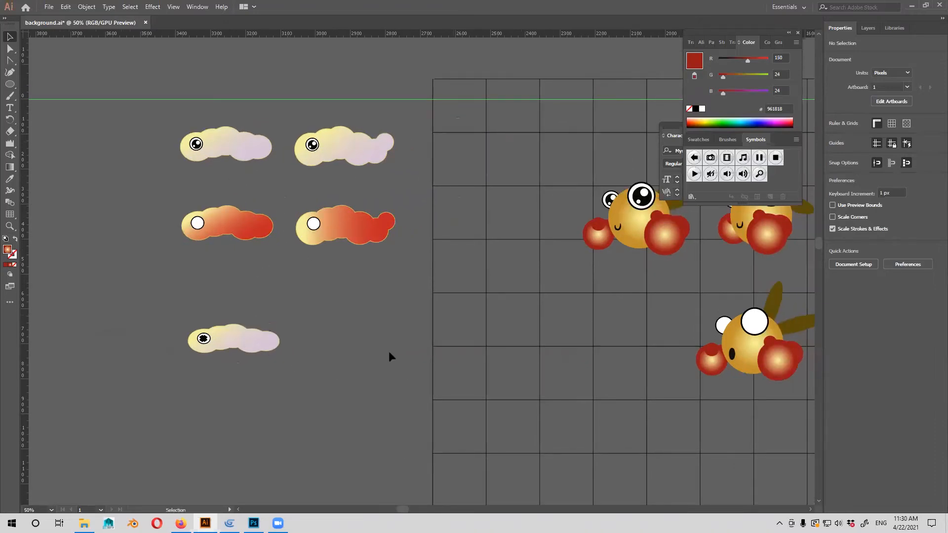
pyautogui.scroll(2, 324, 181)
pyautogui.moveTo(318, 194); pyautogui.dragTo(420, 263)
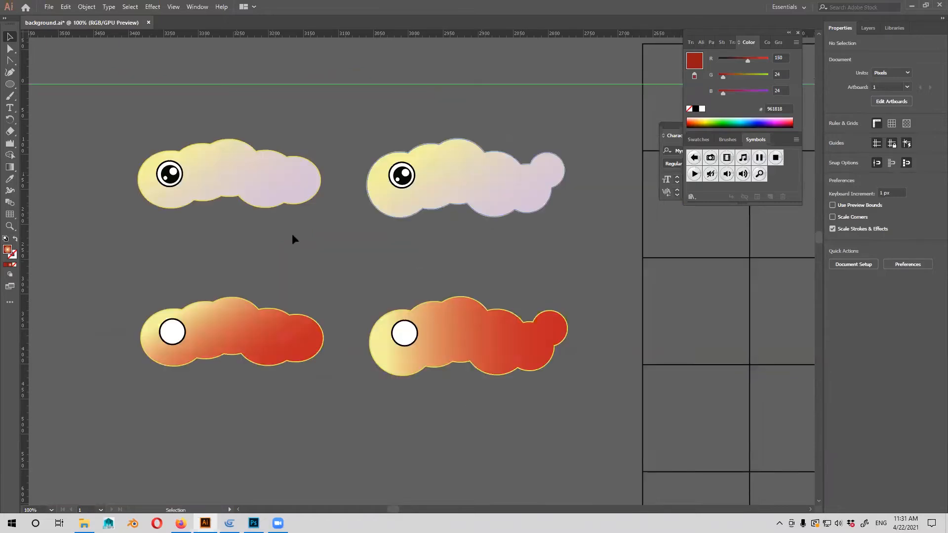
pyautogui.scroll(-3, 238, 221)
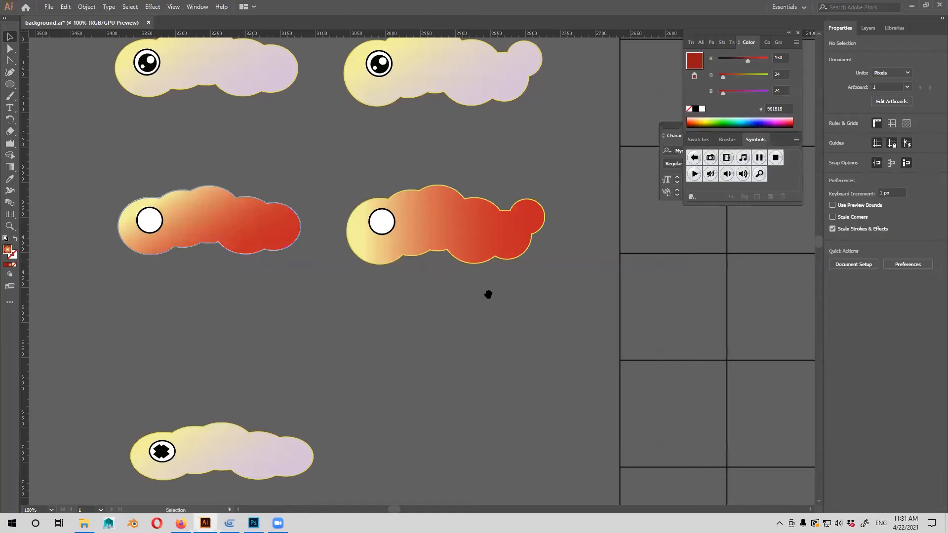
pyautogui.scroll(-3, 529, 297)
pyautogui.moveTo(528, 298); pyautogui.dragTo(577, 254)
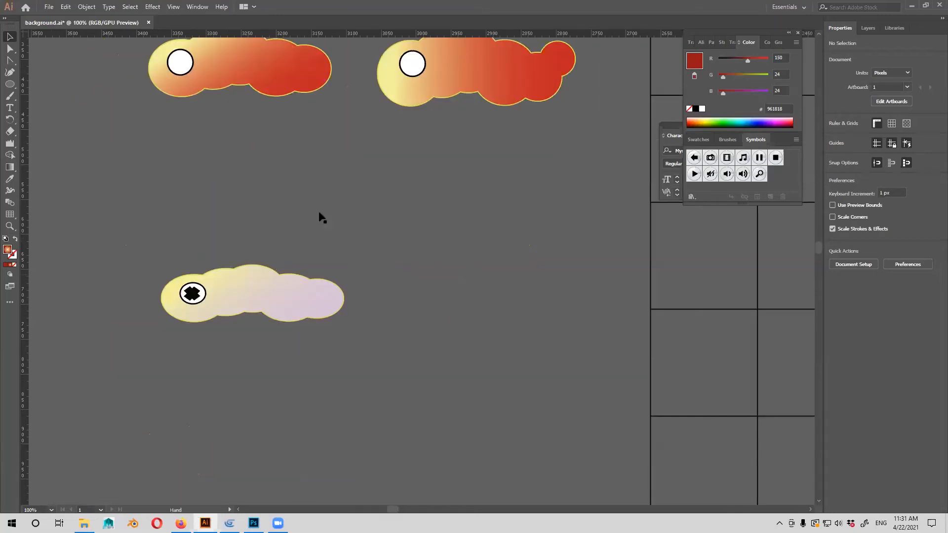
pyautogui.moveTo(268, 275); pyautogui.dragTo(318, 213)
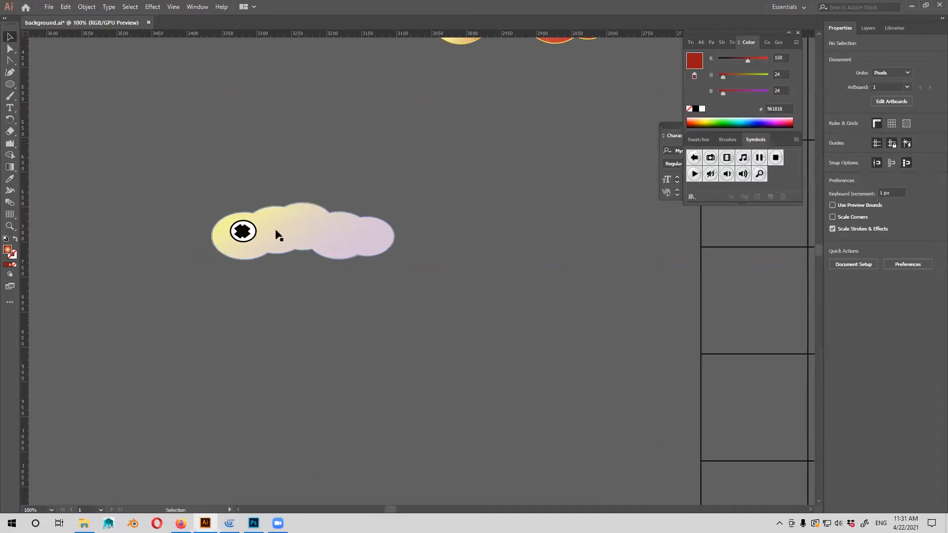
# Look over the whole canvas with the sprites, separate plant elements and assembled forest background.
pyautogui.hotkey('ctrl', '-')
pyautogui.hotkey('ctrl', '-')
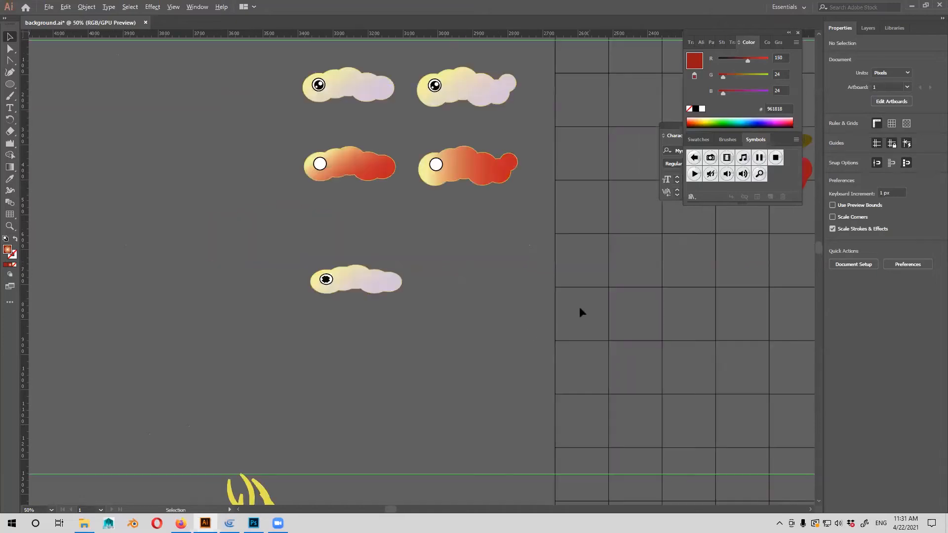
pyautogui.hotkey('ctrl', '-')
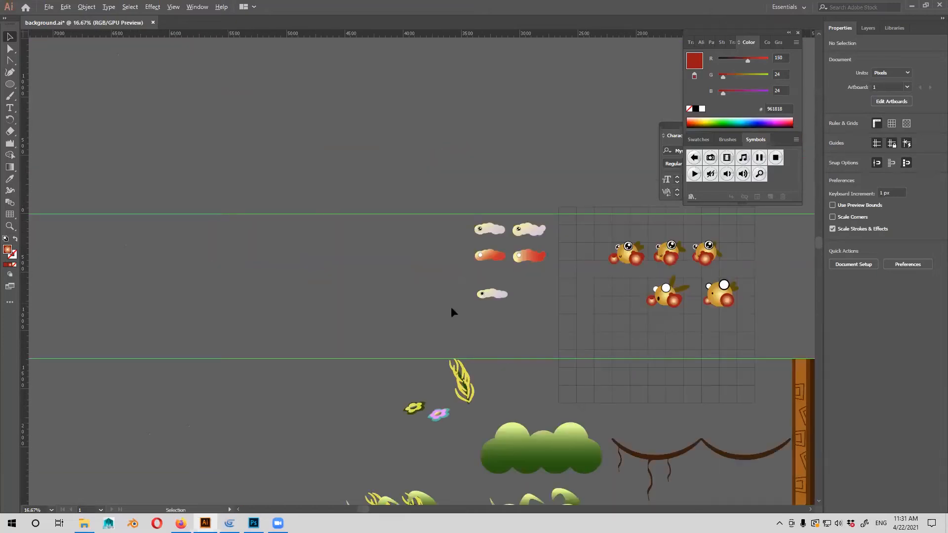
pyautogui.hscroll(-5, 457, 303)
pyautogui.hscroll(4, 451, 256)
pyautogui.hotkey('ctrl', '-')
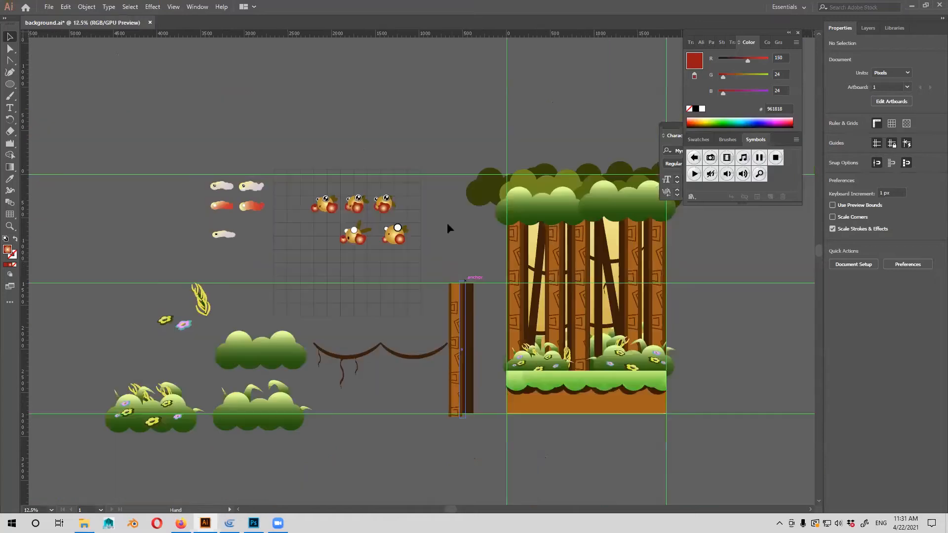
pyautogui.scroll(-1, 447, 225)
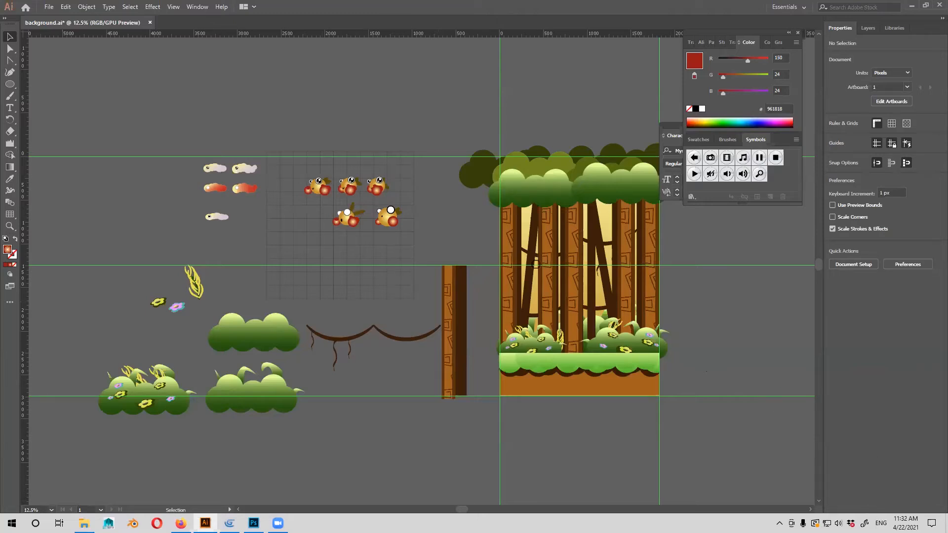
# Switch to Photoshop and handwrite "Post - production" with the brush on a new layer, near the top of the page.
pyautogui.hotkey('alt', 'Tab')
pyautogui.hotkey('ctrl', 'shift', 'alt', 'n')
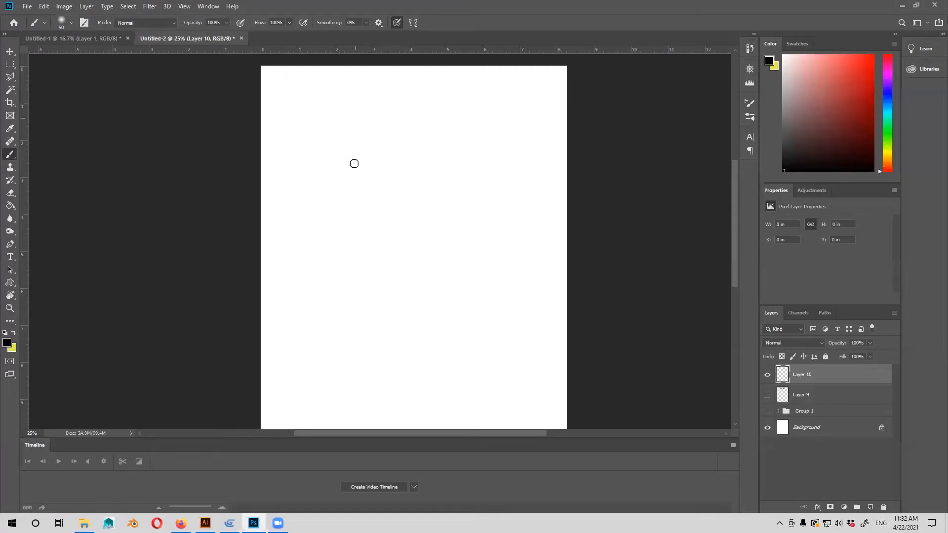
pyautogui.moveTo(372, 147)
pyautogui.mouseDown()
pyautogui.moveTo(379, 166)
pyautogui.moveTo(412, 153)
pyautogui.mouseUp()
pyautogui.moveTo(425, 144)
pyautogui.mouseDown()
pyautogui.moveTo(431, 172)
pyautogui.moveTo(428, 154)
pyautogui.moveTo(462, 141)
pyautogui.mouseUp()
pyautogui.moveTo(469, 145)
pyautogui.mouseDown()
pyautogui.moveTo(475, 121)
pyautogui.moveTo(498, 146)
pyautogui.mouseUp()
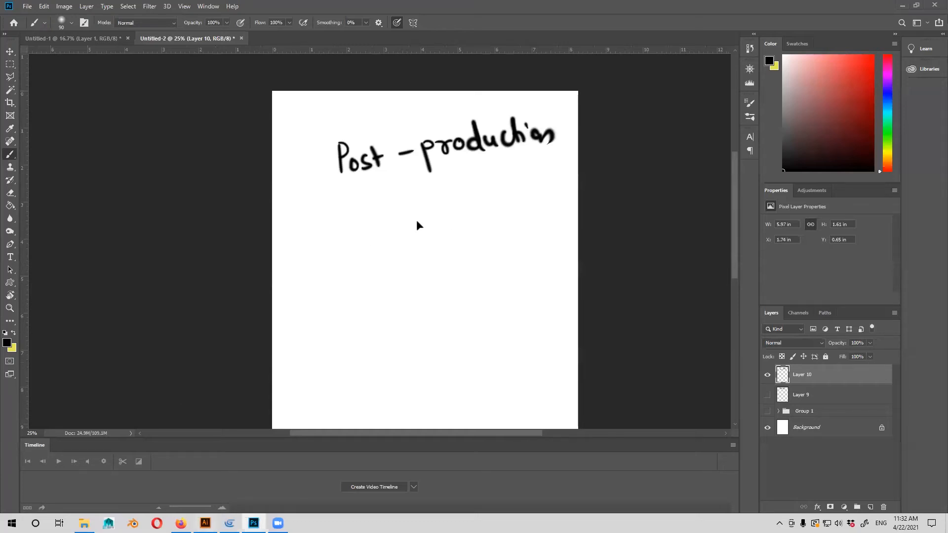
# Glance at the Illustrator artwork, return to Photoshop and handwrite "Gaming Engine" beneath the "Post - production" line.
pyautogui.click(205, 523)
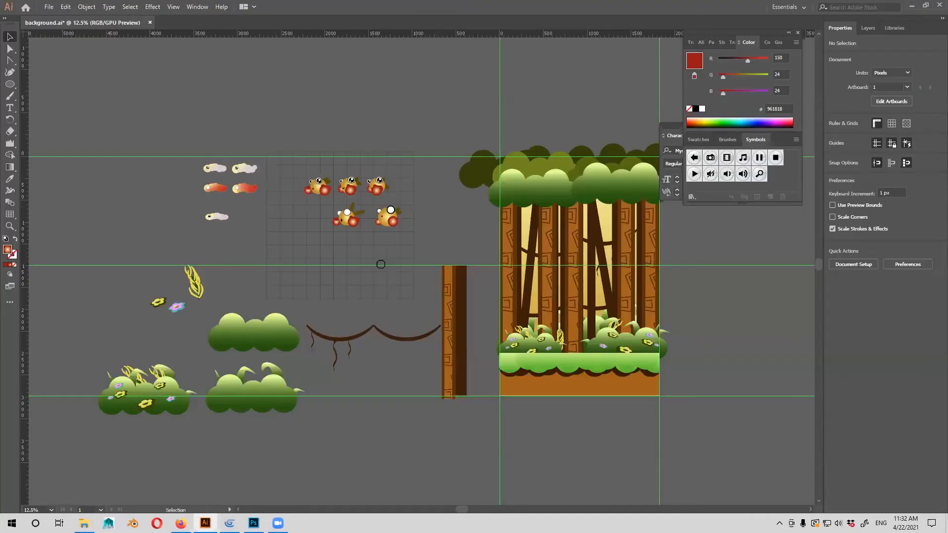
pyautogui.hotkey('alt', 'Tab')
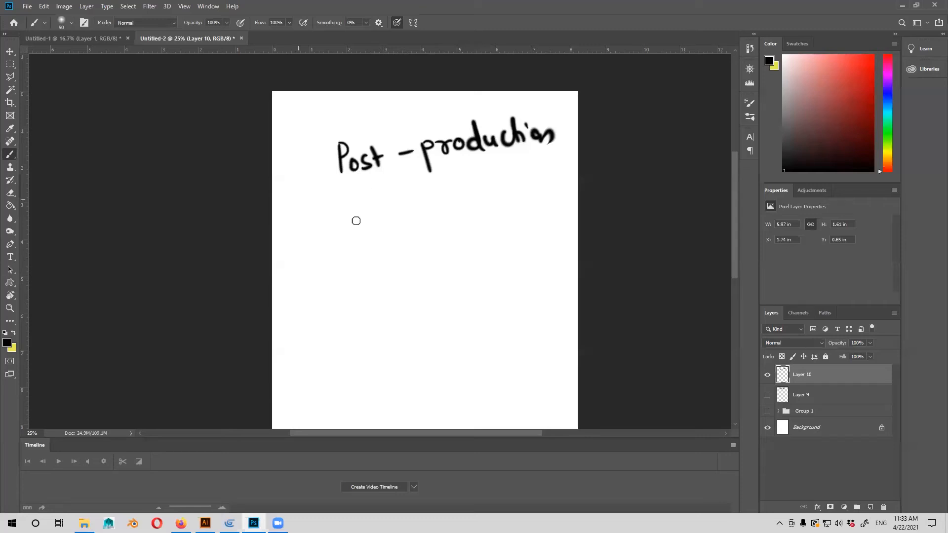
pyautogui.moveTo(351, 200); pyautogui.dragTo(357, 220)
pyautogui.moveTo(370, 211); pyautogui.dragTo(398, 216)
pyautogui.moveTo(404, 208); pyautogui.dragTo(406, 217)
pyautogui.click(401, 199)
pyautogui.moveTo(411, 213)
pyautogui.mouseDown()
pyautogui.moveTo(425, 210)
pyautogui.moveTo(424, 227)
pyautogui.mouseUp()
pyautogui.moveTo(485, 190)
pyautogui.mouseDown()
pyautogui.moveTo(487, 206)
pyautogui.moveTo(505, 204)
pyautogui.mouseUp()
pyautogui.moveTo(517, 195); pyautogui.dragTo(505, 219)
pyautogui.moveTo(527, 197); pyautogui.dragTo(528, 203)
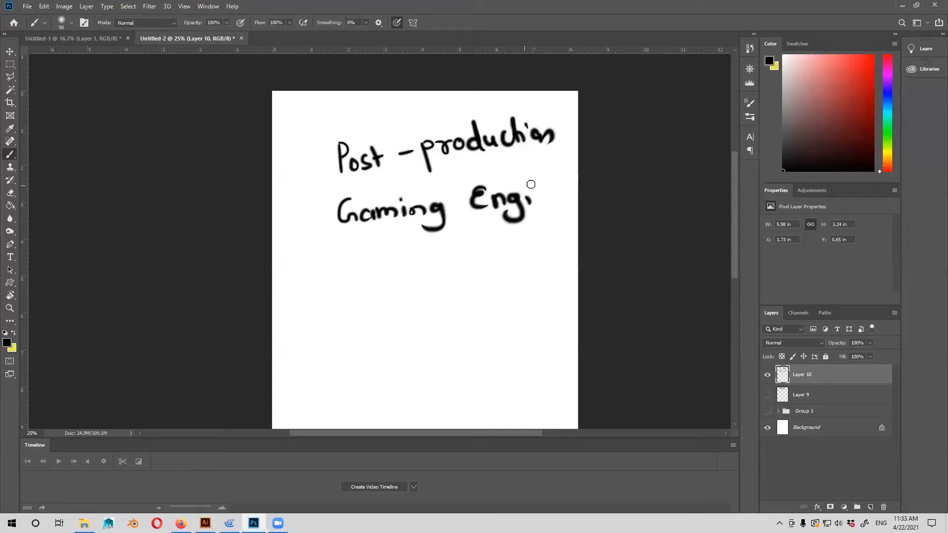
pyautogui.click(527, 185)
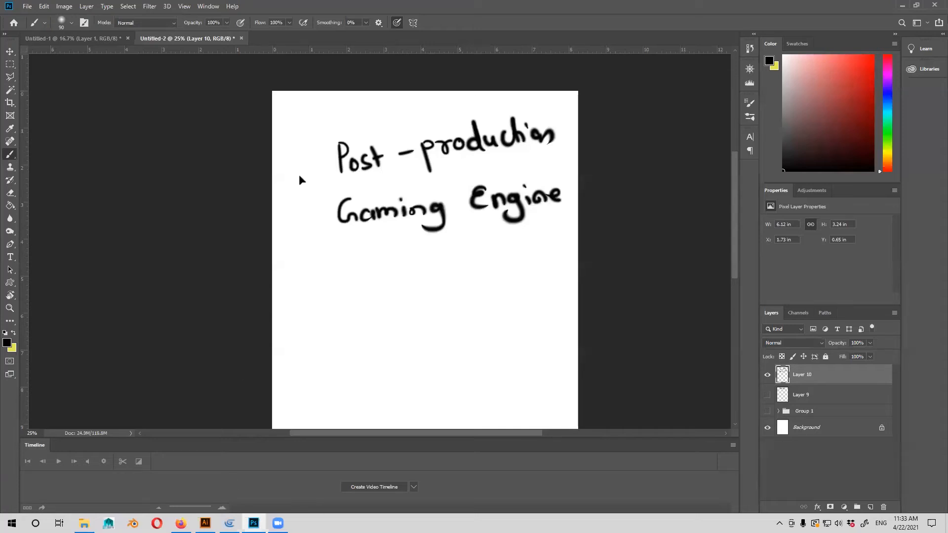
# Switch to Illustrator and look over the character sprites and the assembled forest background.
pyautogui.hotkey('alt', 'Tab')
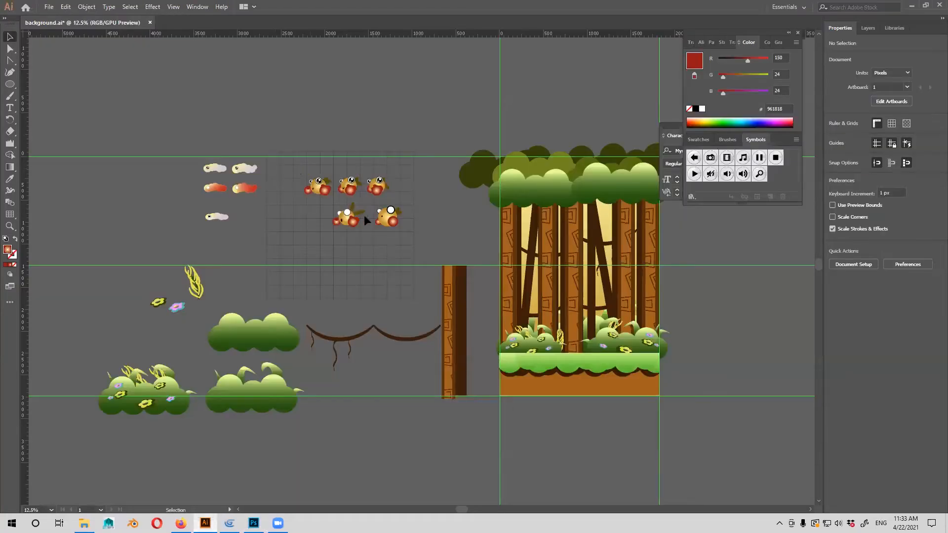
pyautogui.click(365, 217)
pyautogui.click(645, 280)
pyautogui.click(736, 248)
# Switch back to Photoshop and handwrite "porting" beneath "Gaming Engine".
pyautogui.hotkey('alt', 'Tab')
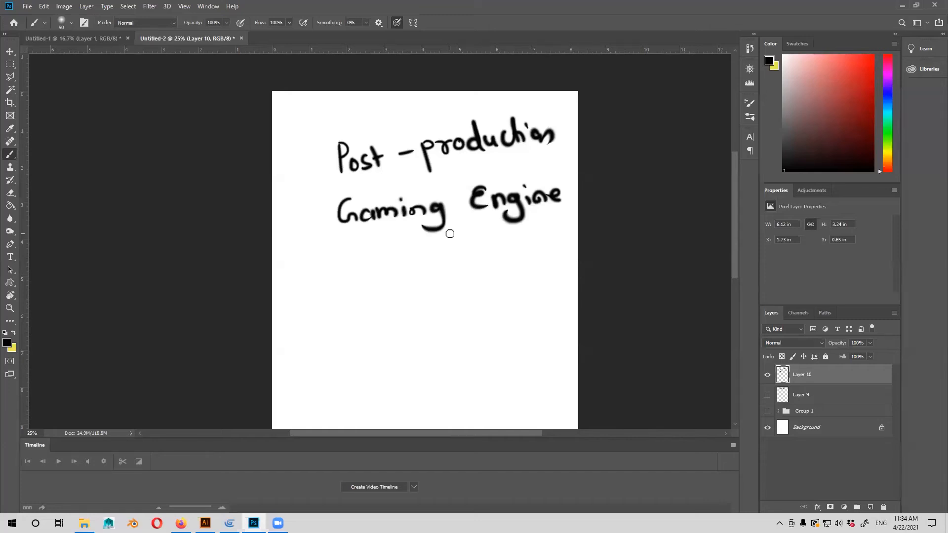
pyautogui.click(407, 409)
pyautogui.moveTo(376, 251); pyautogui.dragTo(379, 261)
pyautogui.click(401, 251)
pyautogui.moveTo(393, 254); pyautogui.dragTo(417, 251)
pyautogui.moveTo(423, 244)
pyautogui.mouseDown()
pyautogui.moveTo(434, 261)
pyautogui.moveTo(454, 258)
pyautogui.mouseUp()
pyautogui.moveTo(457, 257); pyautogui.dragTo(447, 277)
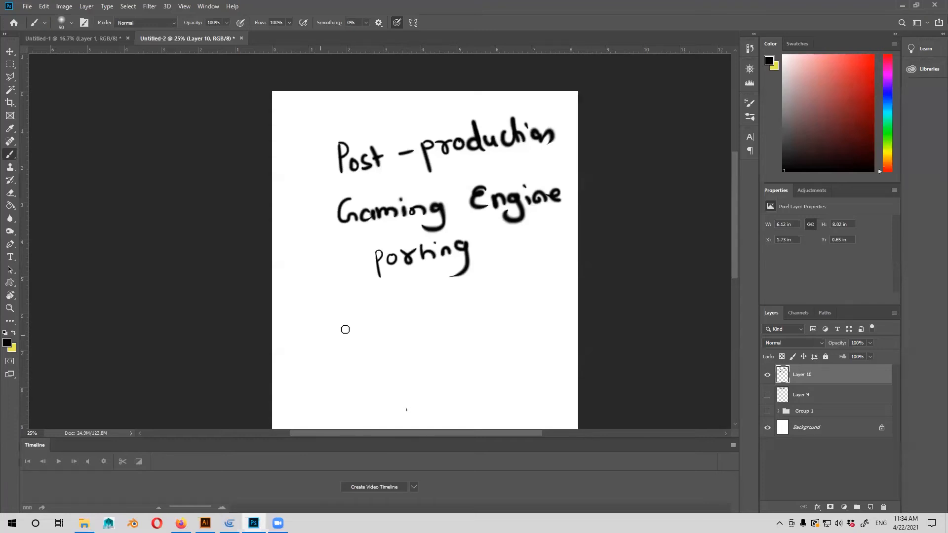
# Handwrite "Pc, console" on a new line beneath "porting".
pyautogui.moveTo(312, 305); pyautogui.dragTo(312, 329)
pyautogui.moveTo(312, 308); pyautogui.dragTo(314, 320)
pyautogui.moveTo(331, 315)
pyautogui.mouseDown()
pyautogui.moveTo(327, 328)
pyautogui.moveTo(368, 325)
pyautogui.mouseUp()
pyautogui.moveTo(383, 311); pyautogui.dragTo(411, 323)
pyautogui.moveTo(426, 307)
pyautogui.mouseDown()
pyautogui.moveTo(414, 322)
pyautogui.moveTo(438, 311)
pyautogui.mouseUp()
pyautogui.moveTo(450, 295); pyautogui.dragTo(449, 322)
pyautogui.moveTo(455, 311); pyautogui.dragTo(466, 321)
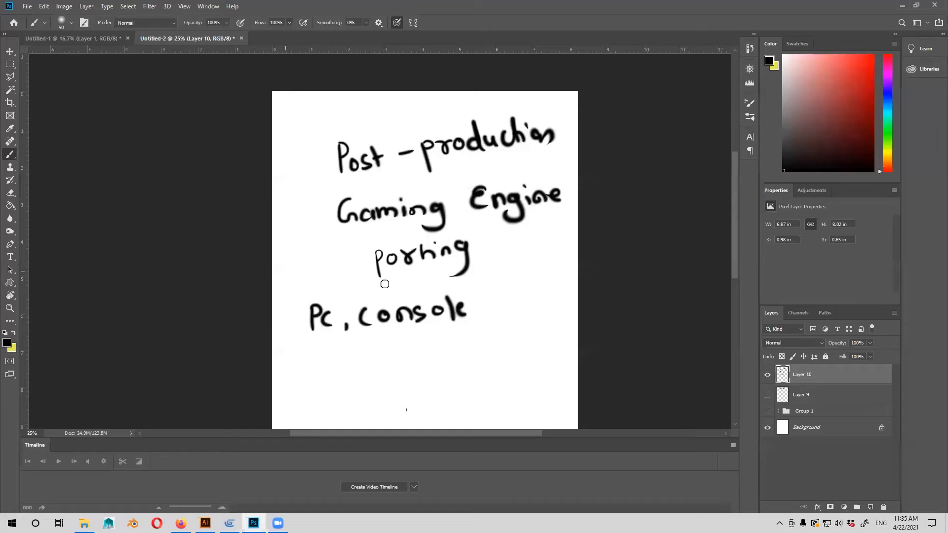
# Extend the platform line with a comma and the handwritten word "mobile".
pyautogui.moveTo(488, 311); pyautogui.dragTo(513, 309)
pyautogui.moveTo(512, 306); pyautogui.dragTo(521, 307)
pyautogui.moveTo(528, 297); pyautogui.dragTo(529, 298)
pyautogui.moveTo(534, 288)
pyautogui.mouseDown()
pyautogui.moveTo(536, 303)
pyautogui.moveTo(548, 301)
pyautogui.mouseUp()
pyautogui.click(544, 289)
pyautogui.moveTo(550, 284); pyautogui.dragTo(555, 299)
pyautogui.moveTo(562, 293); pyautogui.dragTo(574, 298)
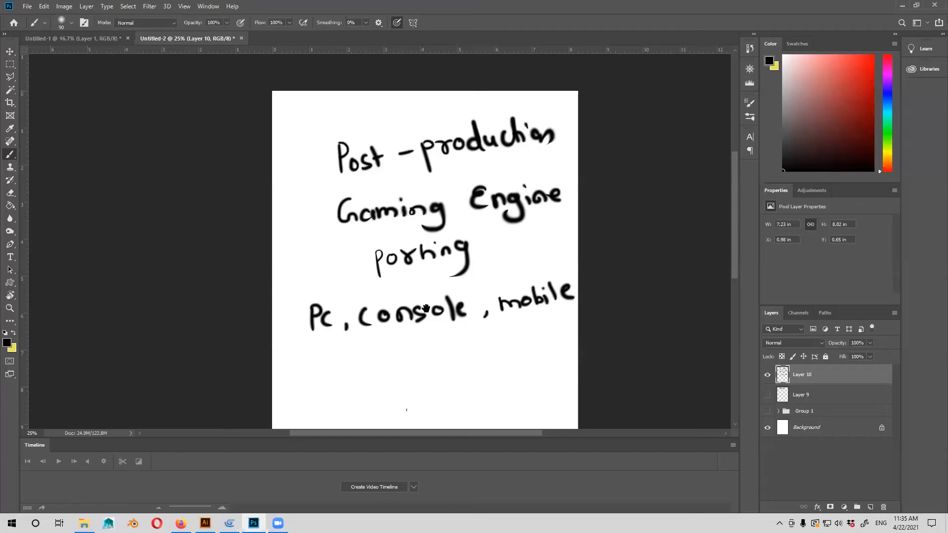
# Handwrite "Designing +" in the empty area below the platform line.
pyautogui.moveTo(428, 308); pyautogui.dragTo(364, 264)
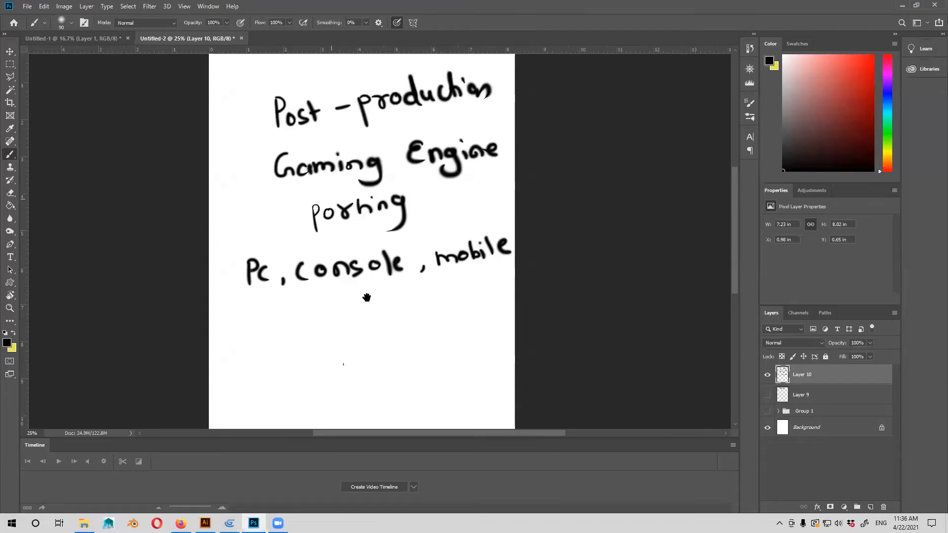
pyautogui.scroll(-2, 298, 299)
pyautogui.hscroll(-1, 267, 303)
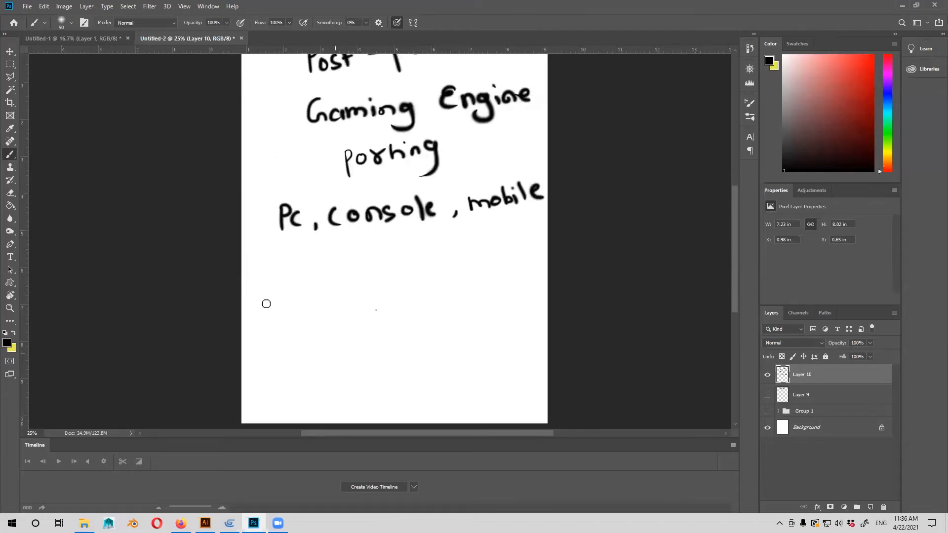
pyautogui.moveTo(267, 293); pyautogui.dragTo(267, 312)
pyautogui.moveTo(267, 292); pyautogui.dragTo(270, 310)
pyautogui.moveTo(283, 304); pyautogui.dragTo(294, 309)
pyautogui.moveTo(307, 296); pyautogui.dragTo(298, 310)
pyautogui.moveTo(313, 295); pyautogui.dragTo(324, 318)
pyautogui.moveTo(339, 295)
pyautogui.mouseDown()
pyautogui.moveTo(380, 310)
pyautogui.moveTo(361, 306)
pyautogui.mouseUp()
pyautogui.moveTo(391, 294)
pyautogui.mouseDown()
pyautogui.moveTo(381, 316)
pyautogui.moveTo(420, 295)
pyautogui.mouseUp()
# Handwrite "Development" after the plus sign, up to the page's edge.
pyautogui.click(436, 284)
pyautogui.moveTo(406, 287)
pyautogui.mouseDown()
pyautogui.moveTo(406, 303)
pyautogui.moveTo(438, 307)
pyautogui.mouseUp()
pyautogui.moveTo(436, 281); pyautogui.dragTo(437, 306)
pyautogui.moveTo(467, 300)
pyautogui.mouseDown()
pyautogui.moveTo(485, 293)
pyautogui.moveTo(497, 305)
pyautogui.mouseUp()
pyautogui.click(504, 291)
pyautogui.moveTo(499, 284)
pyautogui.mouseDown()
pyautogui.moveTo(500, 305)
pyautogui.moveTo(505, 293)
pyautogui.mouseUp()
pyautogui.moveTo(513, 292); pyautogui.dragTo(514, 306)
pyautogui.moveTo(527, 290); pyautogui.dragTo(533, 297)
pyautogui.moveTo(535, 294); pyautogui.dragTo(543, 296)
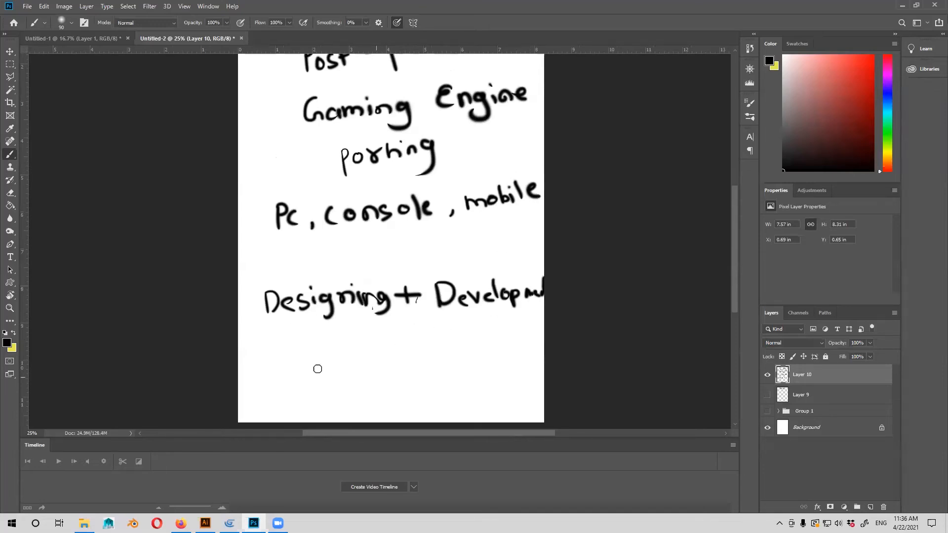
# Handwrite "+ porting" beneath the "Designing + Development" line.
pyautogui.moveTo(295, 358); pyautogui.dragTo(316, 357)
pyautogui.moveTo(306, 352)
pyautogui.mouseDown()
pyautogui.moveTo(307, 366)
pyautogui.moveTo(341, 370)
pyautogui.moveTo(343, 360)
pyautogui.mouseUp()
pyautogui.moveTo(360, 350)
pyautogui.mouseDown()
pyautogui.moveTo(398, 362)
pyautogui.moveTo(404, 381)
pyautogui.mouseUp()
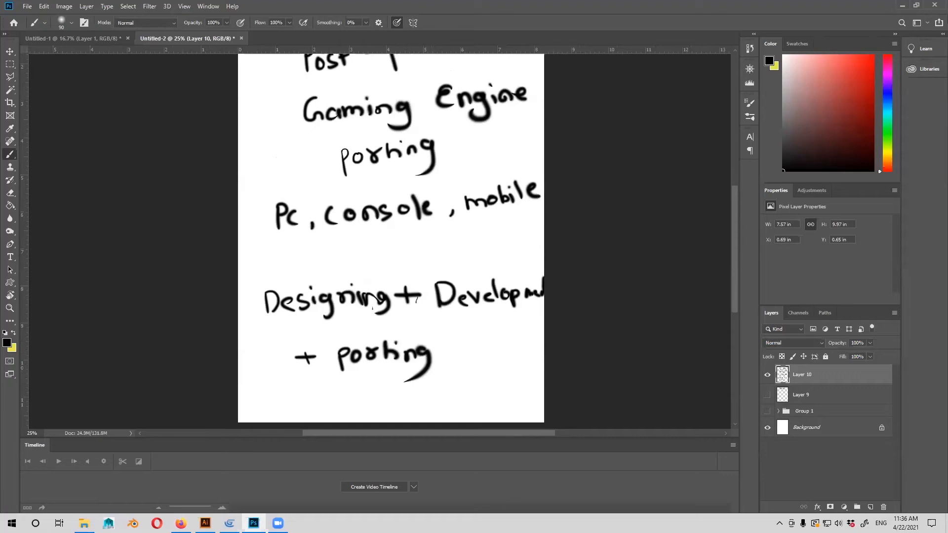
# Switch to GDevelop and create a new project in the My project6 folder from the Empty game starter.
pyautogui.click(229, 524)
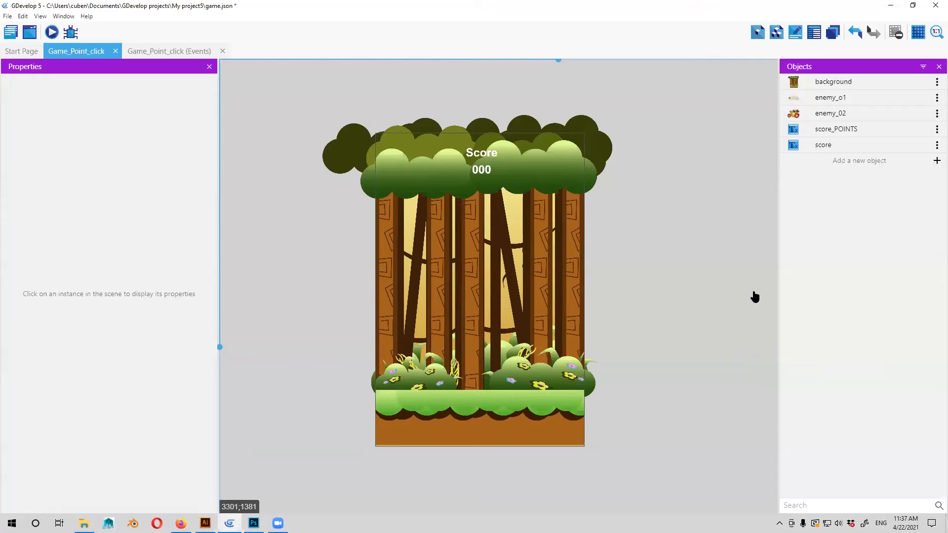
pyautogui.moveTo(441, 332); pyautogui.dragTo(396, 302)
pyautogui.scroll(-2, 396, 301)
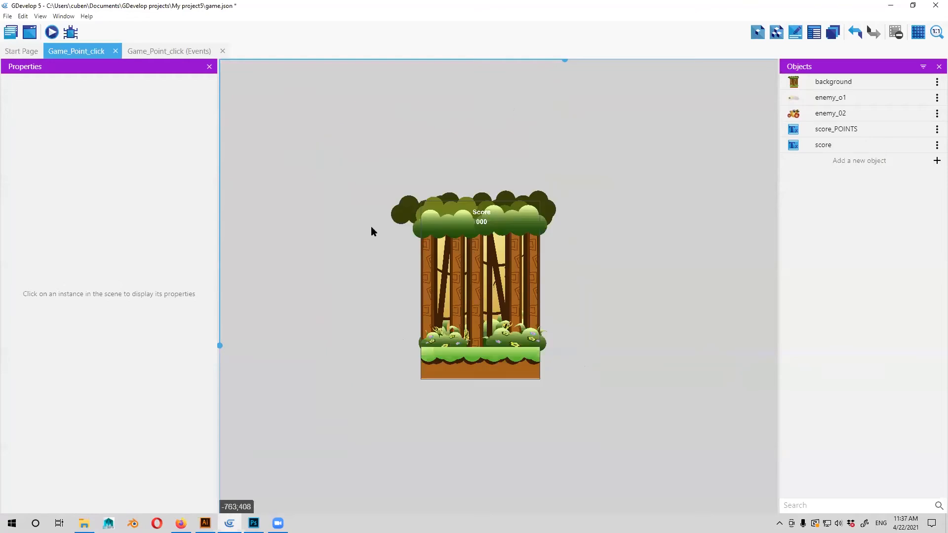
pyautogui.scroll(2, 371, 226)
pyautogui.click(7, 16)
pyautogui.click(29, 29)
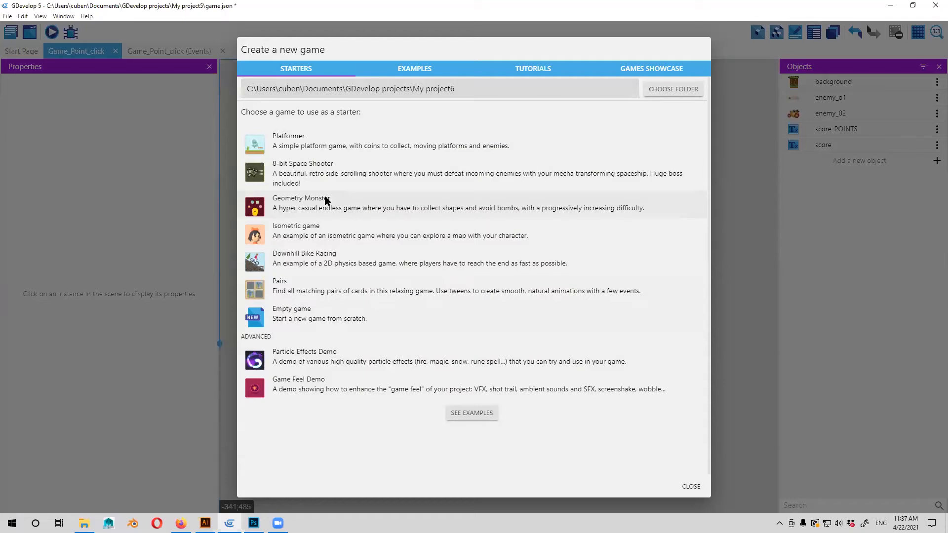
pyautogui.click(337, 321)
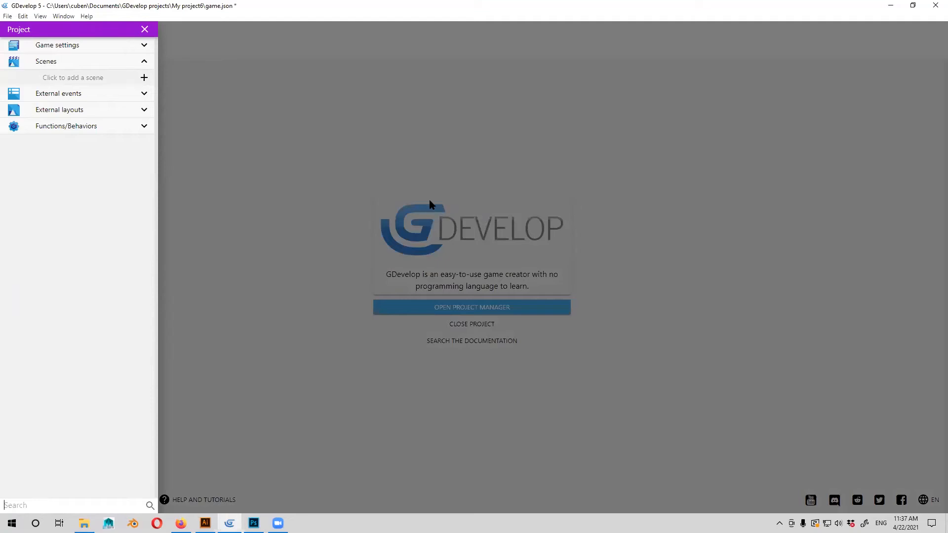
# Add a new scene to the project, open it and return to the project manager.
pyautogui.click(83, 79)
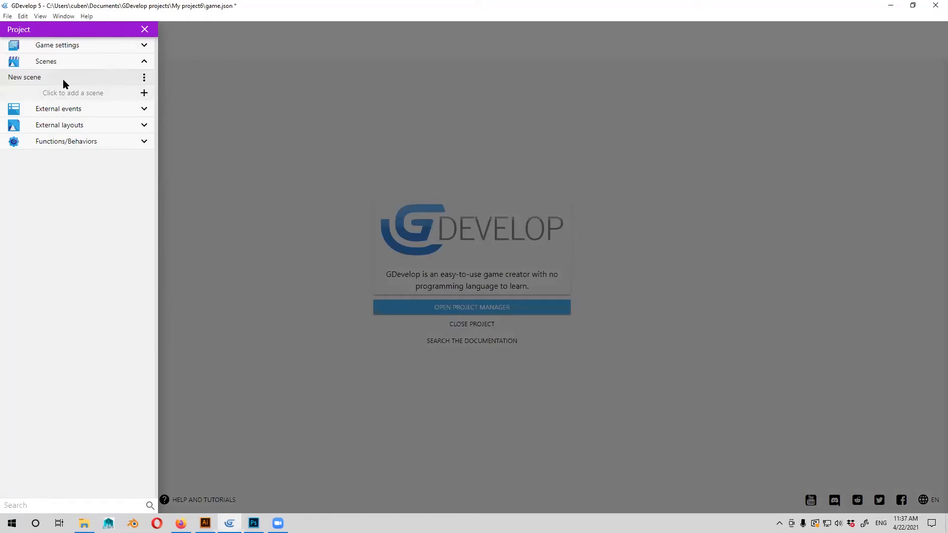
pyautogui.click(135, 84)
pyautogui.click(8, 29)
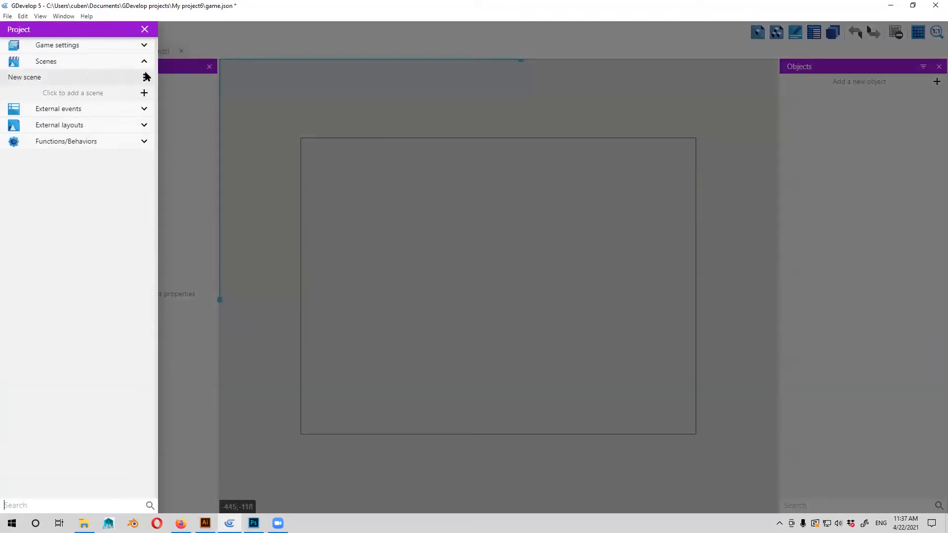
pyautogui.click(146, 77)
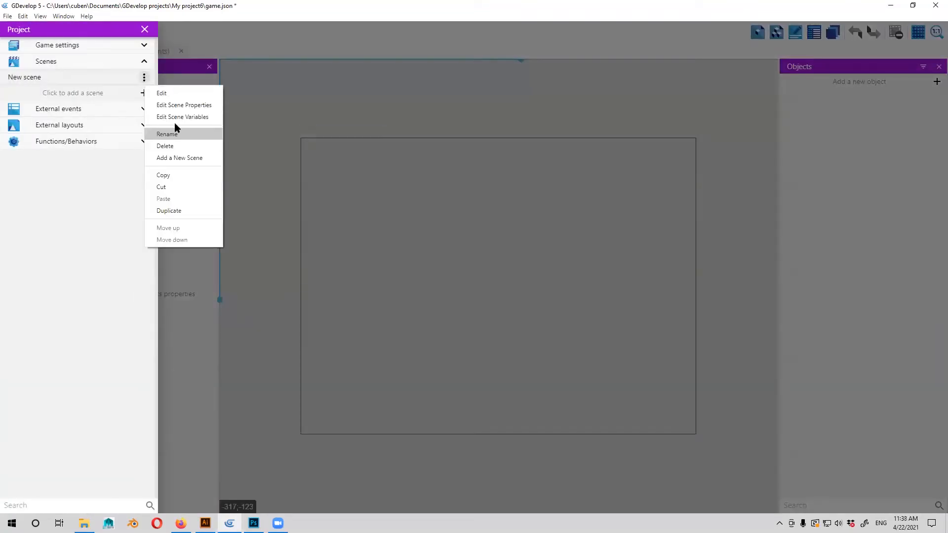
pyautogui.click(190, 146)
pyautogui.click(550, 259)
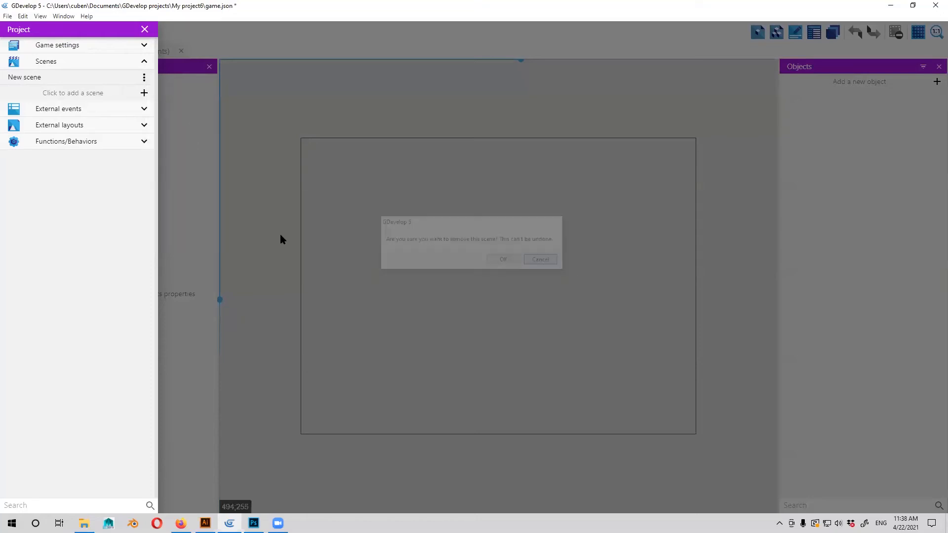
# Rename the new scene as Game level.
pyautogui.click(144, 79)
pyautogui.click(183, 131)
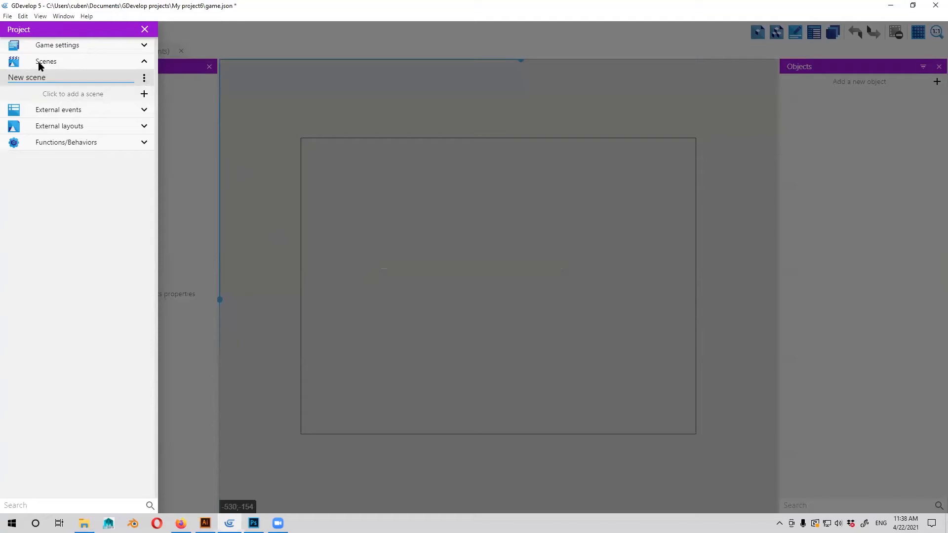
pyautogui.write('Game level')
pyautogui.click(189, 154)
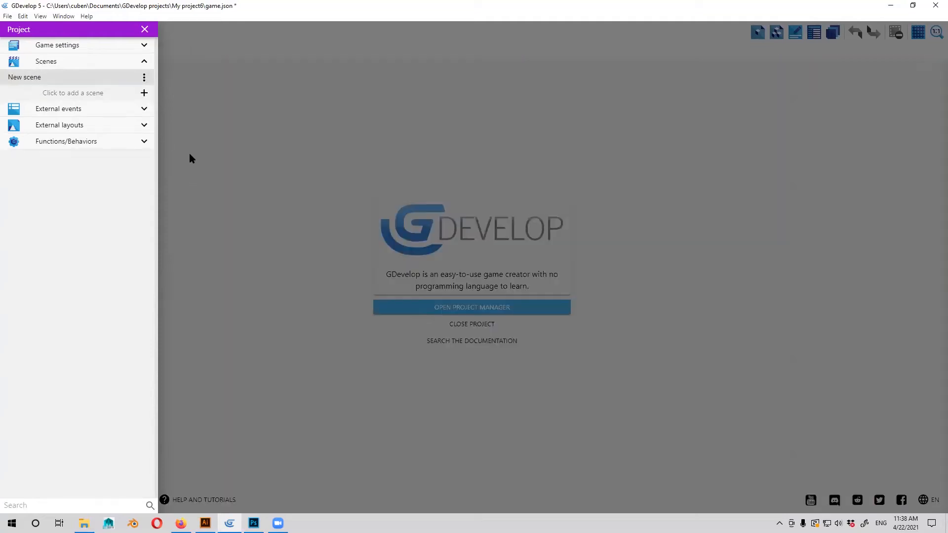
# Open the Game level scene from the project manager in the scene editor.
pyautogui.click(12, 33)
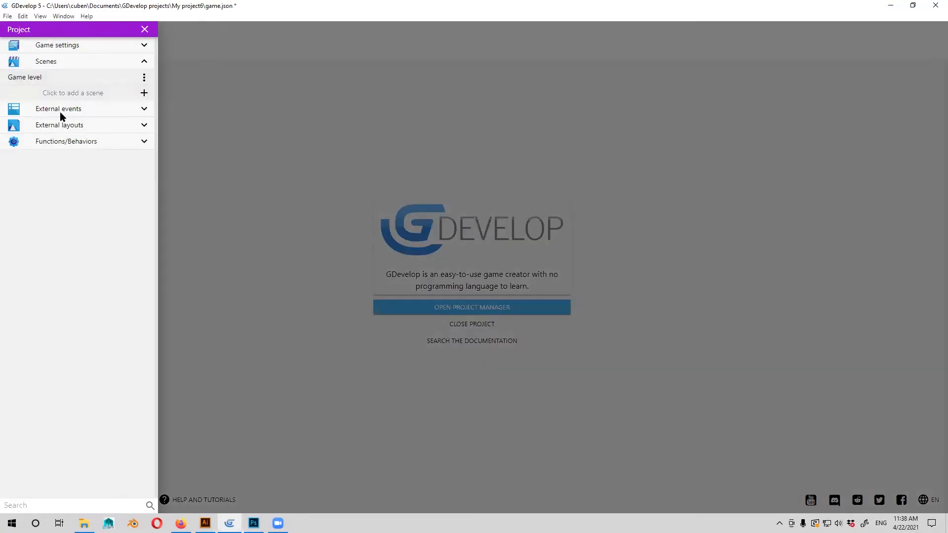
pyautogui.click(196, 143)
pyautogui.click(51, 72)
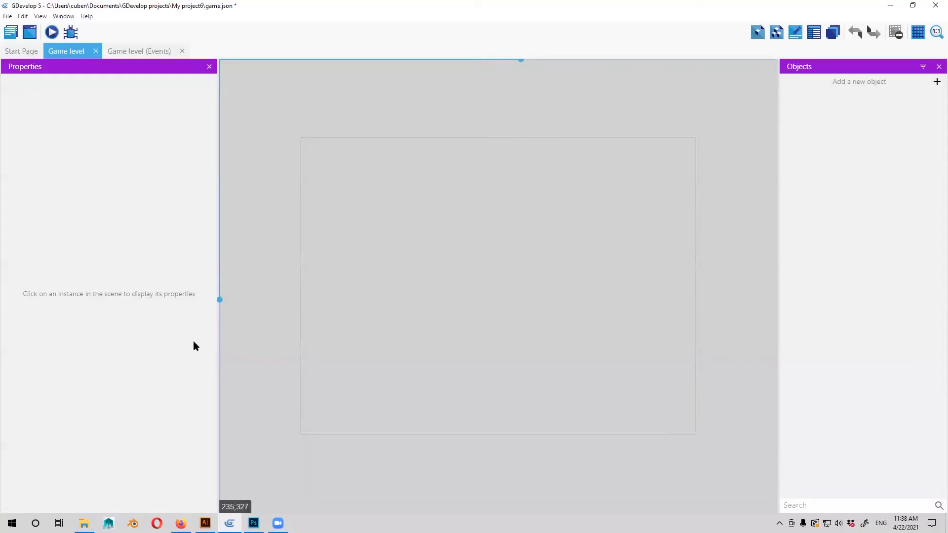
pyautogui.scroll(-3, 482, 311)
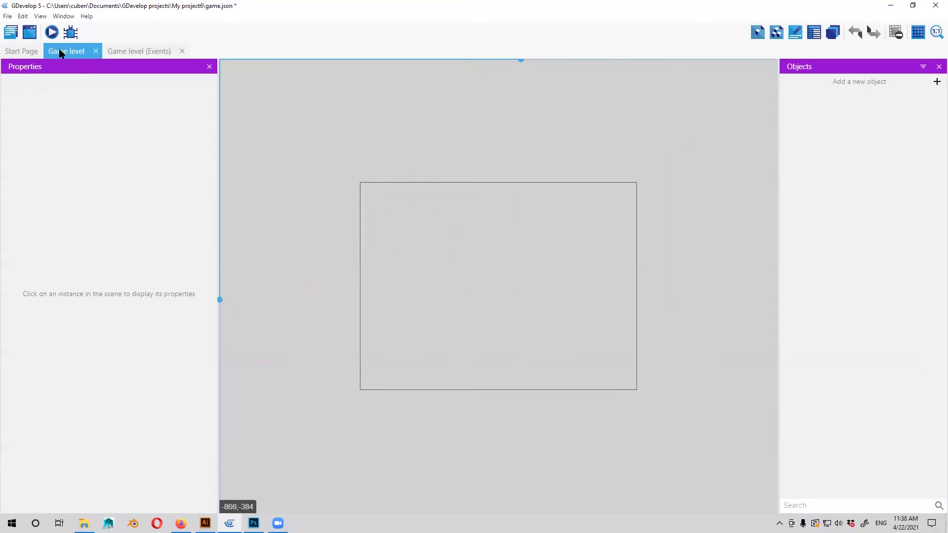
# Check the Game level scene's properties without changing them.
pyautogui.click(7, 35)
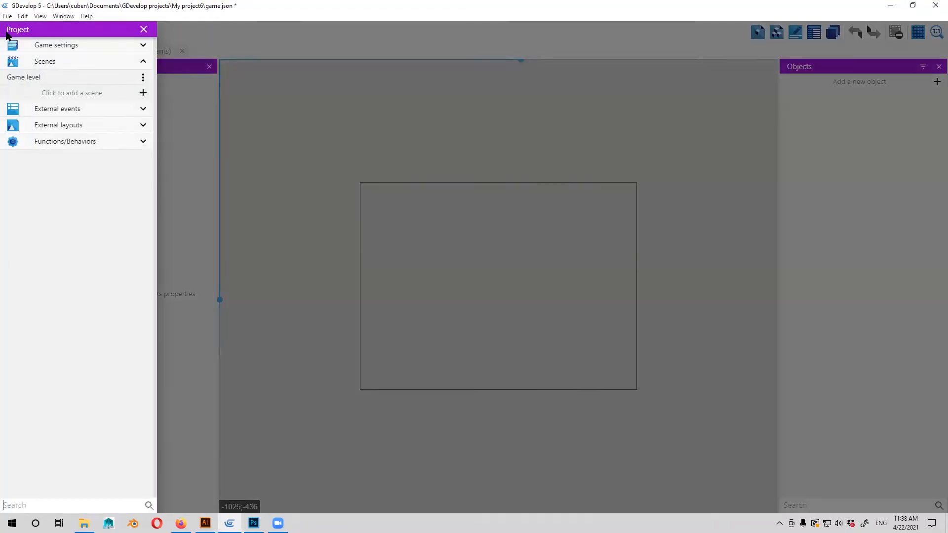
pyautogui.click(144, 78)
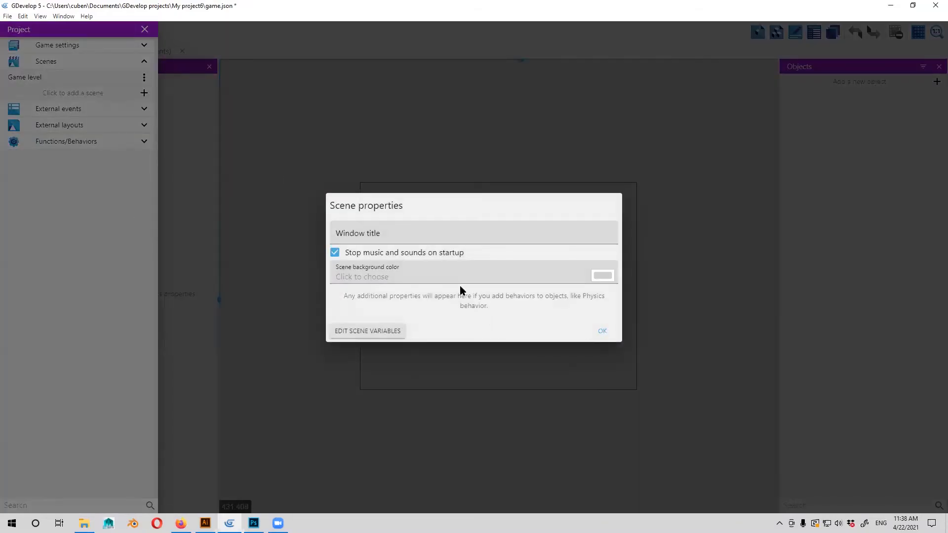
pyautogui.click(603, 331)
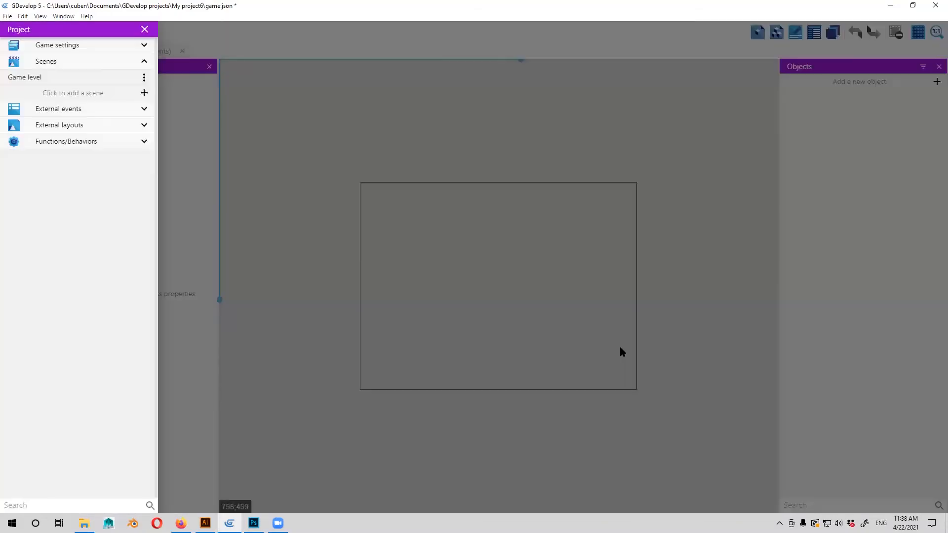
pyautogui.click(144, 78)
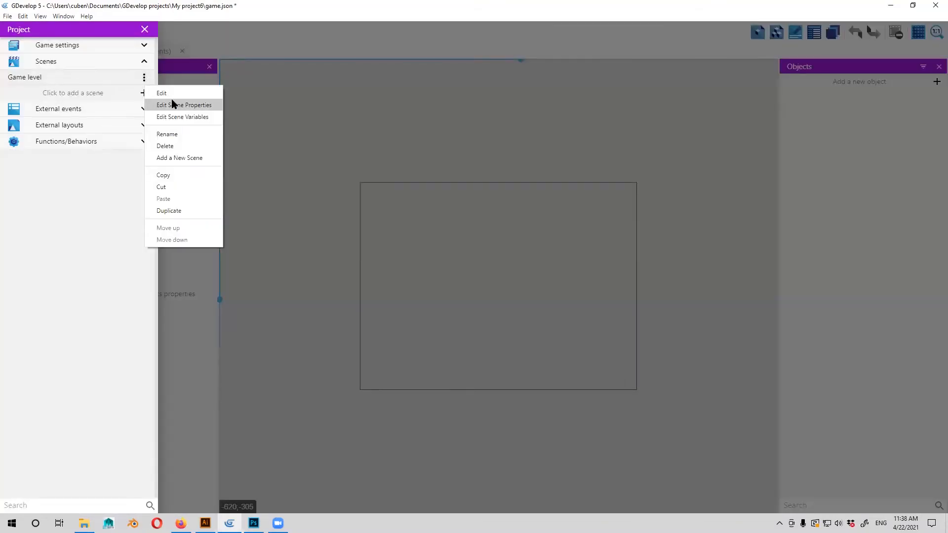
pyautogui.click(308, 127)
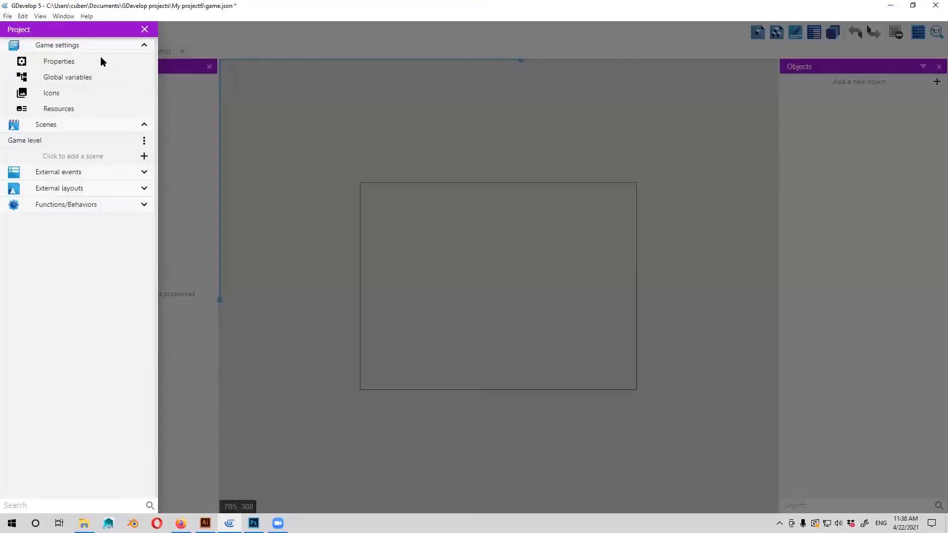
# Open the project's properties and set the game resolution width to 1200.
pyautogui.click(100, 58)
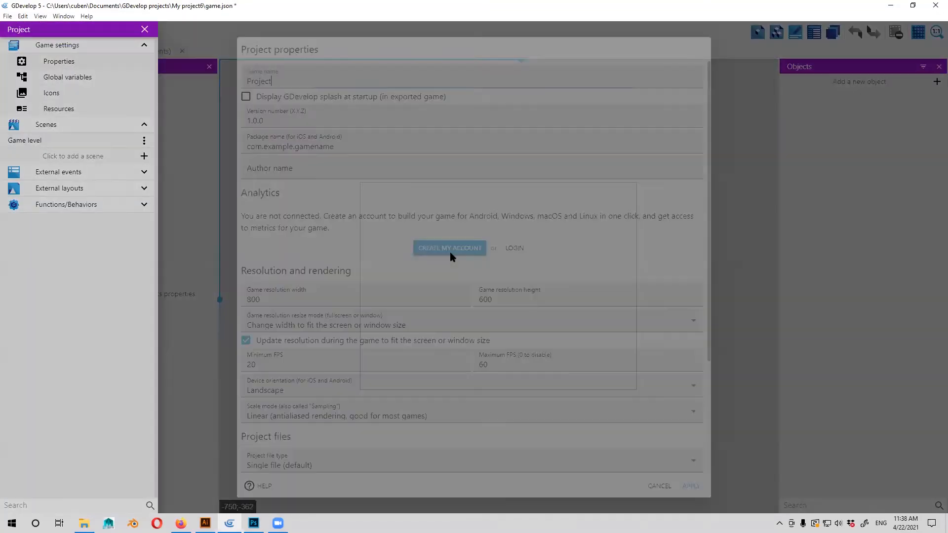
pyautogui.moveTo(247, 295); pyautogui.dragTo(402, 328)
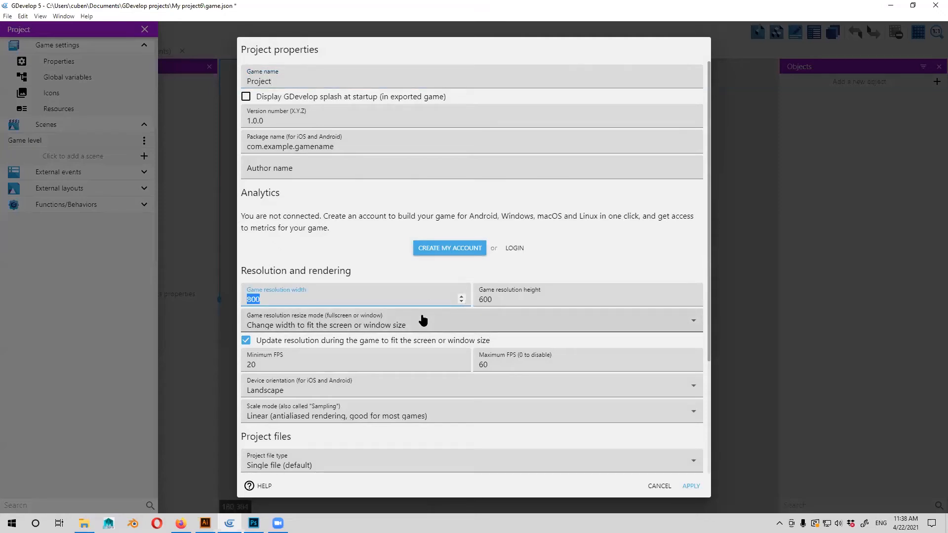
pyautogui.write('12000')
pyautogui.press('BackSpace')
# Set the game resolution height to 2000.
pyautogui.click(487, 300)
pyautogui.moveTo(486, 300); pyautogui.dragTo(506, 302)
pyautogui.doubleClick(503, 300)
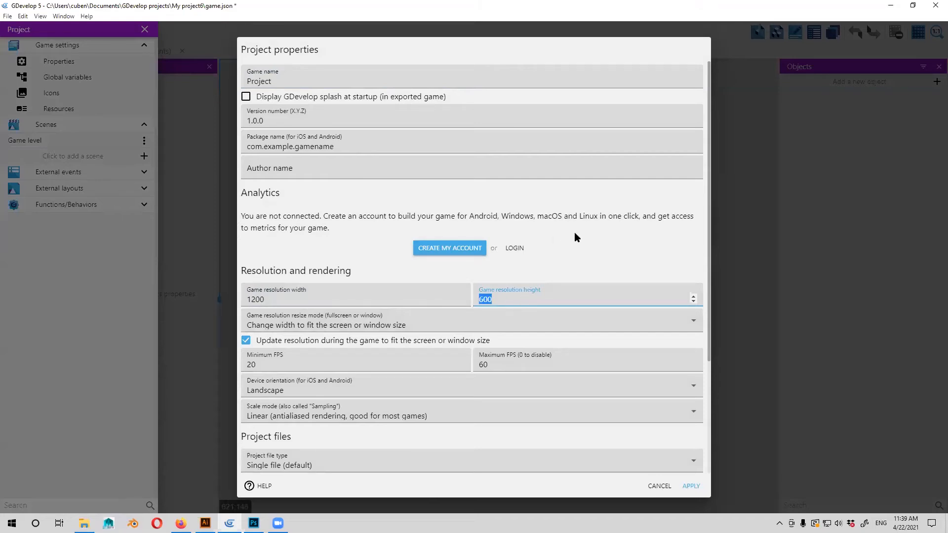
pyautogui.write('2000')
pyautogui.click(276, 305)
pyautogui.click(504, 298)
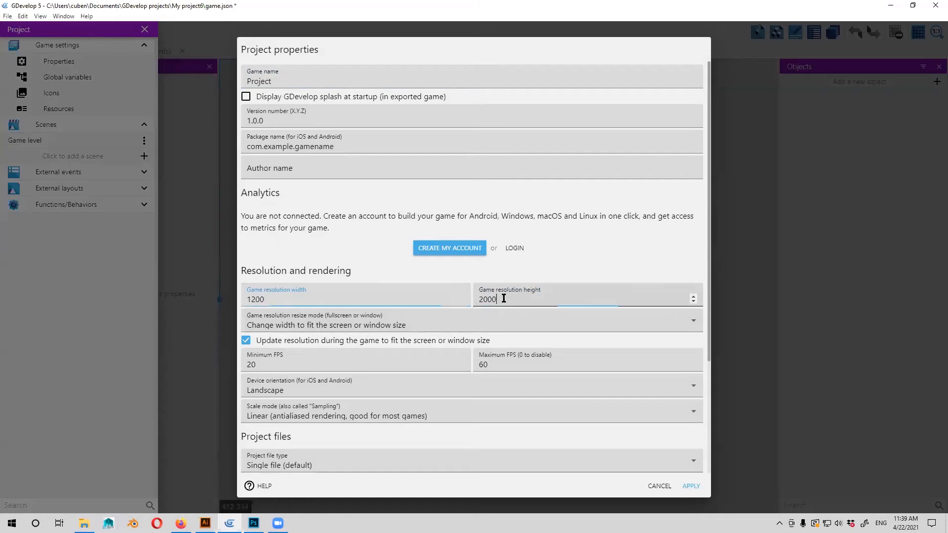
# Set the game resolution height to 1600, apply the project properties and return to the scene.
pyautogui.moveTo(483, 299); pyautogui.dragTo(511, 306)
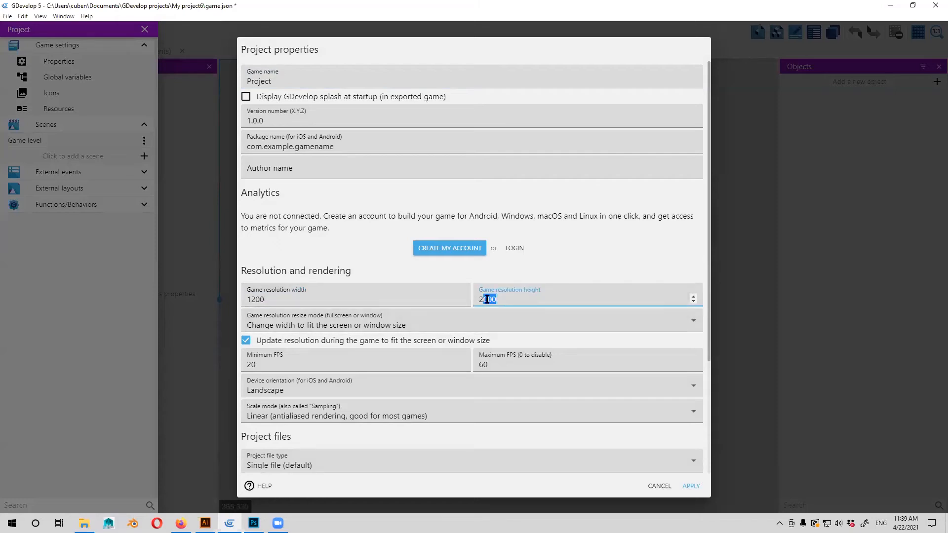
pyautogui.doubleClick(514, 302)
pyautogui.write('14')
pyautogui.write('00')
pyautogui.press('BackSpace')
pyautogui.press('BackSpace')
pyautogui.press('BackSpace')
pyautogui.write('600')
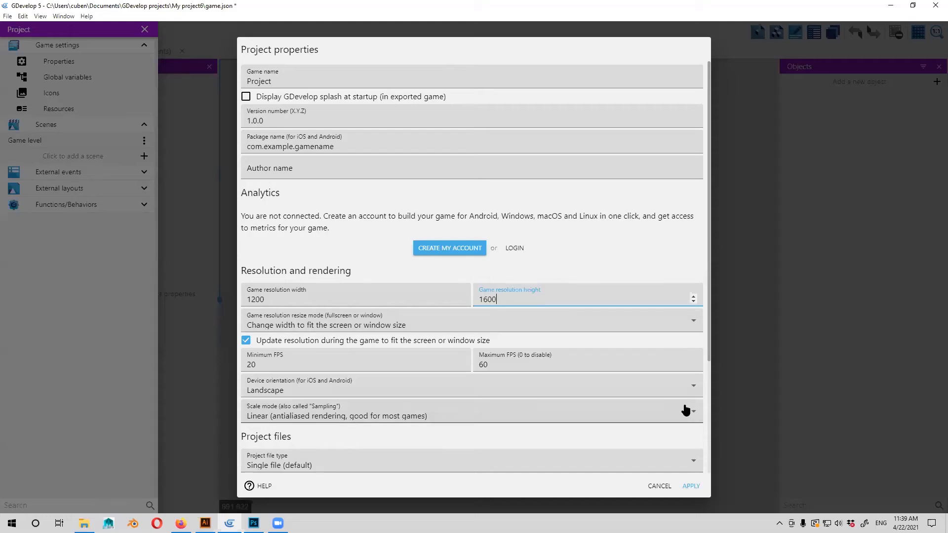
pyautogui.click(690, 483)
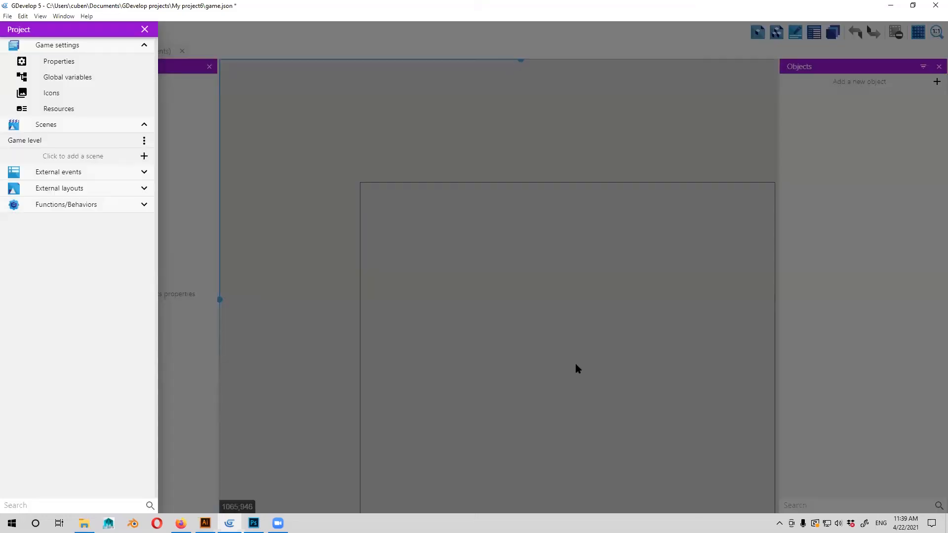
pyautogui.click(502, 200)
# Add a new Sprite object from scratch to the Game level scene and name it bg.
pyautogui.scroll(-4, 451, 226)
pyautogui.scroll(-3, 596, 314)
pyautogui.moveTo(573, 350); pyautogui.dragTo(512, 239)
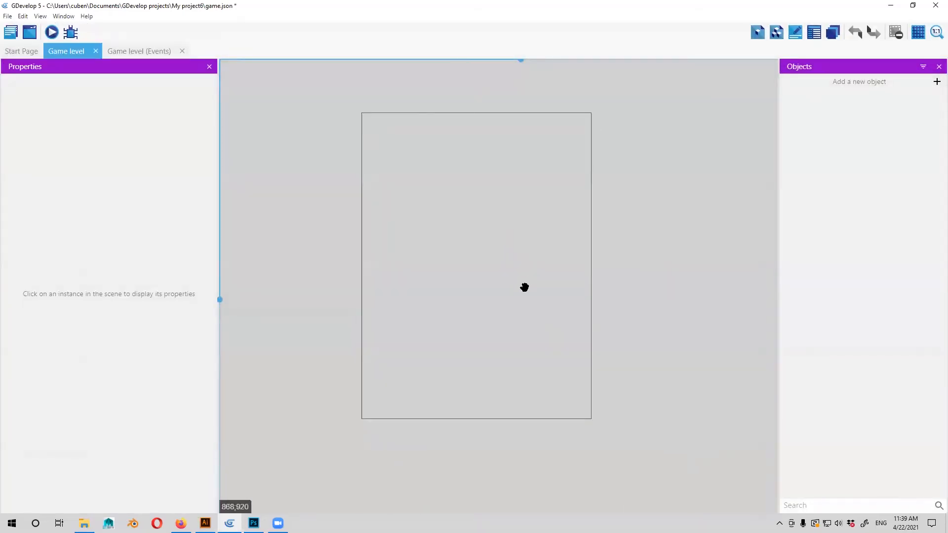
pyautogui.scroll(2, 481, 192)
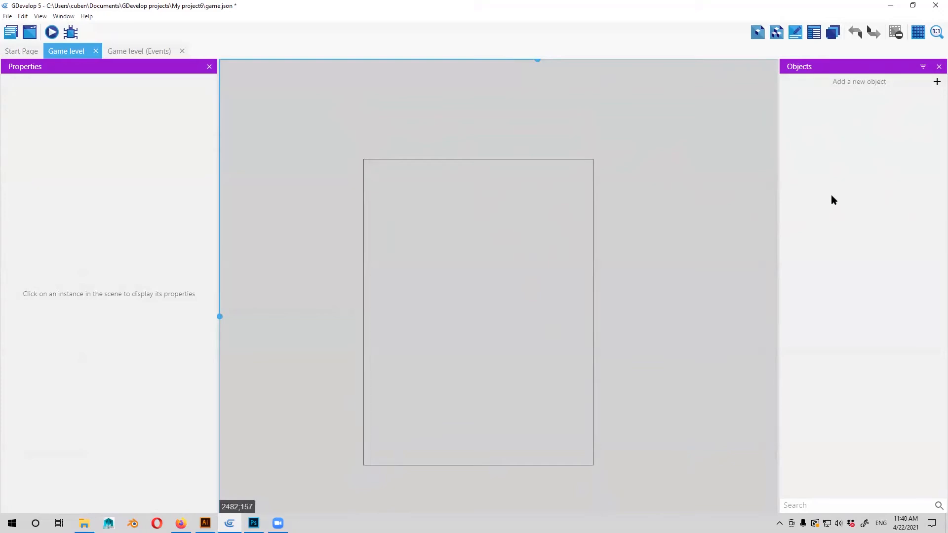
pyautogui.click(889, 84)
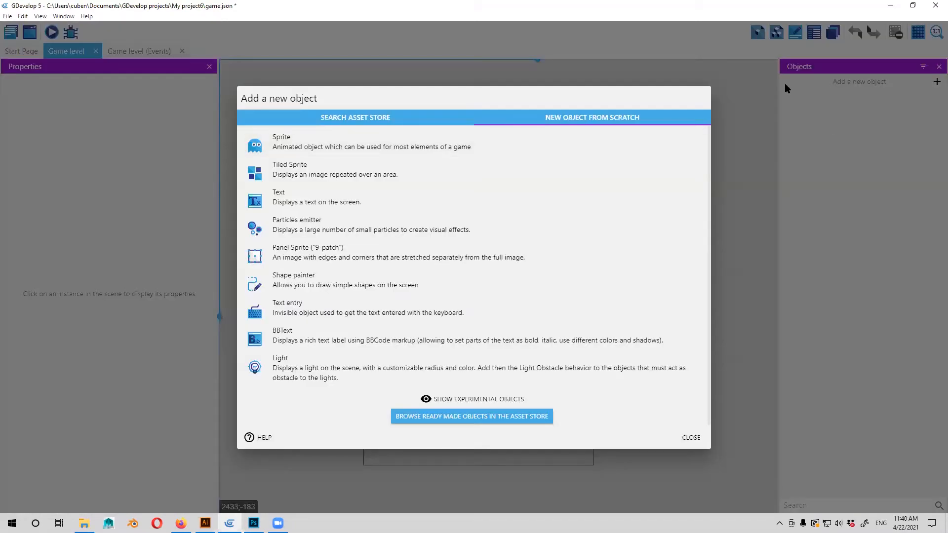
pyautogui.click(868, 79)
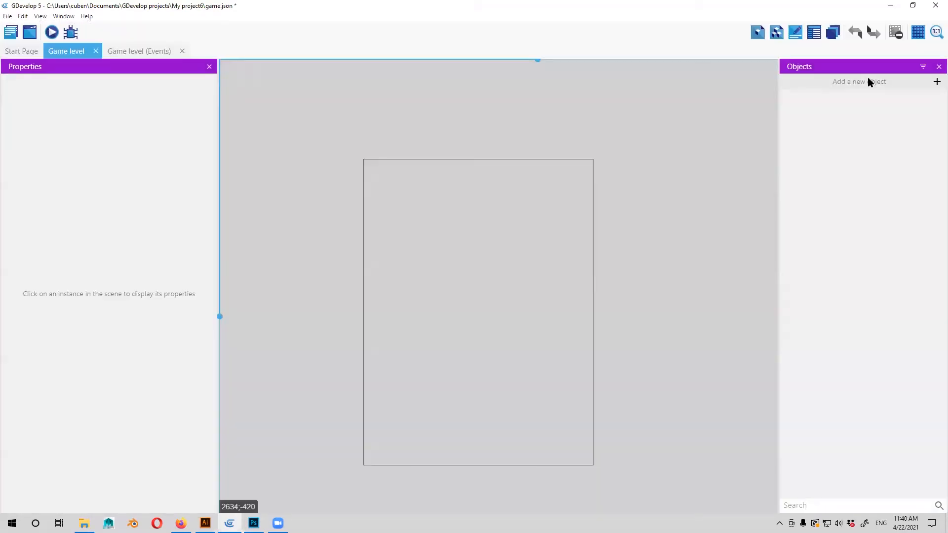
pyautogui.click(869, 83)
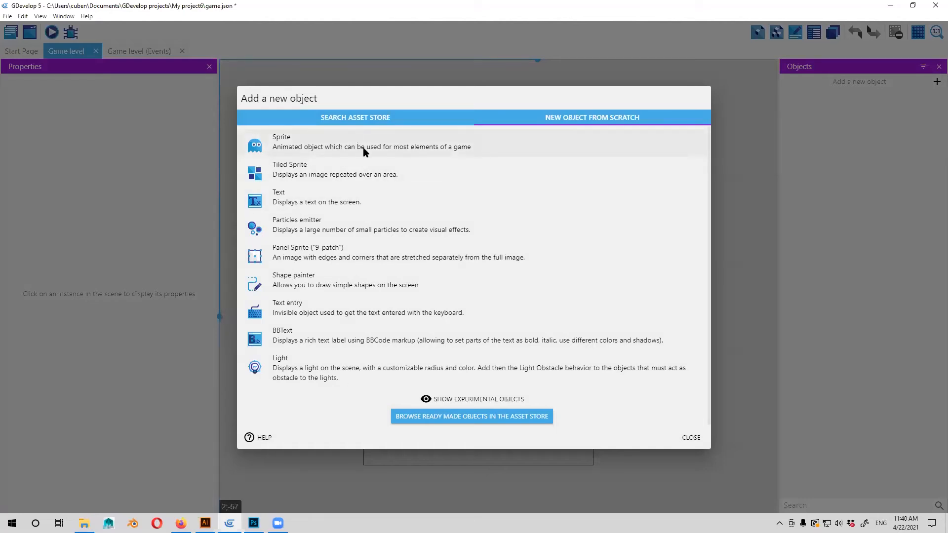
pyautogui.click(324, 141)
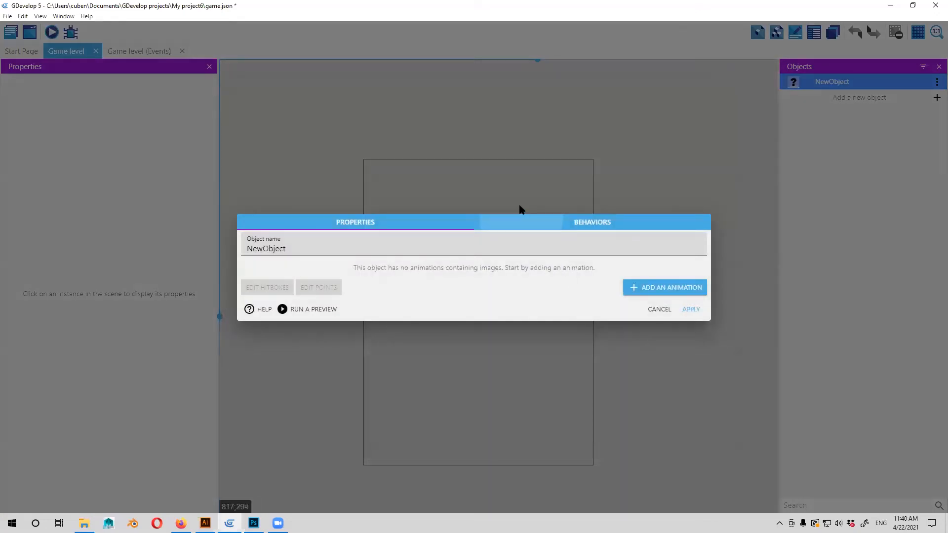
pyautogui.doubleClick(338, 252)
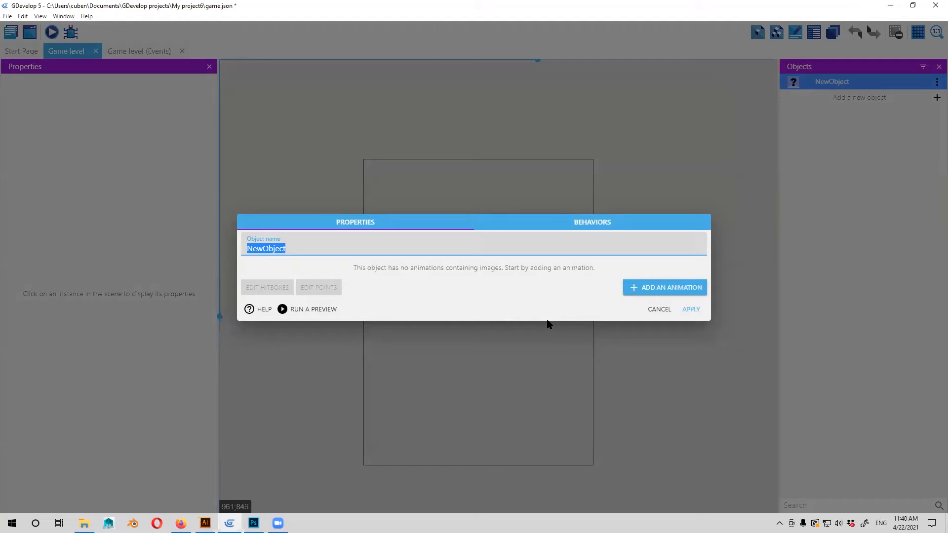
pyautogui.write('bg')
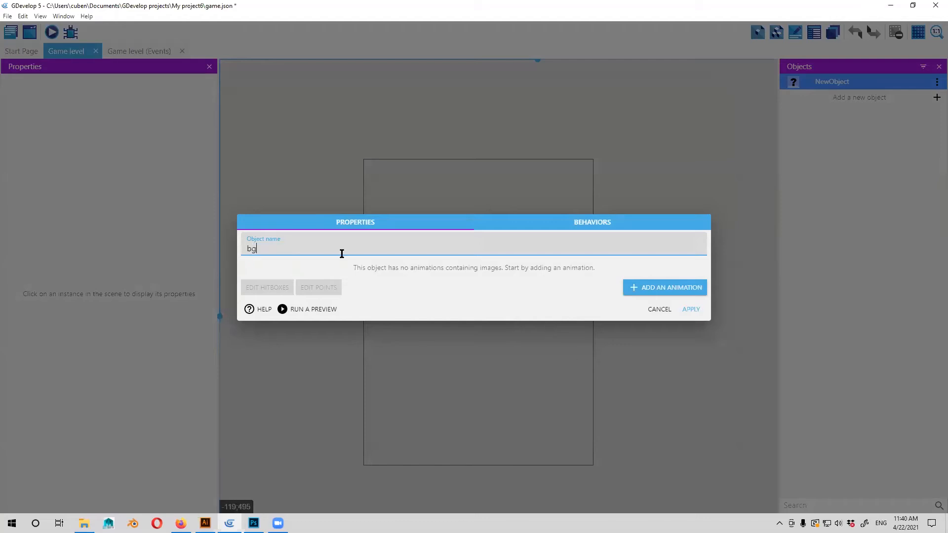
# Add an animation to the bg sprite and name the animation bg.
pyautogui.click(682, 289)
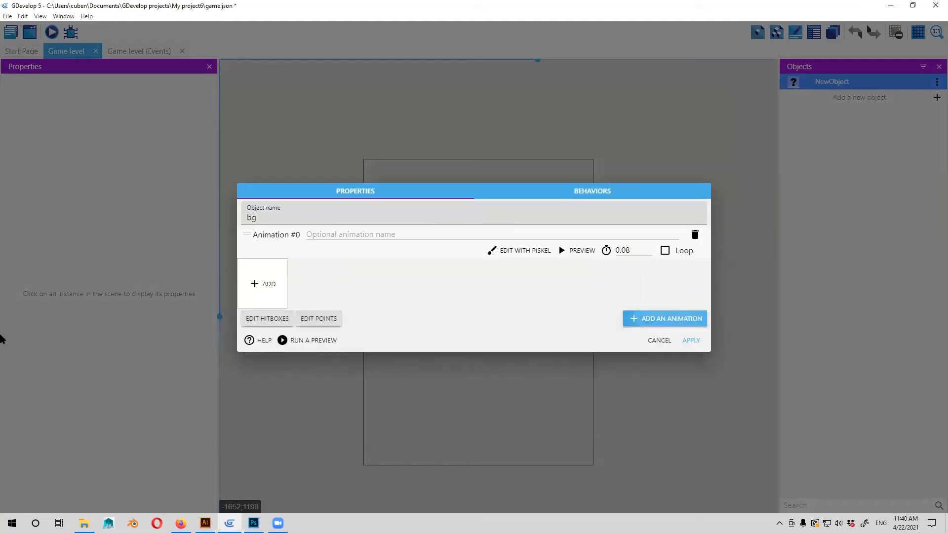
pyautogui.click(262, 284)
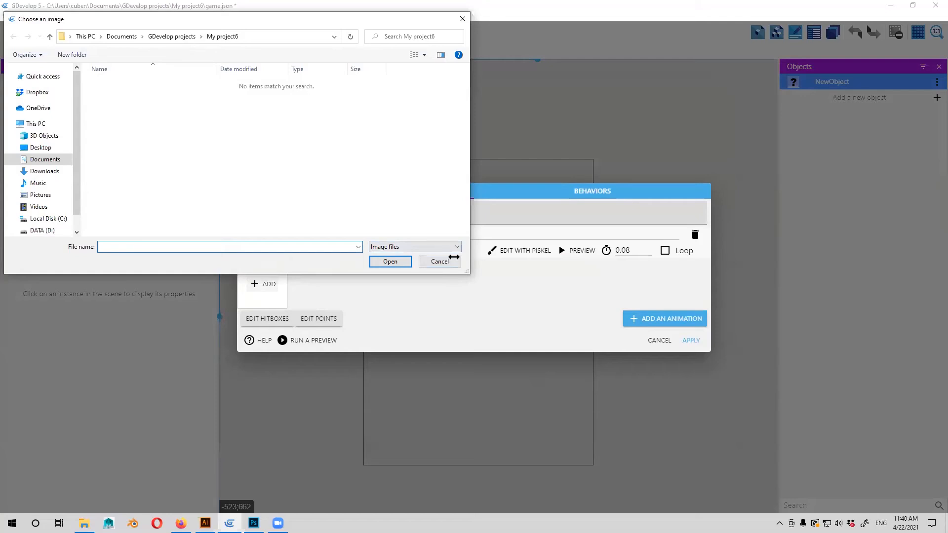
pyautogui.click(451, 261)
pyautogui.click(386, 235)
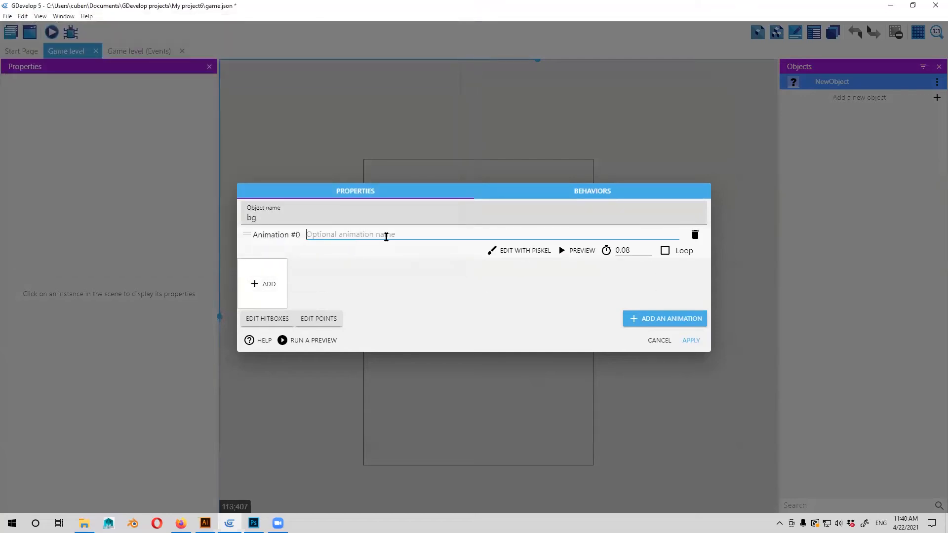
pyautogui.write('bg')
# Load the bg image from the enviornment folder in D:\game seminar into the animation, copying the file into the project folder.
pyautogui.click(267, 283)
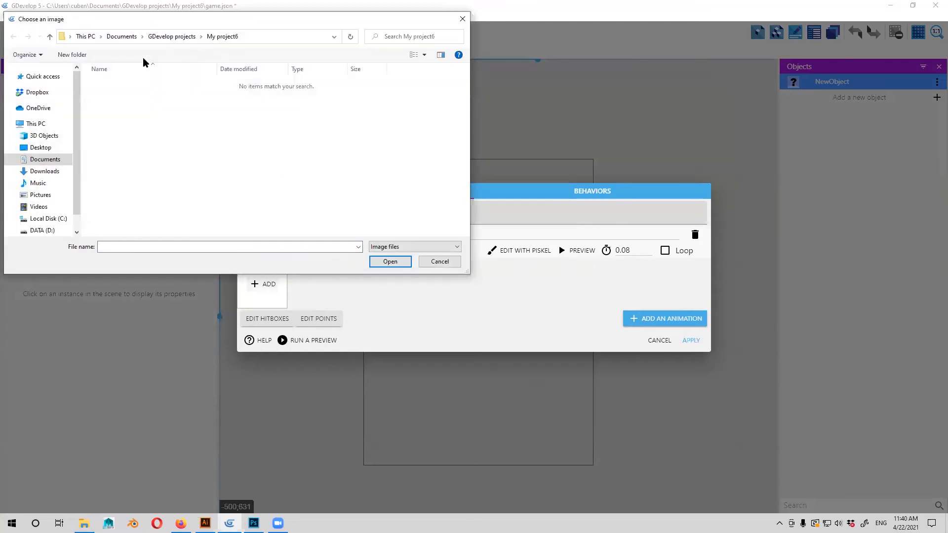
pyautogui.click(44, 231)
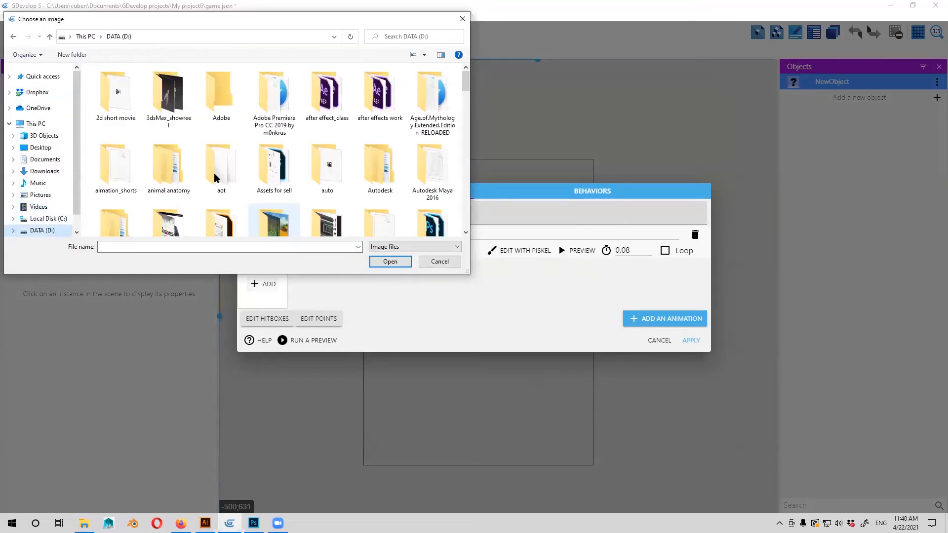
pyautogui.scroll(-5, 392, 94)
pyautogui.doubleClick(387, 94)
pyautogui.click(128, 95)
pyautogui.press('Return')
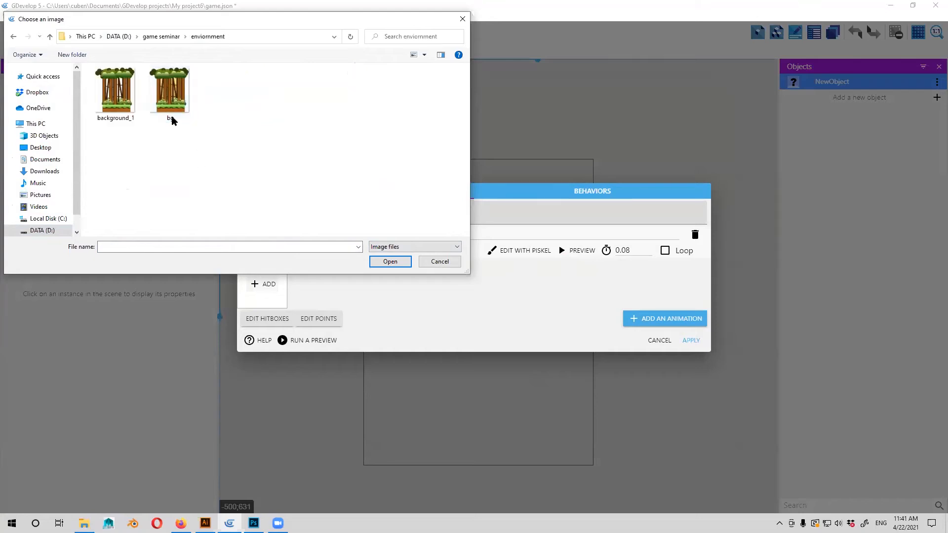
pyautogui.click(173, 117)
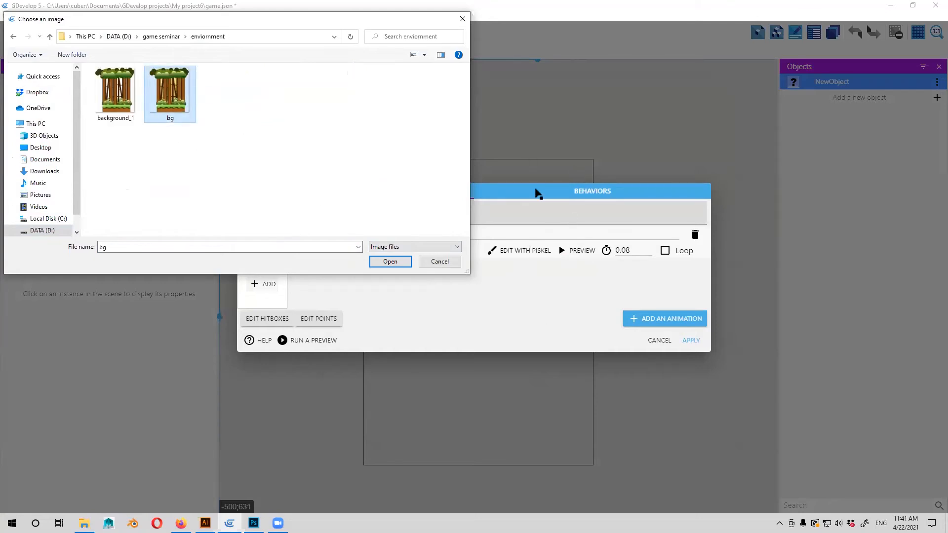
pyautogui.hotkey('alt', 'Tab')
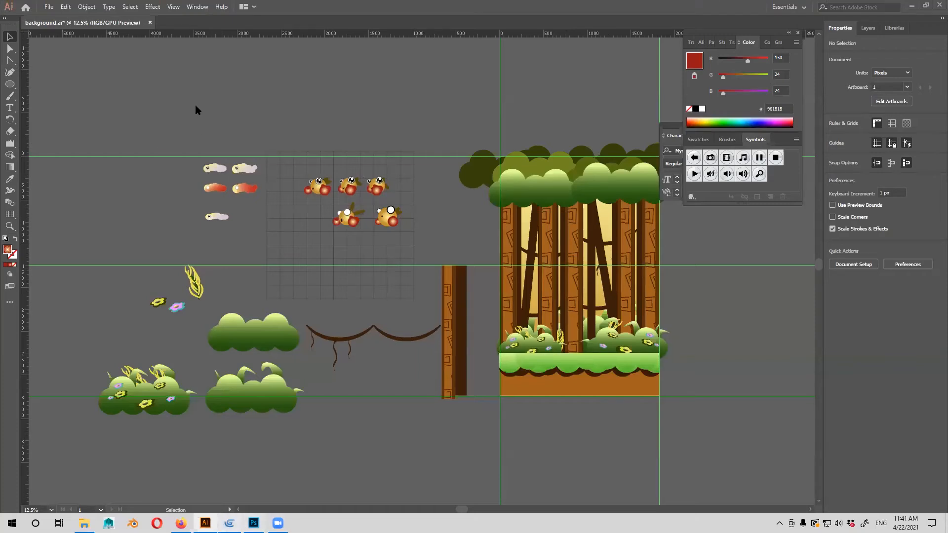
pyautogui.hotkey('alt', 'Tab')
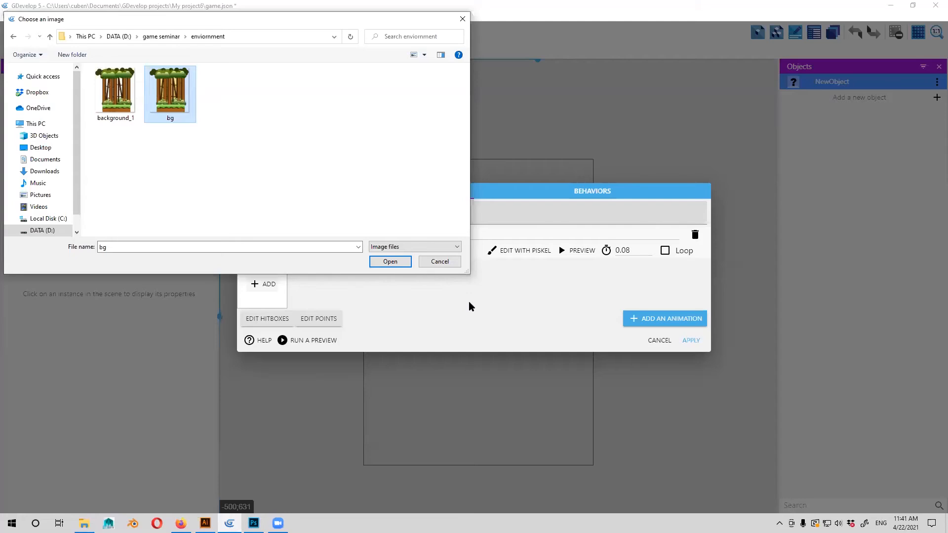
pyautogui.click(277, 291)
pyautogui.press('Return')
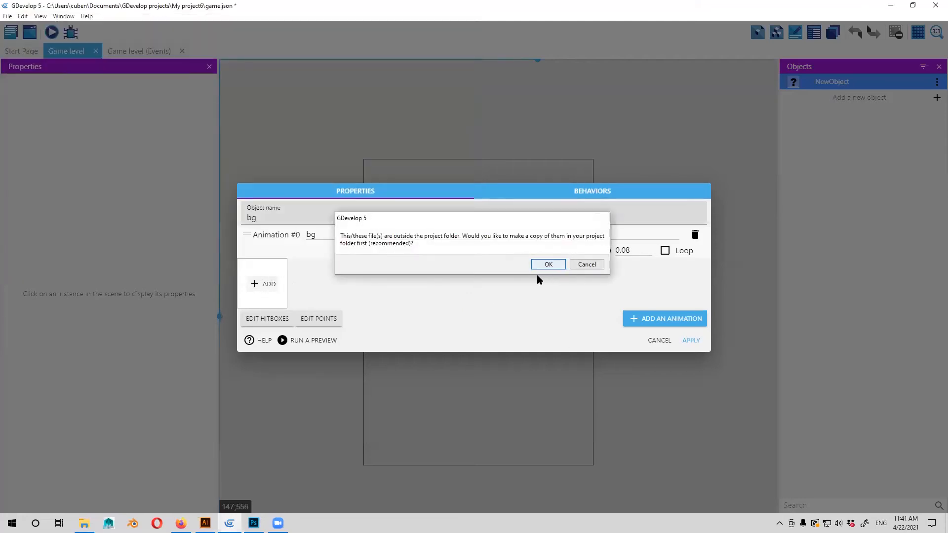
pyautogui.click(546, 266)
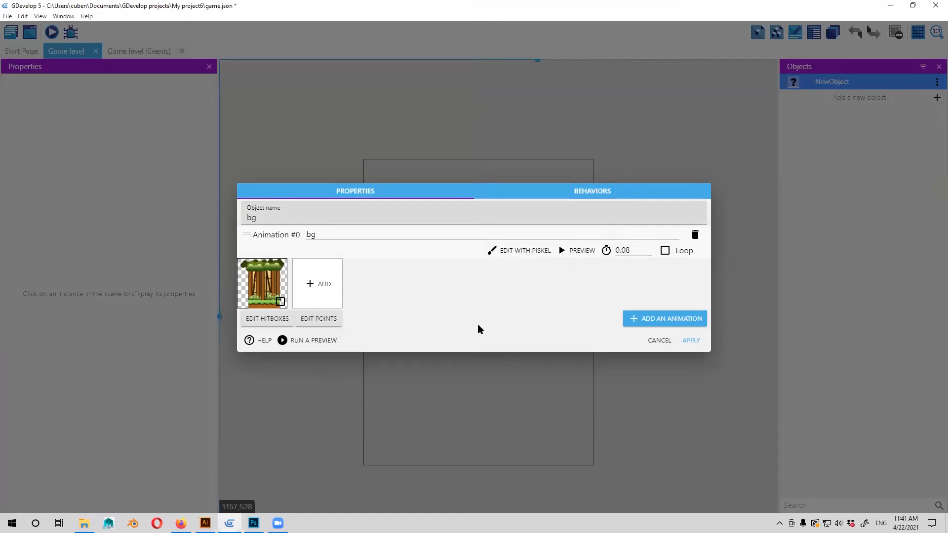
# Preview the bg animation, zooming out on the image, and apply the sprite object's settings.
pyautogui.click(584, 251)
pyautogui.click(273, 196)
pyautogui.click(275, 197)
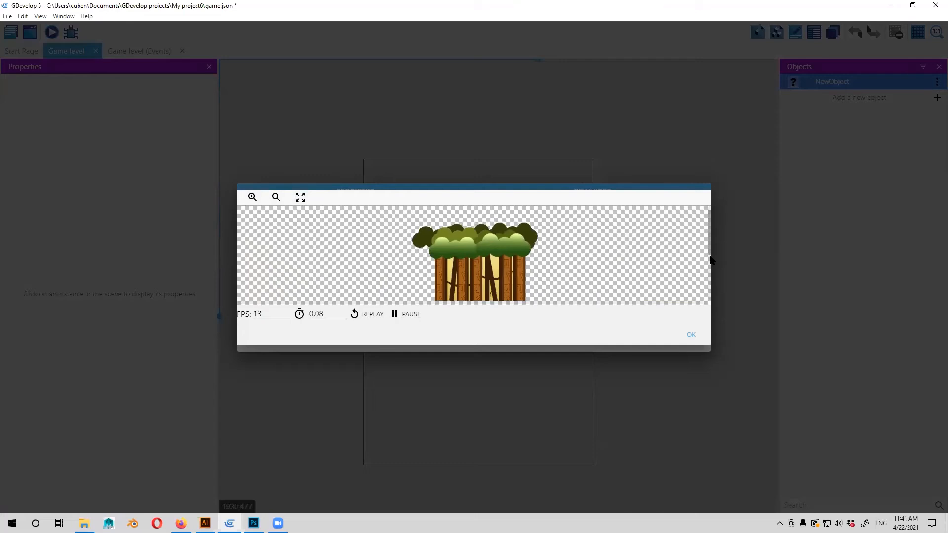
pyautogui.click(691, 336)
pyautogui.click(691, 340)
pyautogui.click(845, 80)
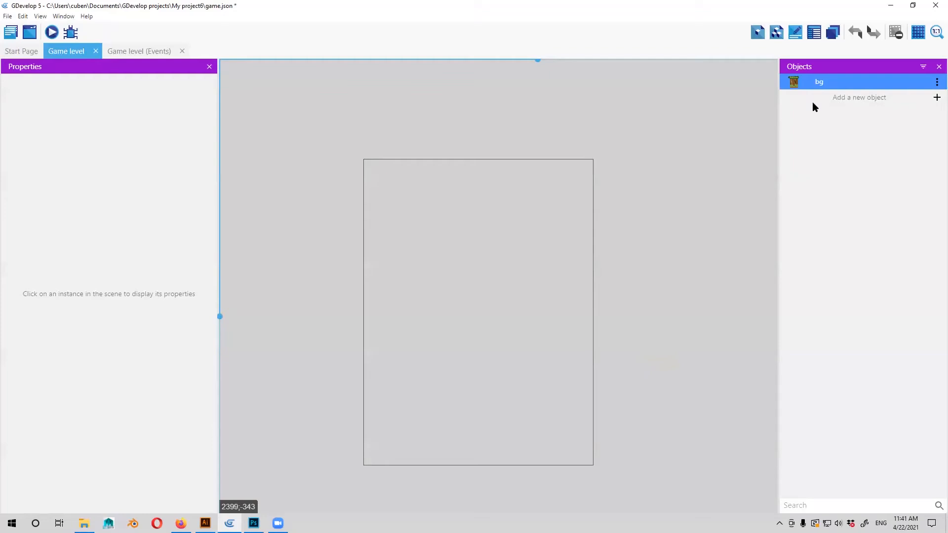
# Place the bg sprite in the scene and move it so its upper edge meets the top of the game frame.
pyautogui.moveTo(813, 84); pyautogui.dragTo(533, 264)
pyautogui.moveTo(630, 372); pyautogui.dragTo(382, 217)
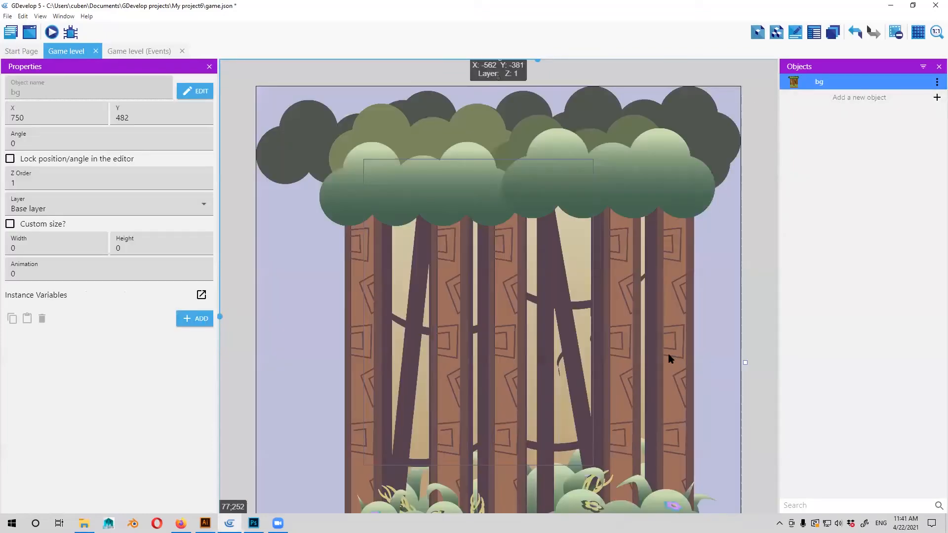
pyautogui.hscroll(1, 741, 401)
pyautogui.moveTo(681, 237); pyautogui.dragTo(672, 140)
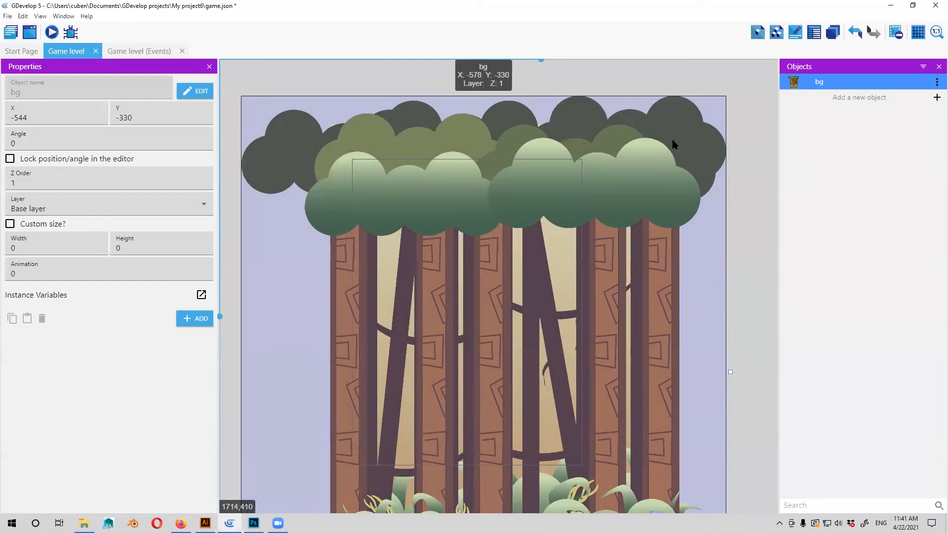
pyautogui.scroll(-1, 639, 213)
pyautogui.hscroll(1, 649, 204)
pyautogui.moveTo(662, 280); pyautogui.dragTo(634, 344)
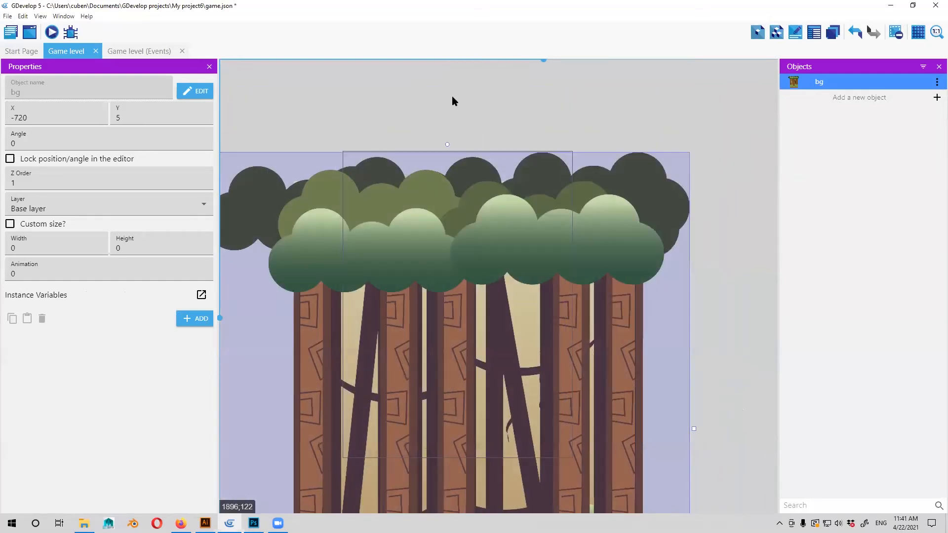
# Scale the background down to about 1657 by 1806 and position it over the game frame at about X -311, Y -150.
pyautogui.moveTo(635, 420); pyautogui.dragTo(675, 440)
pyautogui.moveTo(562, 367); pyautogui.dragTo(497, 189)
pyautogui.moveTo(498, 374); pyautogui.dragTo(463, 183)
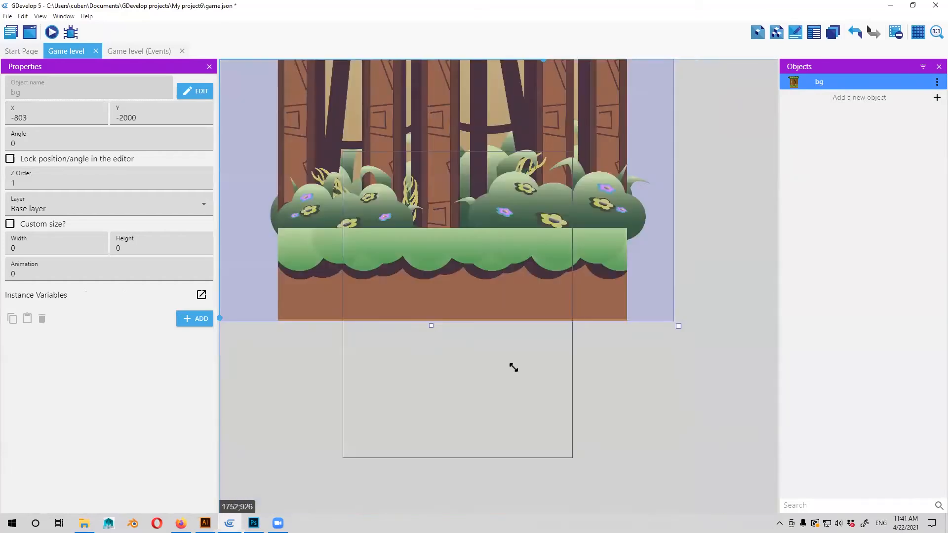
pyautogui.moveTo(681, 326); pyautogui.dragTo(566, 304)
pyautogui.moveTo(603, 474); pyautogui.dragTo(609, 476)
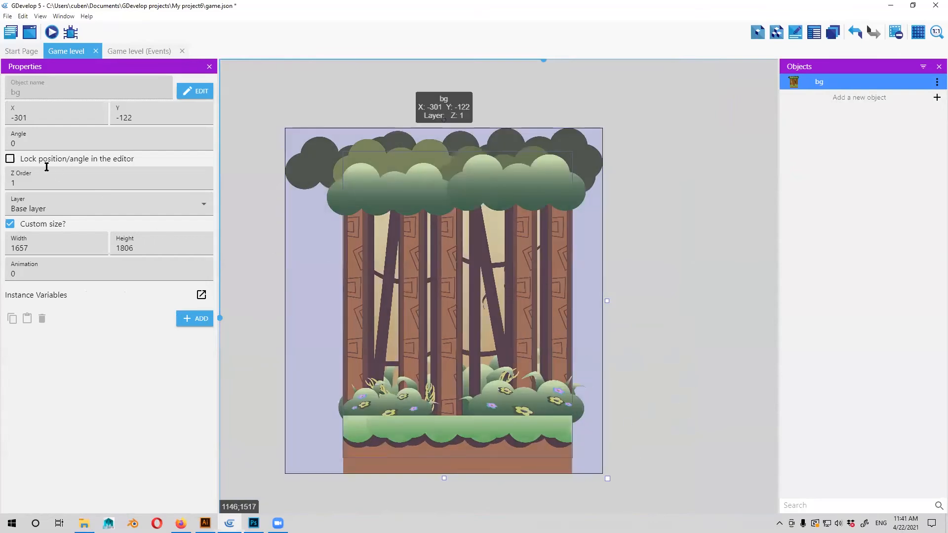
# Lock the background's position and angle in the editor and deselect it.
pyautogui.click(103, 158)
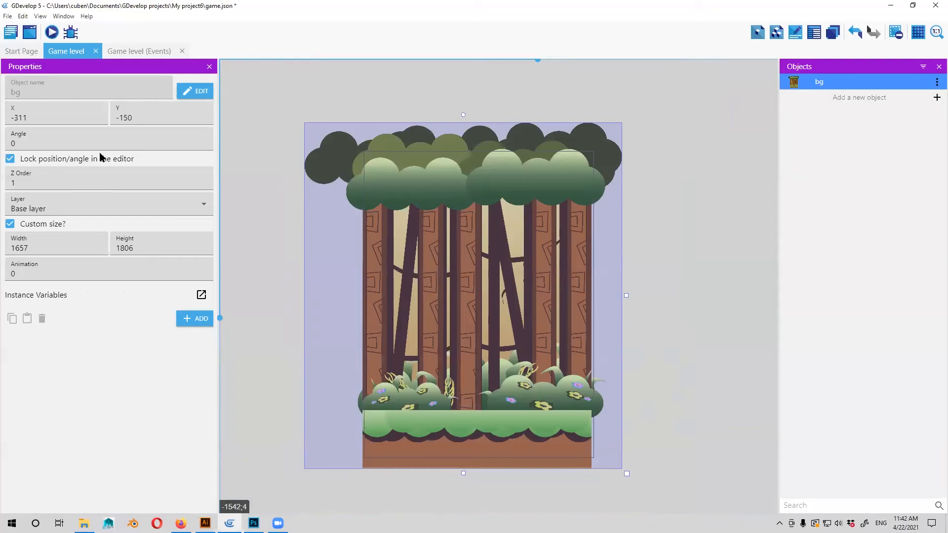
pyautogui.click(557, 347)
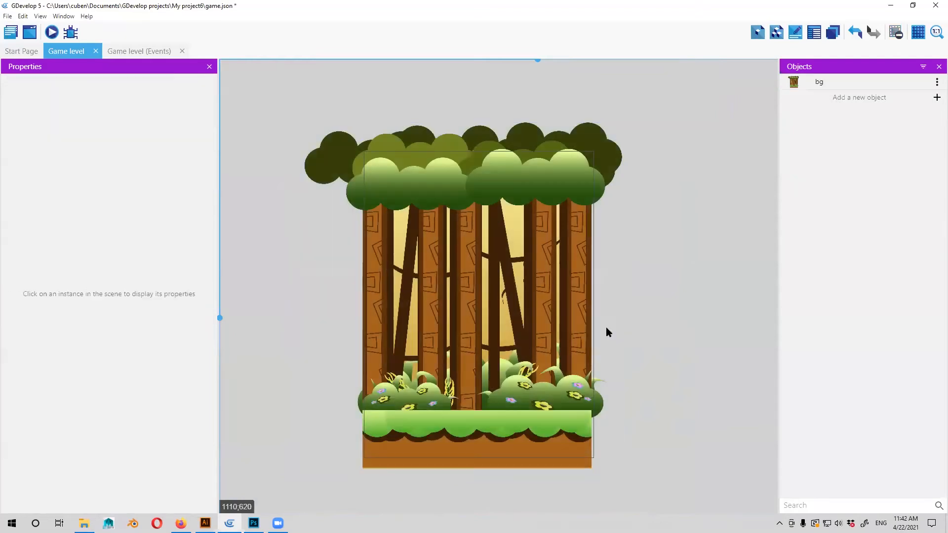
# Create a new sprite object and name it en_01.
pyautogui.moveTo(575, 309); pyautogui.dragTo(571, 309)
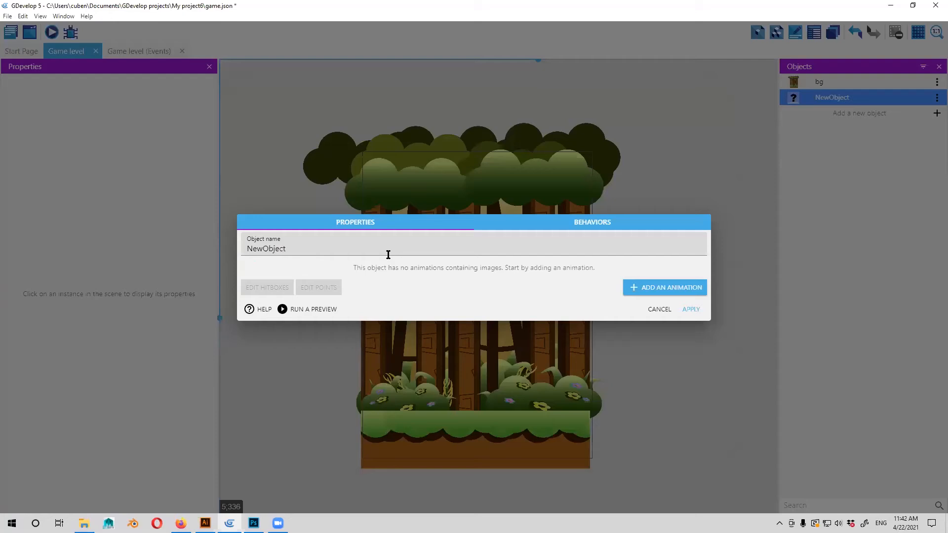
pyautogui.doubleClick(388, 255)
pyautogui.write('enemy')
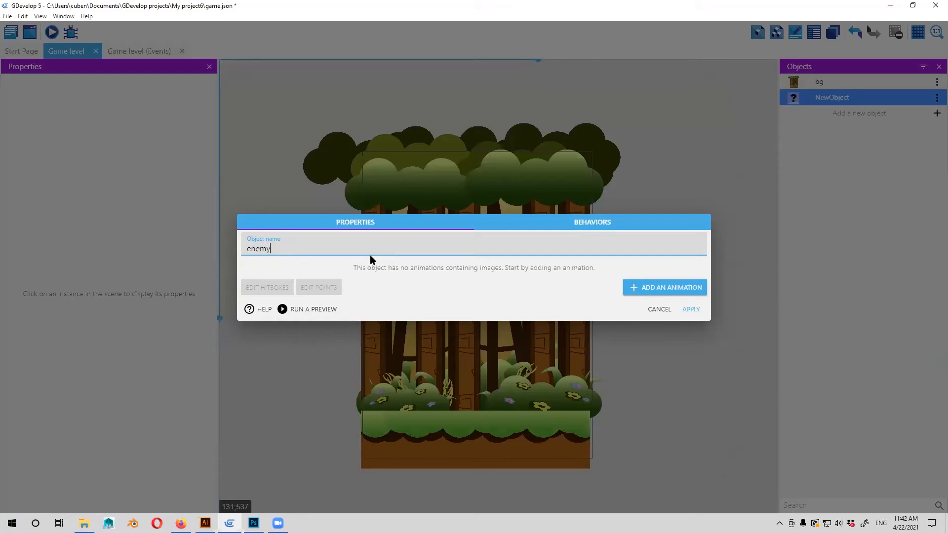
pyautogui.press('BackSpace')
pyautogui.press('BackSpace')
pyautogui.press('BackSpace')
pyautogui.write('_01')
# Add an animation with the ch_01, ch_01_1 and ch_02_1 images from the character folder, copying them into the project folder.
pyautogui.click(642, 290)
pyautogui.click(285, 286)
pyautogui.click(49, 36)
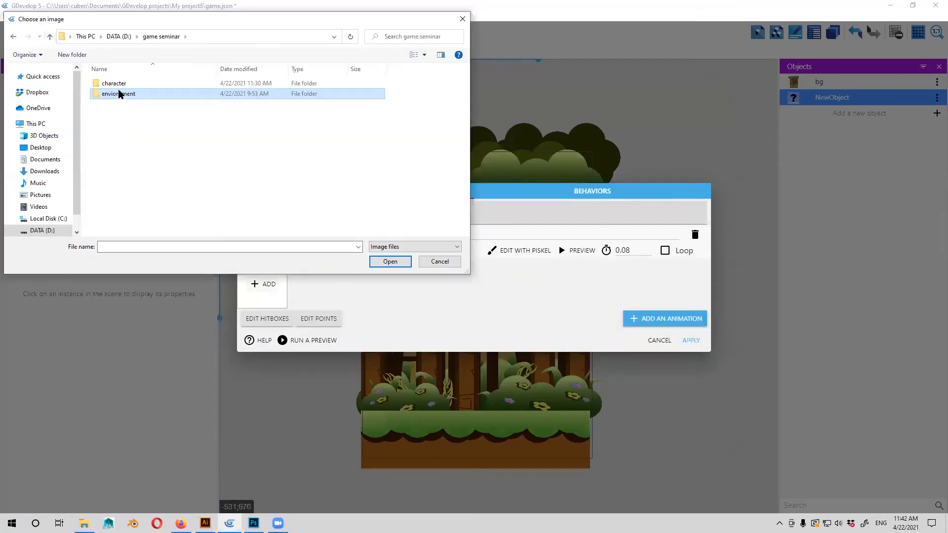
pyautogui.doubleClick(113, 83)
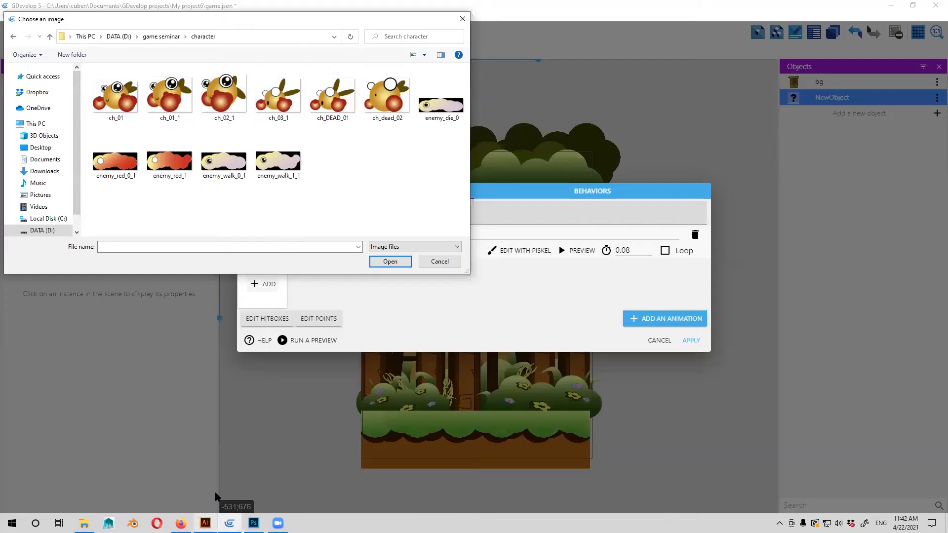
pyautogui.click(116, 96)
pyautogui.keyDown('shift'); pyautogui.click(223, 96); pyautogui.keyUp('shift')
pyautogui.press('Return')
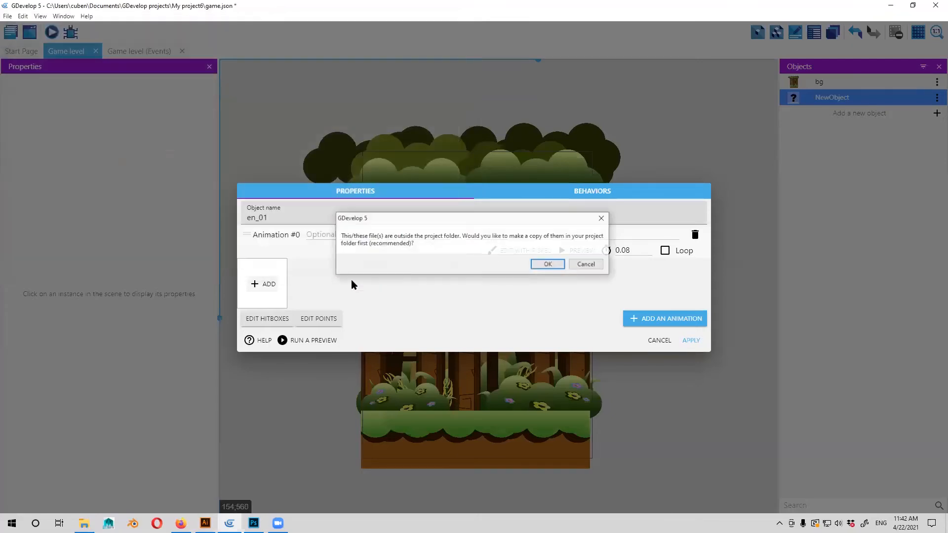
pyautogui.click(541, 265)
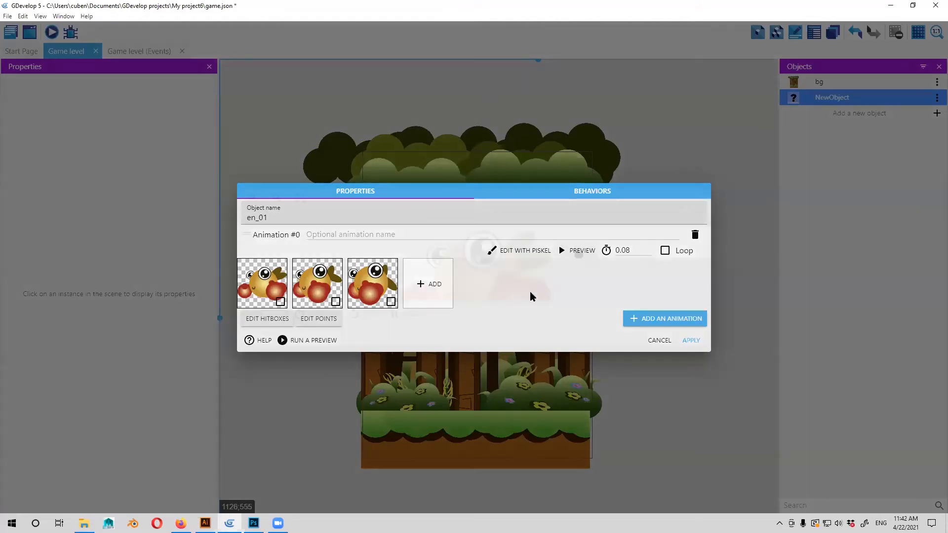
# Preview the en_01 animation and turn on looping for it.
pyautogui.click(577, 250)
pyautogui.click(357, 316)
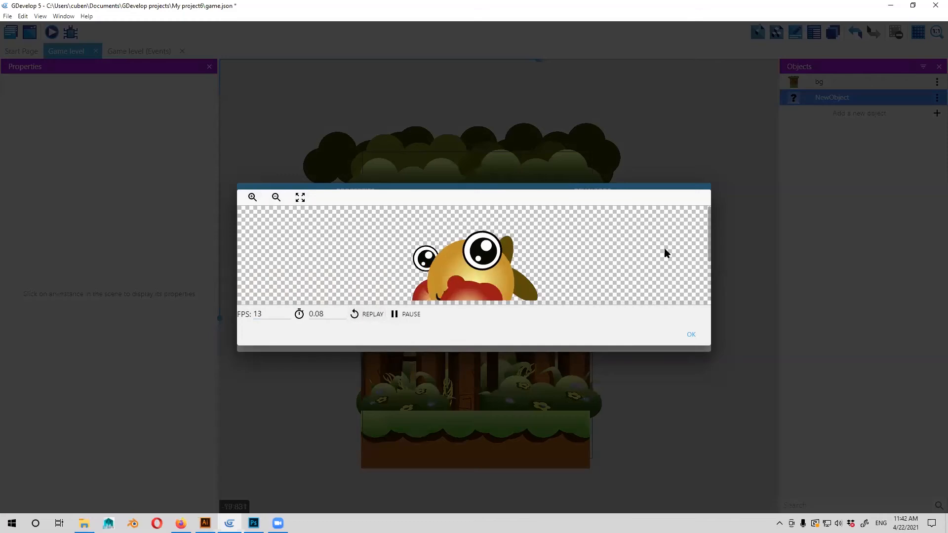
pyautogui.press('Escape')
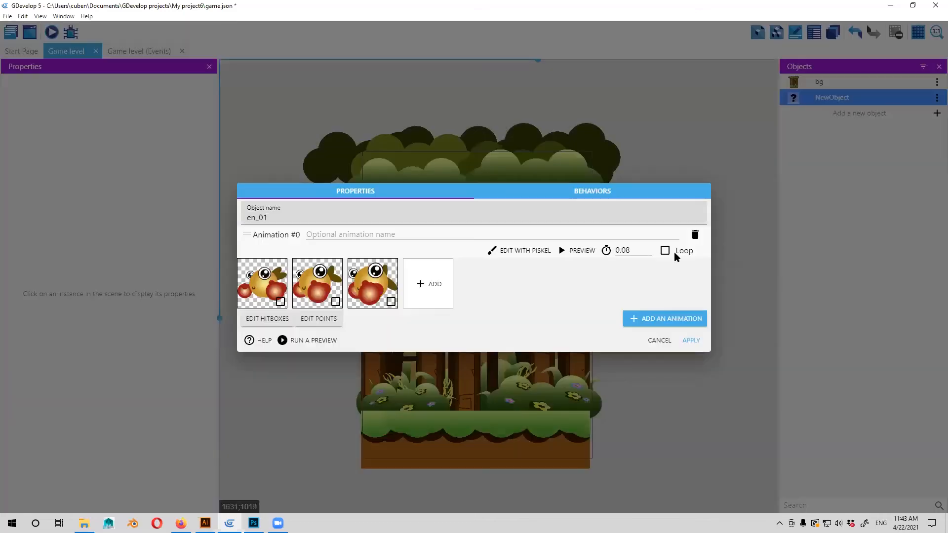
pyautogui.click(673, 254)
pyautogui.click(570, 252)
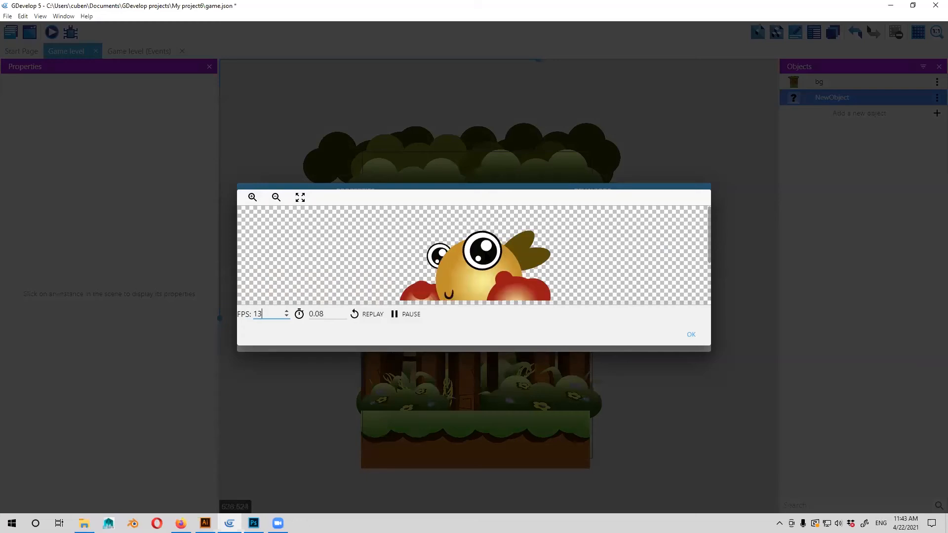
pyautogui.click(692, 334)
# Try slower playback for the animation in the preview, with frame times of 1.5 and 1 second.
pyautogui.moveTo(633, 251); pyautogui.dragTo(576, 253)
pyautogui.click(624, 257)
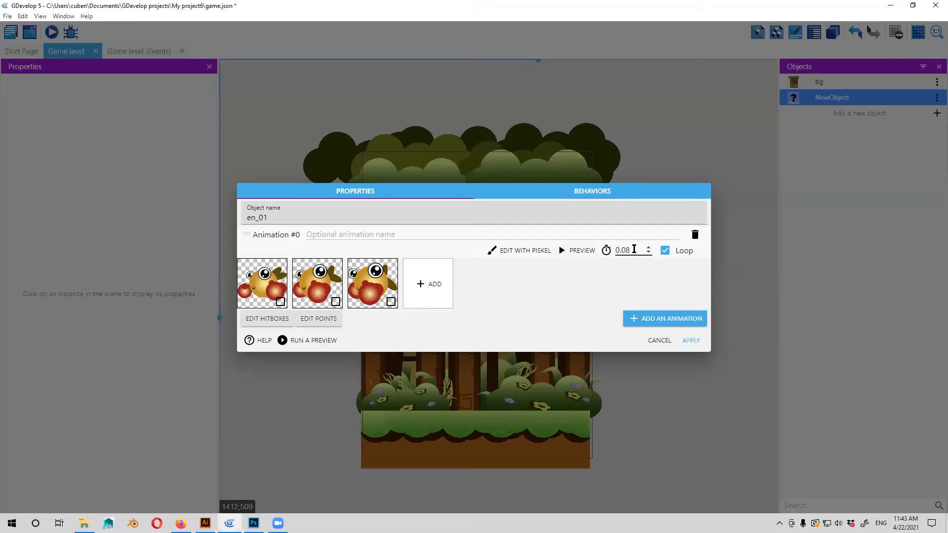
pyautogui.click(573, 251)
pyautogui.click(255, 315)
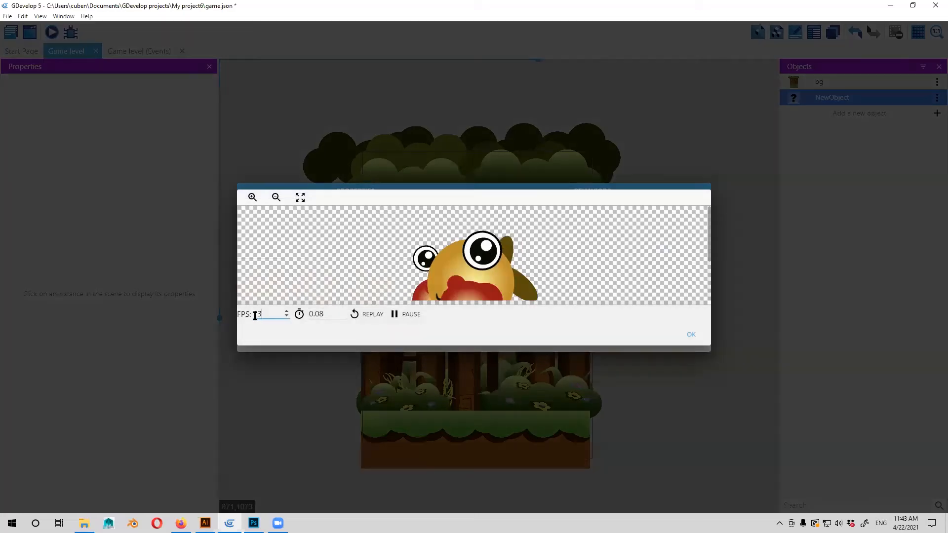
pyautogui.hotkey('ctrl', 'a')
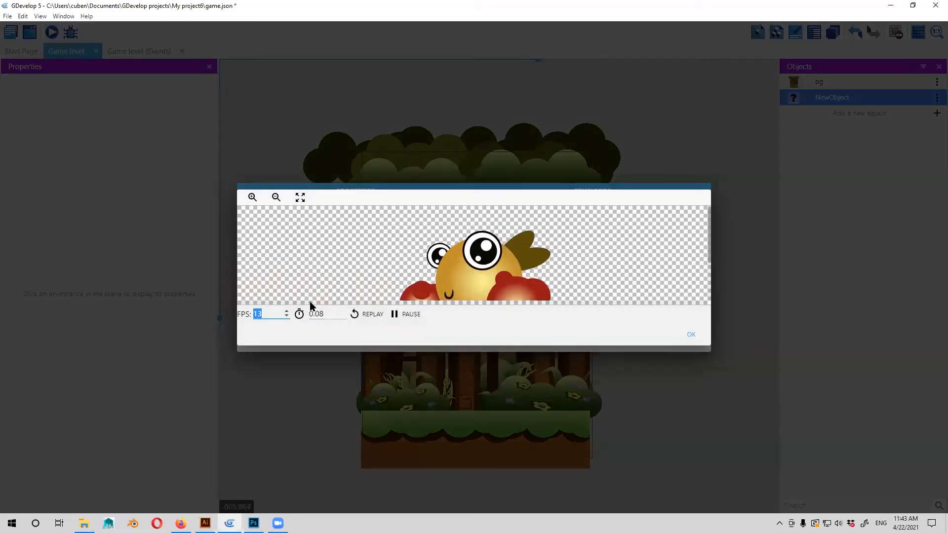
pyautogui.write('1')
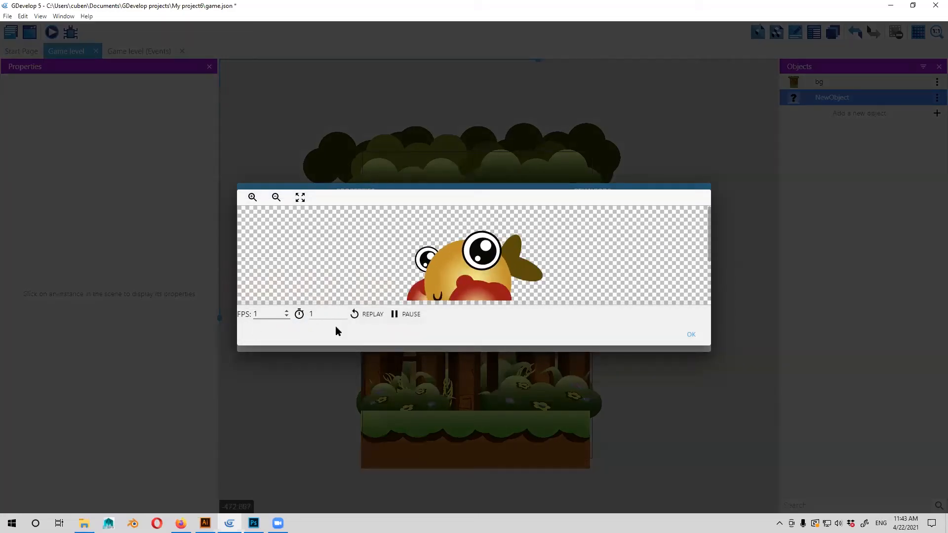
pyautogui.click(339, 323)
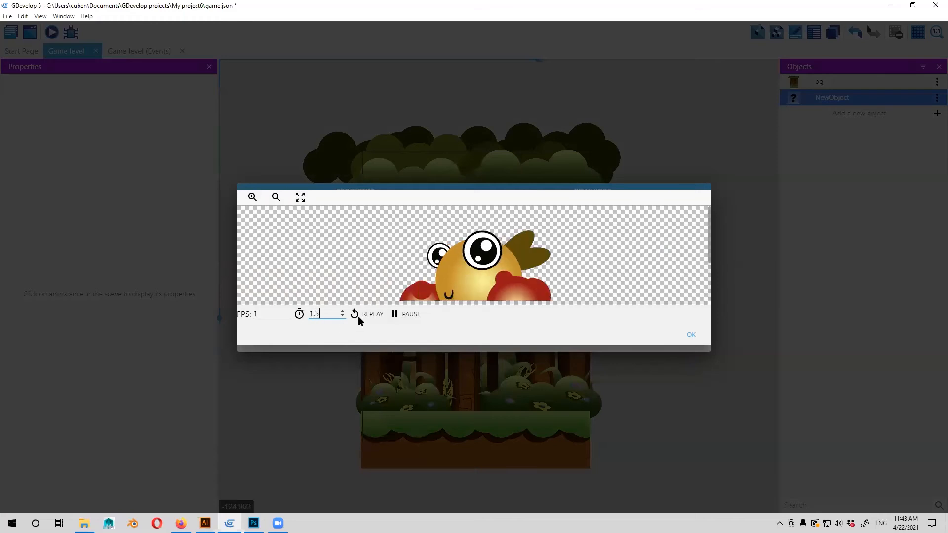
pyautogui.hotkey('ctrl', 'a')
pyautogui.write('1')
pyautogui.click(625, 252)
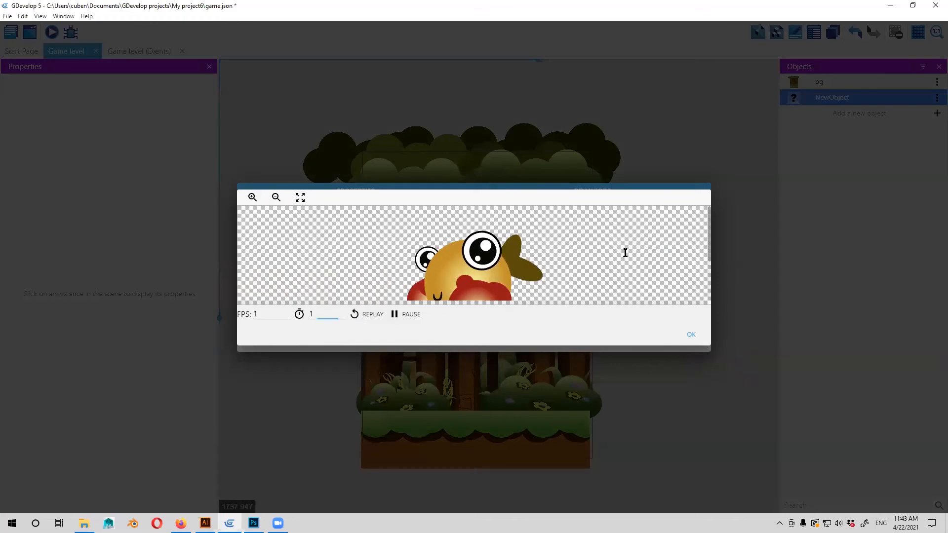
pyautogui.press('Escape')
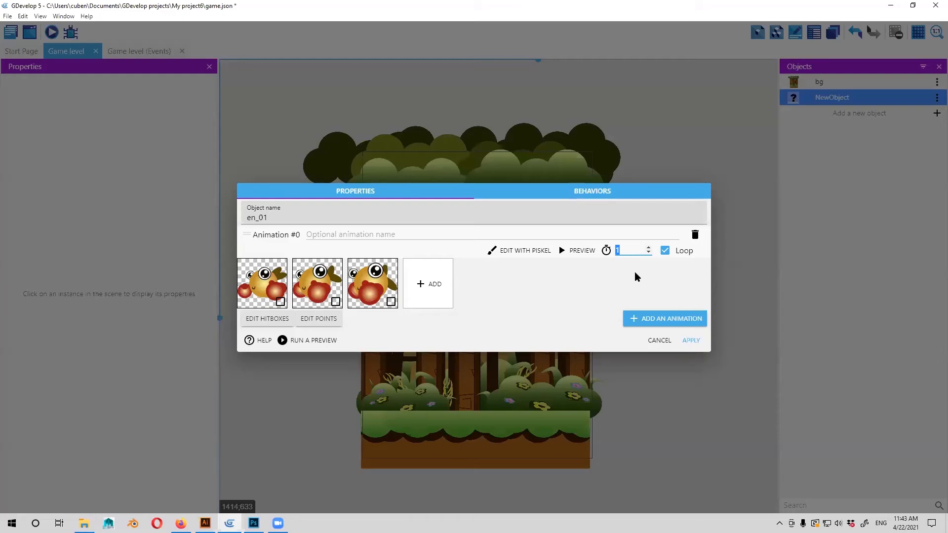
# Try a time between frames of 0.5 seconds and preview the animation.
pyautogui.write('0.5')
pyautogui.click(578, 251)
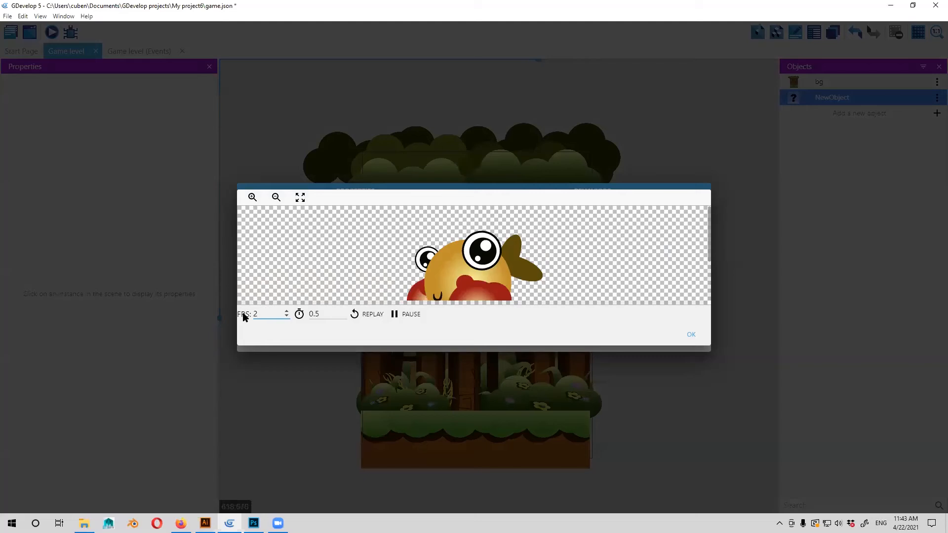
pyautogui.press('BackSpace')
pyautogui.write('1')
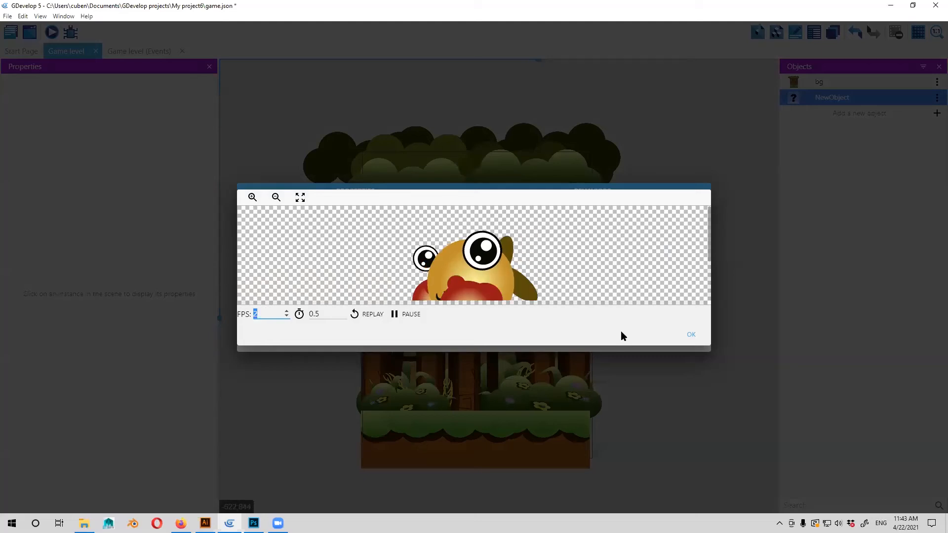
pyautogui.click(691, 336)
# Set the animation's time between frames to 0.2 seconds and check the looping playback in the preview.
pyautogui.click(641, 314)
pyautogui.click(690, 334)
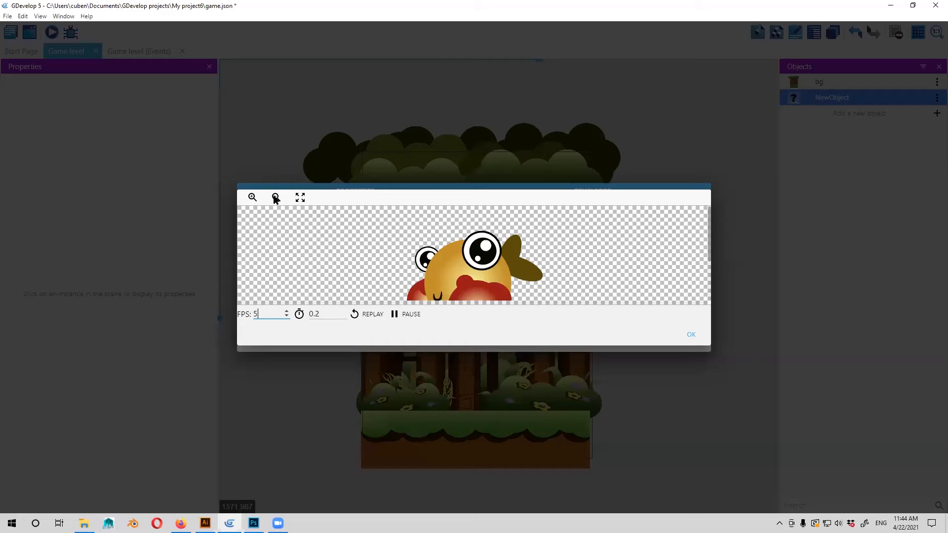
pyautogui.click(256, 198)
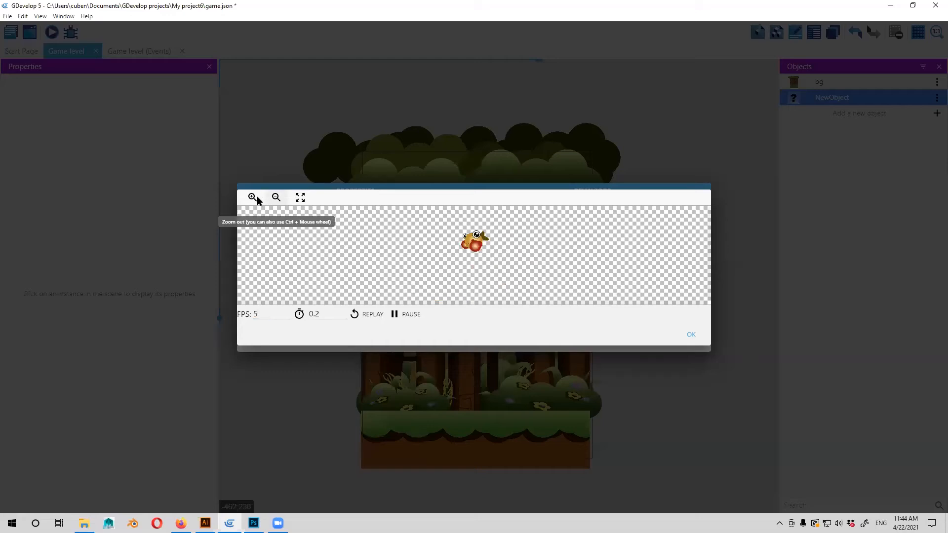
pyautogui.keyDown('ctrl'); pyautogui.scroll(4, 283, 227); pyautogui.keyUp('ctrl')
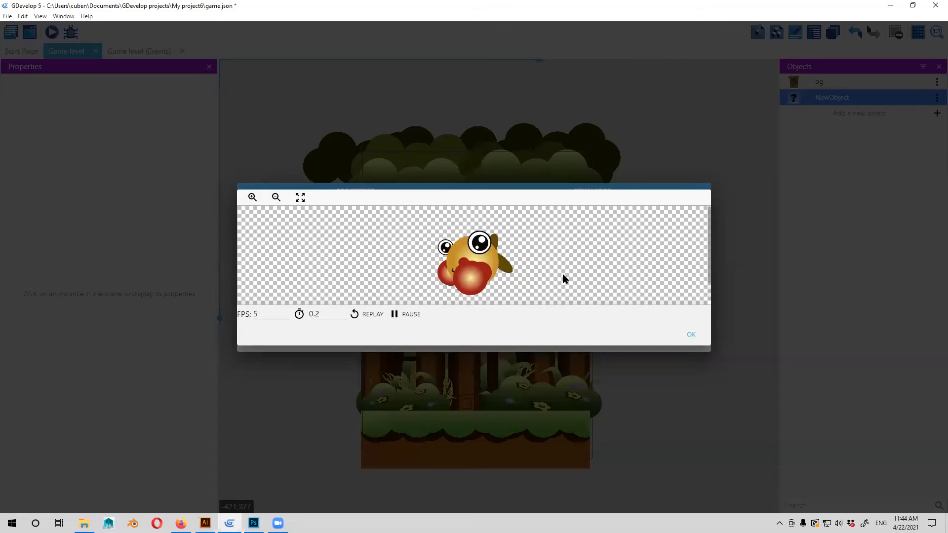
pyautogui.click(691, 334)
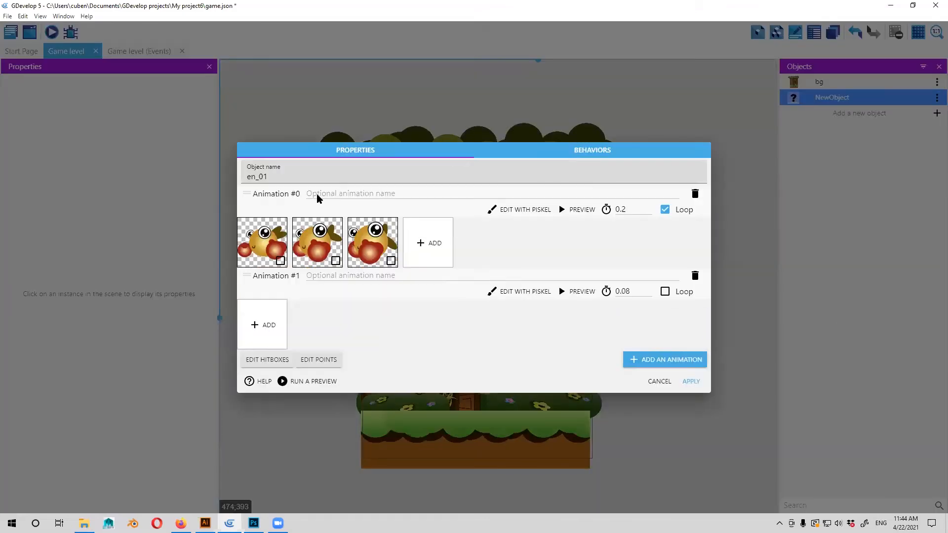
# Name the first animation walkcycle and the empty second animation Dead, keeping only these two animations.
pyautogui.click(372, 196)
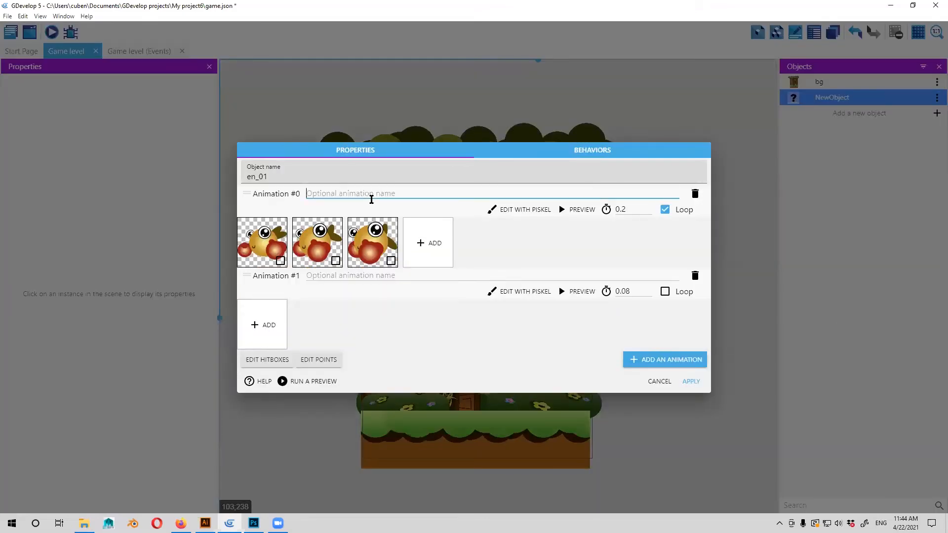
pyautogui.write('walkcycle')
pyautogui.click(389, 285)
pyautogui.write('Dead')
pyautogui.click(642, 360)
pyautogui.click(695, 317)
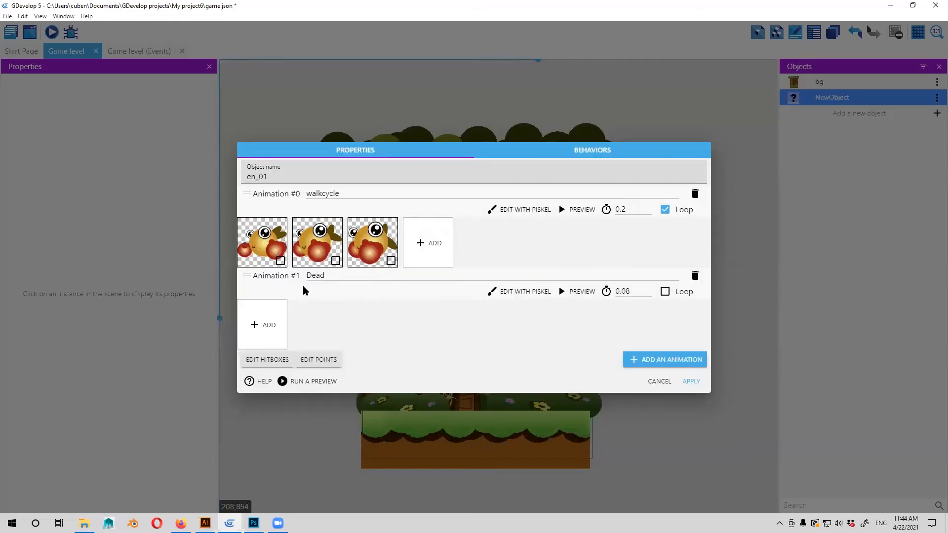
# Add the ch_03_1 and ch_dead_02 images to the Dead animation, copying them into the project folder.
pyautogui.click(265, 331)
pyautogui.keyDown('ctrl'); pyautogui.click(388, 94); pyautogui.keyUp('ctrl')
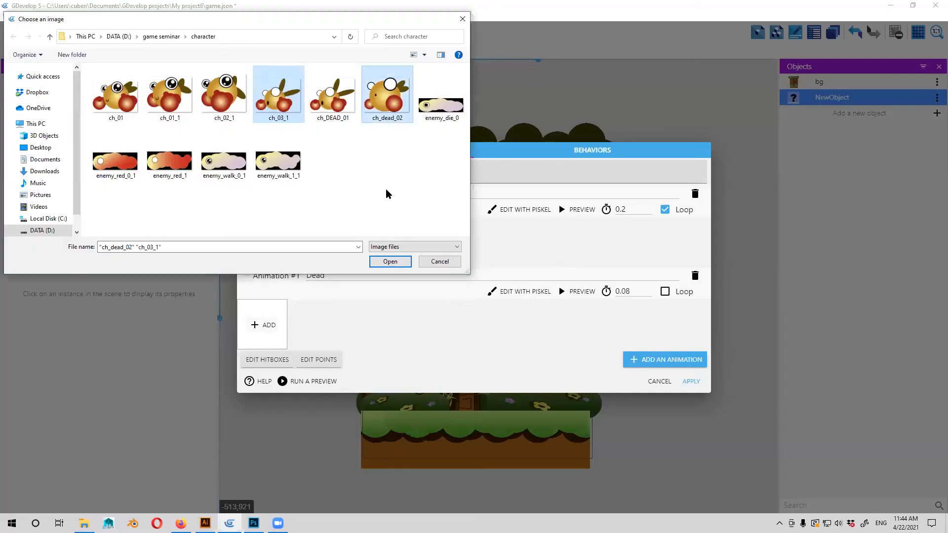
pyautogui.click(384, 261)
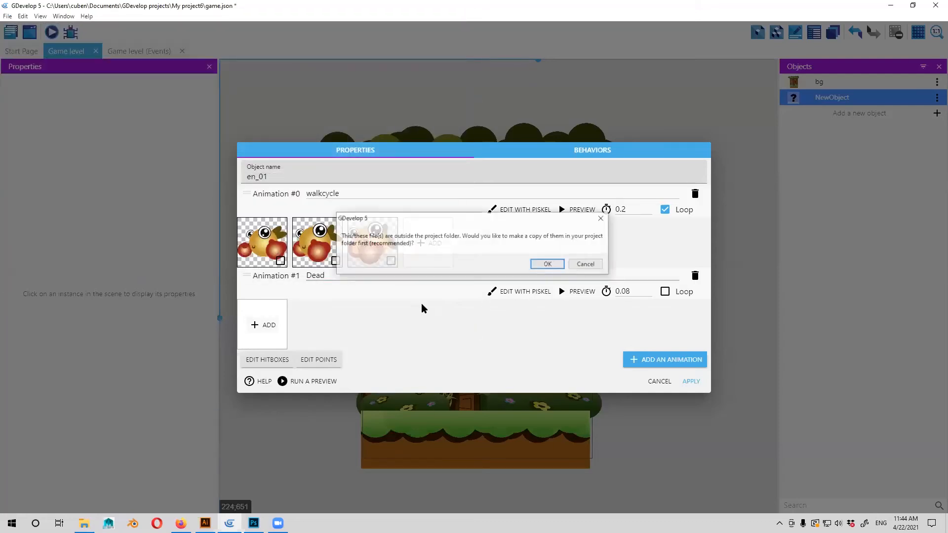
pyautogui.press('Return')
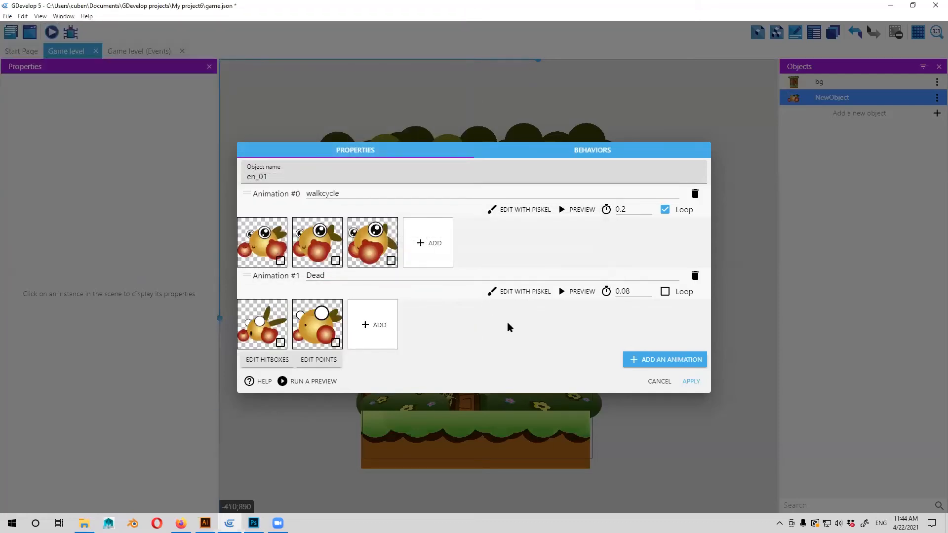
# Preview the Dead animation and set its time between frames to 1 second.
pyautogui.click(577, 291)
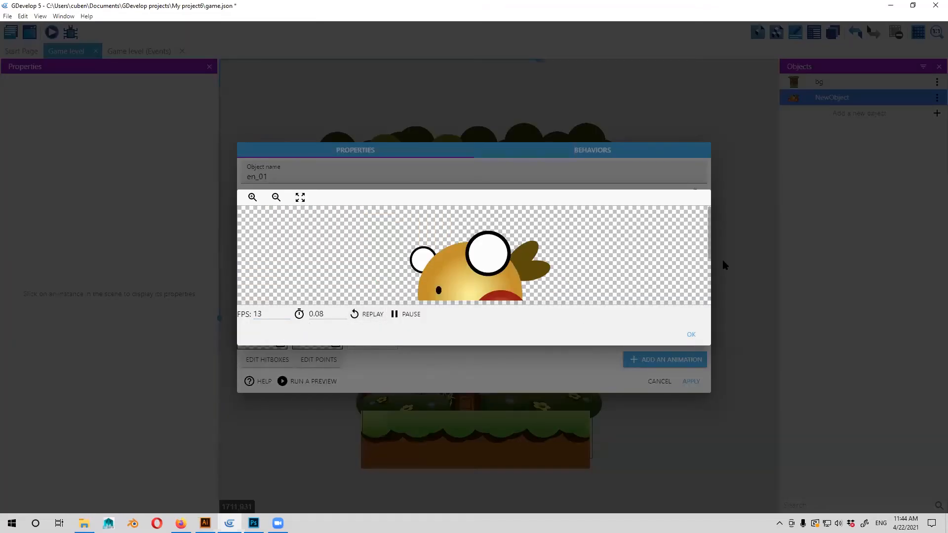
pyautogui.press('Escape')
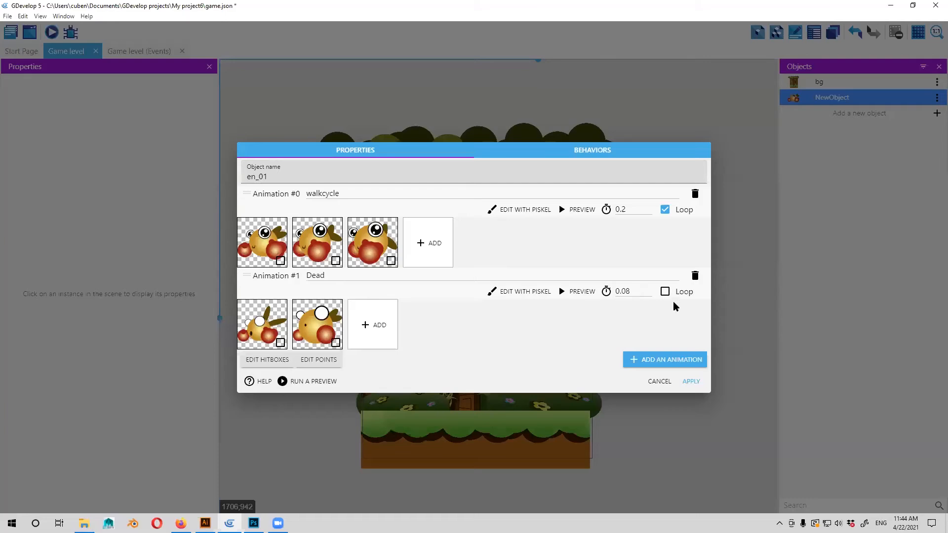
pyautogui.click(670, 295)
pyautogui.moveTo(632, 292); pyautogui.dragTo(514, 336)
pyautogui.write('1')
# Replay the Dead animation in a zoomed-out preview and apply the en_01 object's settings.
pyautogui.click(578, 292)
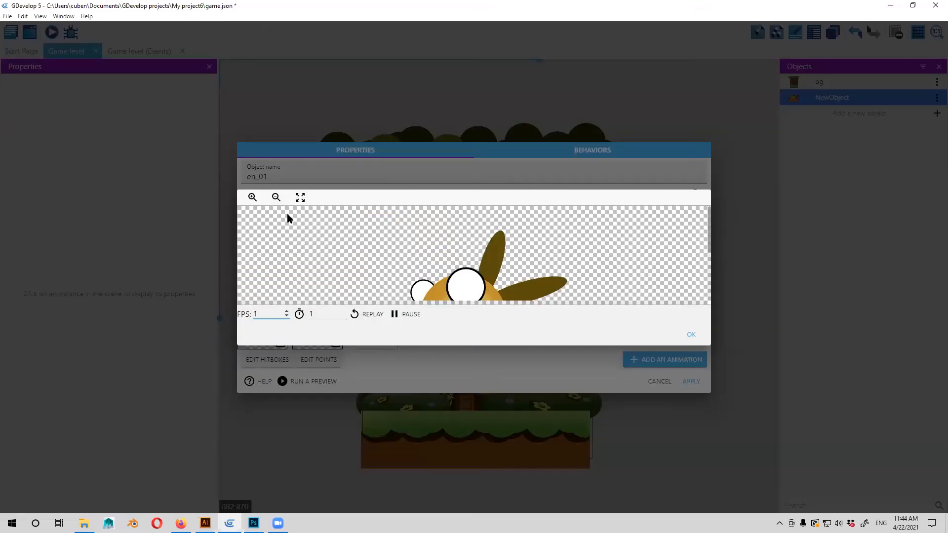
pyautogui.click(278, 196)
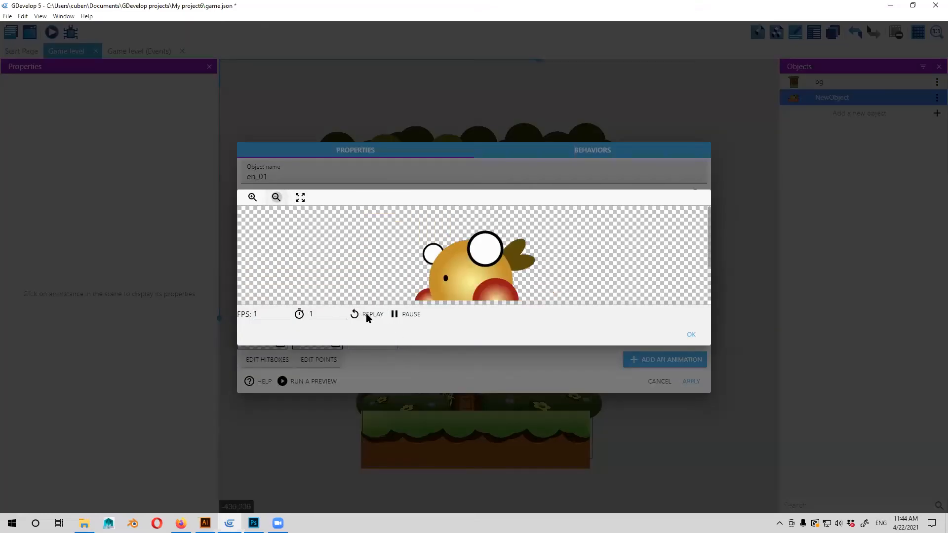
pyautogui.click(368, 316)
pyautogui.click(276, 197)
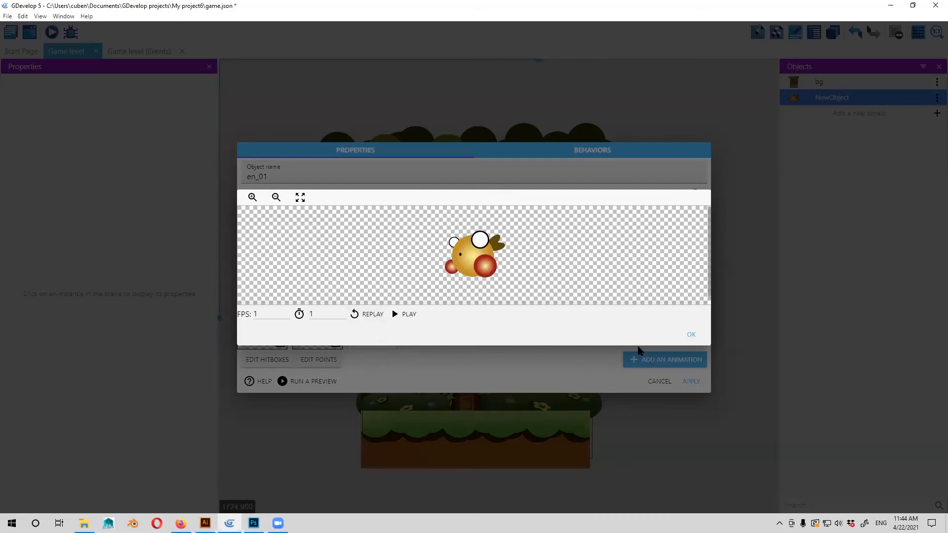
pyautogui.click(684, 334)
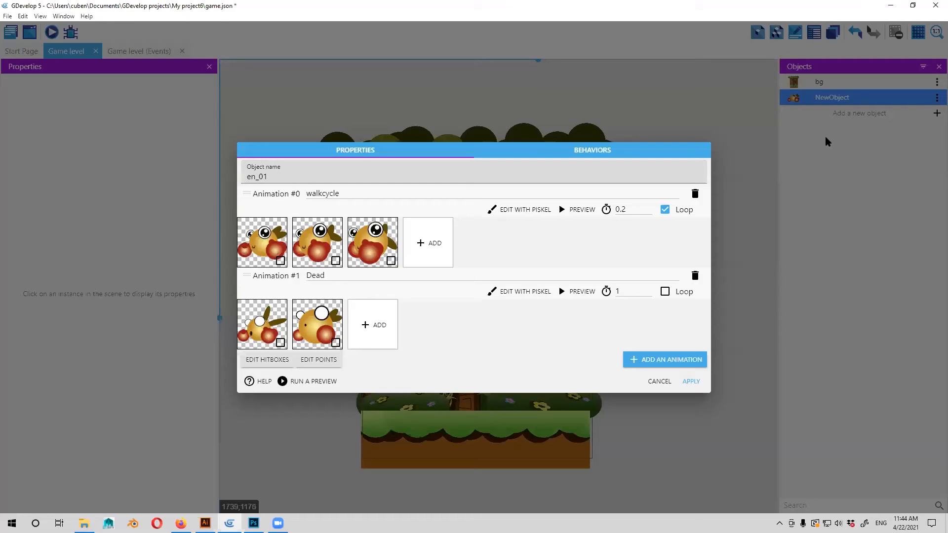
pyautogui.press('Return')
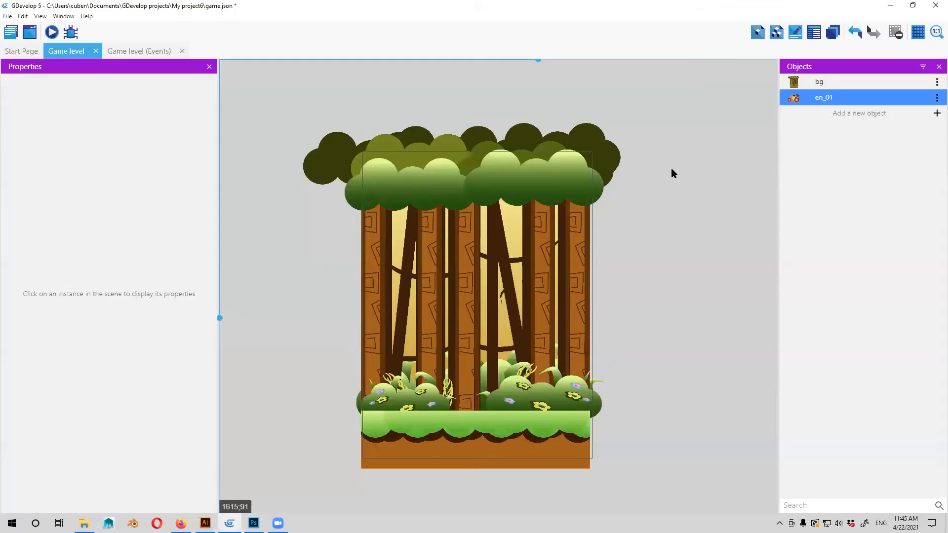
pyautogui.moveTo(599, 188); pyautogui.dragTo(594, 188)
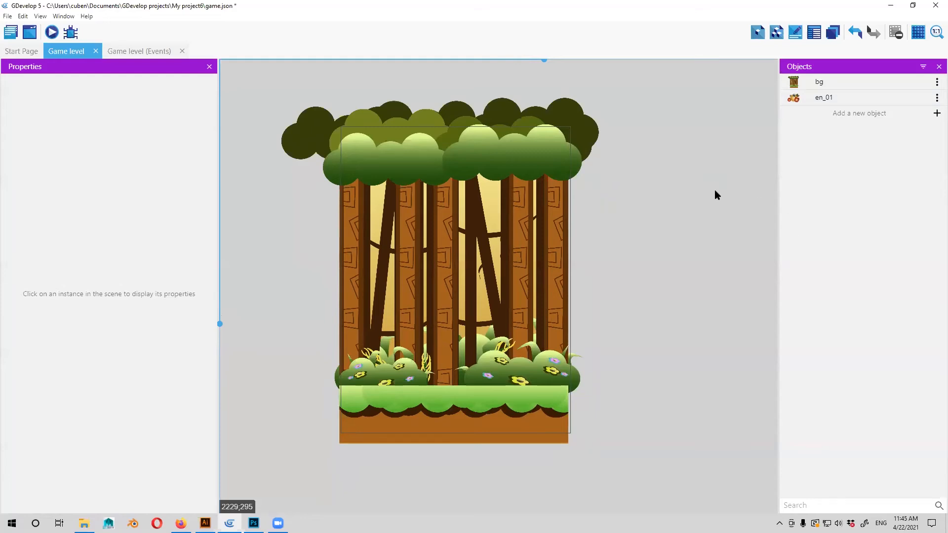
# Place an en_01 enemy instance in the empty area to the right of the forest background.
pyautogui.scroll(1, 701, 193)
pyautogui.scroll(1, 771, 167)
pyautogui.press('space')
pyautogui.moveTo(736, 219); pyautogui.dragTo(651, 197)
pyautogui.moveTo(699, 248); pyautogui.dragTo(695, 241)
pyautogui.moveTo(824, 98); pyautogui.dragTo(616, 257)
pyautogui.moveTo(703, 143); pyautogui.dragTo(665, 136)
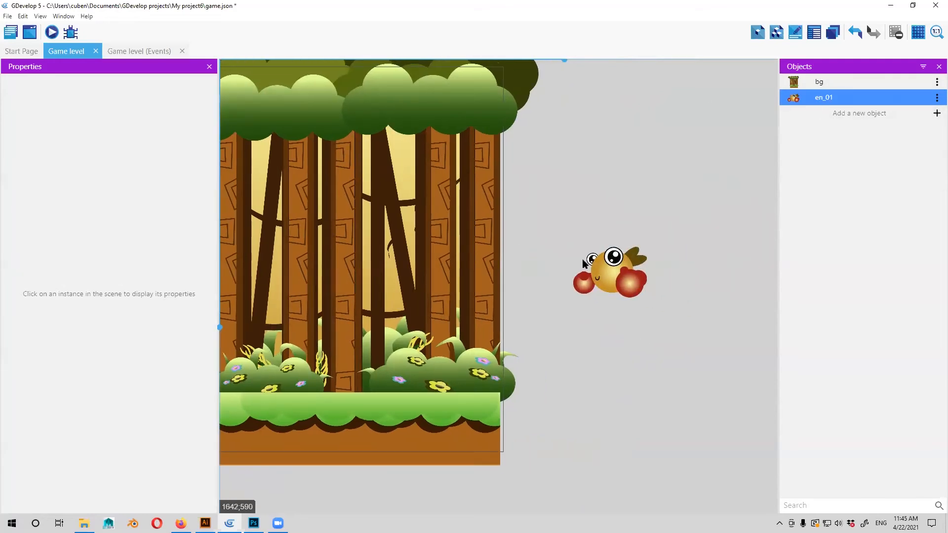
pyautogui.moveTo(594, 305); pyautogui.dragTo(595, 315)
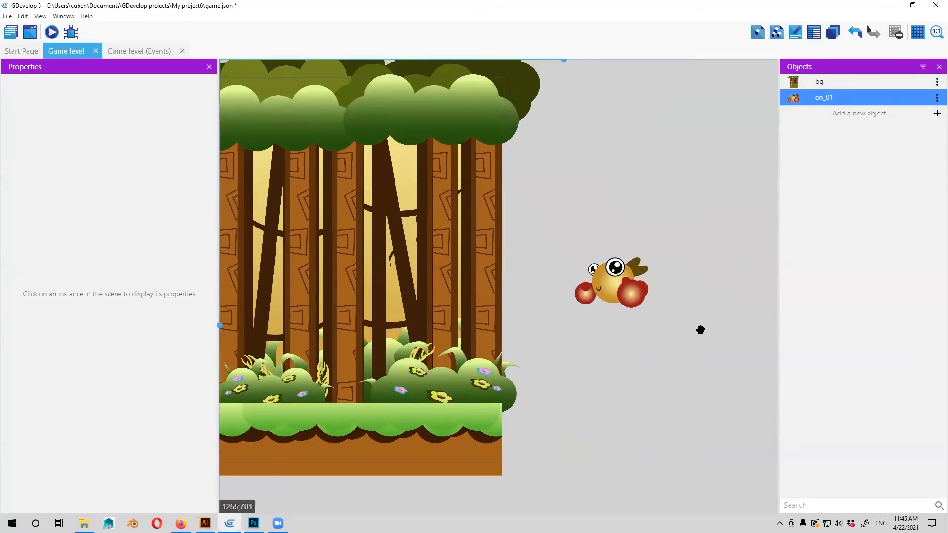
pyautogui.scroll(-3, 650, 296)
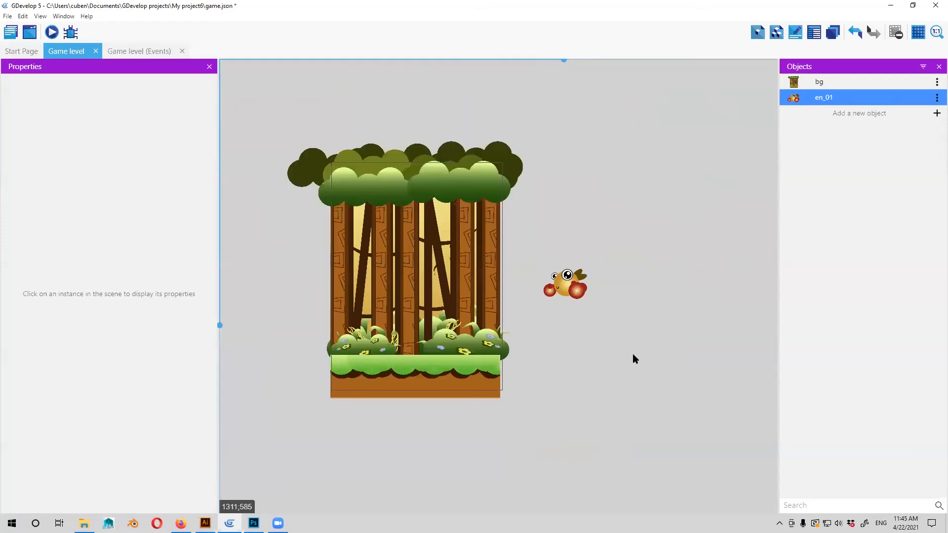
pyautogui.scroll(-2, 657, 370)
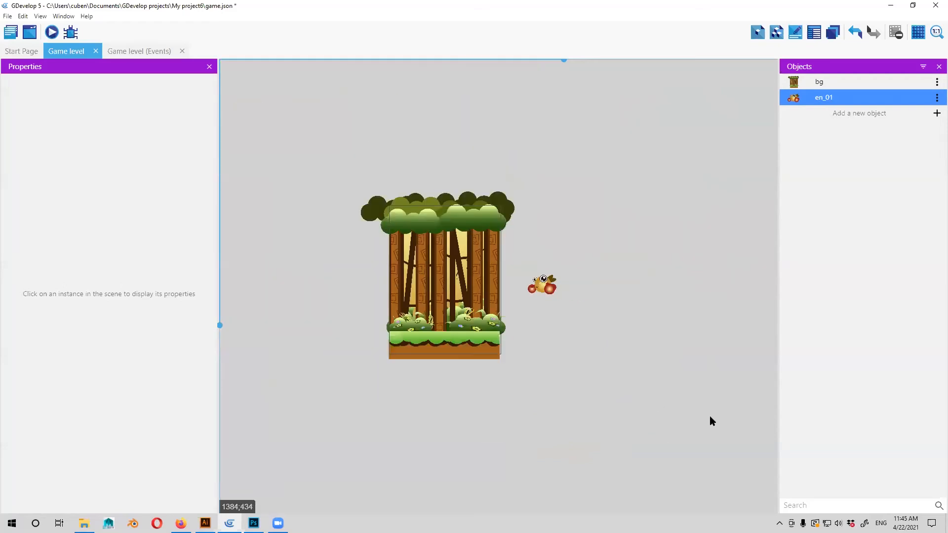
# Move the en_01 enemy into the forest, in front of the central tree trunk and just above the grass.
pyautogui.scroll(5, 663, 356)
pyautogui.moveTo(662, 355); pyautogui.dragTo(649, 314)
pyautogui.moveTo(637, 419); pyautogui.dragTo(635, 453)
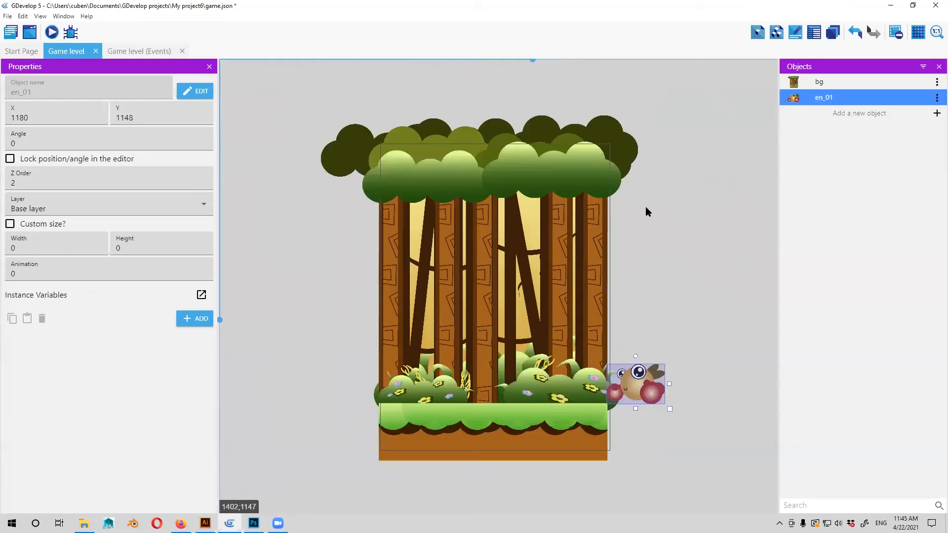
pyautogui.moveTo(643, 387); pyautogui.dragTo(493, 376)
pyautogui.click(759, 358)
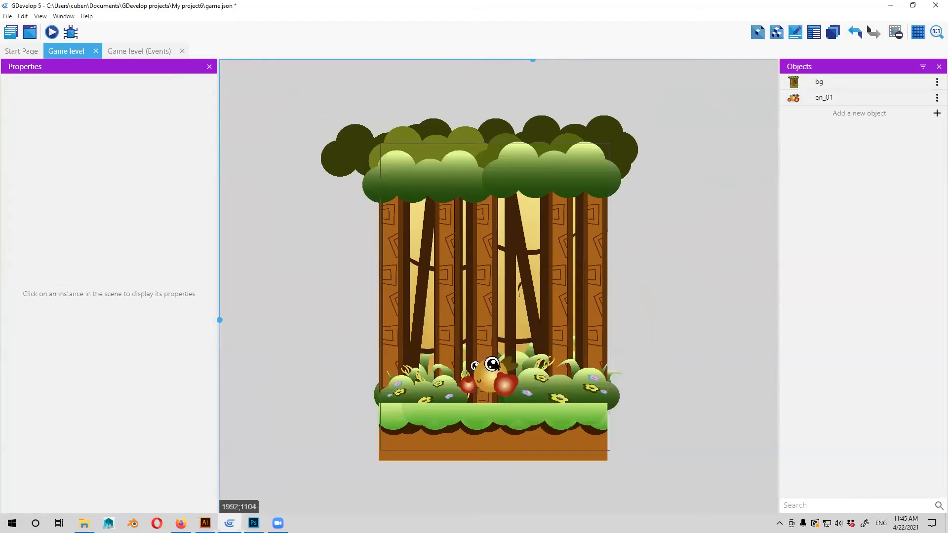
# Enlarge the en_01 enemy to about 458 by 314 and reposition it at about X 356, Y 963.
pyautogui.click(518, 390)
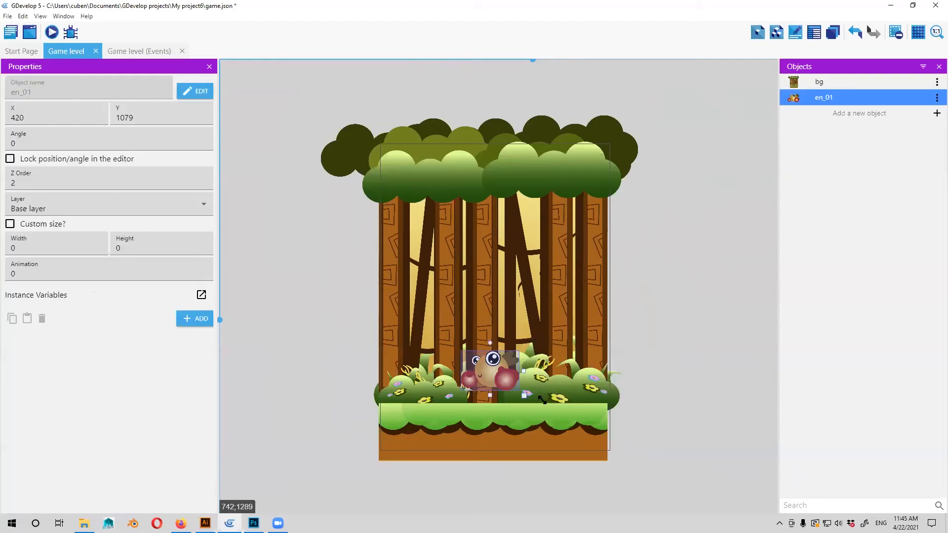
pyautogui.moveTo(560, 417); pyautogui.dragTo(554, 417)
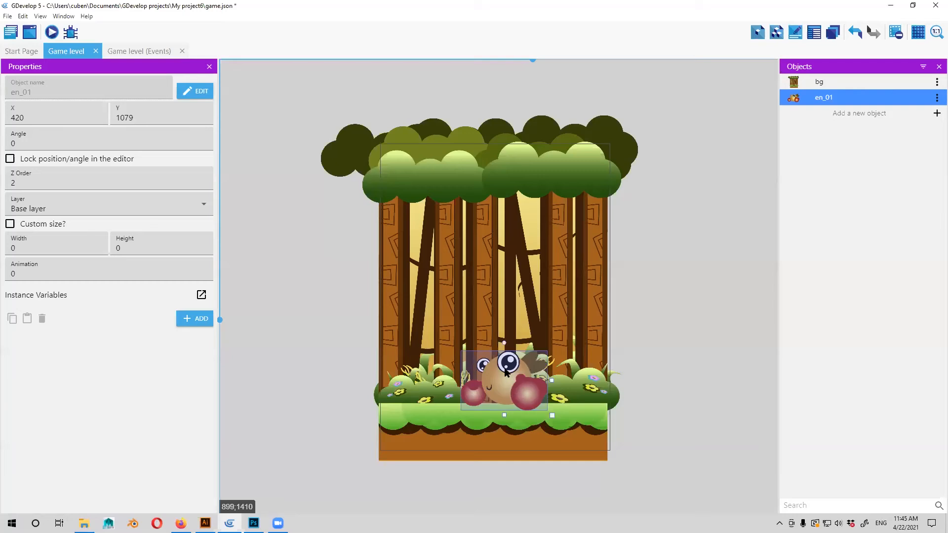
pyautogui.moveTo(500, 376); pyautogui.dragTo(487, 355)
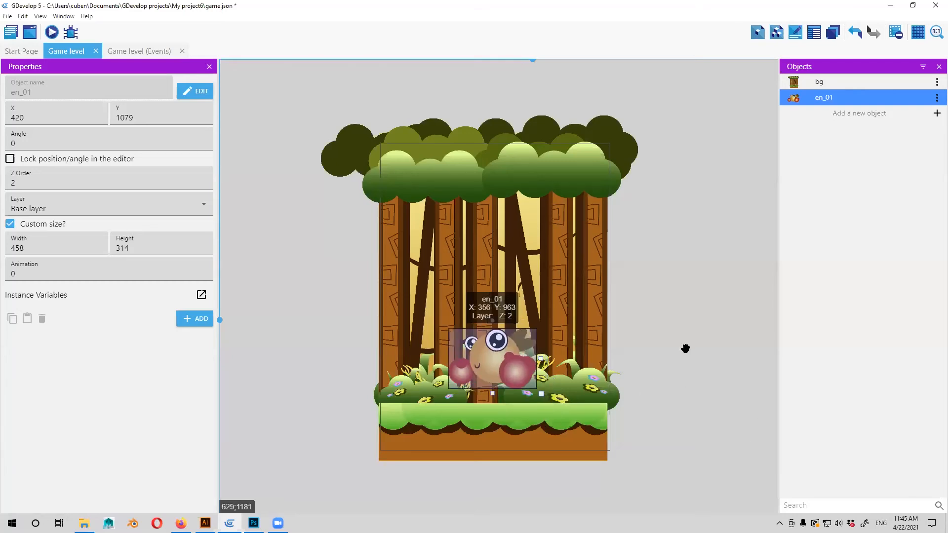
pyautogui.click(686, 349)
pyautogui.moveTo(498, 182); pyautogui.dragTo(505, 173)
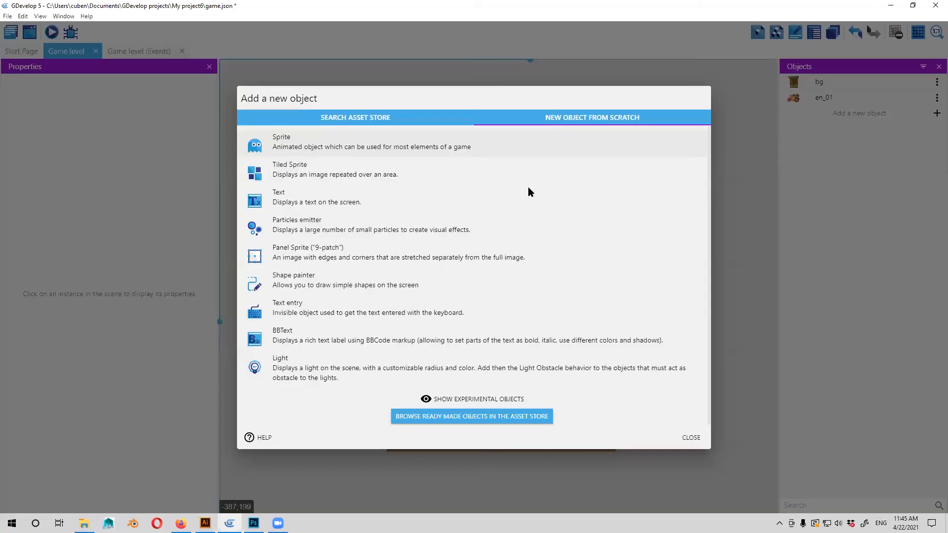
# Create a new text object and name it SCORE.
pyautogui.click(529, 191)
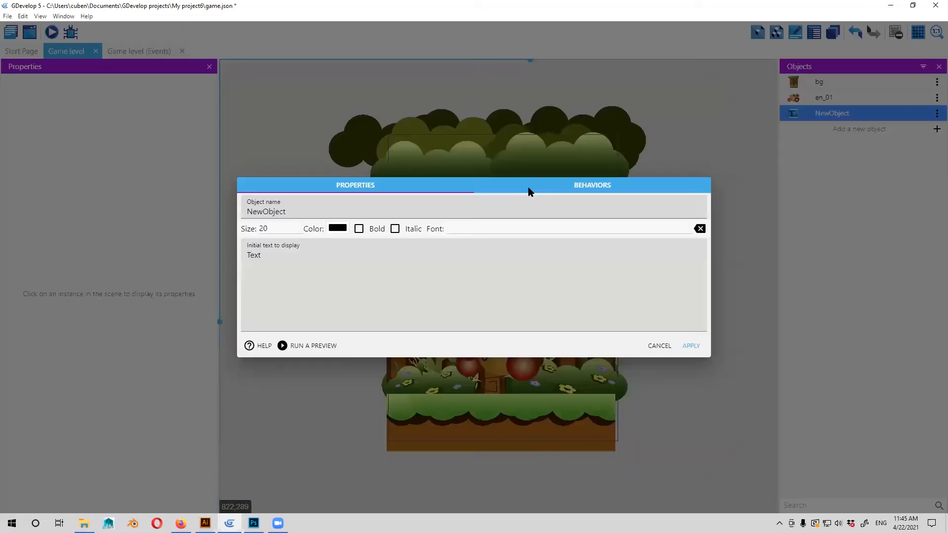
pyautogui.doubleClick(291, 209)
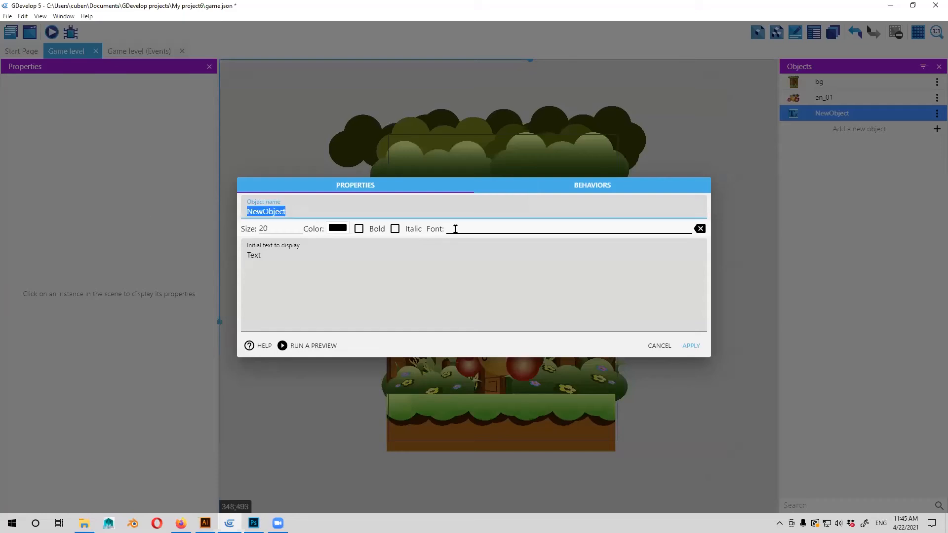
pyautogui.write('SCORE')
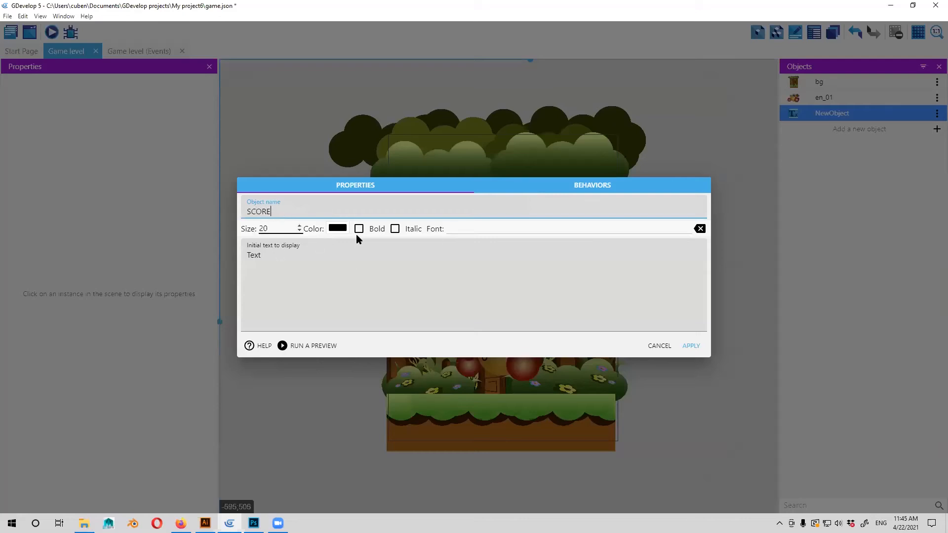
# Set the SCORE object's text size to 80 and its color to white (FAFAFA).
pyautogui.press('Tab')
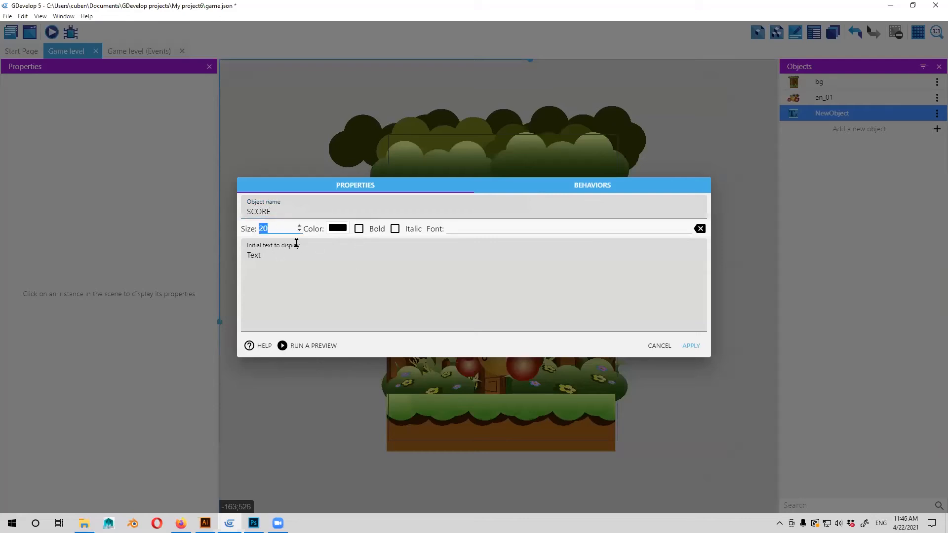
pyautogui.write('880')
pyautogui.hotkey('ctrl', 'a')
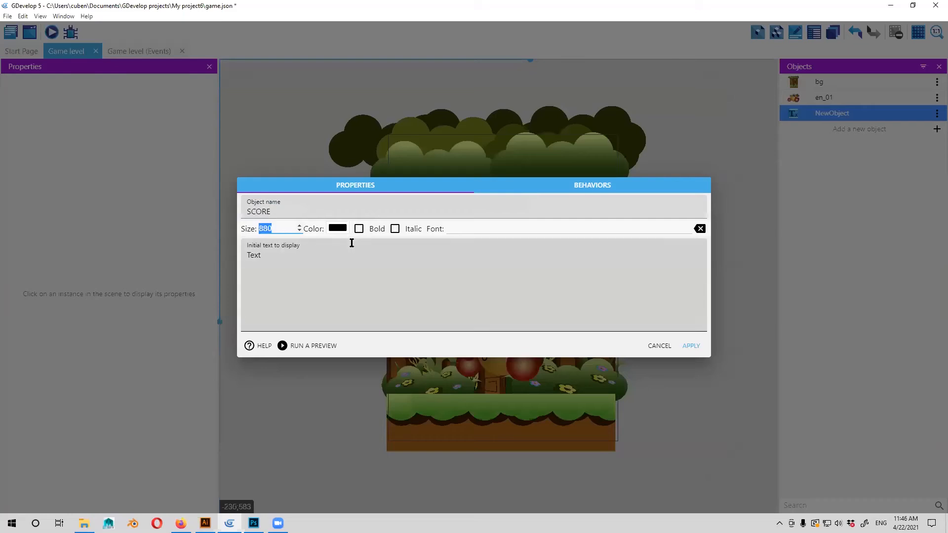
pyautogui.write('80')
pyautogui.click(367, 285)
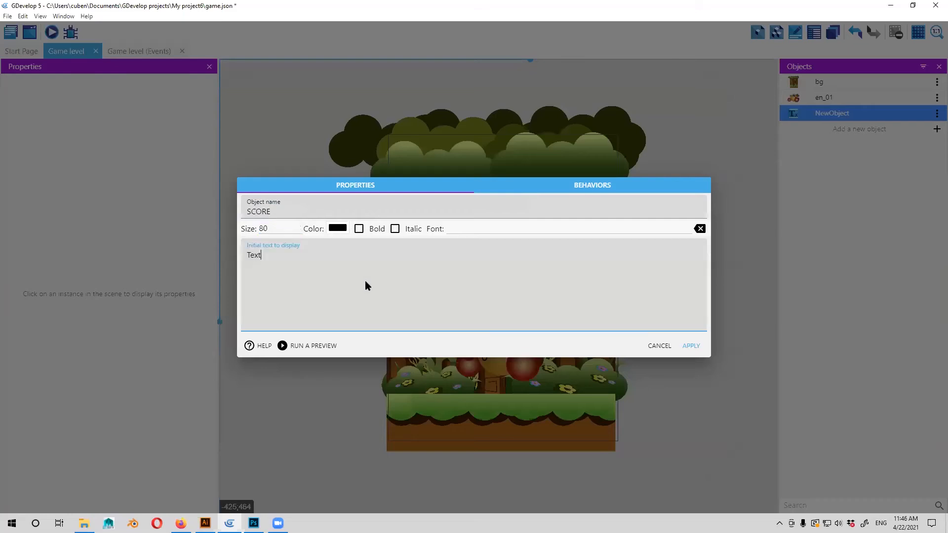
pyautogui.click(339, 229)
pyautogui.click(362, 253)
pyautogui.click(413, 353)
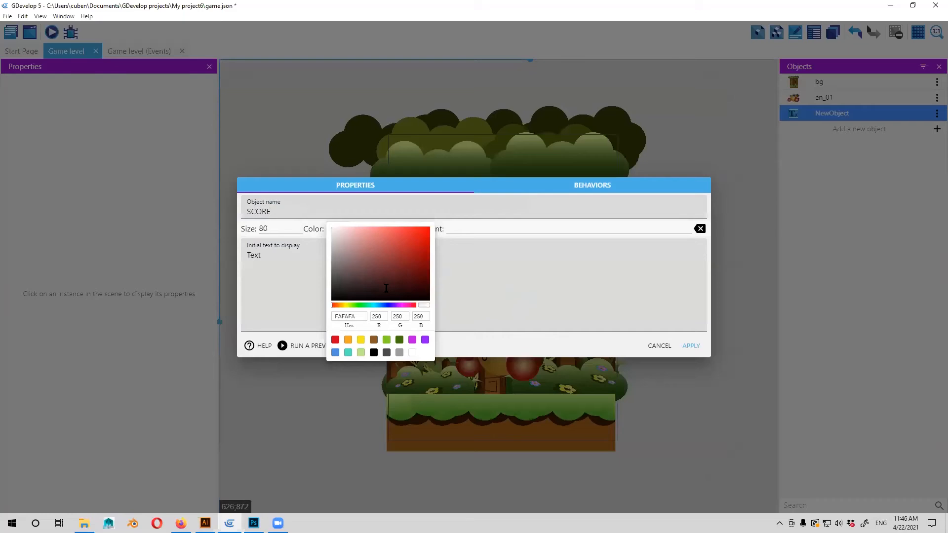
pyautogui.click(386, 289)
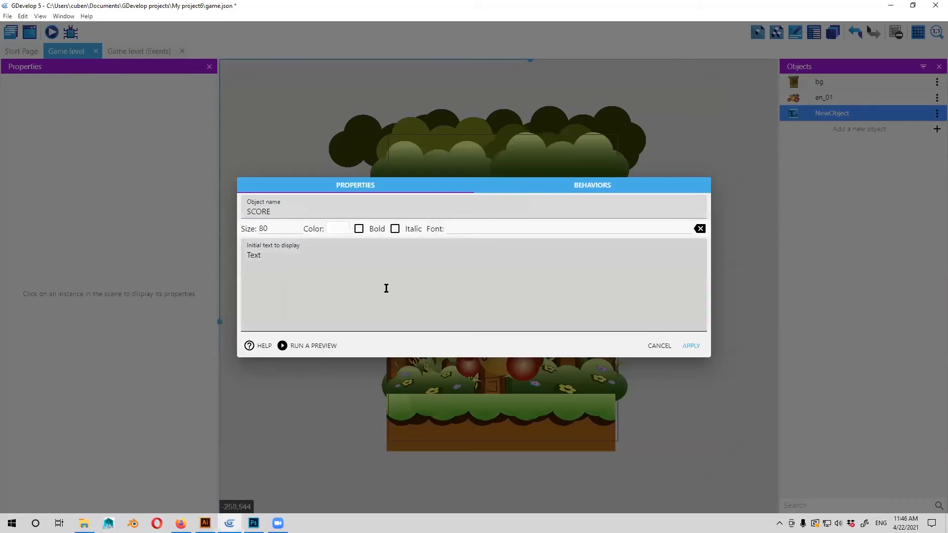
# Enter Score as the text object's initial text to display.
pyautogui.click(302, 260)
pyautogui.hotkey('ctrl', 'a')
pyautogui.write('S')
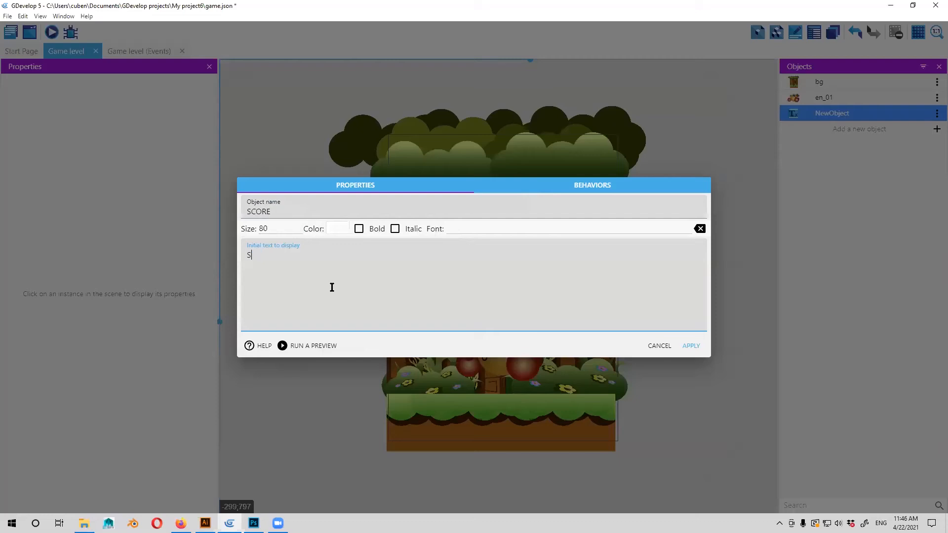
pyautogui.write('core')
pyautogui.moveTo(311, 213); pyautogui.dragTo(274, 225)
pyautogui.click(351, 211)
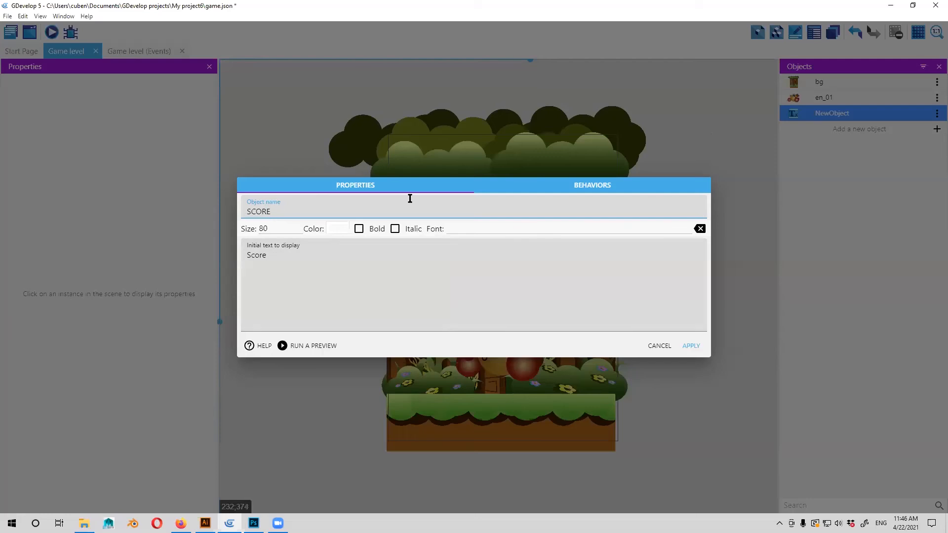
# Replace the initial display text with SCORE in capitals and apply the text object's settings.
pyautogui.click(241, 259)
pyautogui.moveTo(247, 281); pyautogui.dragTo(300, 247)
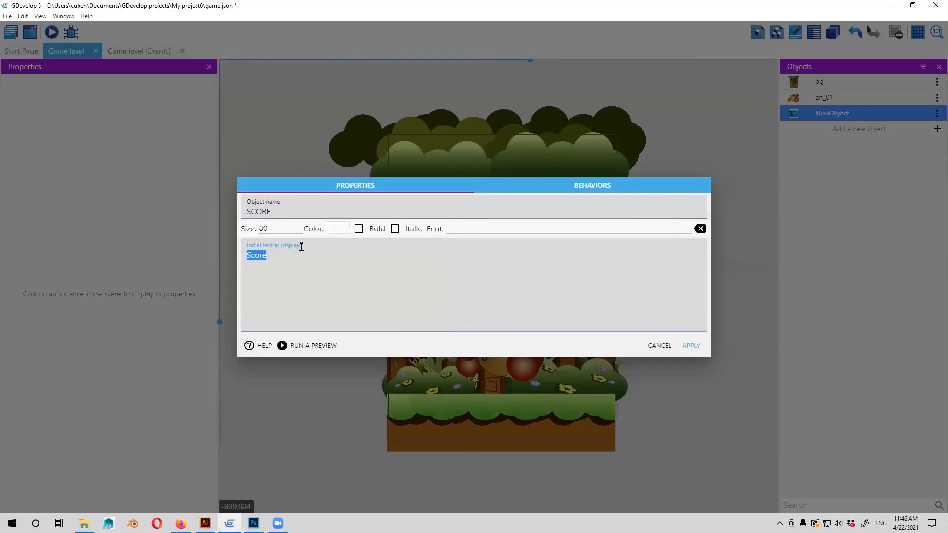
pyautogui.click(274, 260)
pyautogui.doubleClick(273, 254)
pyautogui.write('SCORE')
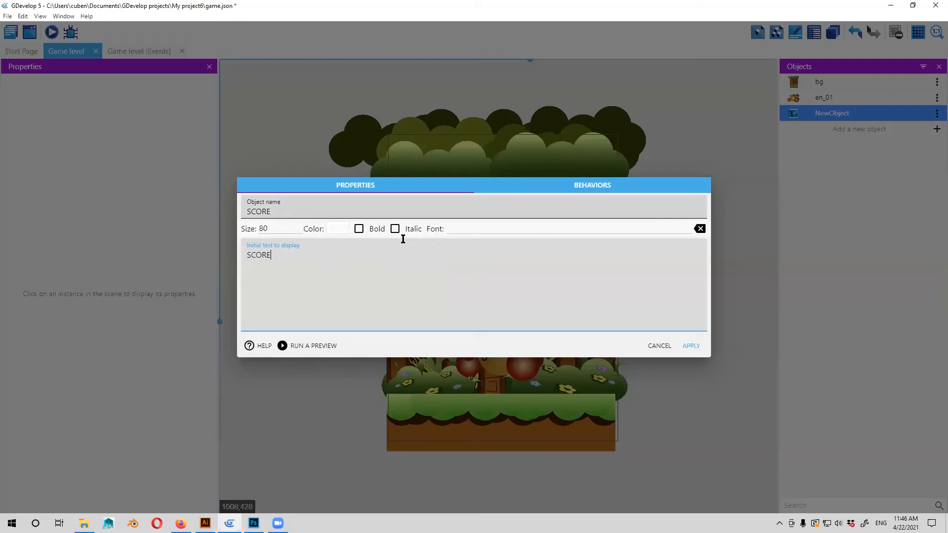
pyautogui.click(693, 349)
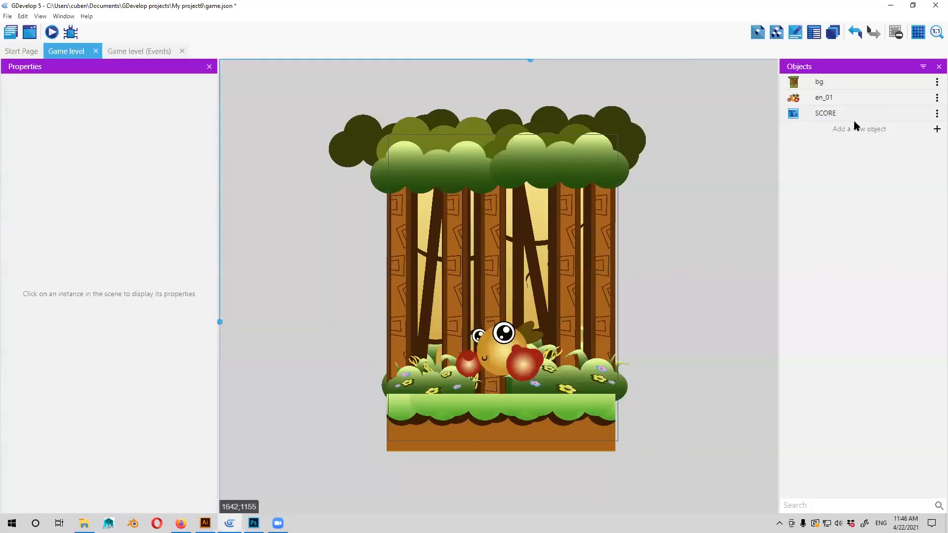
# Place the SCORE text on the green treetop canopy of the background, at about X 430, Y 62.
pyautogui.click(812, 113)
pyautogui.moveTo(526, 186); pyautogui.dragTo(496, 153)
pyautogui.click(738, 334)
pyautogui.click(497, 152)
pyautogui.click(638, 335)
pyautogui.moveTo(682, 365); pyautogui.dragTo(638, 335)
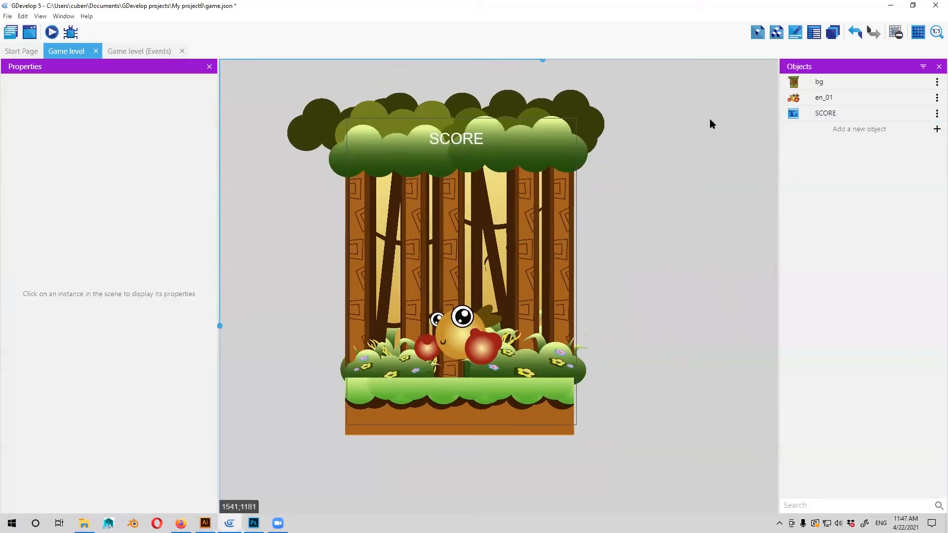
# Move the SCORE text slightly lower within the treetop canopy and launch a preview of the scene.
pyautogui.click(464, 148)
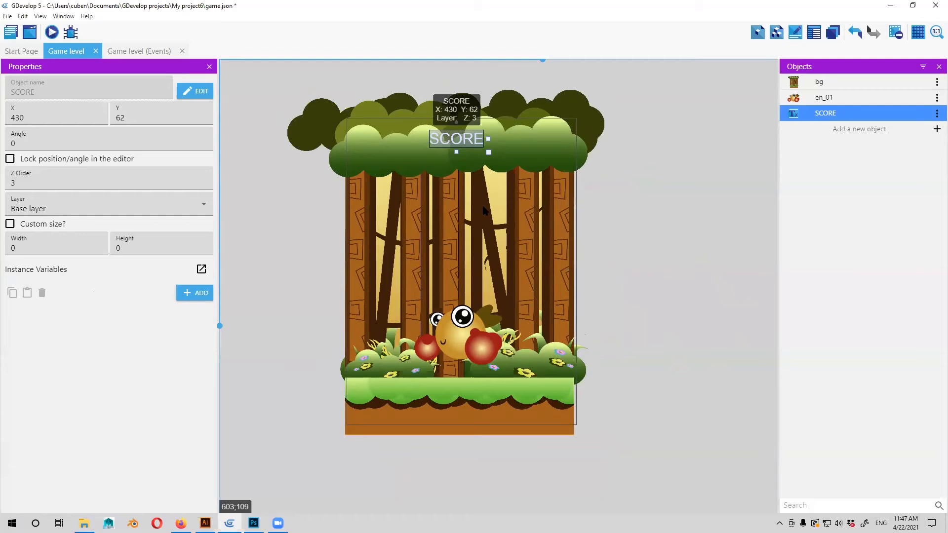
pyautogui.moveTo(462, 140); pyautogui.dragTo(462, 151)
pyautogui.click(474, 238)
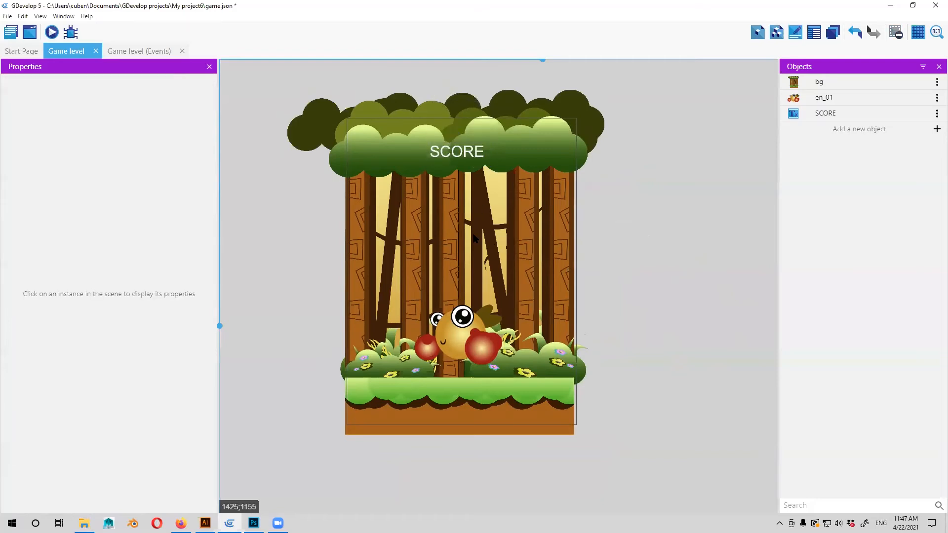
pyautogui.moveTo(473, 234); pyautogui.dragTo(461, 233)
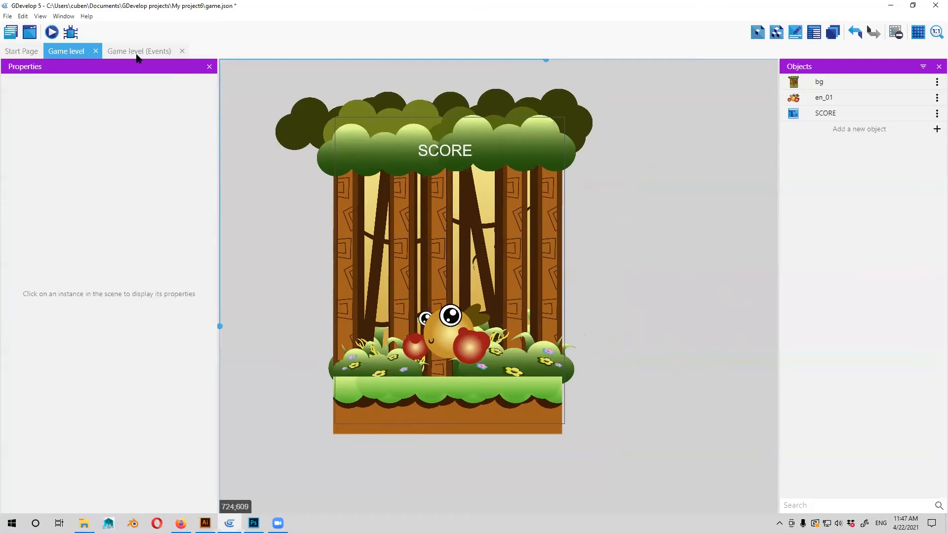
pyautogui.click(51, 32)
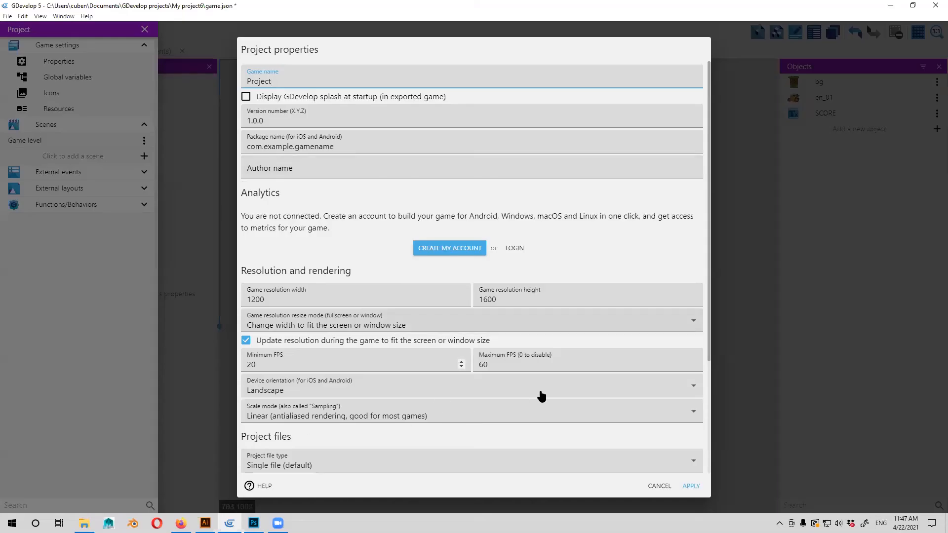
# Set the game resolution resize mode to No changes to the game size in the project properties.
pyautogui.click(327, 326)
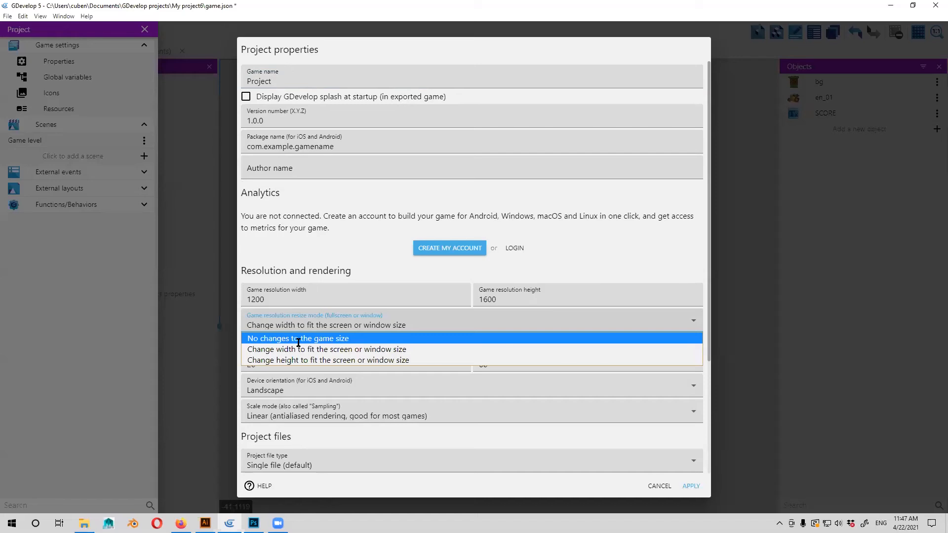
pyautogui.click(298, 339)
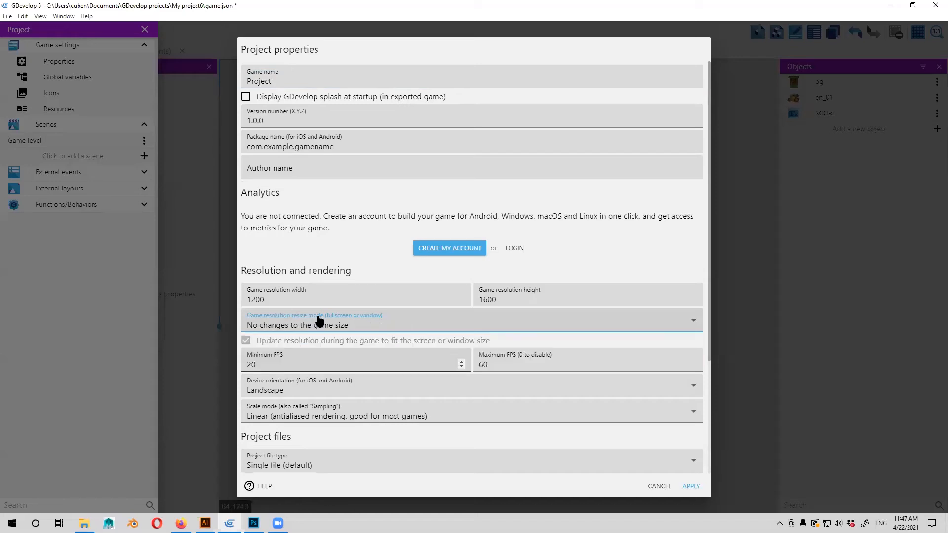
pyautogui.click(371, 330)
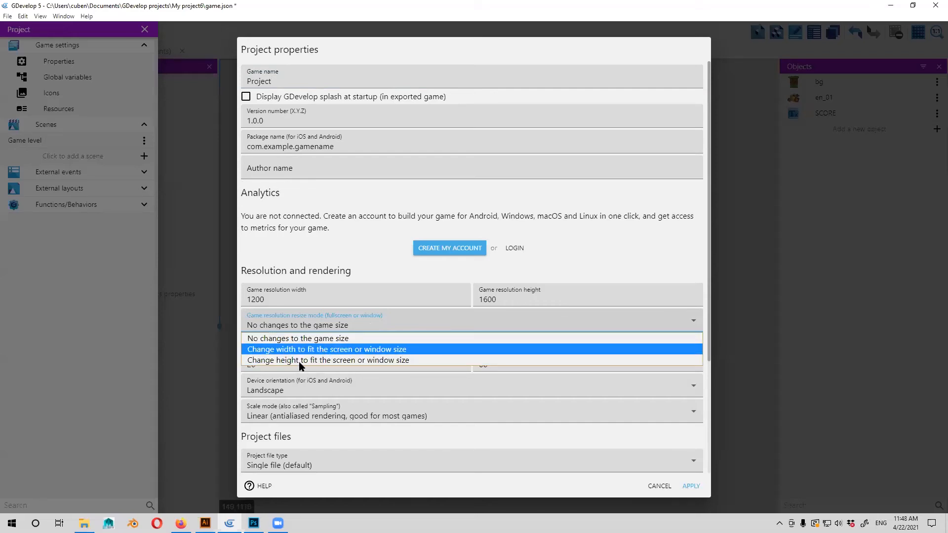
pyautogui.click(383, 338)
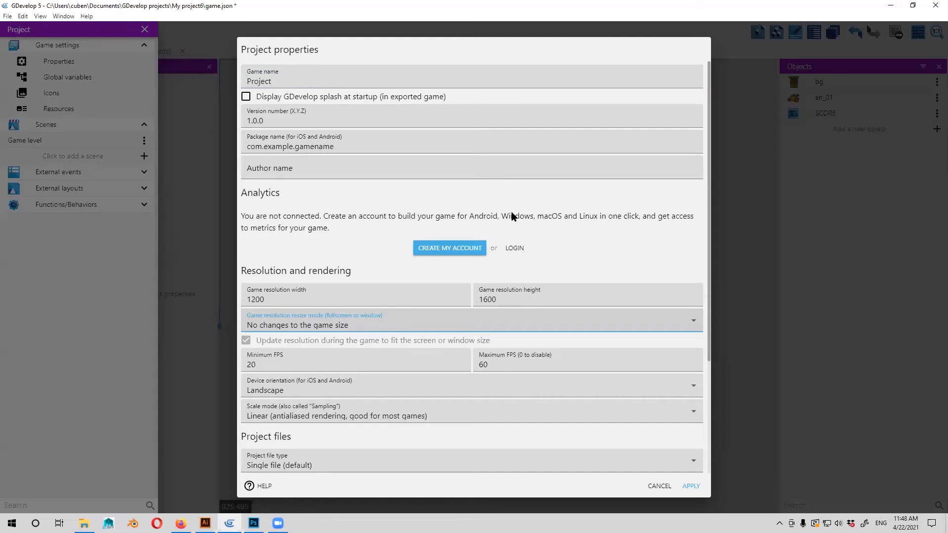
pyautogui.click(273, 326)
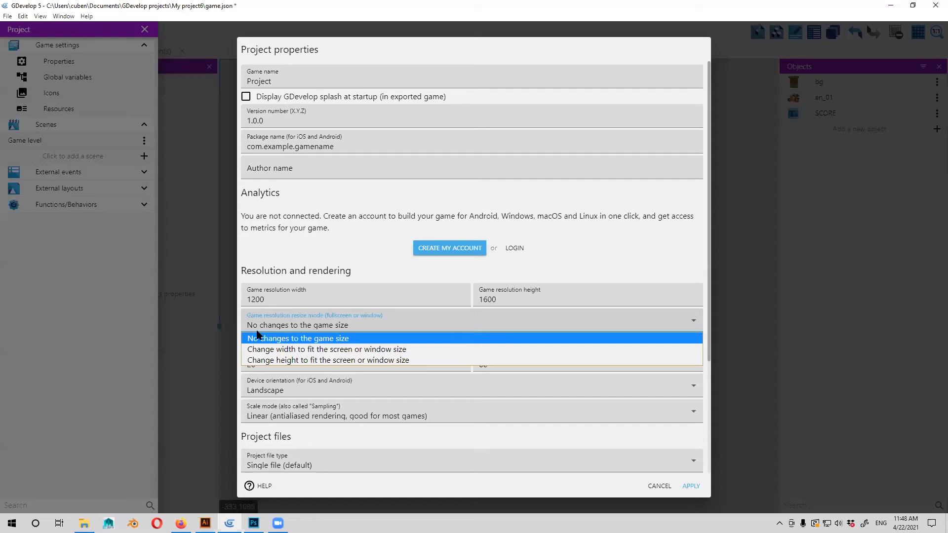
pyautogui.click(293, 340)
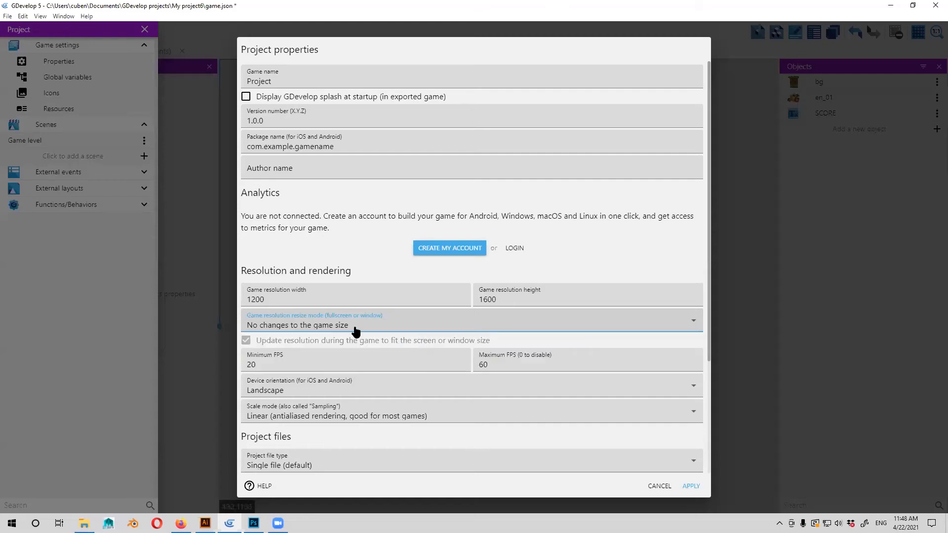
# Apply the project properties and preview the scene with the resize mode applied.
pyautogui.click(690, 486)
pyautogui.click(695, 314)
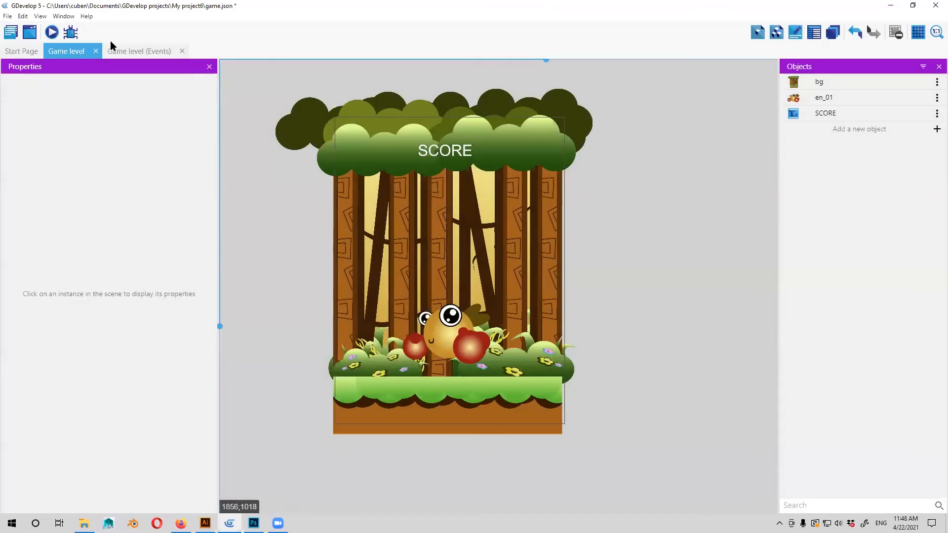
pyautogui.click(52, 33)
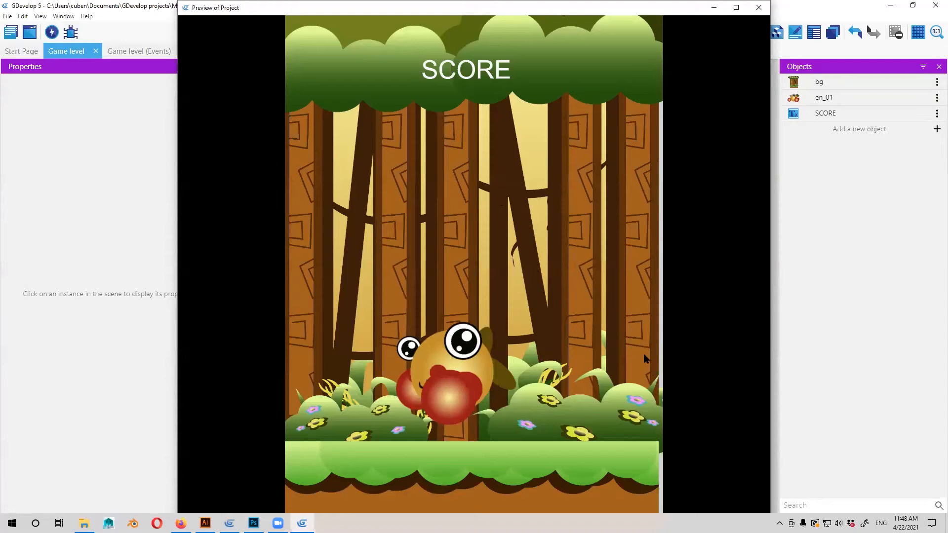
pyautogui.hotkey('alt', 'F4')
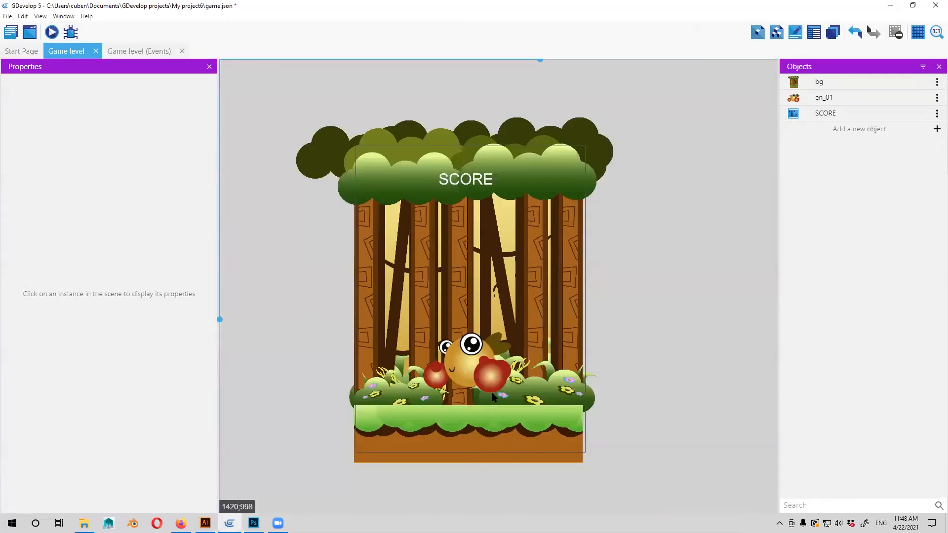
# Shrink the en_01 enemy, placing it at about X 402, Y 1071, and preview the scene.
pyautogui.click(491, 392)
pyautogui.moveTo(500, 382); pyautogui.dragTo(479, 364)
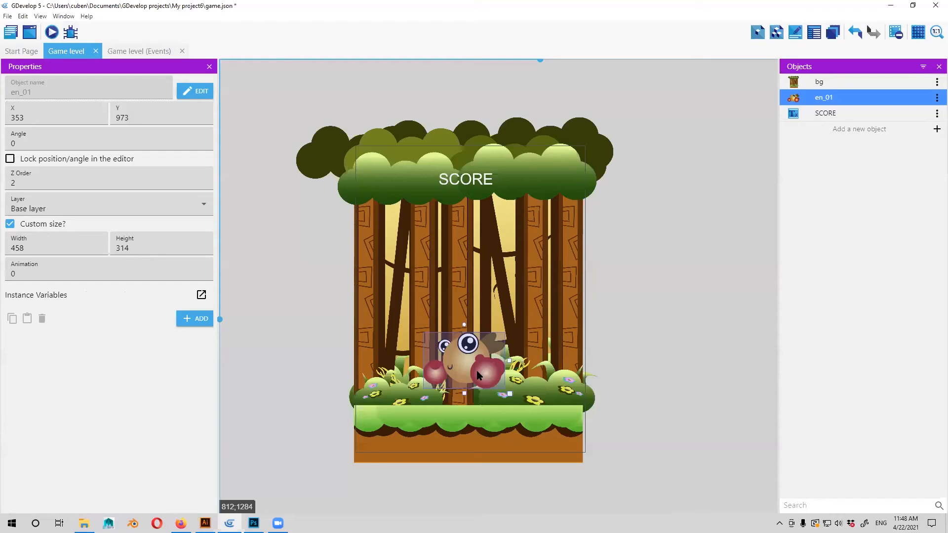
pyautogui.click(679, 307)
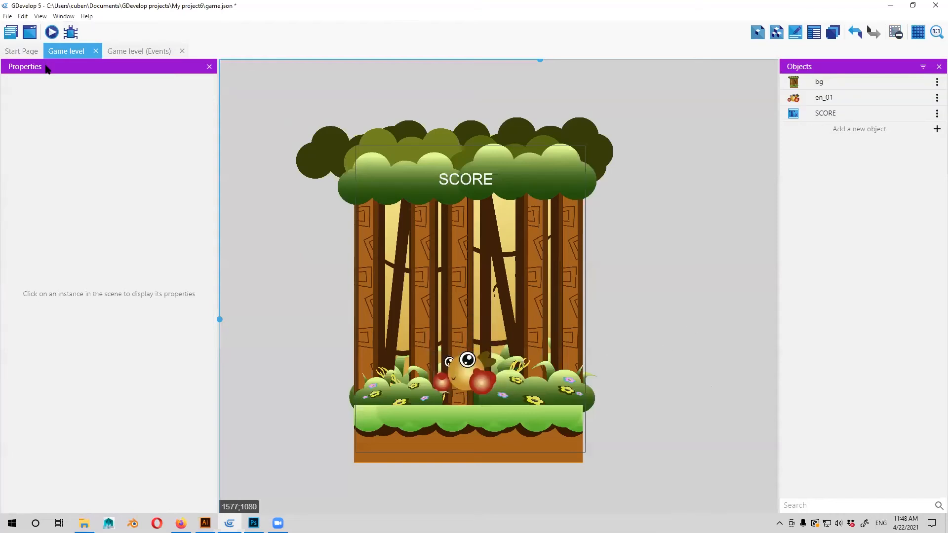
pyautogui.click(52, 32)
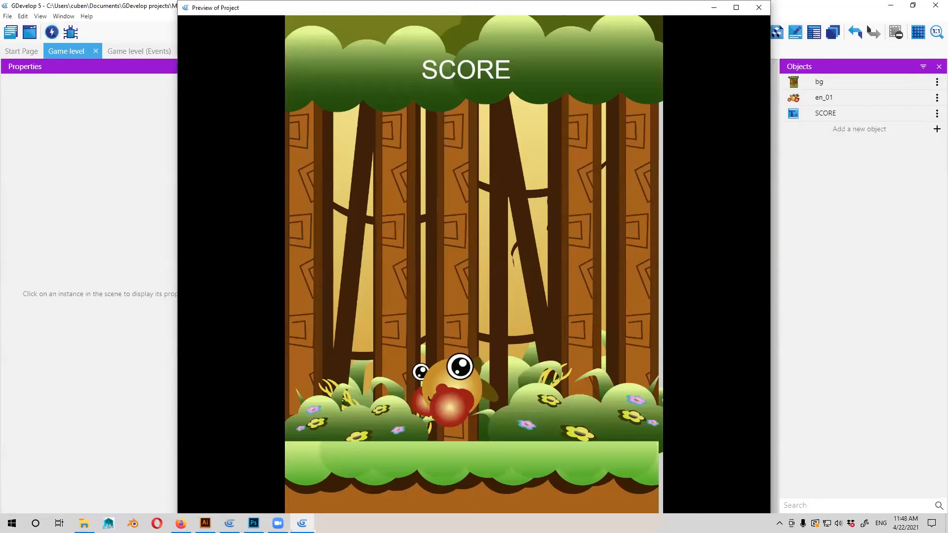
pyautogui.click(759, 7)
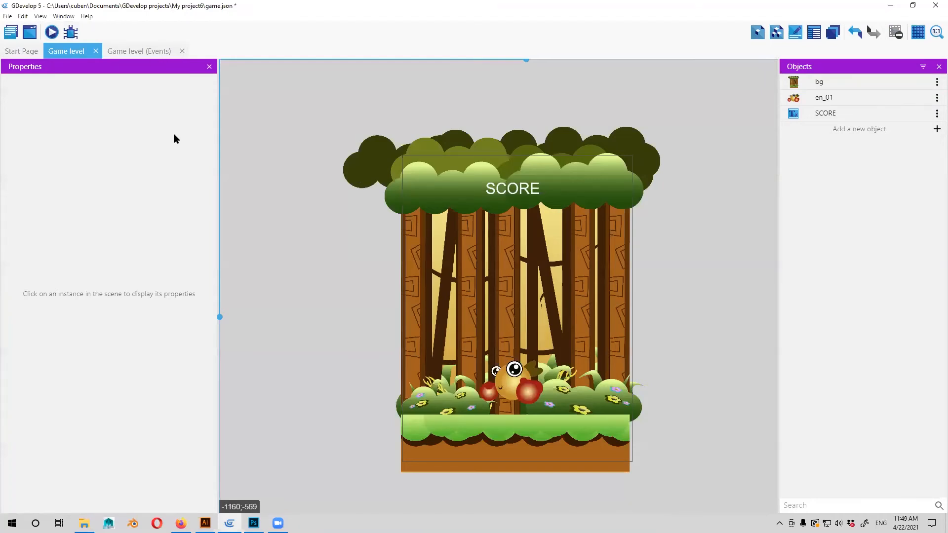
# Add a comment event reading "at the beggining of the game" to the Game level events.
pyautogui.click(157, 52)
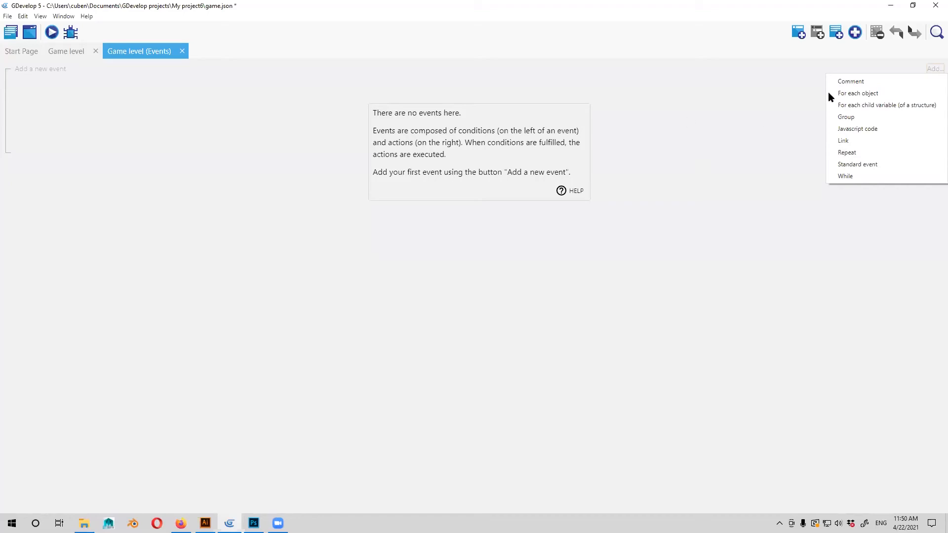
pyautogui.press('Return')
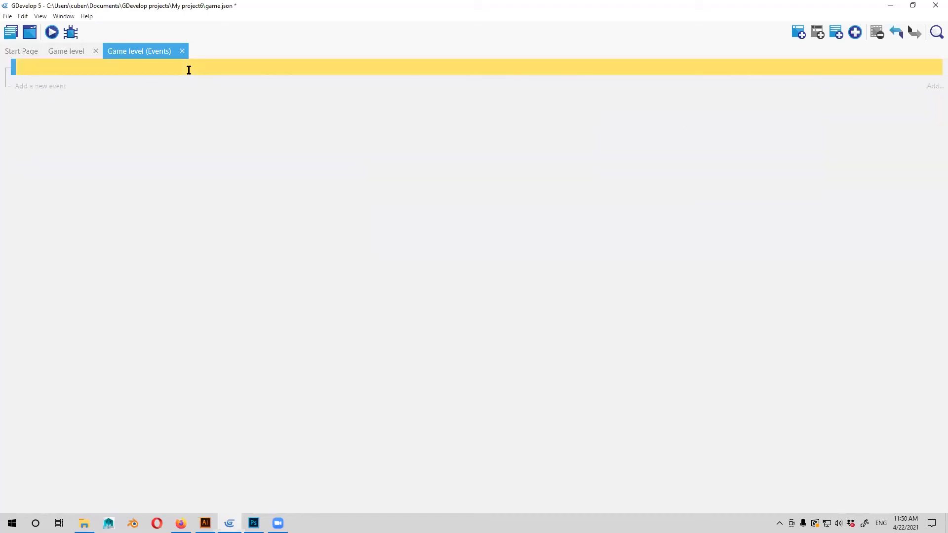
pyautogui.click(189, 70)
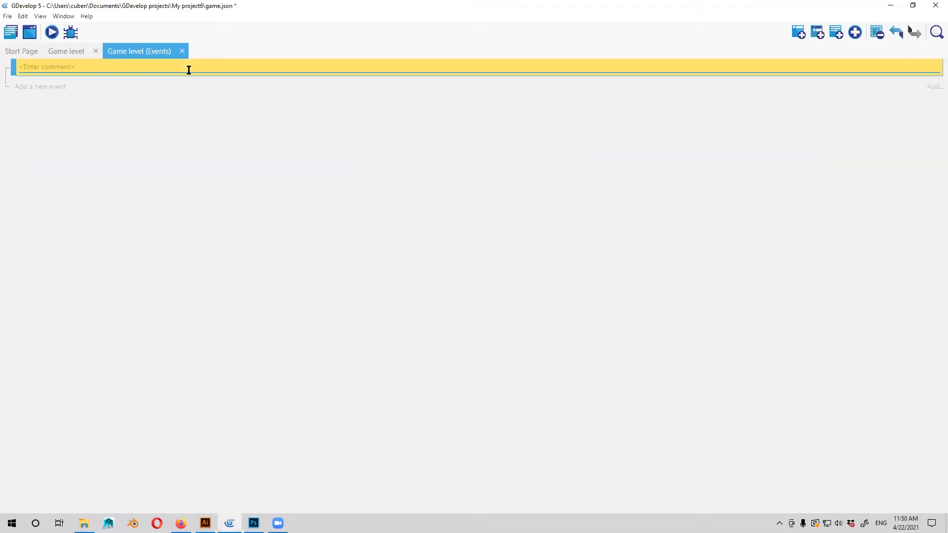
pyautogui.write('at the beggining of the game')
pyautogui.click(155, 143)
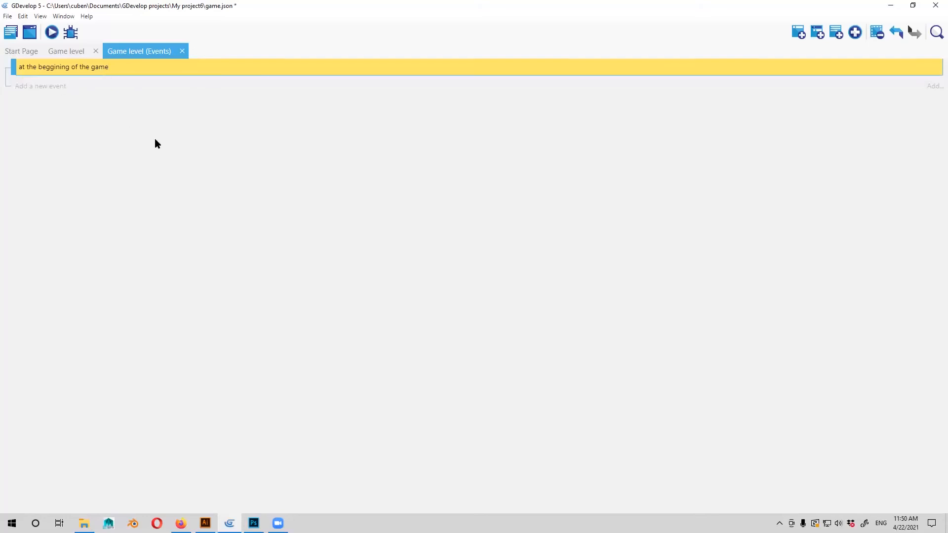
# Add a standard event below the comment with the scene condition At the beginning of the scene.
pyautogui.click(298, 89)
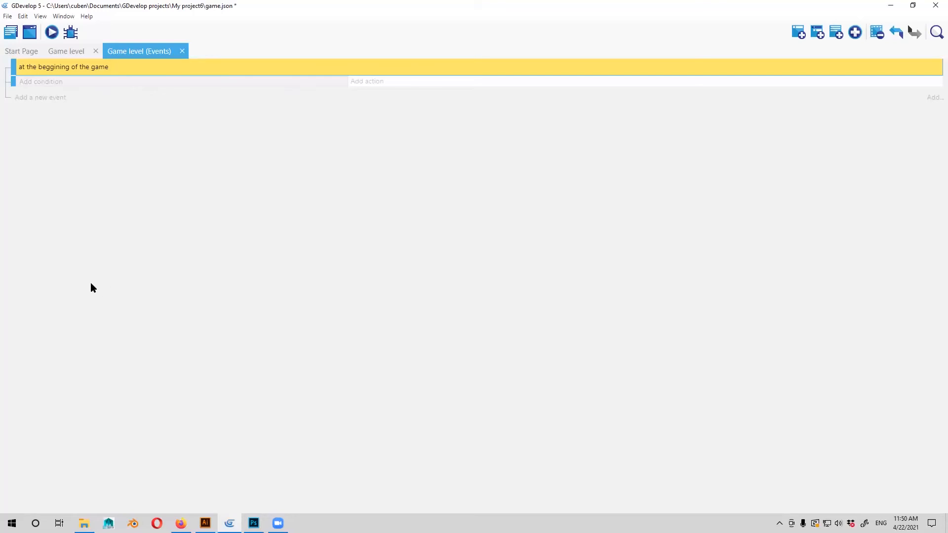
pyautogui.click(41, 82)
pyautogui.click(330, 181)
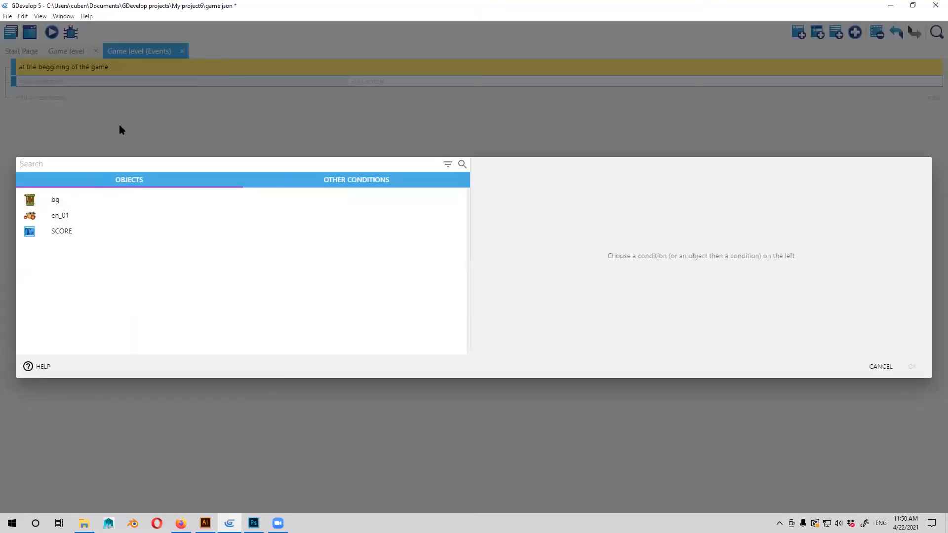
pyautogui.click(117, 170)
pyautogui.click(118, 183)
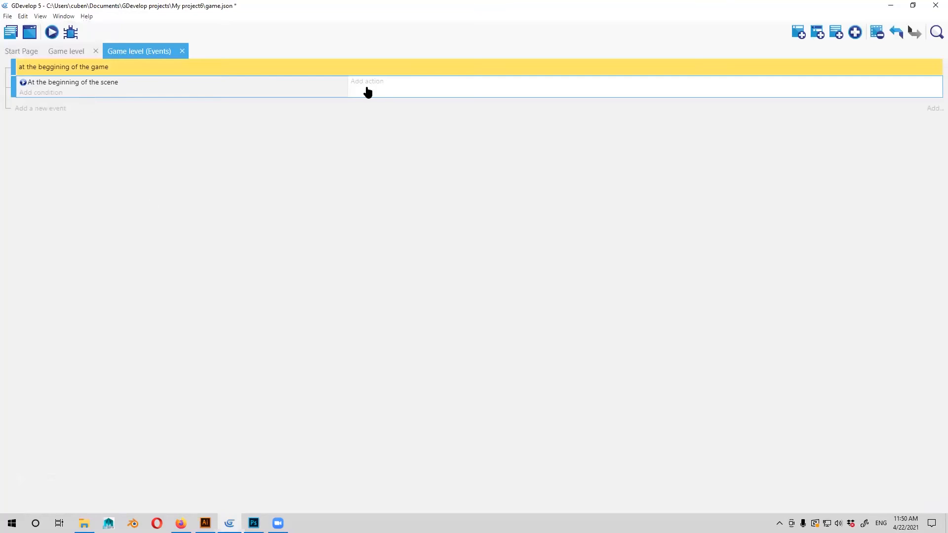
pyautogui.click(367, 88)
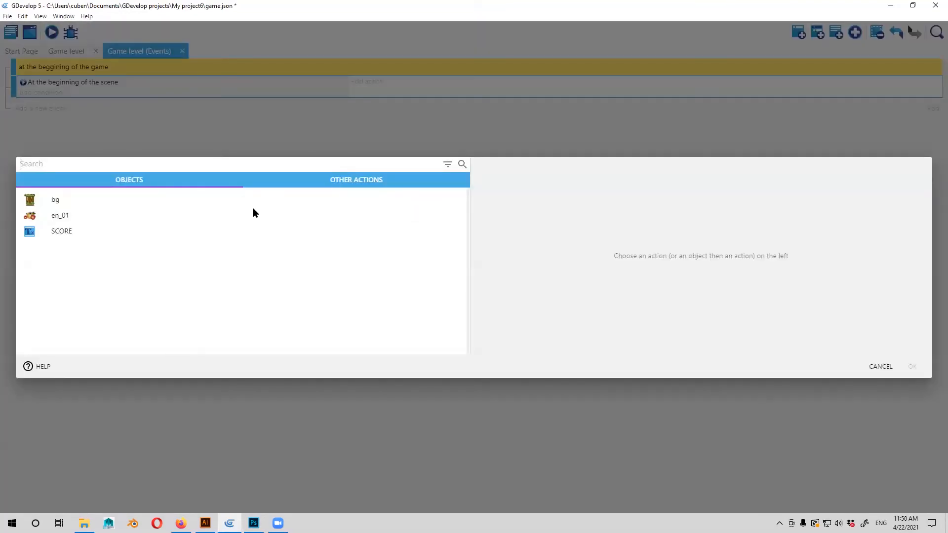
pyautogui.click(358, 183)
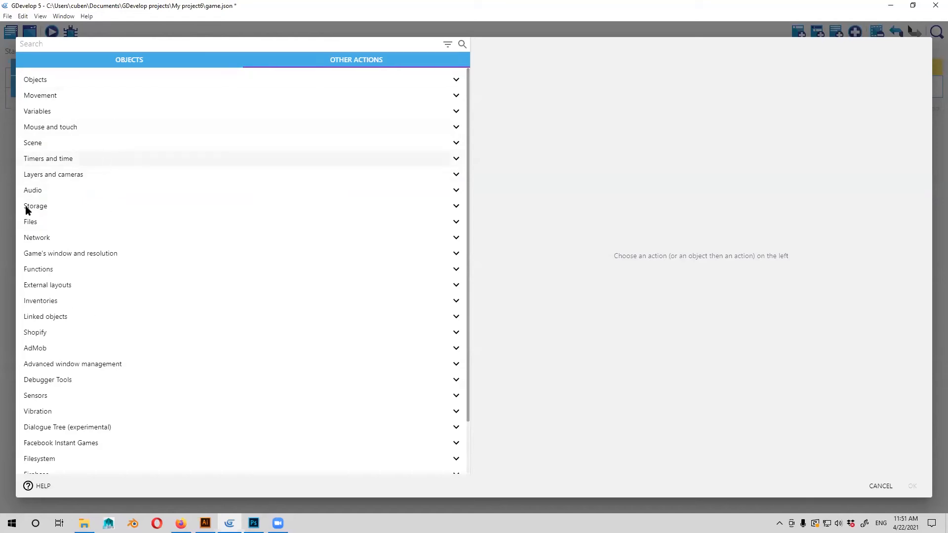
pyautogui.press('Escape')
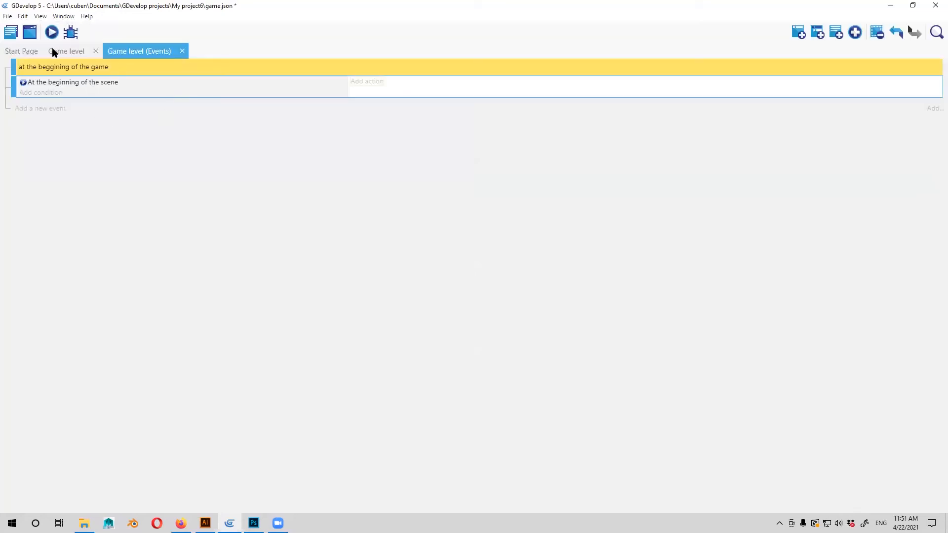
pyautogui.click(54, 50)
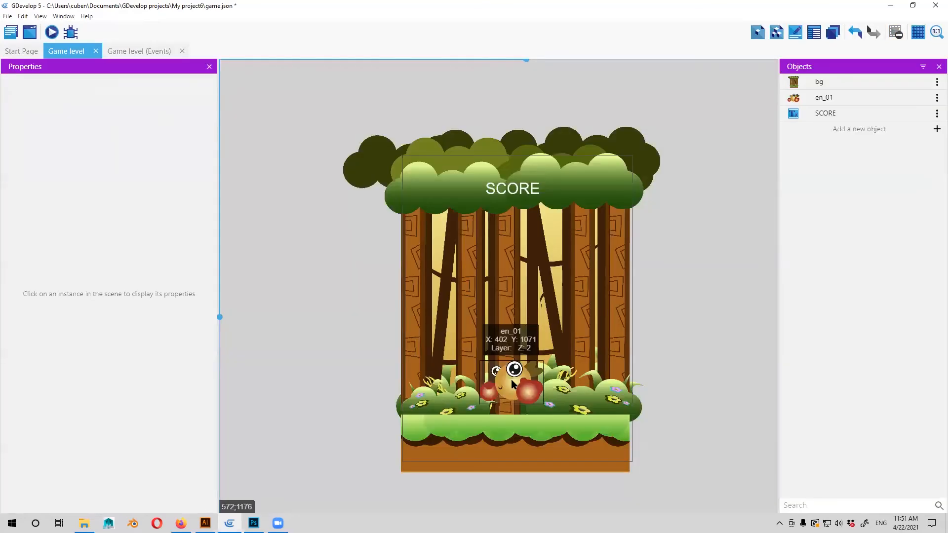
pyautogui.click(139, 51)
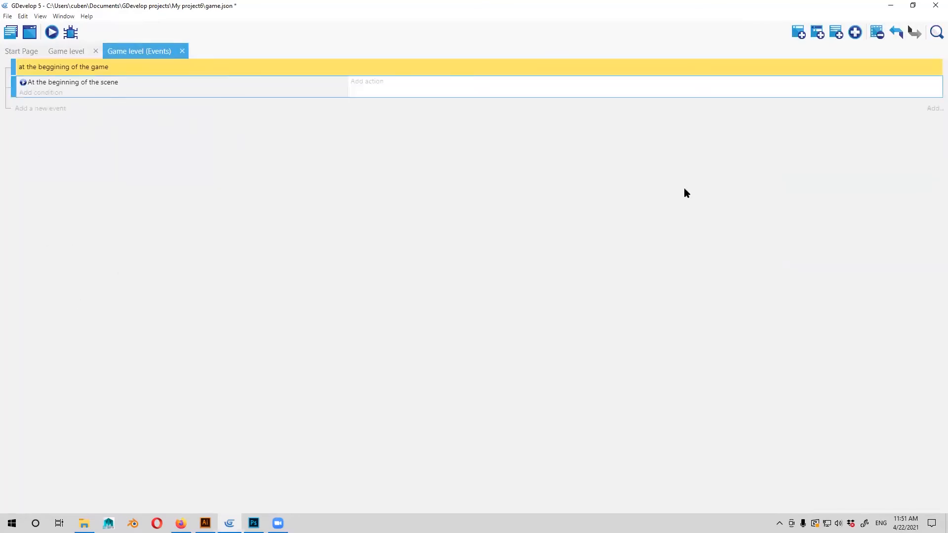
# Add a second standard event with the condition Mouse button pressed or touch held.
pyautogui.click(934, 110)
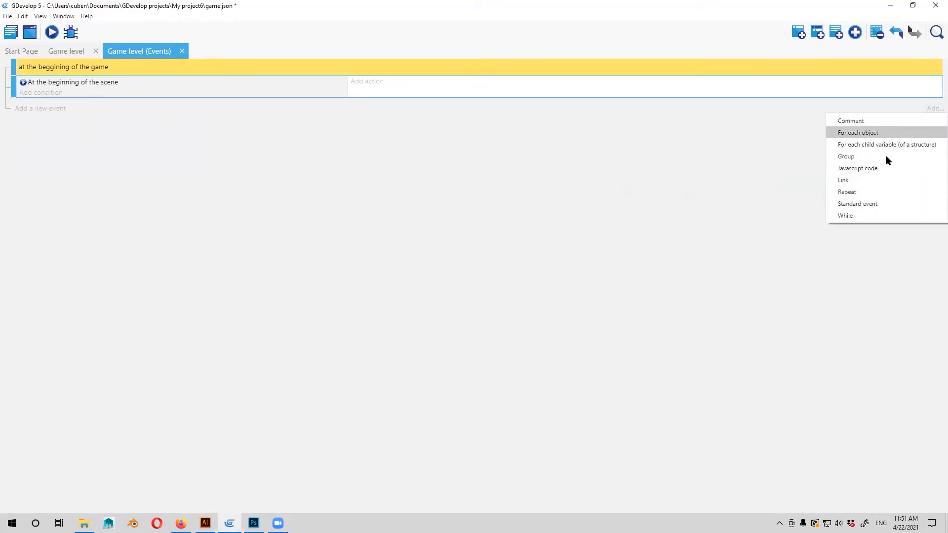
pyautogui.click(420, 193)
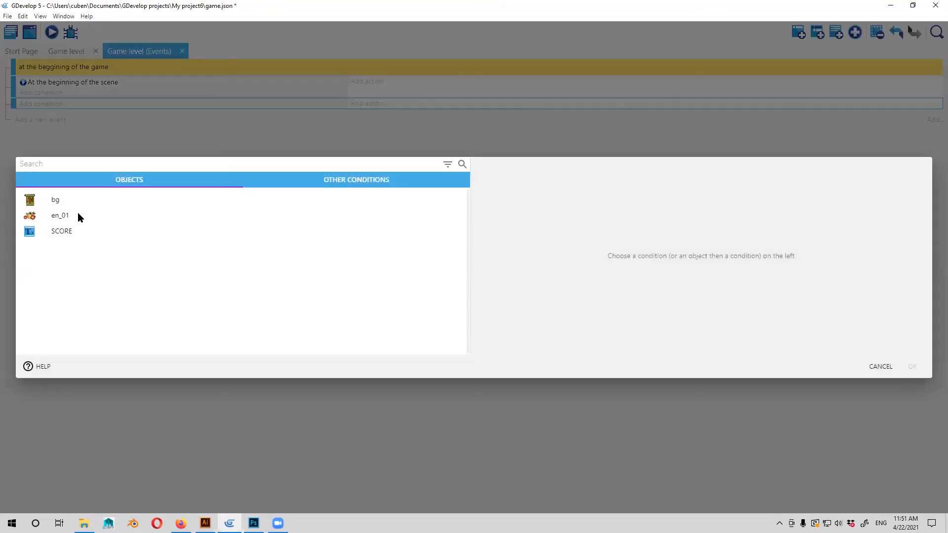
pyautogui.click(377, 180)
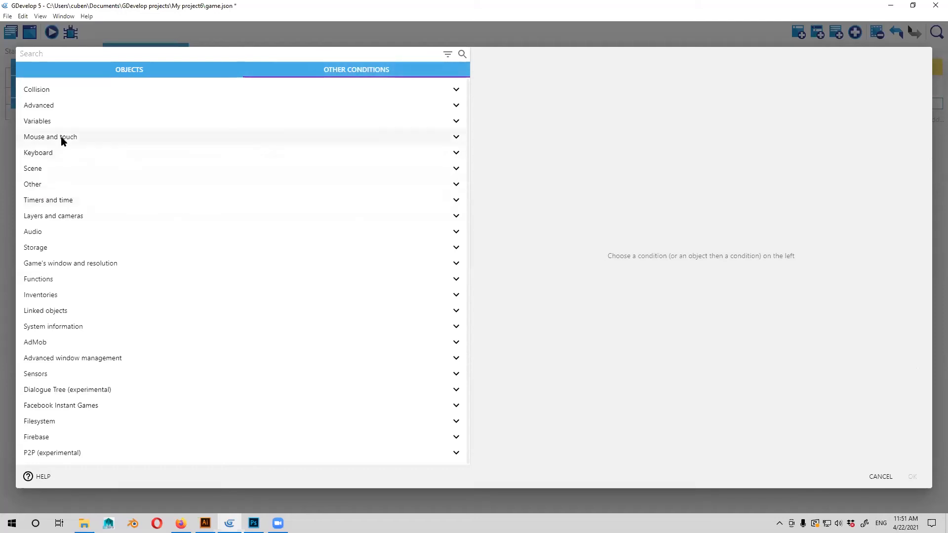
pyautogui.click(57, 137)
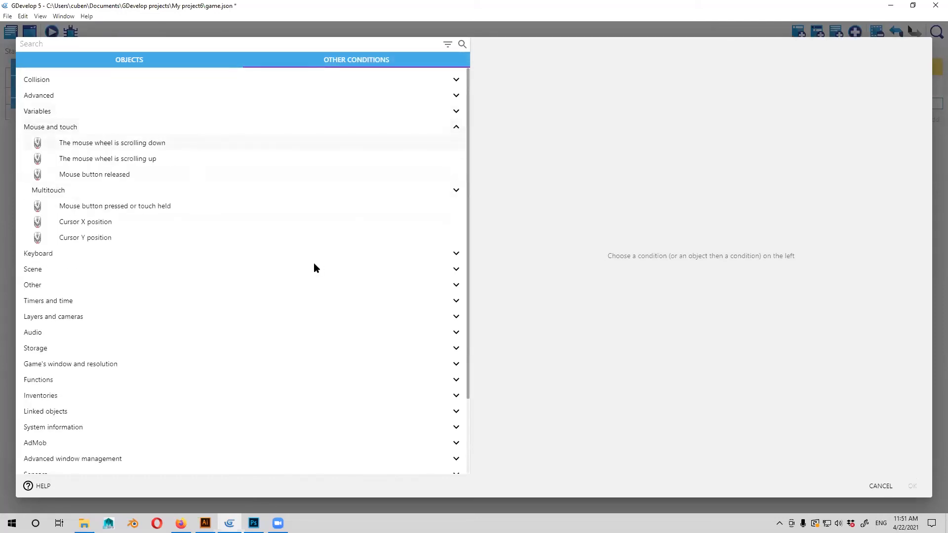
pyautogui.click(136, 207)
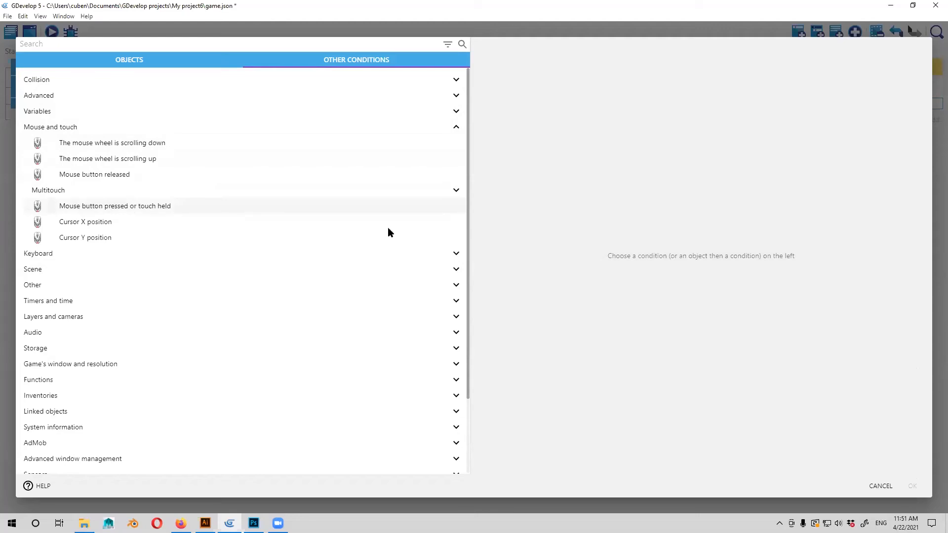
pyautogui.click(914, 487)
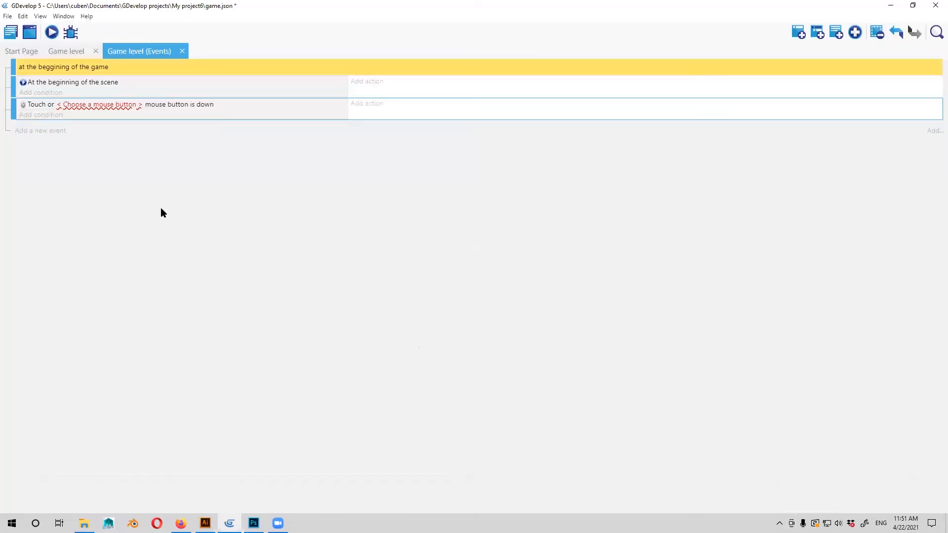
# Set the button to test in the mouse button condition to Left (primary).
pyautogui.click(87, 106)
pyautogui.click(182, 106)
pyautogui.click(141, 105)
pyautogui.click(161, 126)
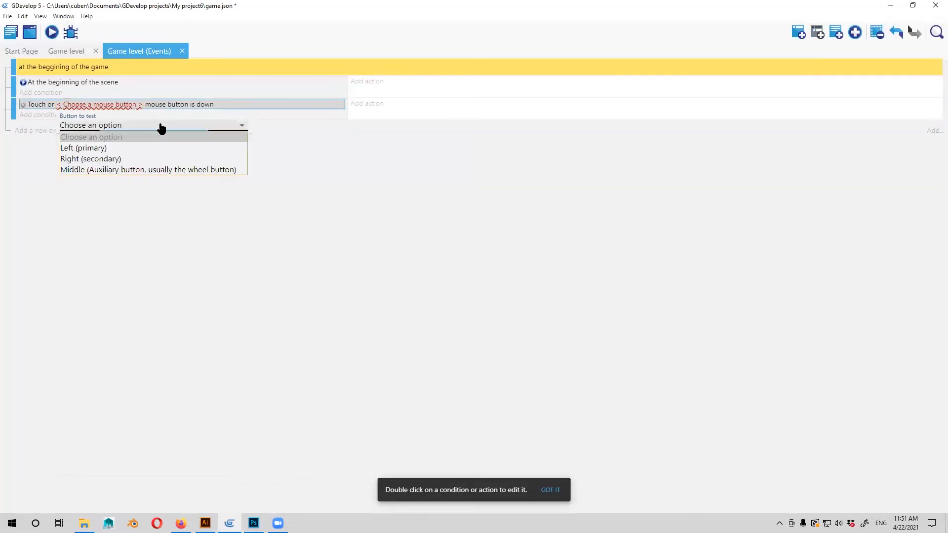
pyautogui.click(132, 148)
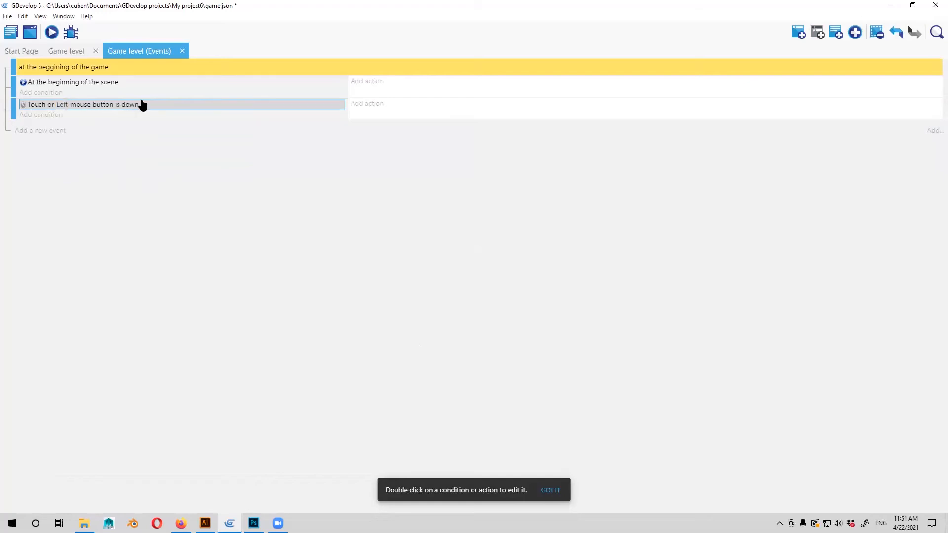
# Add the condition The cursor/touch is on an object for en_01 to the mouse button event, keeping the accurate test at Yes.
pyautogui.click(34, 115)
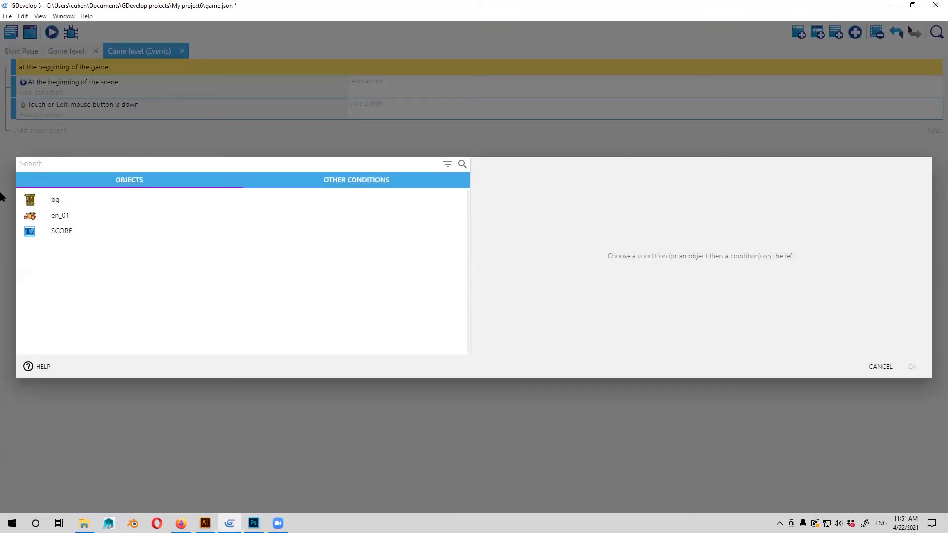
pyautogui.click(385, 184)
pyautogui.click(64, 151)
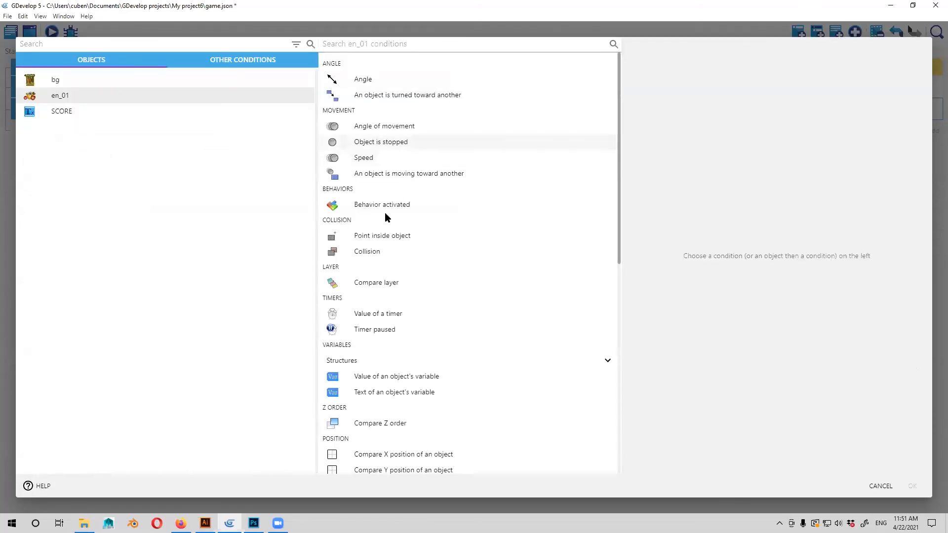
pyautogui.scroll(-3, 384, 247)
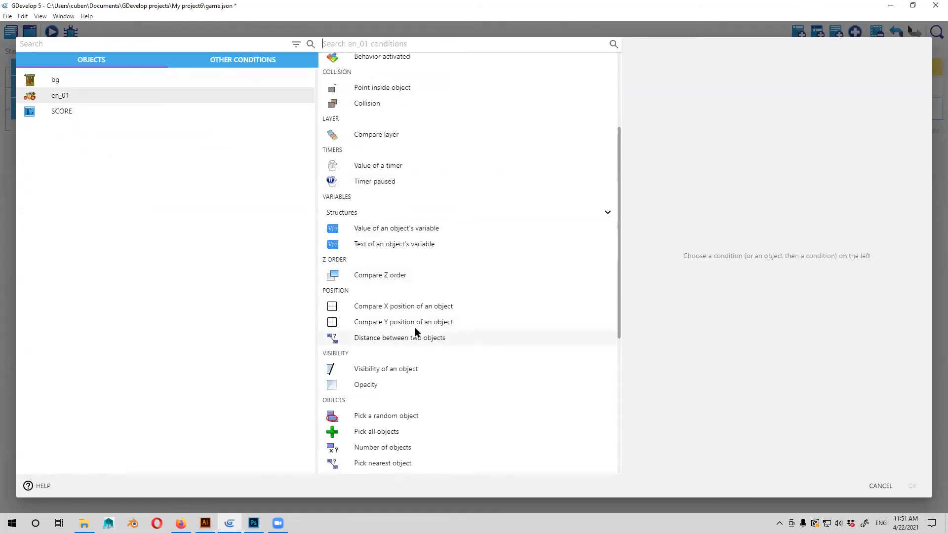
pyautogui.scroll(-5, 420, 336)
pyautogui.scroll(4, 428, 340)
pyautogui.scroll(4, 428, 341)
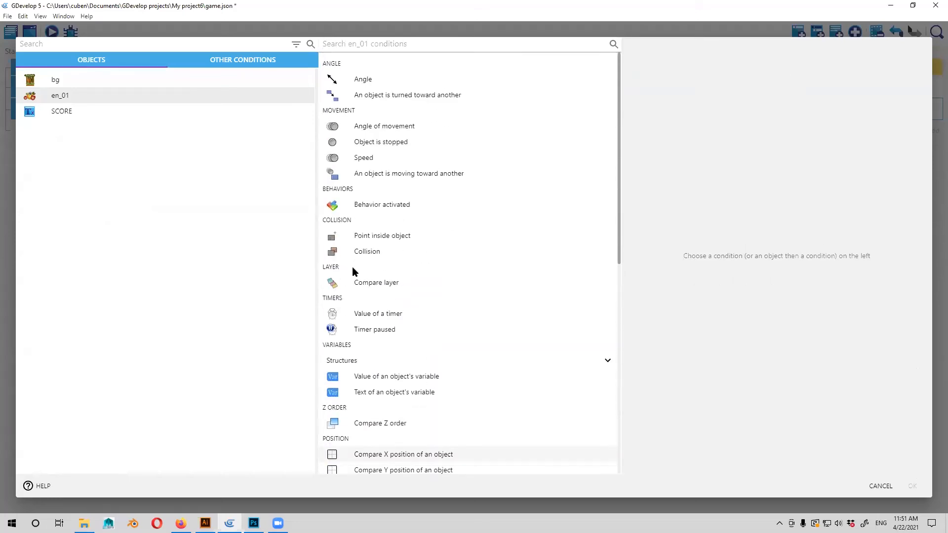
pyautogui.scroll(-1, 349, 271)
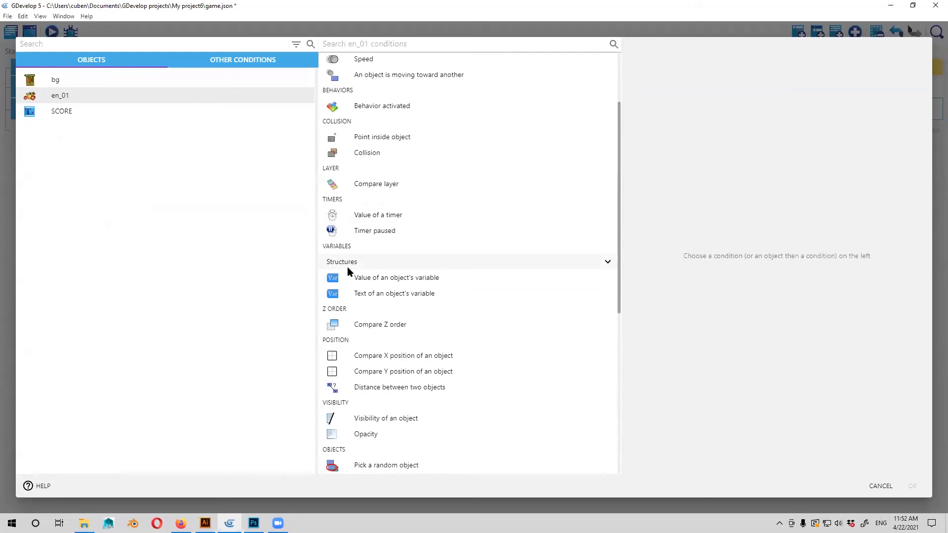
pyautogui.scroll(-1, 377, 307)
pyautogui.click(366, 306)
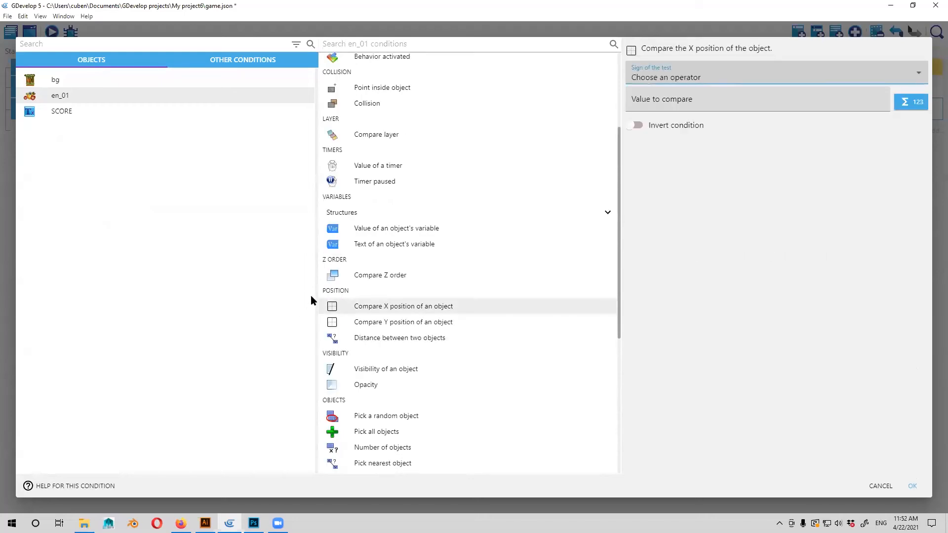
pyautogui.scroll(-2, 325, 295)
pyautogui.scroll(-2, 327, 286)
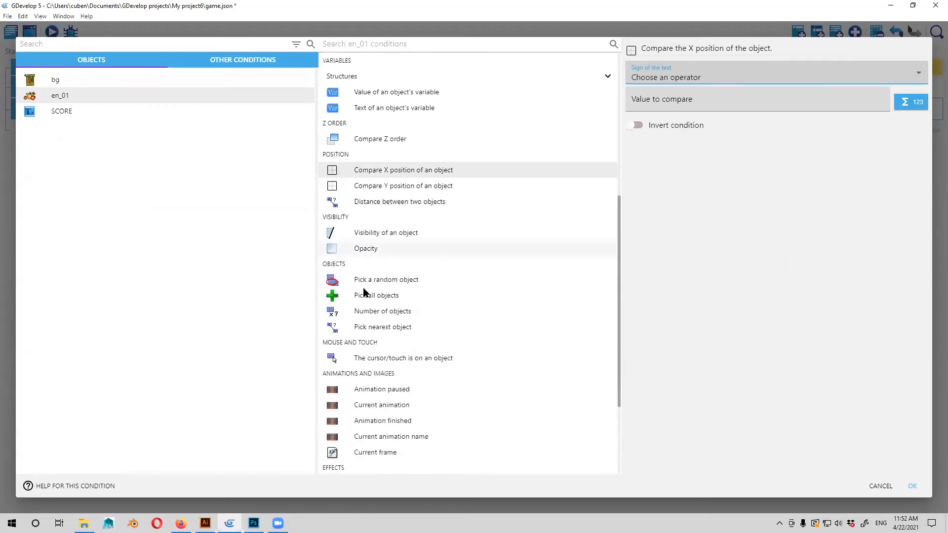
pyautogui.scroll(-1, 383, 296)
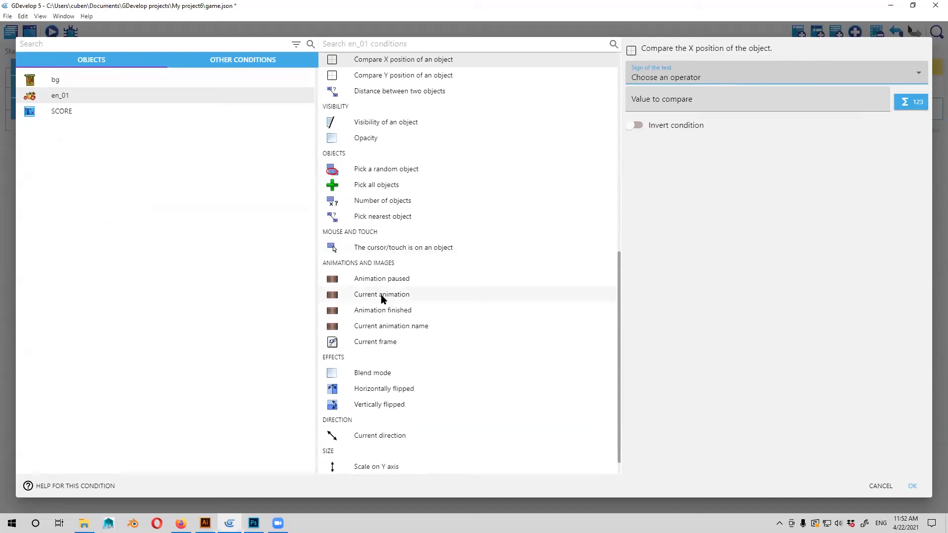
pyautogui.click(437, 249)
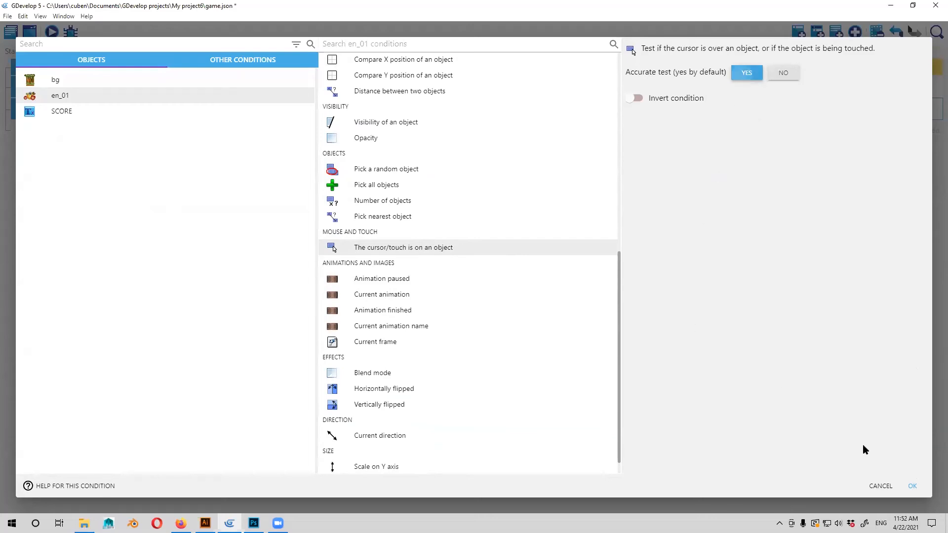
pyautogui.click(913, 485)
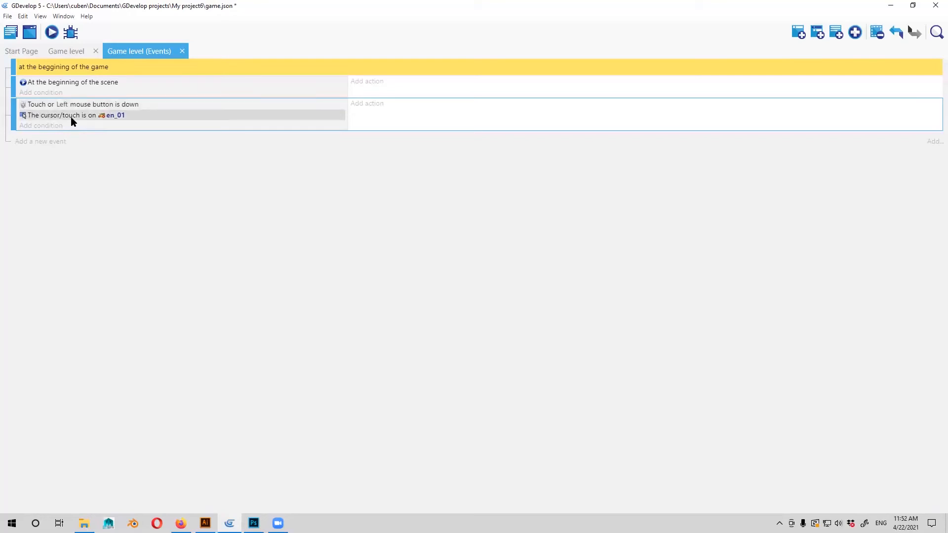
# Start a Change the animation action for en_01 in the mouse button event.
pyautogui.click(368, 105)
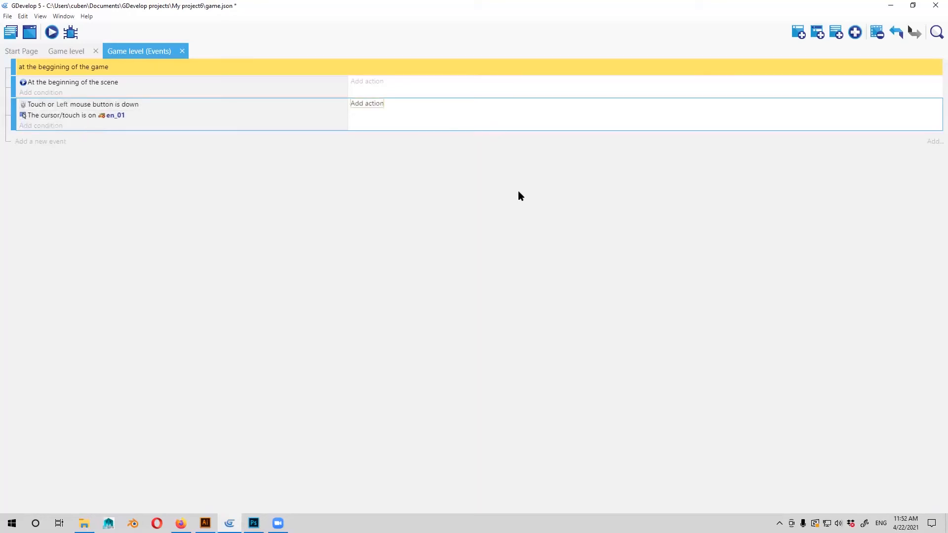
pyautogui.scroll(-5, 546, 247)
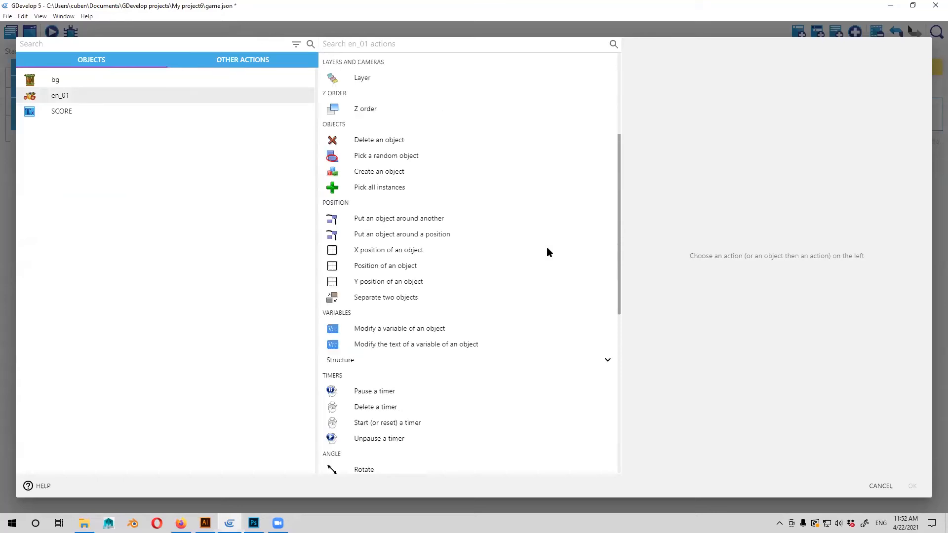
pyautogui.scroll(-5, 376, 276)
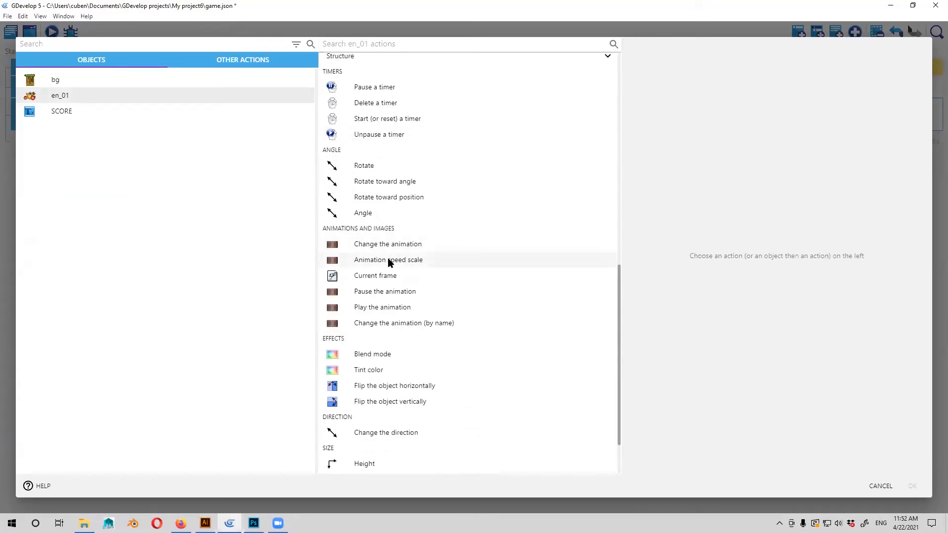
pyautogui.click(388, 260)
pyautogui.click(421, 245)
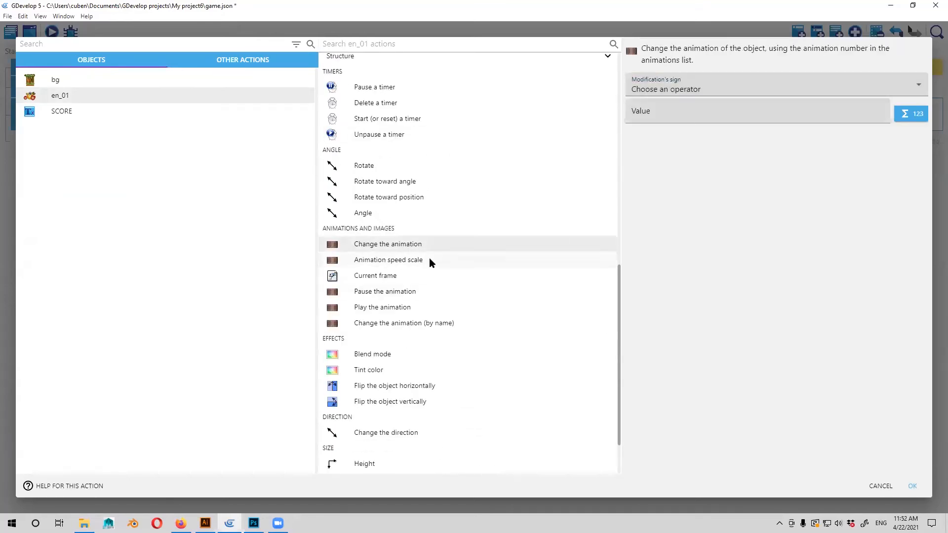
# Set the animation action's modification sign to = (set to) with value 1 and confirm it.
pyautogui.click(705, 91)
pyautogui.click(740, 110)
pyautogui.click(713, 122)
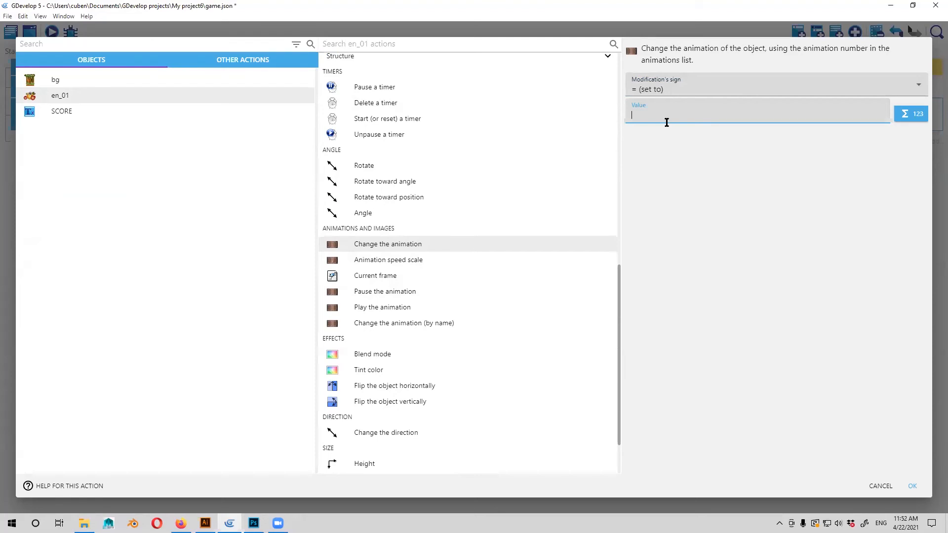
pyautogui.click(667, 116)
pyautogui.write('1')
pyautogui.click(739, 231)
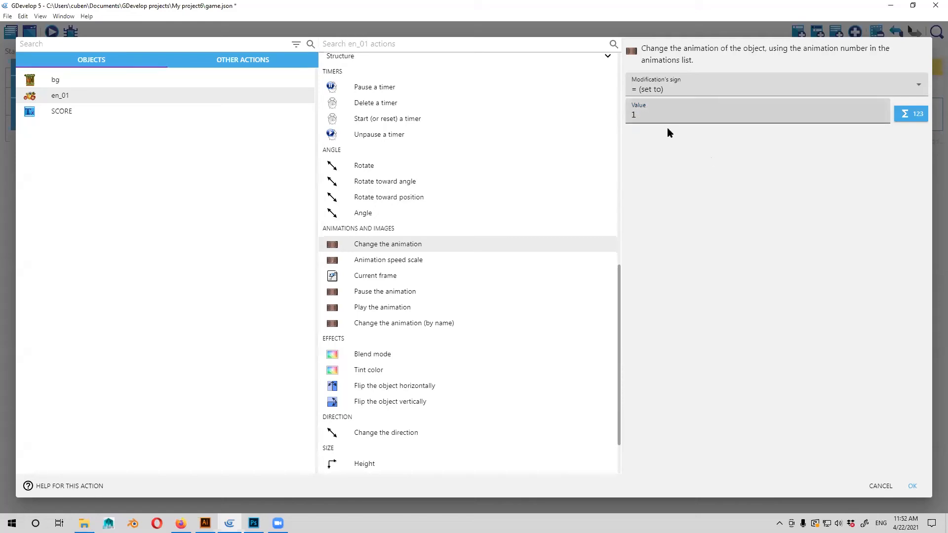
pyautogui.moveTo(647, 114); pyautogui.dragTo(632, 118)
pyautogui.click(715, 169)
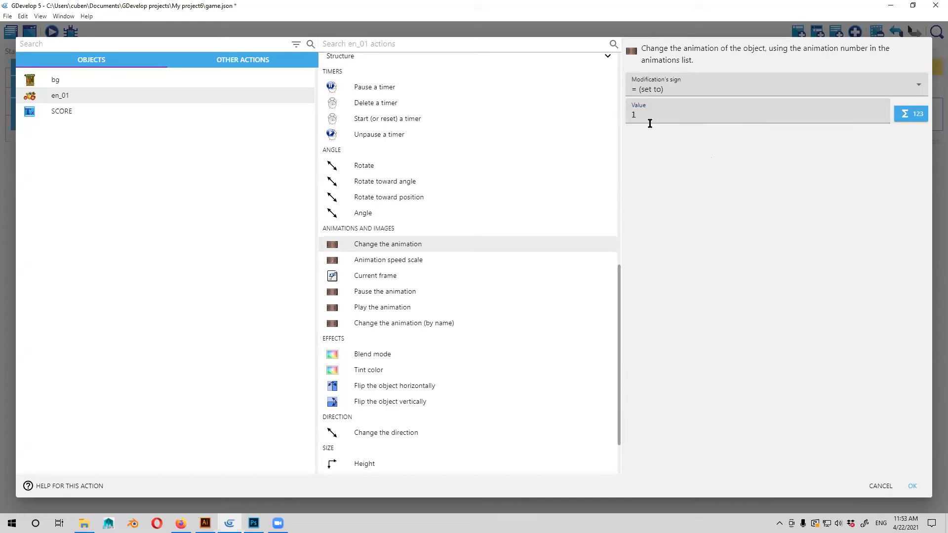
pyautogui.click(913, 486)
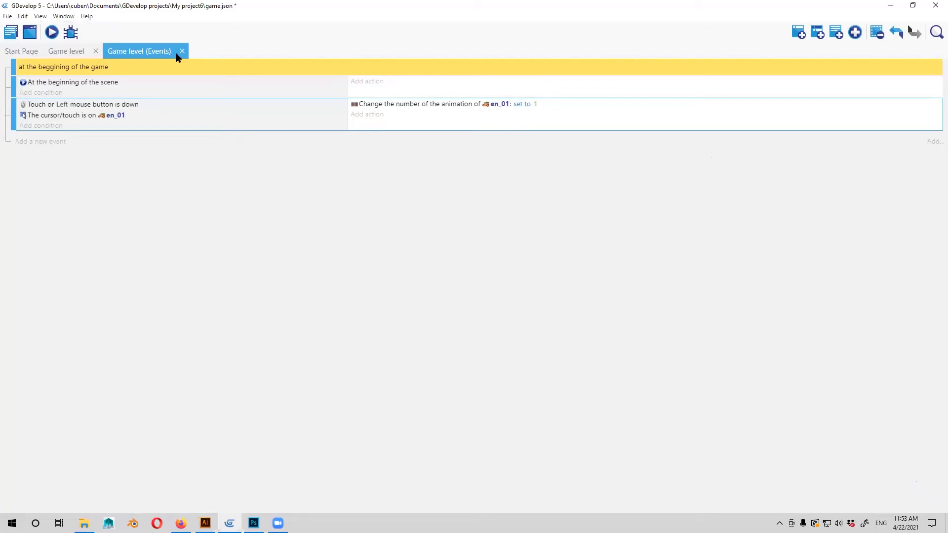
# View the Game level scene and run a preview of it.
pyautogui.click(68, 51)
pyautogui.click(51, 32)
# Add a Change the animation action for en_01, = (set to) 0, to the At the beginning of the scene event.
pyautogui.click(369, 82)
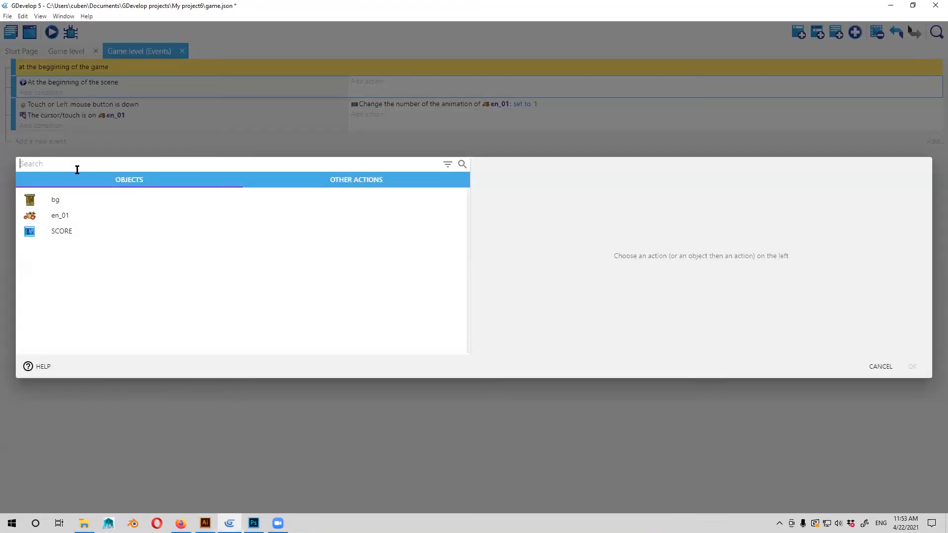
pyautogui.click(79, 218)
pyautogui.scroll(-15, 427, 287)
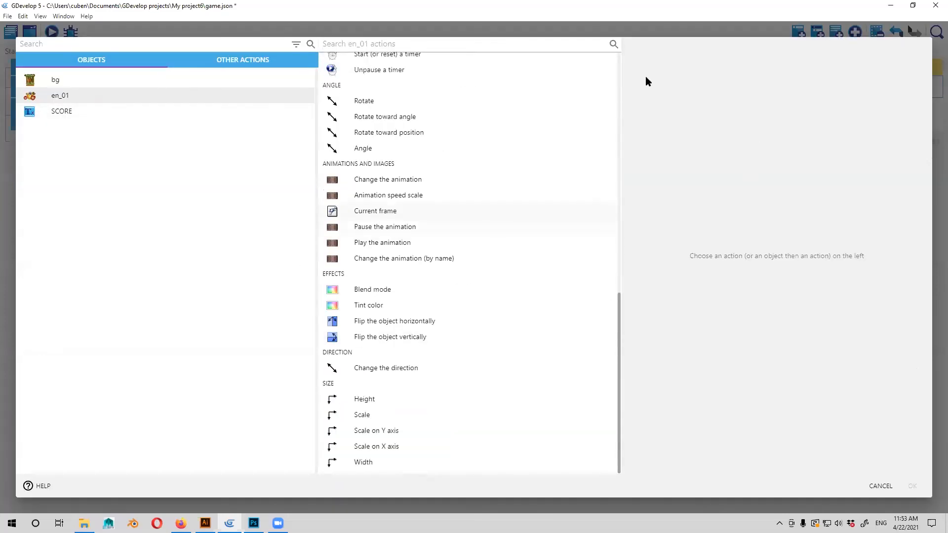
pyautogui.click(683, 92)
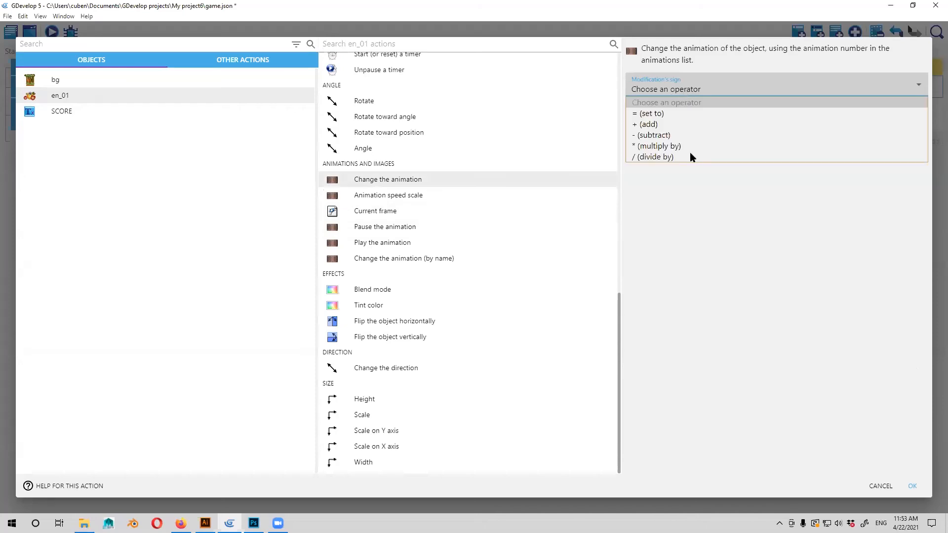
pyautogui.press('Down')
pyautogui.press('Tab')
pyautogui.write('0')
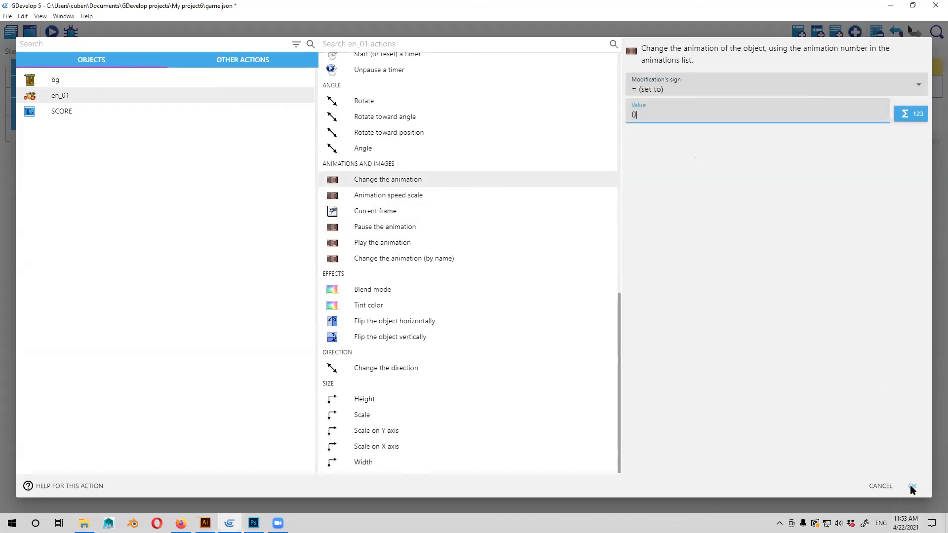
pyautogui.click(912, 487)
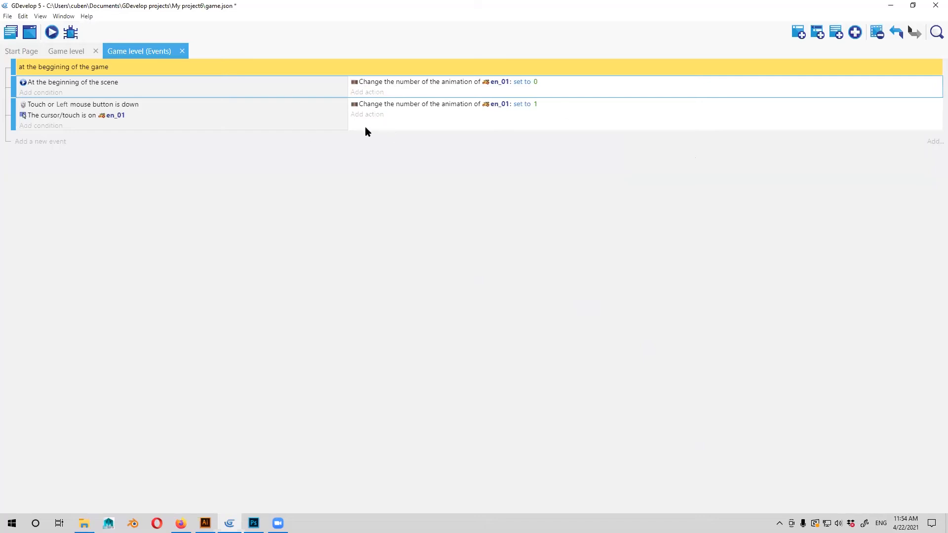
# Start a second action, Start (or reset) a scene timer, in the At the beginning of the scene event.
pyautogui.click(369, 92)
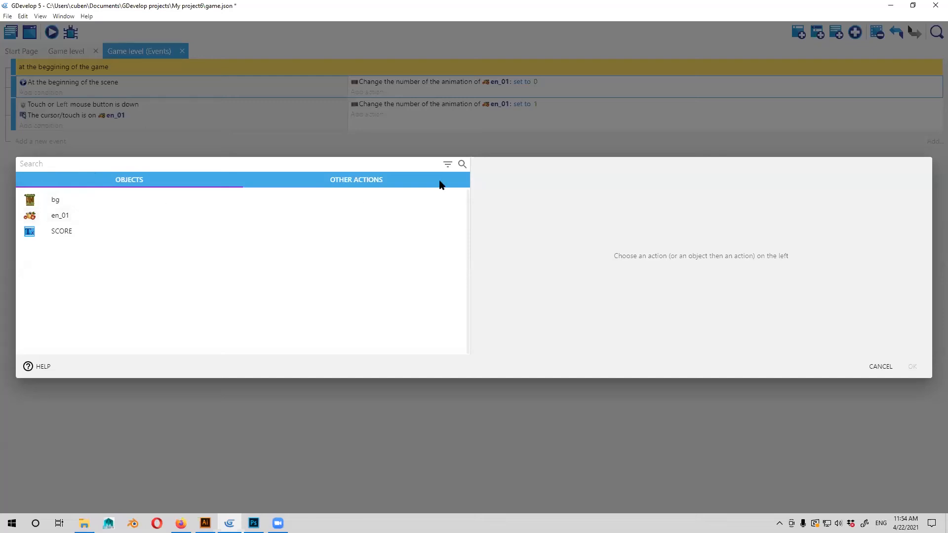
pyautogui.click(262, 145)
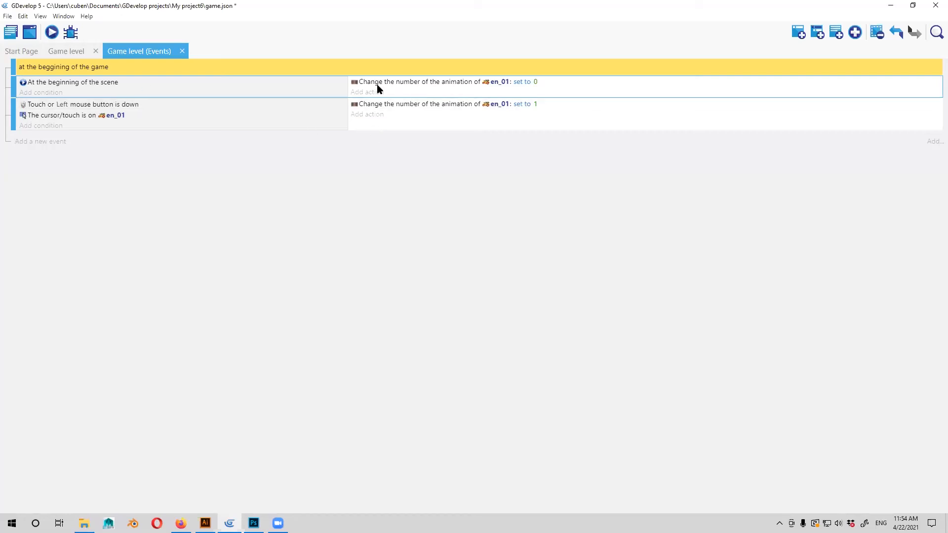
pyautogui.click(407, 97)
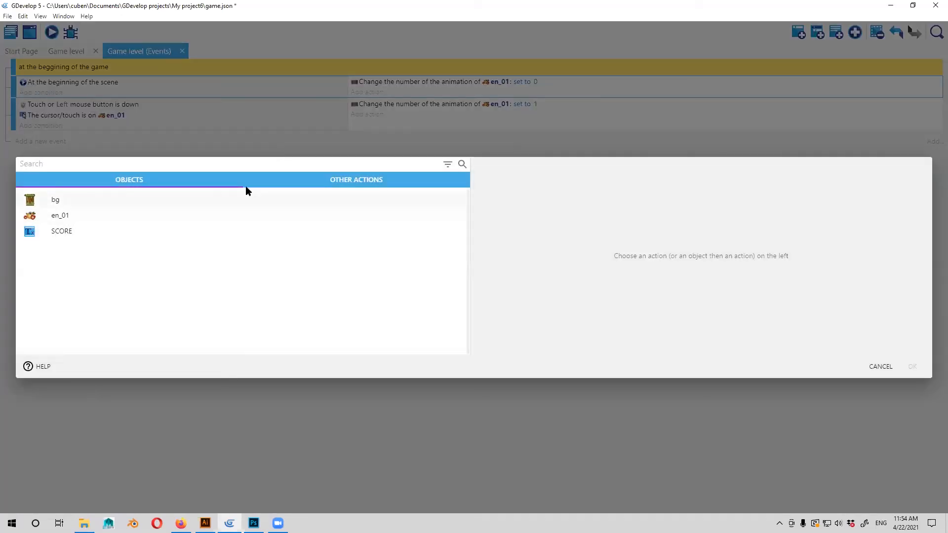
pyautogui.click(322, 181)
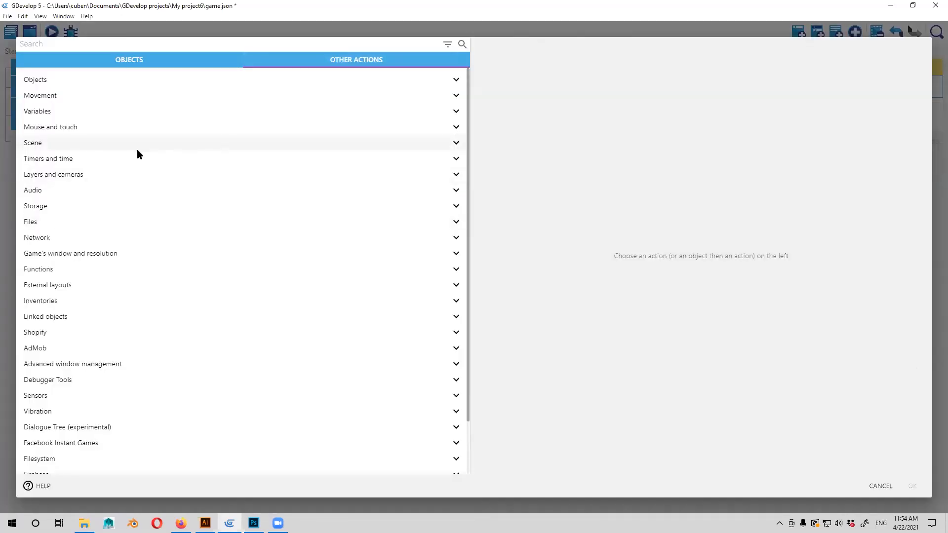
pyautogui.click(131, 161)
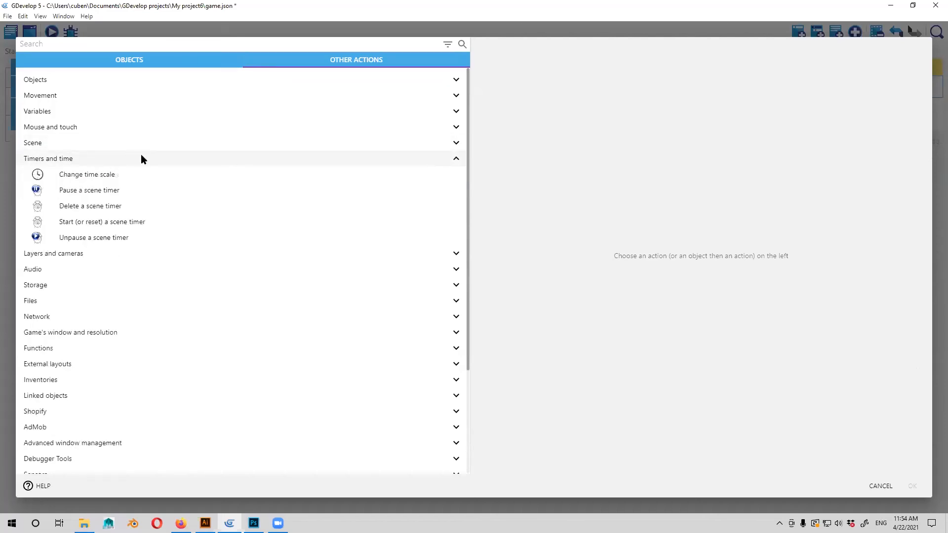
pyautogui.click(234, 62)
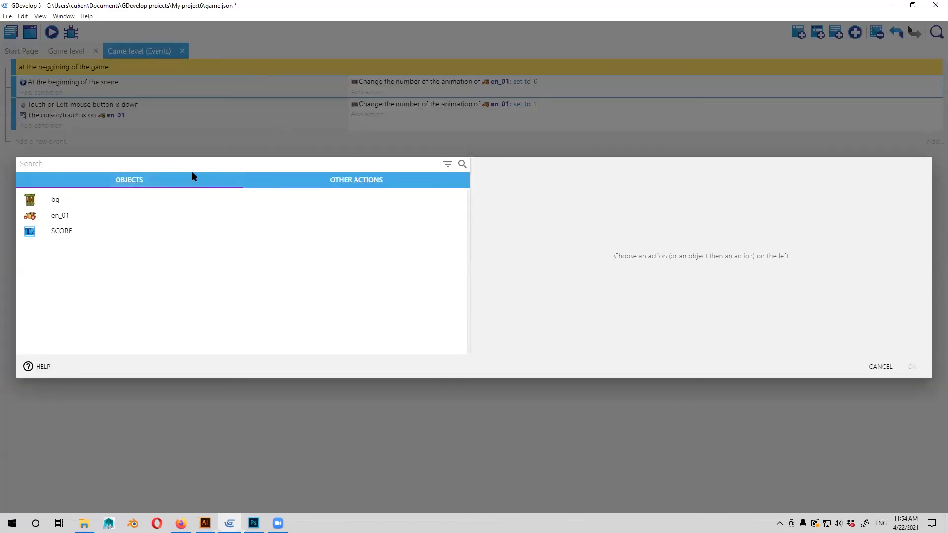
pyautogui.click(381, 180)
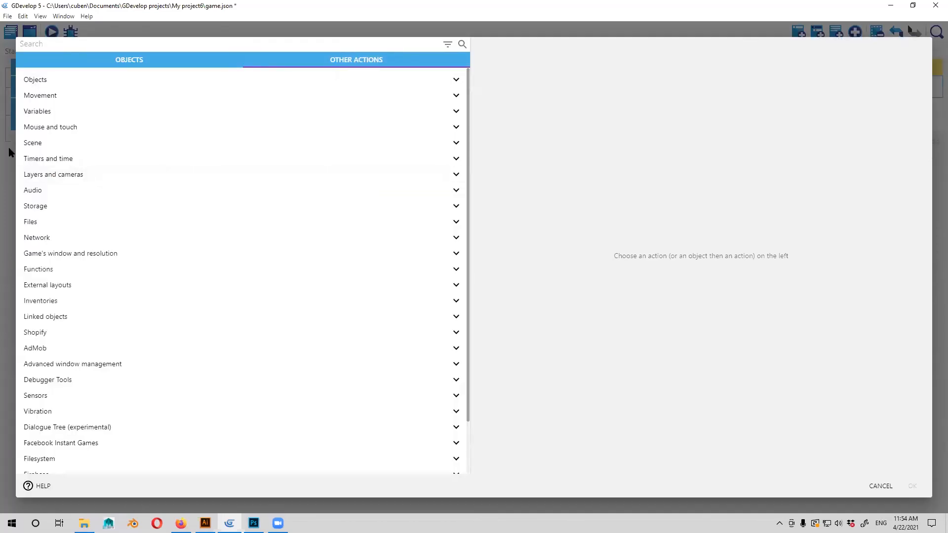
pyautogui.click(84, 157)
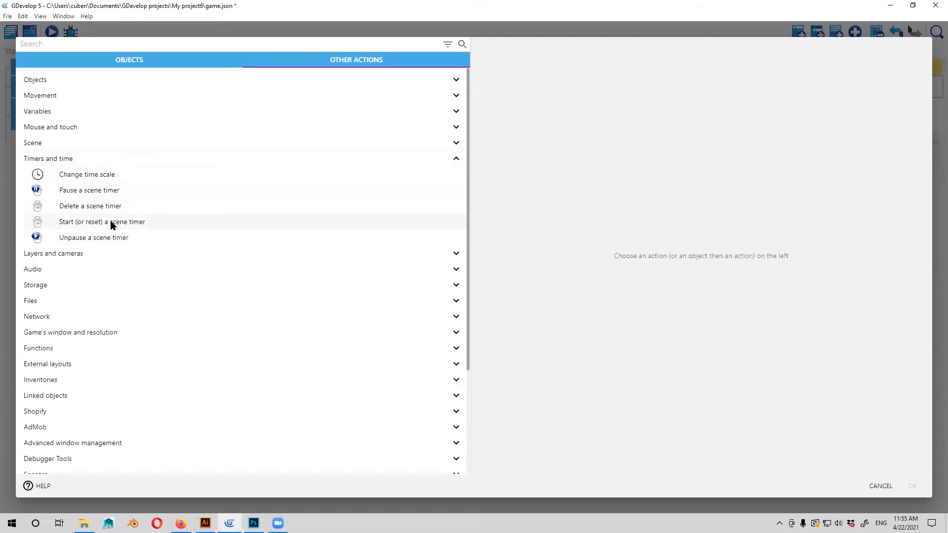
pyautogui.click(113, 225)
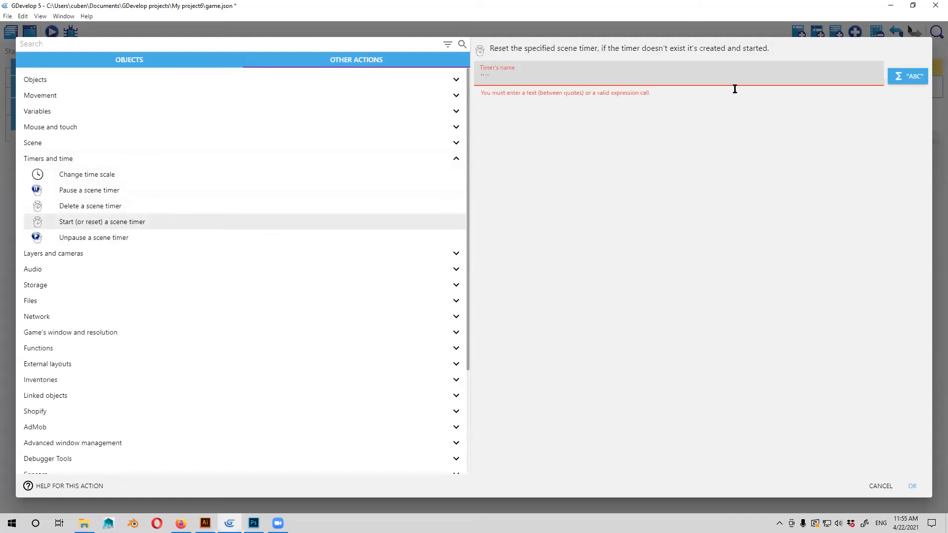
# Name the scene timer "revive_en" in the Start (or reset) action, copy the name, and confirm the action.
pyautogui.click(648, 45)
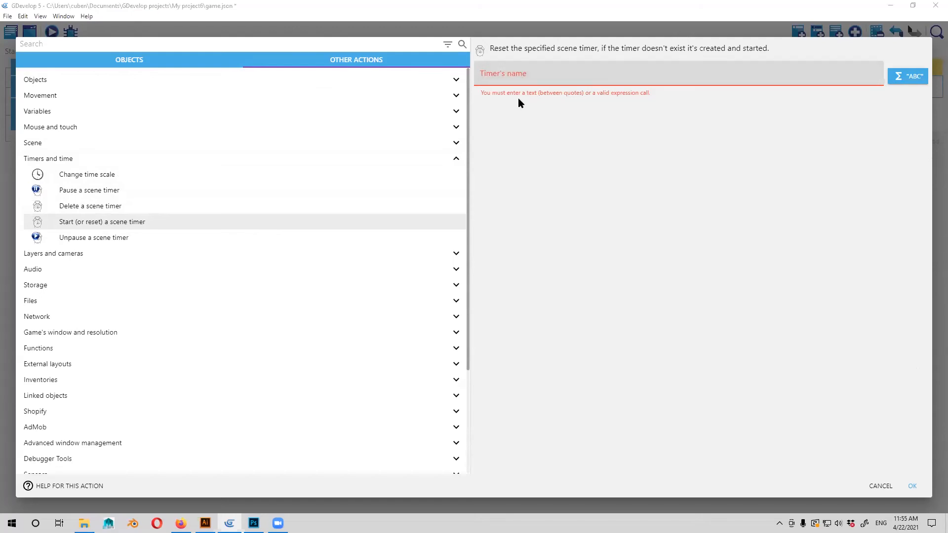
pyautogui.click(508, 75)
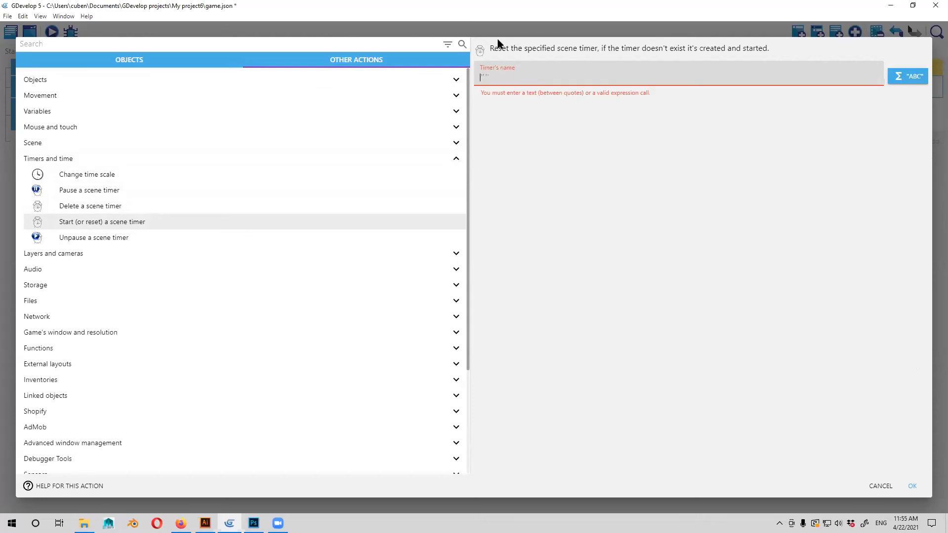
pyautogui.write('revive')
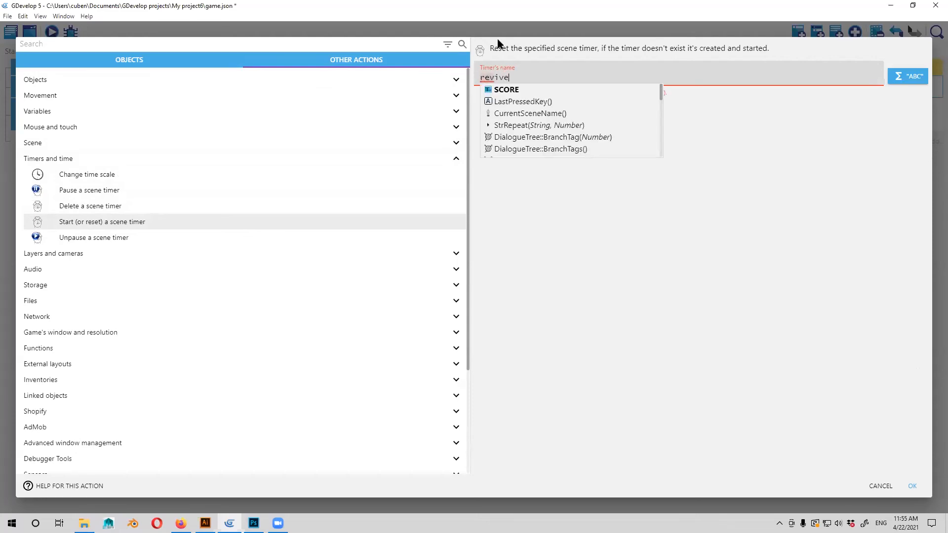
pyautogui.write('_en')
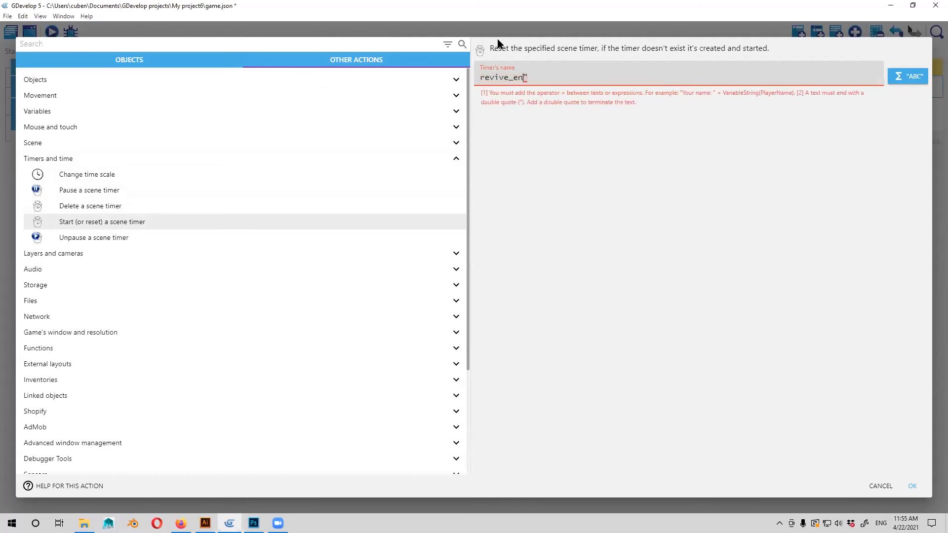
pyautogui.press('Home')
pyautogui.write('"')
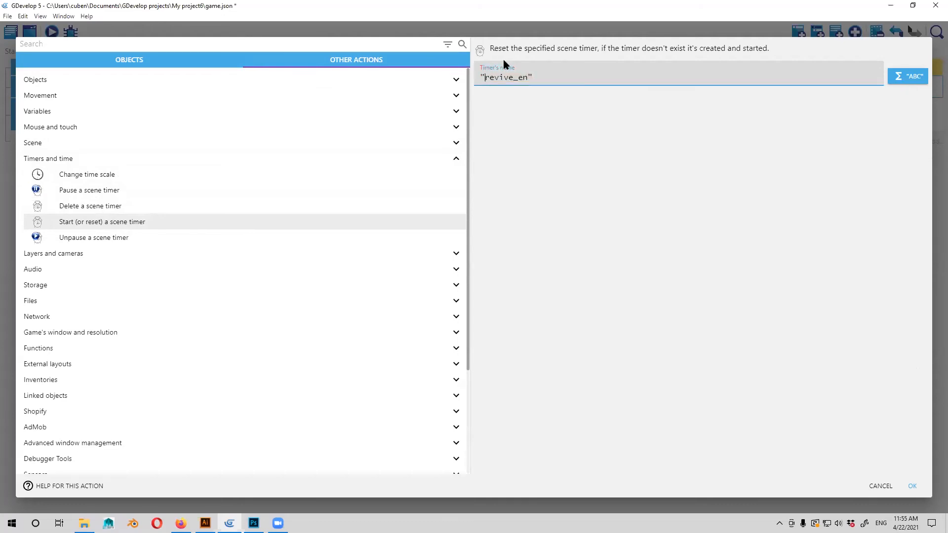
pyautogui.hotkey('ctrl', 'a')
pyautogui.hotkey('ctrl', 'c')
pyautogui.click(574, 168)
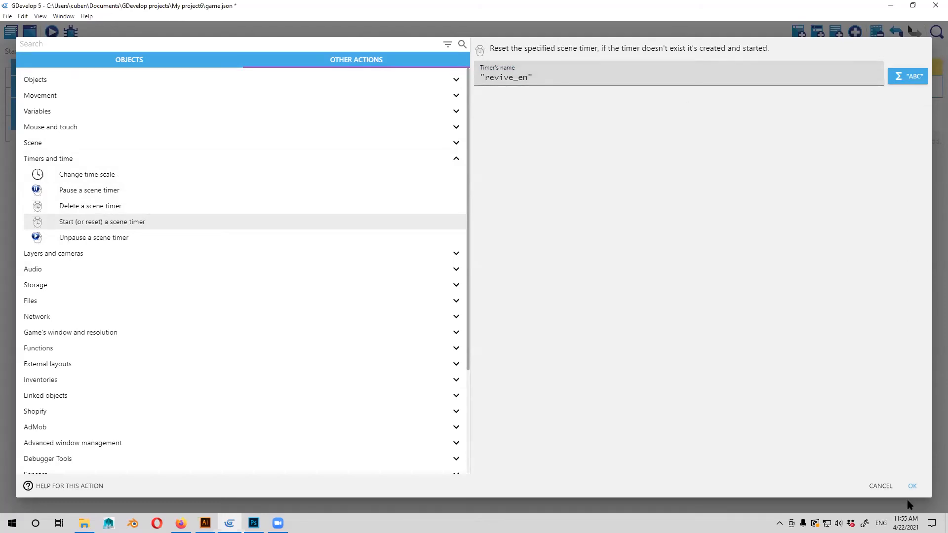
pyautogui.click(911, 487)
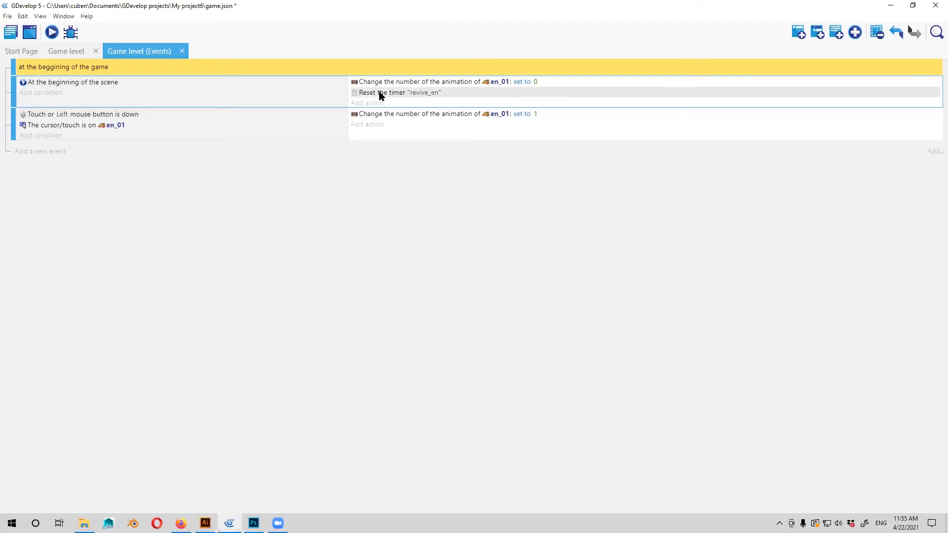
# Add a Pause a scene timer action for "revive_en" to the At the beginning of the scene event.
pyautogui.click(407, 139)
pyautogui.click(375, 125)
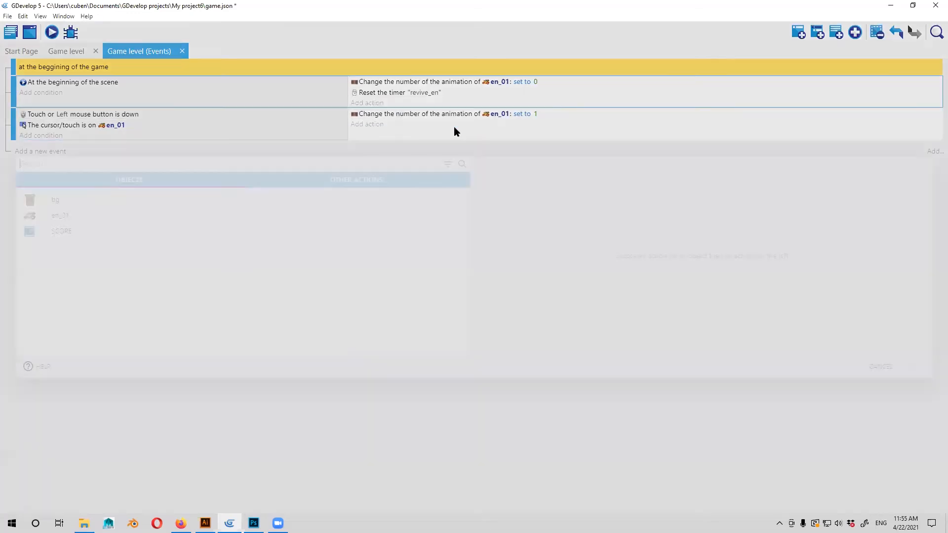
pyautogui.click(332, 183)
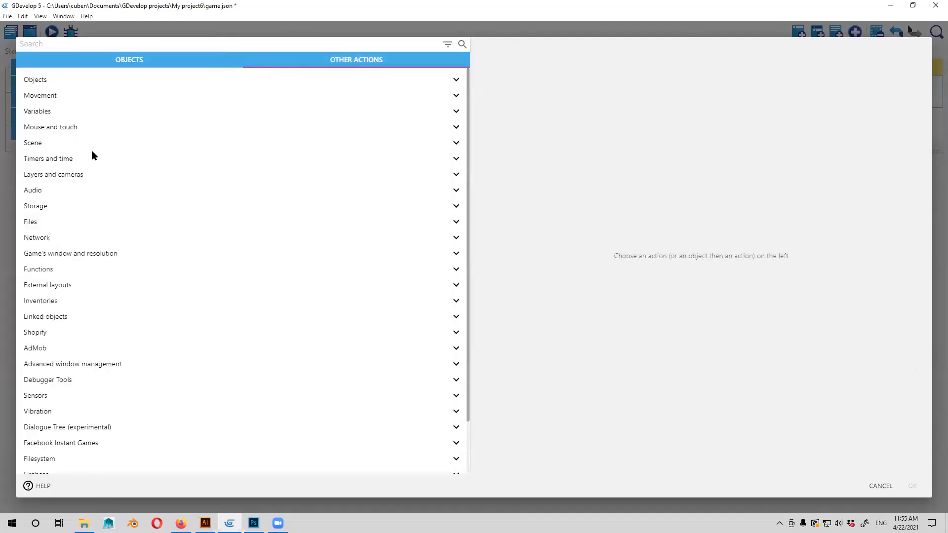
pyautogui.click(51, 160)
pyautogui.click(100, 193)
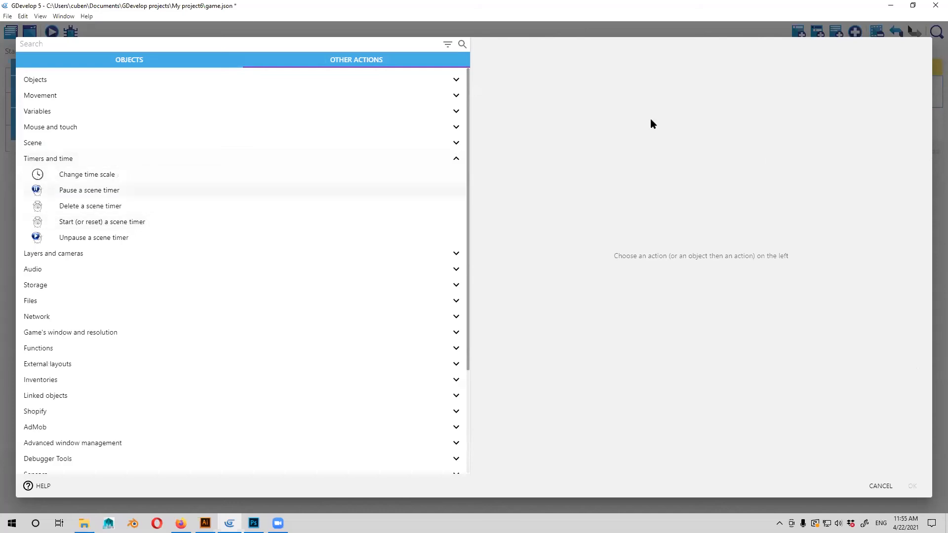
pyautogui.hotkey('ctrl', 'v')
pyautogui.click(892, 264)
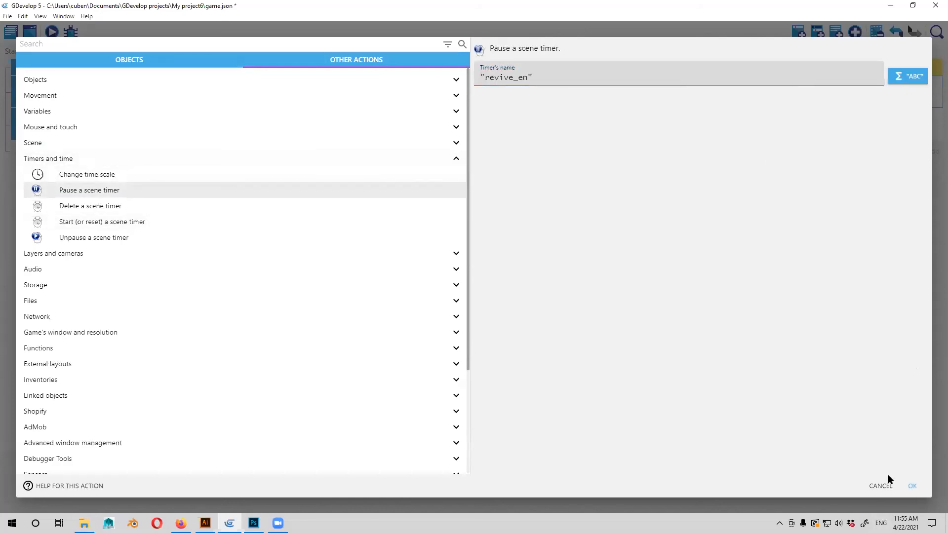
pyautogui.click(905, 489)
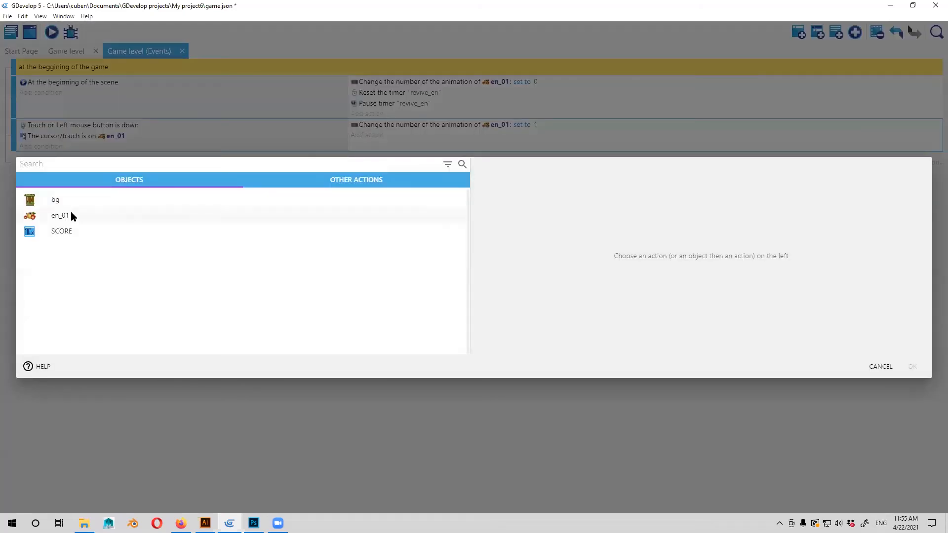
# Add a Start (or reset) a scene timer action for "revive_en" to the event for clicking en_01.
pyautogui.click(72, 214)
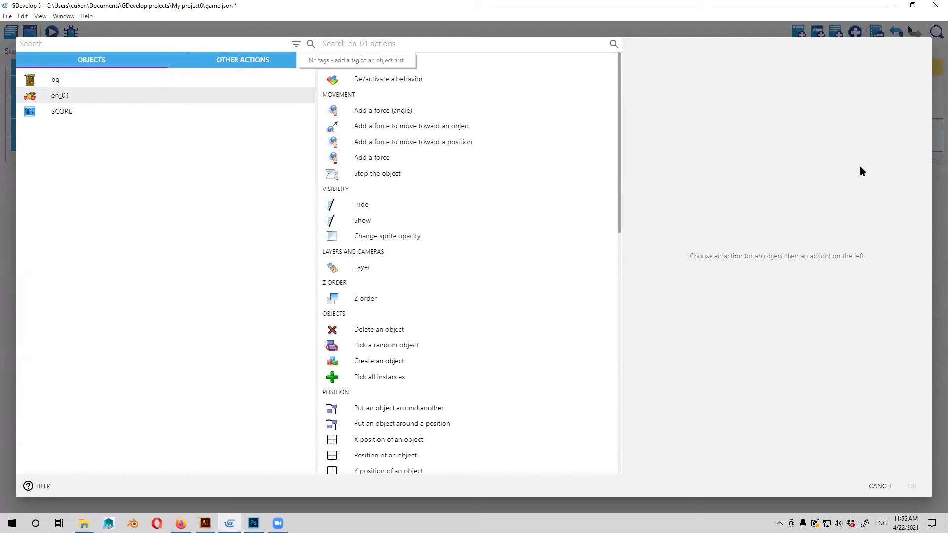
pyautogui.click(880, 487)
pyautogui.click(368, 136)
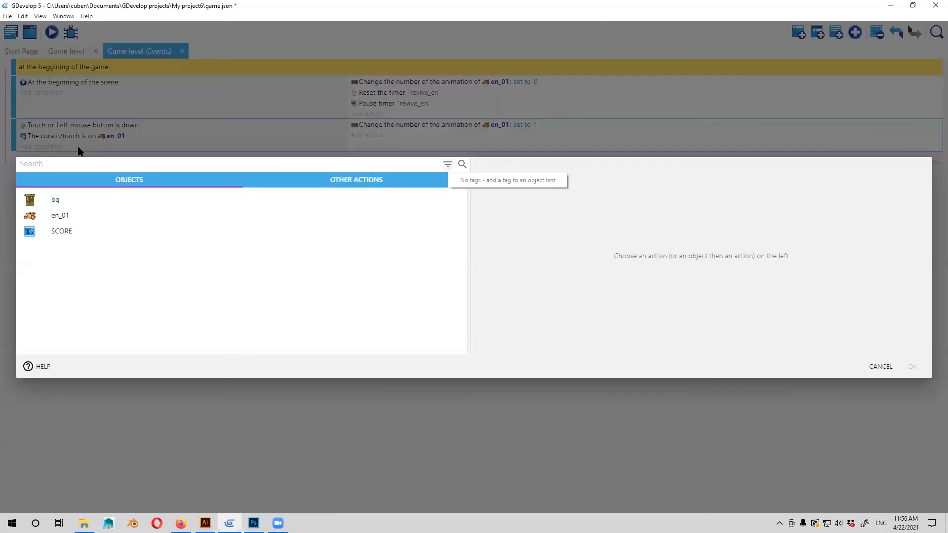
pyautogui.click(61, 215)
pyautogui.click(242, 60)
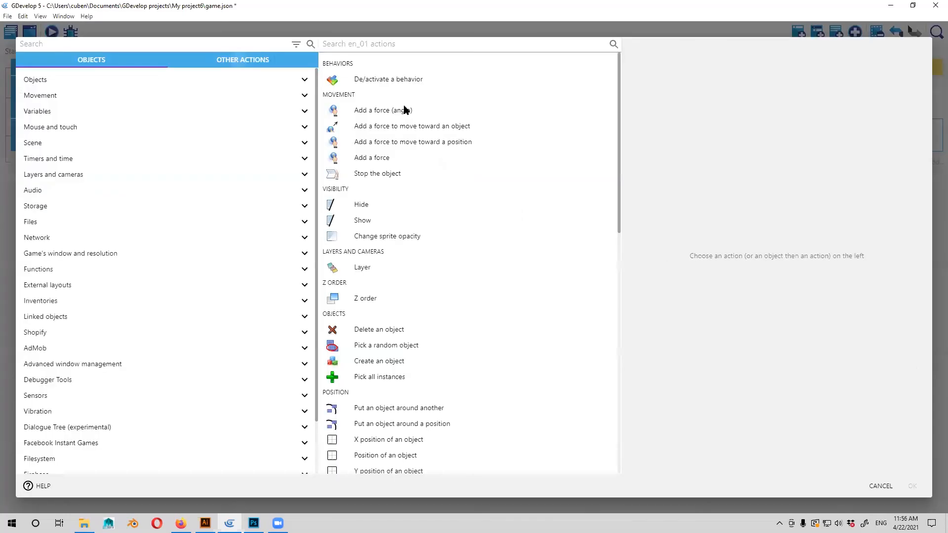
pyautogui.scroll(-3, 101, 223)
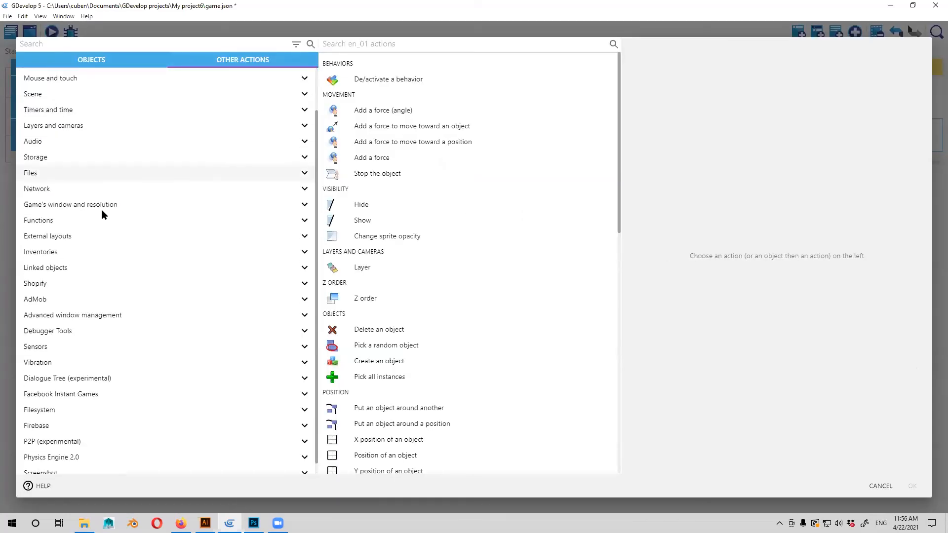
pyautogui.scroll(2, 101, 211)
pyautogui.click(89, 148)
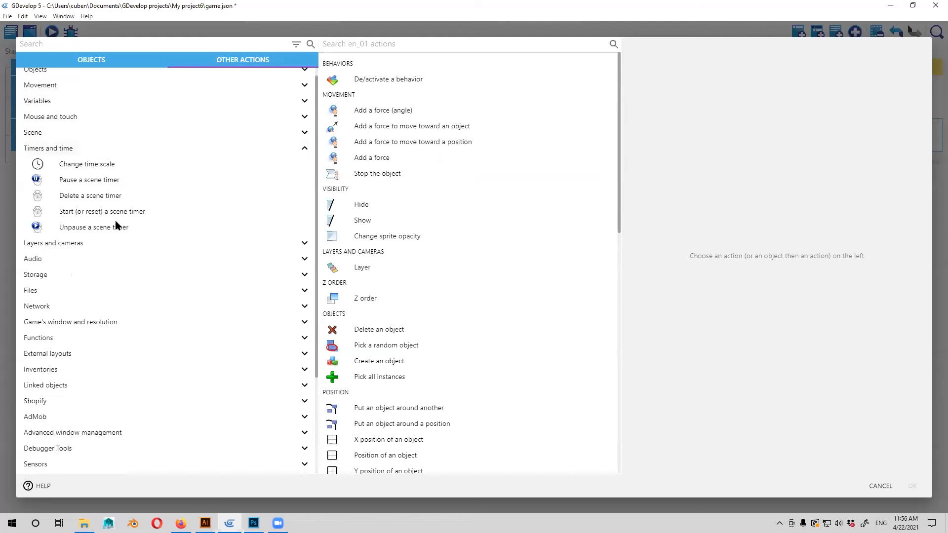
pyautogui.click(140, 213)
pyautogui.hotkey('ctrl', 'v')
pyautogui.click(914, 487)
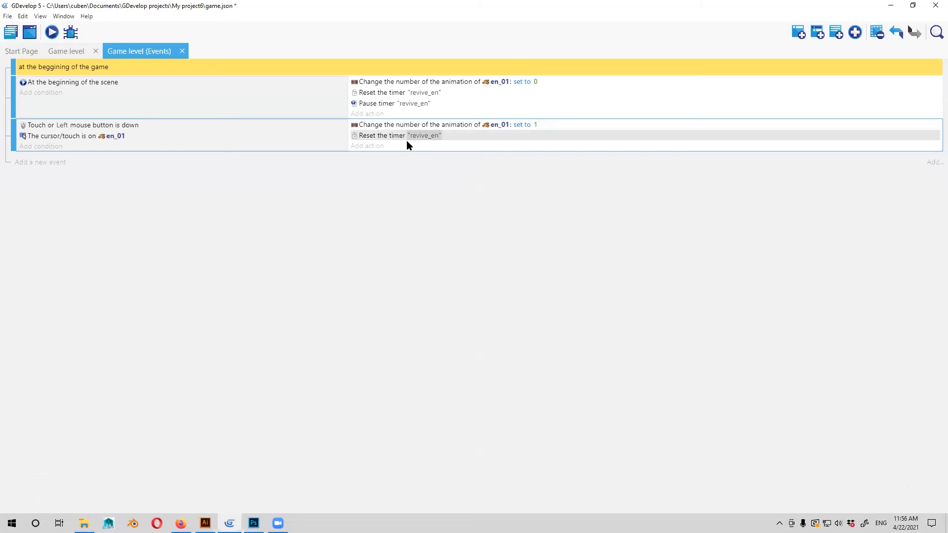
# Add a new event with a Value of a scene timer condition of 1 second for timer "revive_en".
pyautogui.click(28, 163)
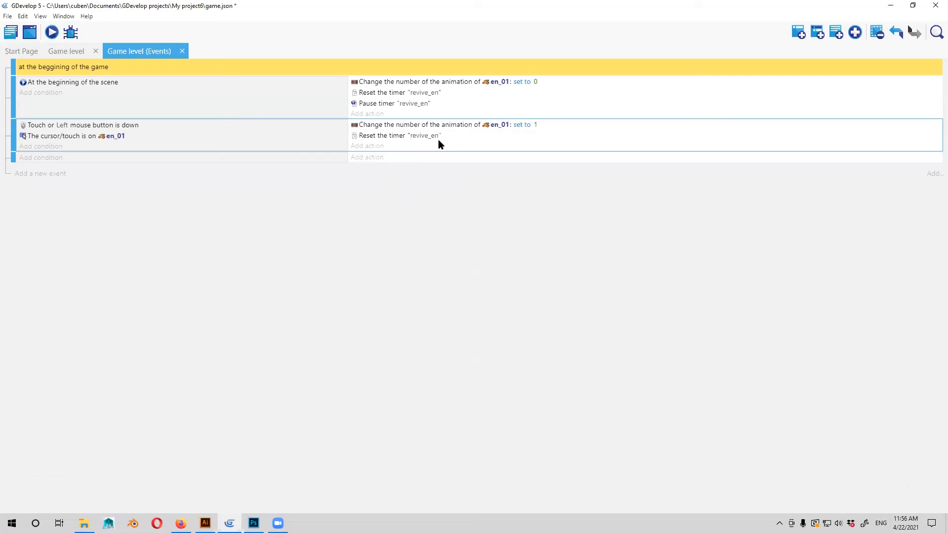
pyautogui.click(55, 158)
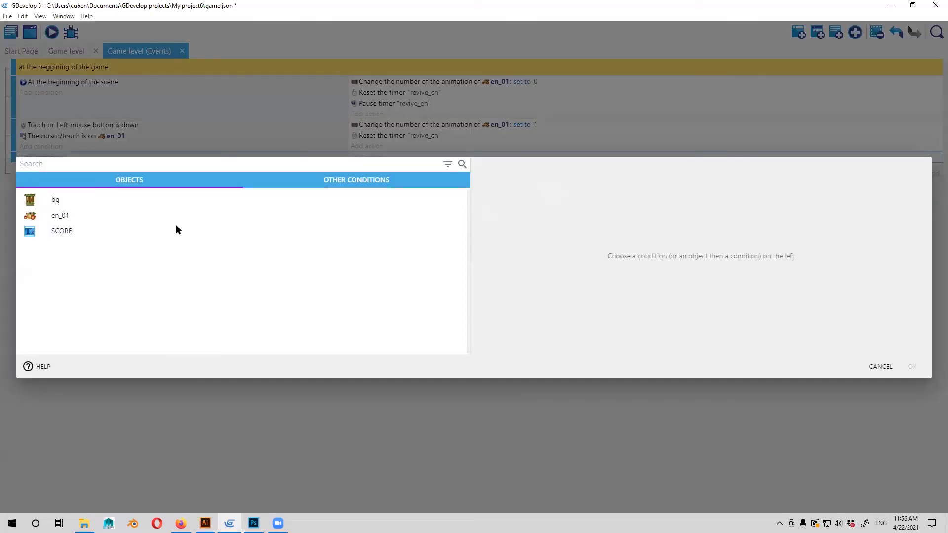
pyautogui.click(321, 179)
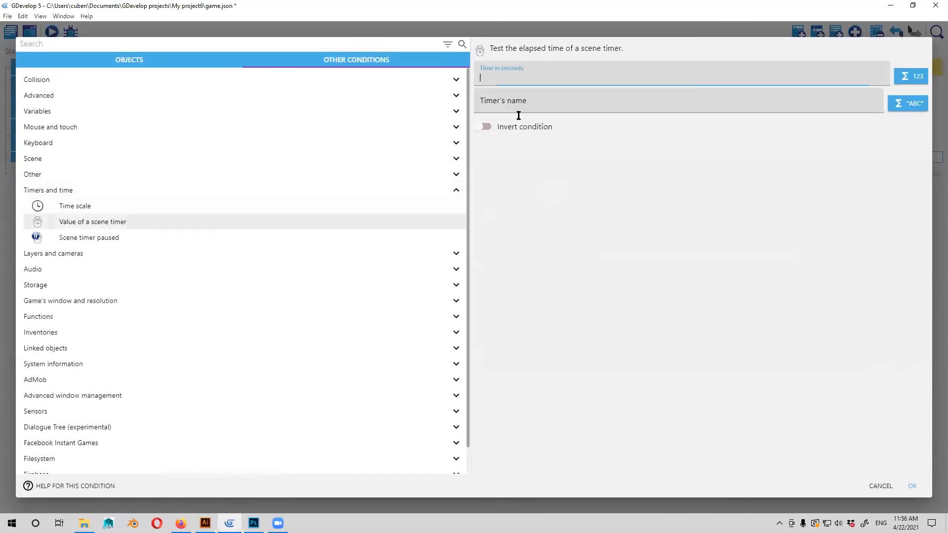
pyautogui.click(518, 115)
pyautogui.hotkey('ctrl', 'v')
pyautogui.click(549, 96)
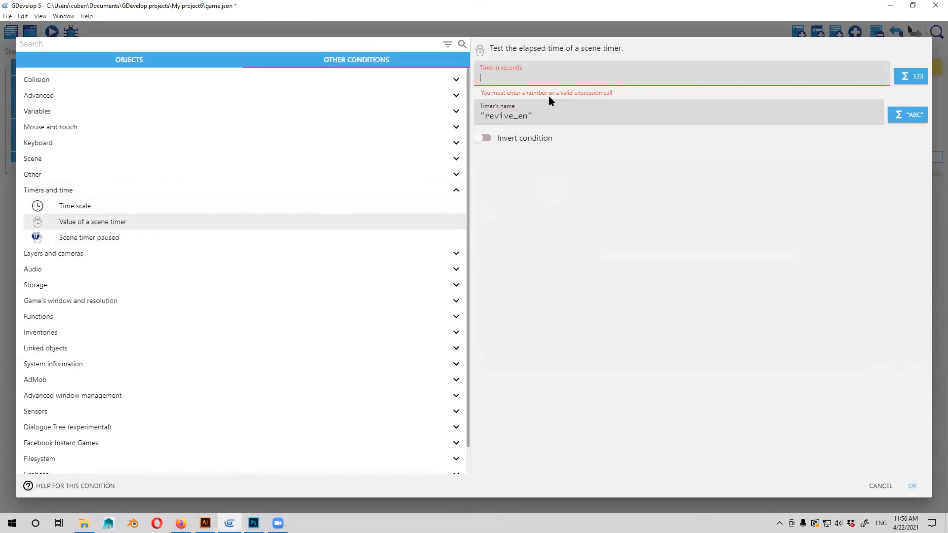
pyautogui.write('1')
pyautogui.click(618, 200)
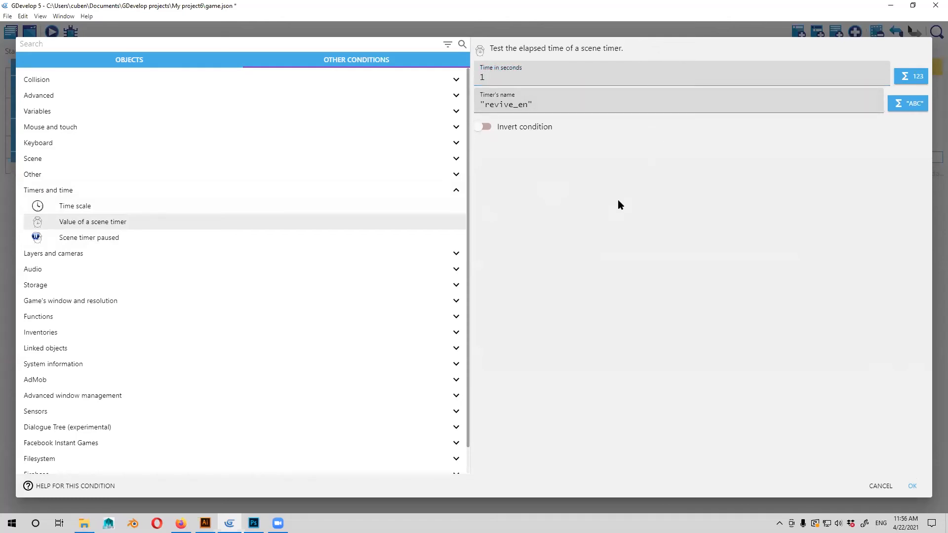
pyautogui.press('Return')
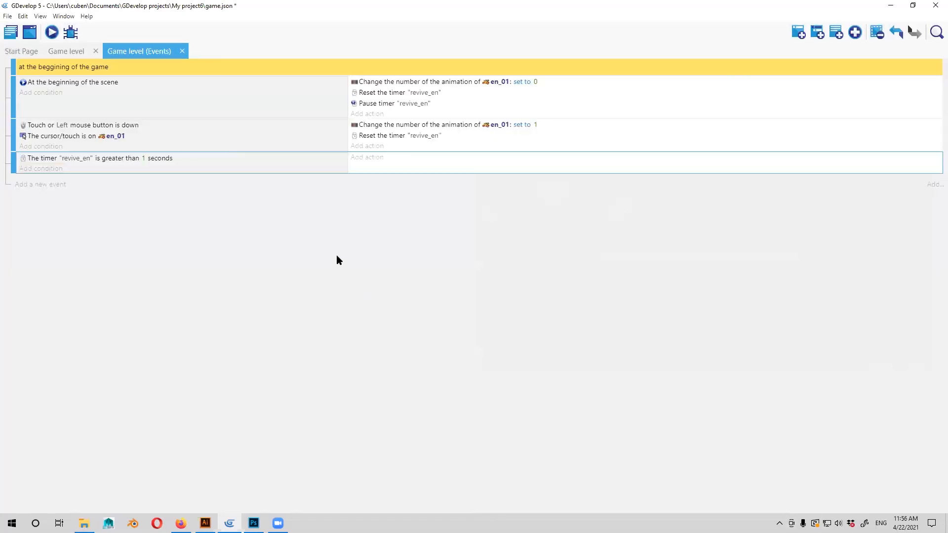
# Copy the en_01 animation action from the click event into the "revive_en" timer event.
pyautogui.click(425, 126)
pyautogui.click(374, 158)
pyautogui.click(881, 367)
pyautogui.rightClick(404, 162)
pyautogui.click(424, 125)
pyautogui.rightClick(412, 124)
pyautogui.click(401, 153)
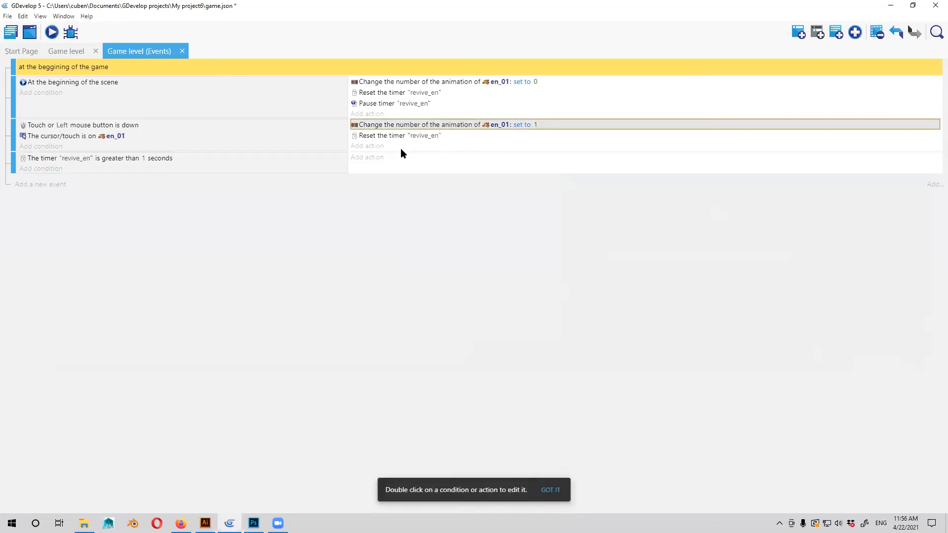
pyautogui.rightClick(399, 150)
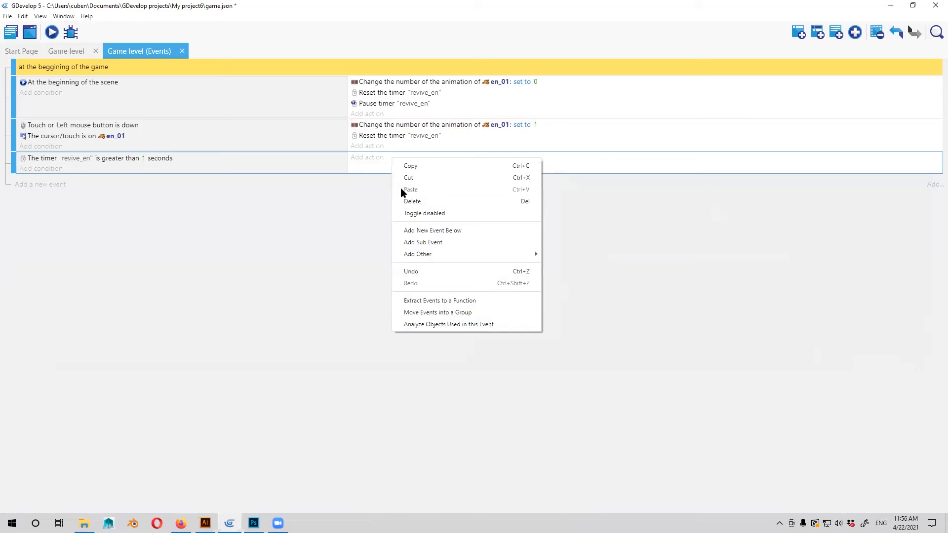
pyautogui.click(364, 157)
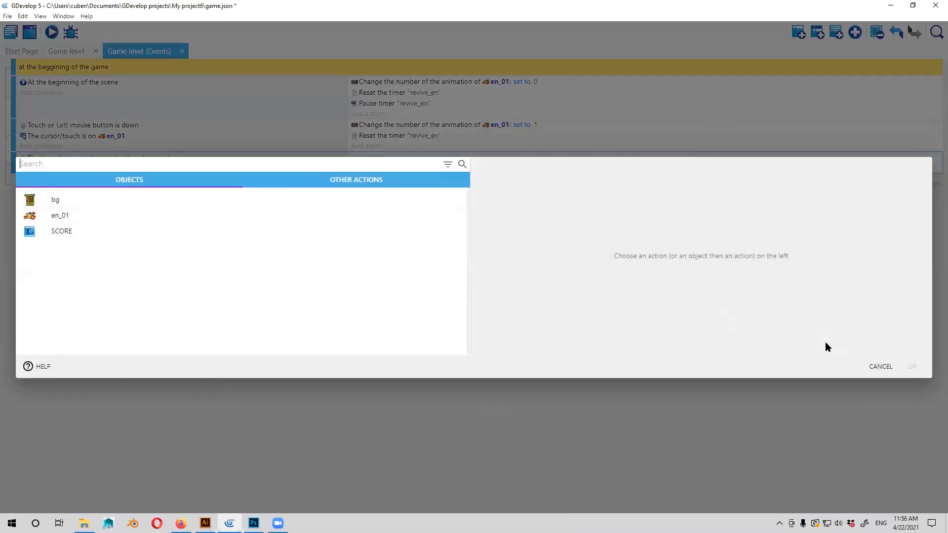
pyautogui.click(873, 367)
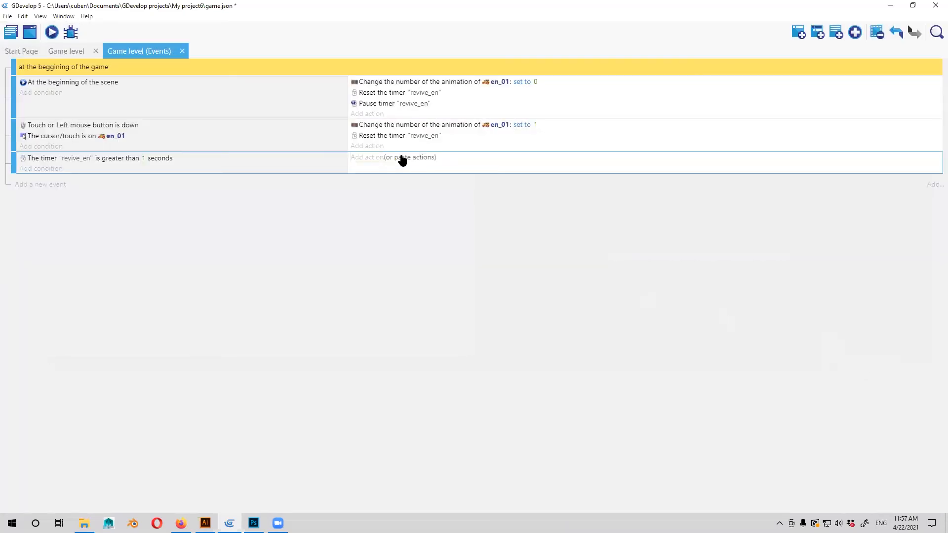
pyautogui.hotkey('ctrl', 'v')
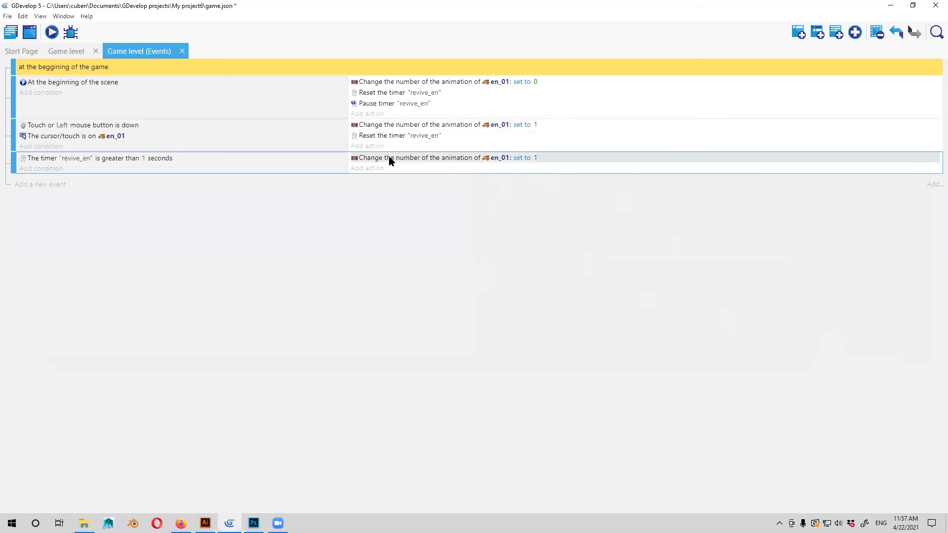
# Set the animation number of en_01 to 0 in the "revive_en" timer event's action.
pyautogui.click(535, 157)
pyautogui.click(561, 202)
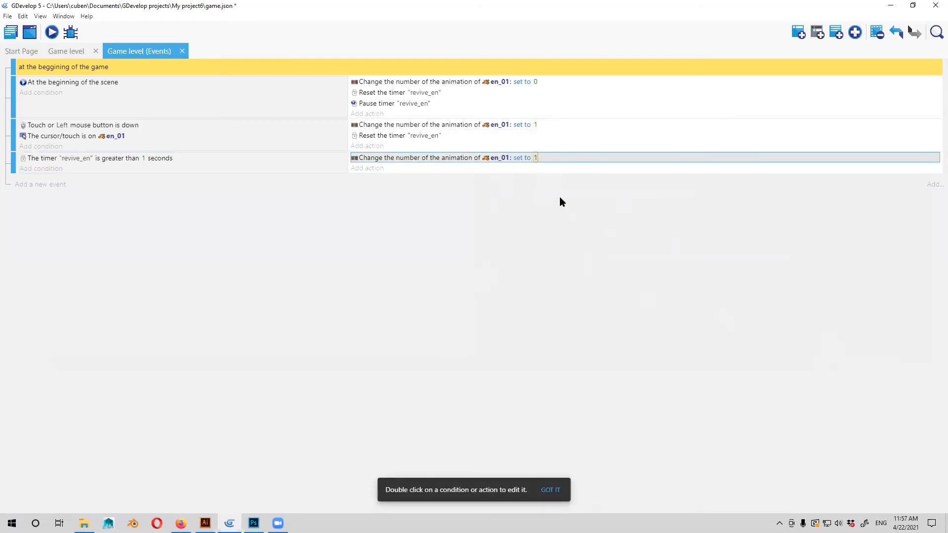
pyautogui.click(536, 157)
pyautogui.write('0')
pyautogui.press('Return')
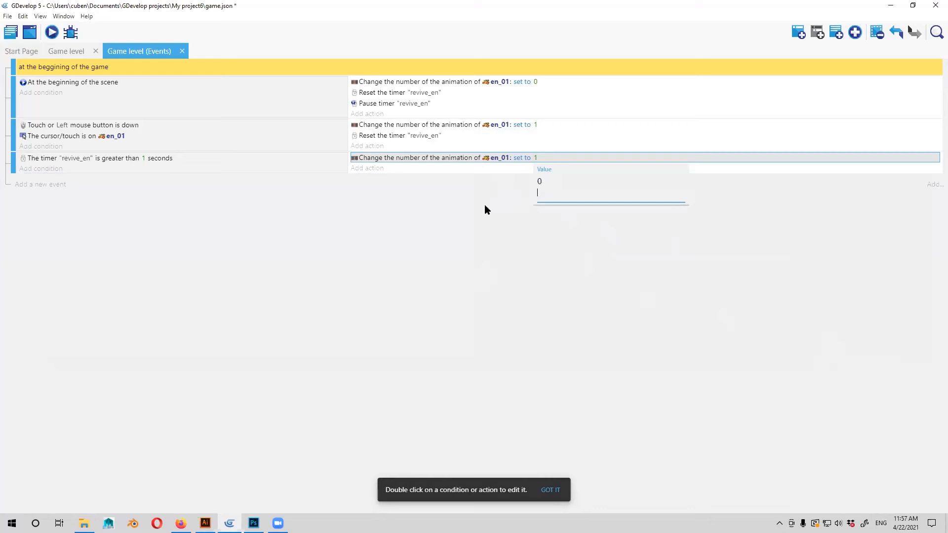
pyautogui.press('BackSpace')
pyautogui.click(488, 256)
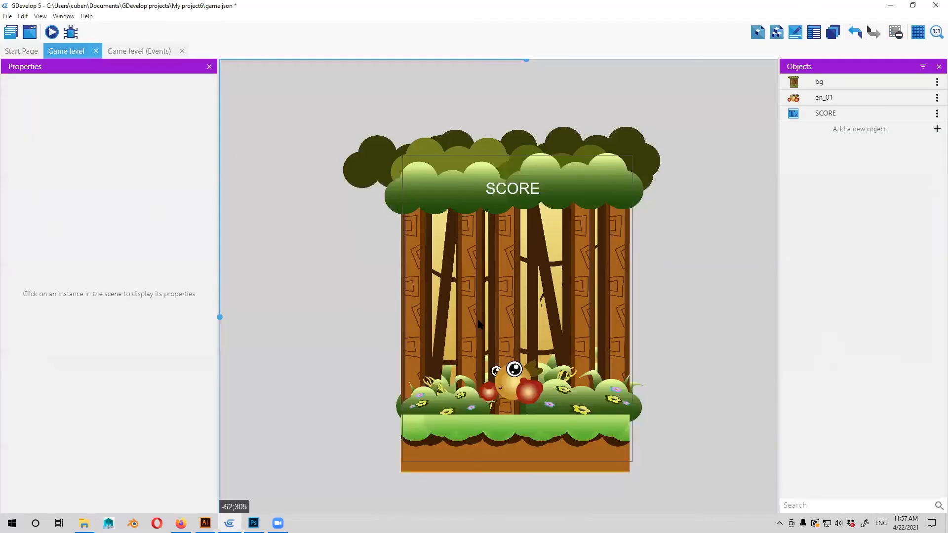
# Run a preview of the Game level scene to test the enemy's revive behaviour, then close it.
pyautogui.click(69, 51)
pyautogui.click(53, 32)
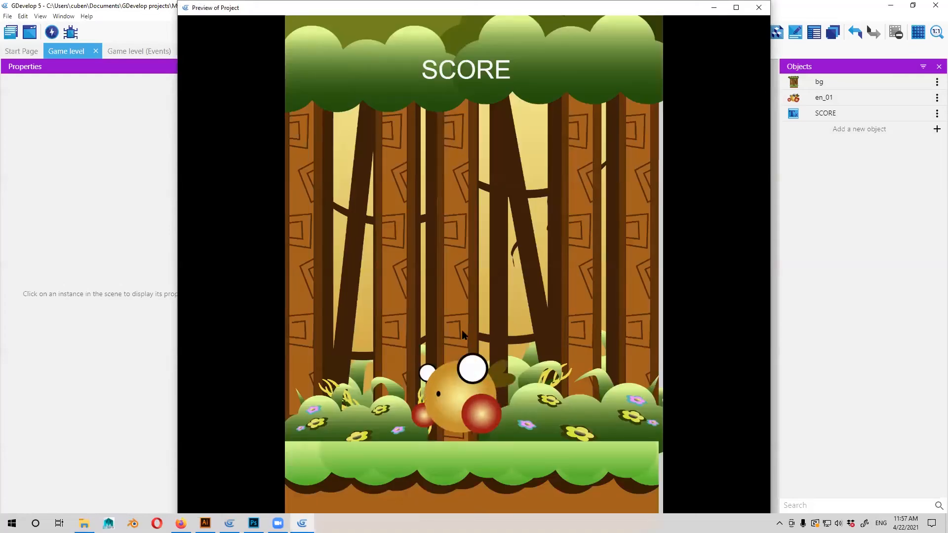
pyautogui.click(759, 8)
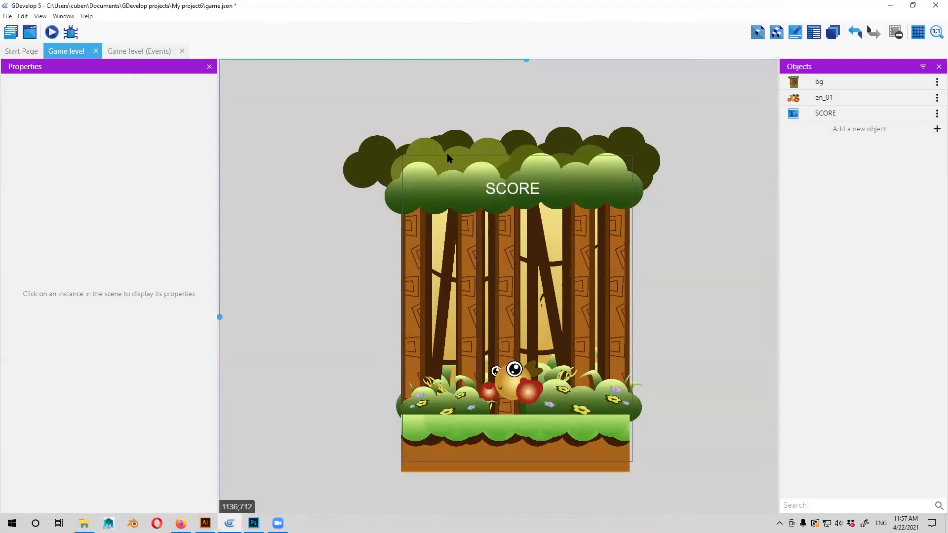
# Check the settings of the timer event's animation action and the click event's cursor condition on en_01.
pyautogui.click(449, 157)
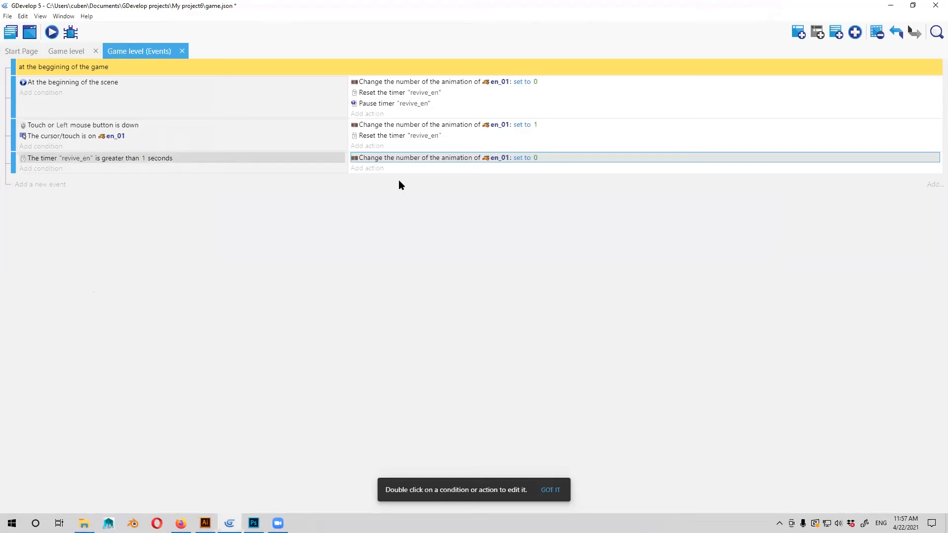
pyautogui.doubleClick(405, 160)
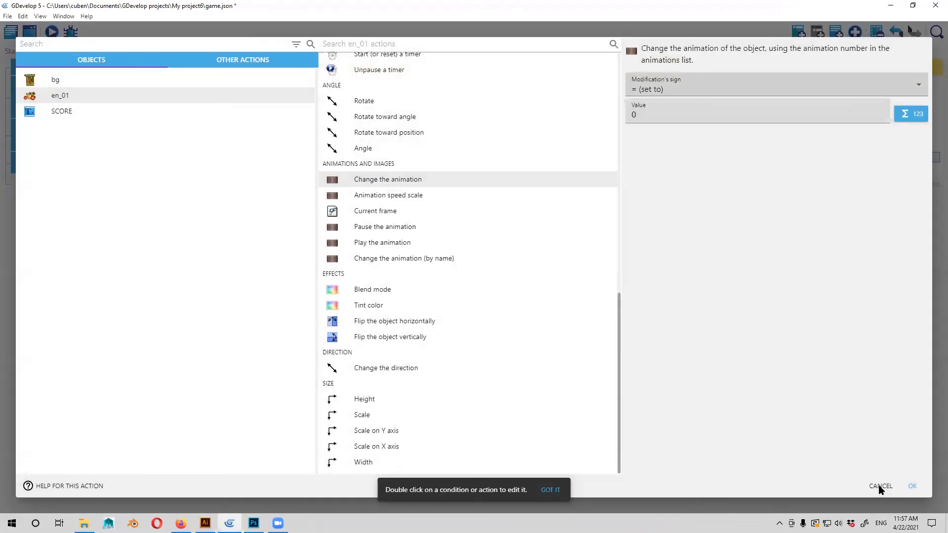
pyautogui.press('Escape')
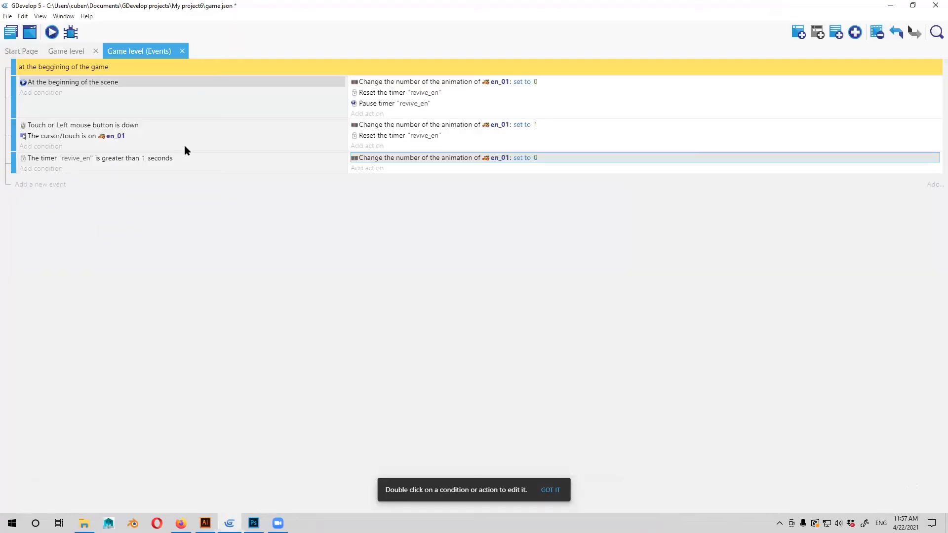
pyautogui.click(47, 136)
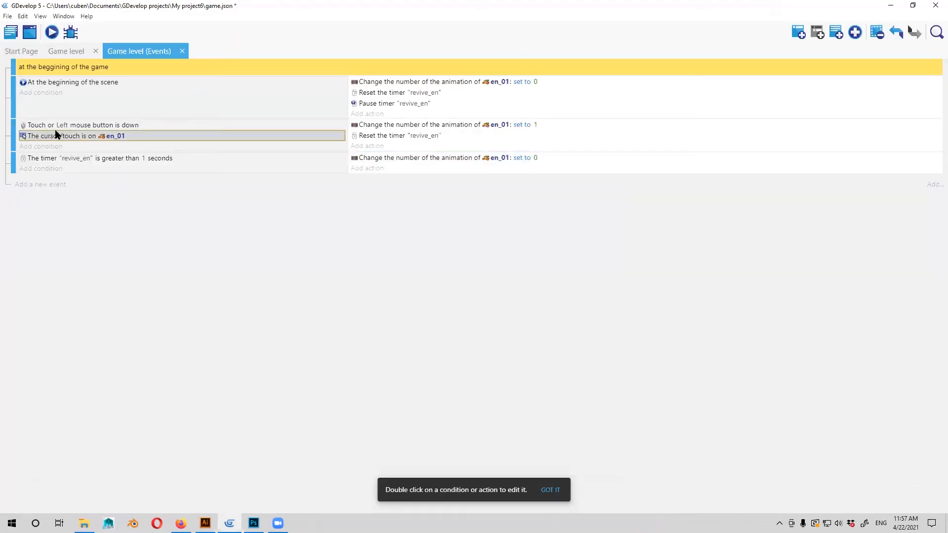
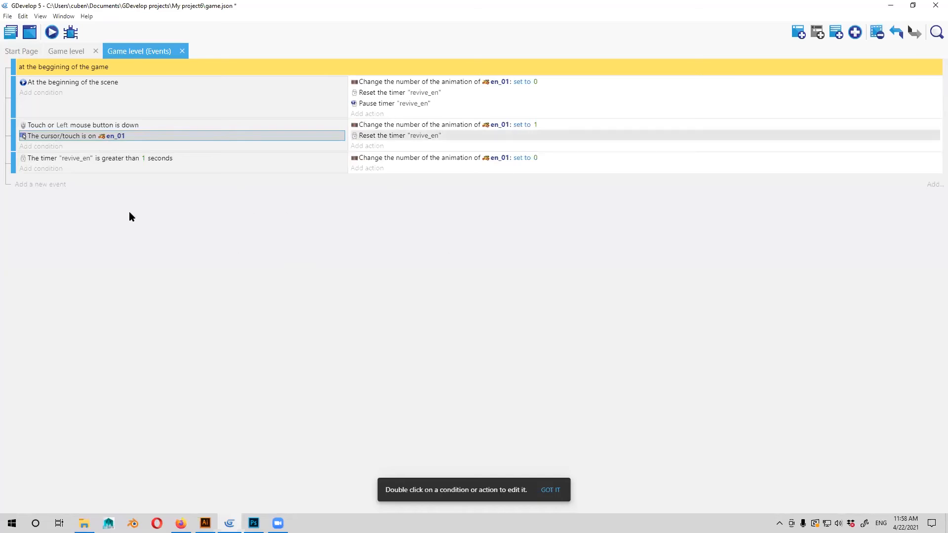
# Add an action to the beginning-of-scene event that sets the scene variable switch_0 to 0.
pyautogui.click(368, 114)
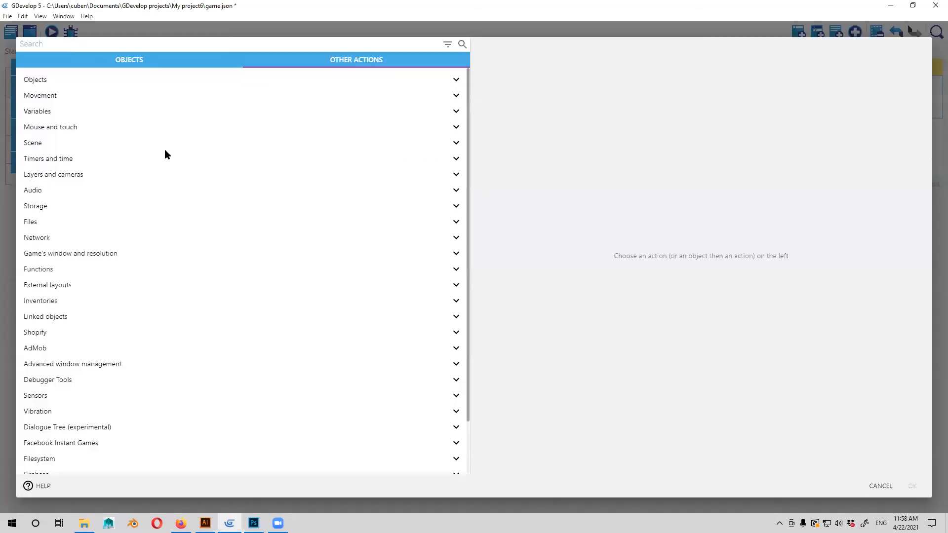
pyautogui.click(114, 112)
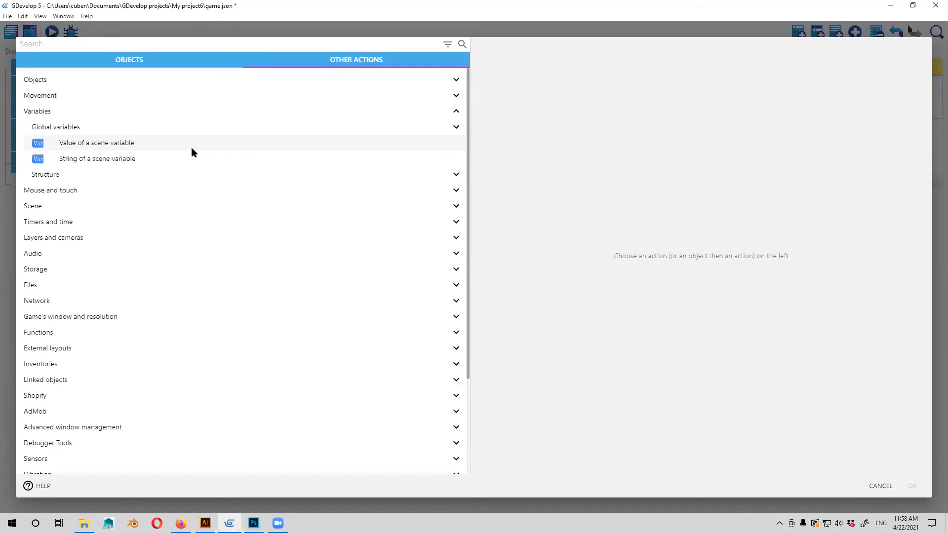
pyautogui.click(131, 146)
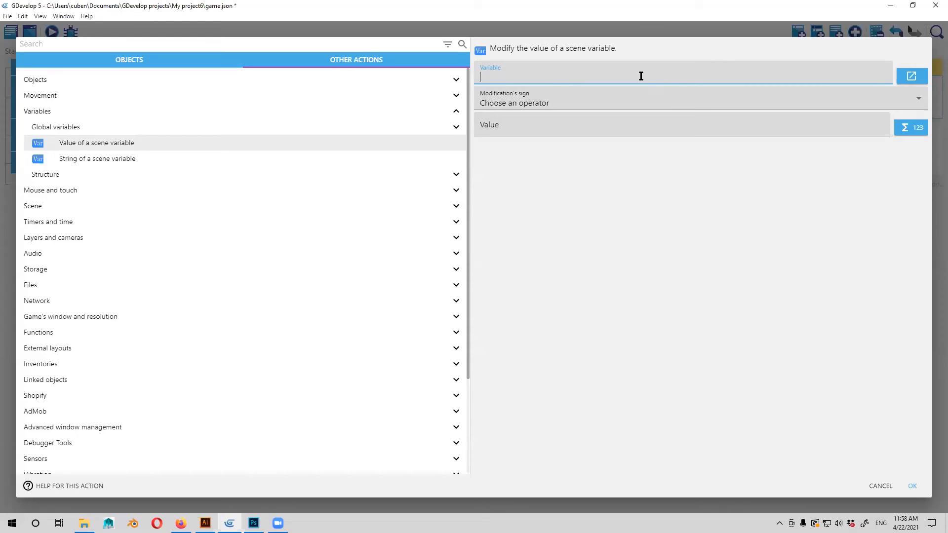
pyautogui.write('switch_0')
pyautogui.hotkey('ctrl', 'a')
pyautogui.hotkey('ctrl', 'c')
pyautogui.click(523, 102)
pyautogui.click(523, 125)
pyautogui.click(605, 127)
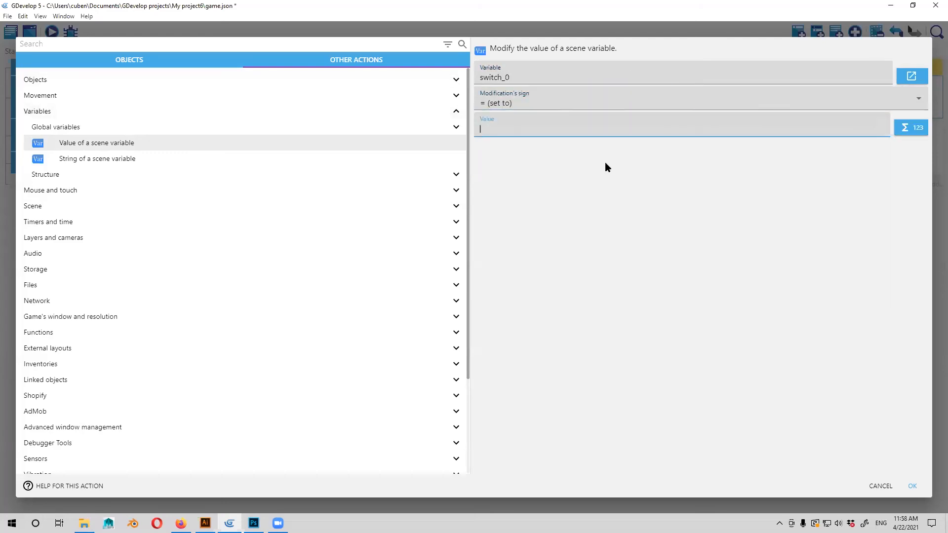
pyautogui.write('0')
pyautogui.click(911, 487)
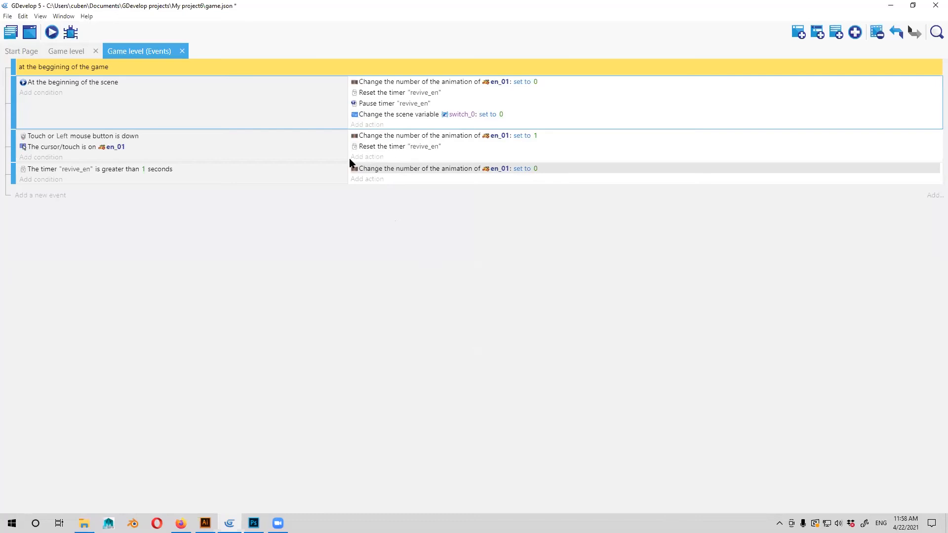
# Start a condition comparing the value of a scene variable in the en_01 click event.
pyautogui.click(23, 147)
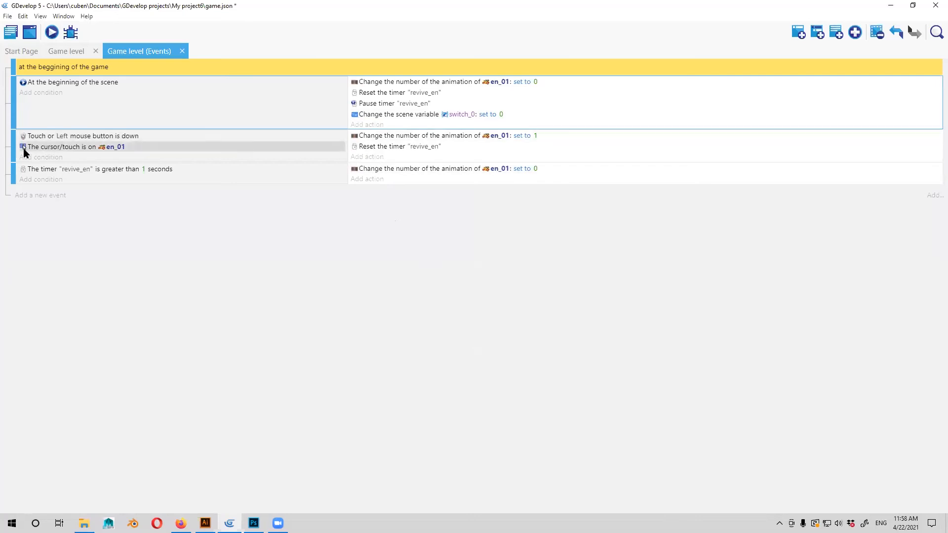
pyautogui.click(41, 157)
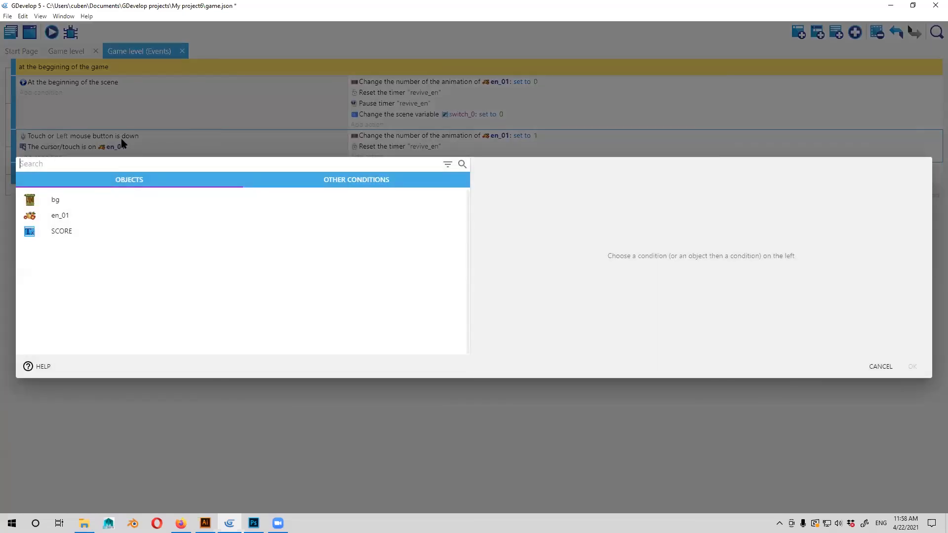
pyautogui.click(357, 180)
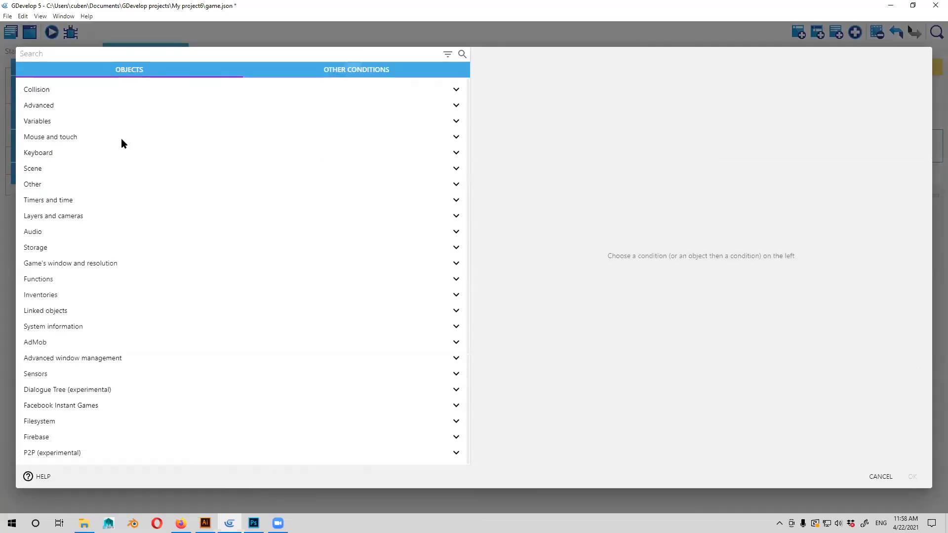
pyautogui.click(38, 121)
pyautogui.click(122, 142)
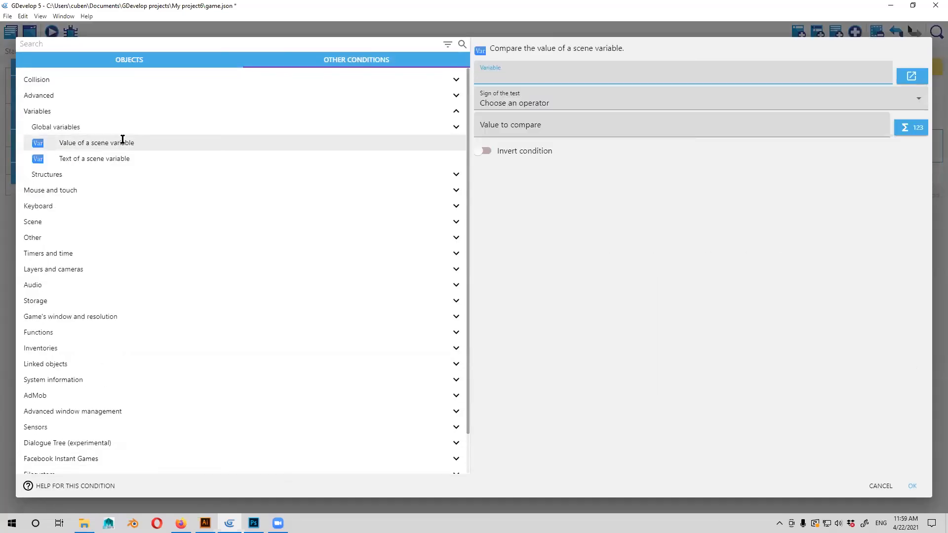
# Set the new condition's variable to switch_0 and its value to compare to 0, and confirm it.
pyautogui.write('0')
pyautogui.click(563, 133)
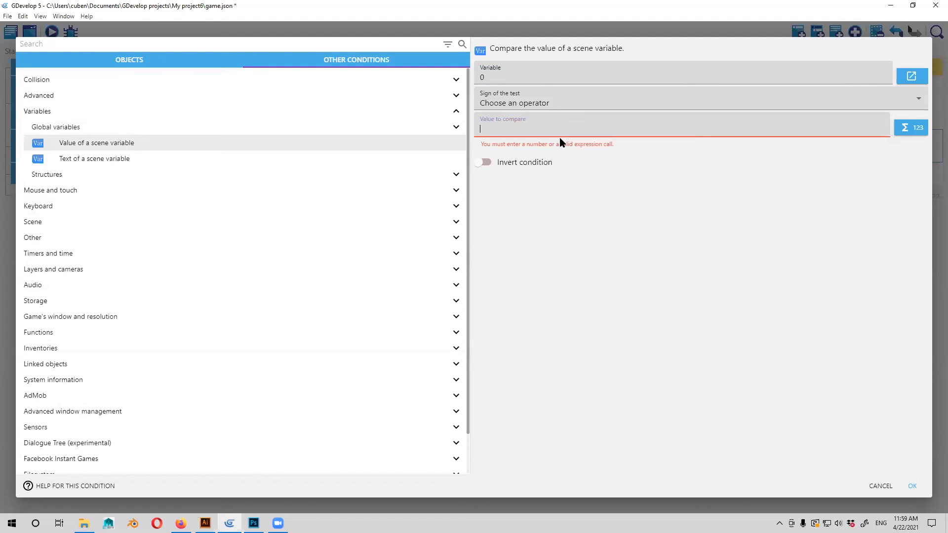
pyautogui.hotkey('ctrl', 'v')
pyautogui.click(530, 130)
pyautogui.hotkey('ctrl', 'a')
pyautogui.hotkey('ctrl', 'c')
pyautogui.write('0')
pyautogui.click(505, 74)
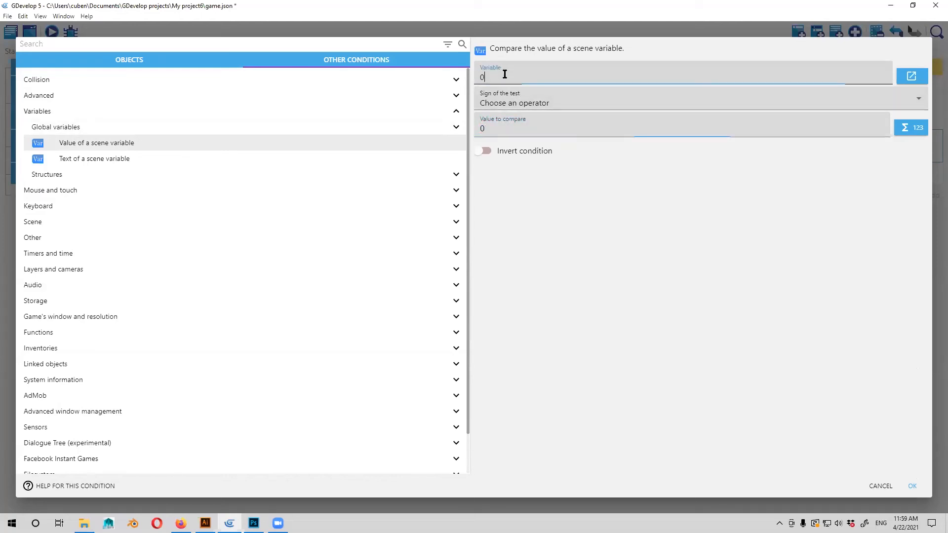
pyautogui.hotkey('ctrl', 'a')
pyautogui.hotkey('ctrl', 'v')
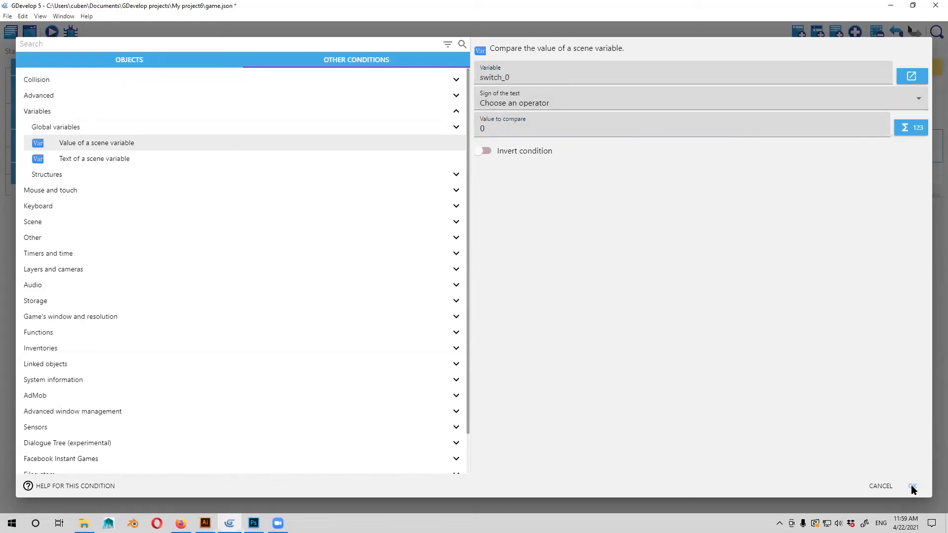
pyautogui.click(502, 129)
pyautogui.hotkey('ctrl', 'a')
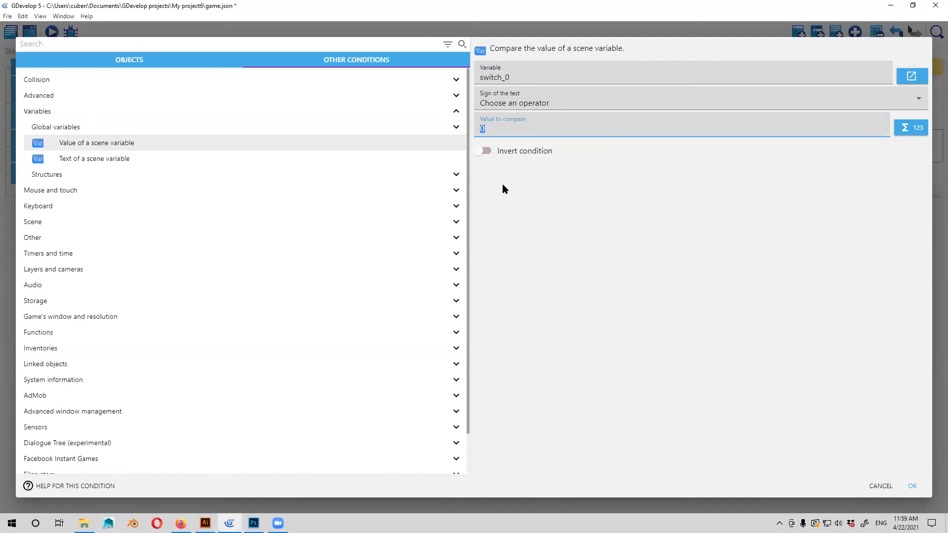
pyautogui.write('1')
pyautogui.hotkey('ctrl', 'a')
pyautogui.write('0')
pyautogui.click(593, 158)
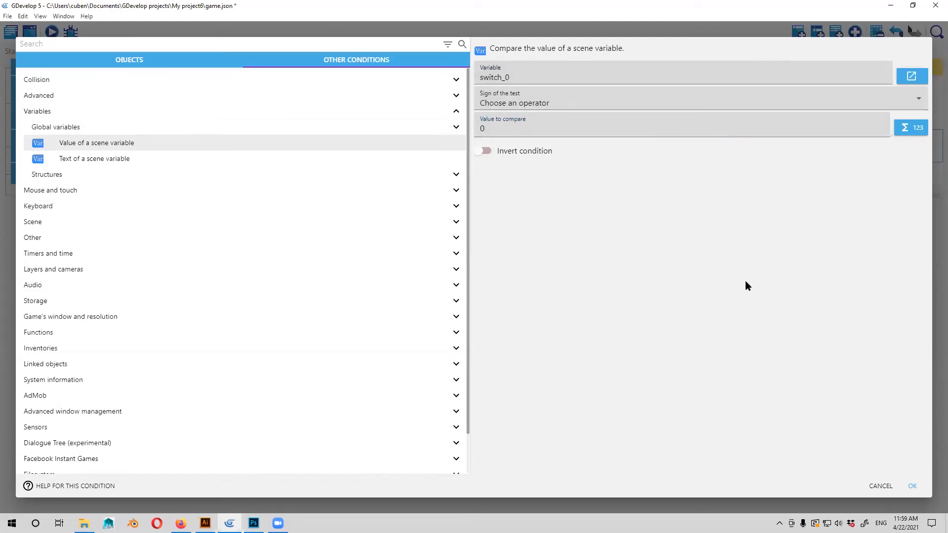
pyautogui.press('Return')
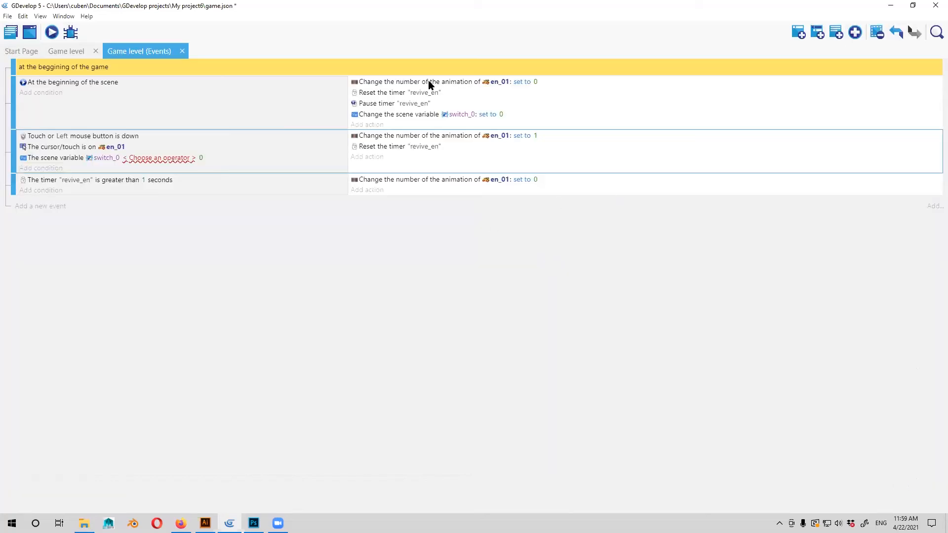
# Set the click event's switch_0 condition to test for equal to 1.
pyautogui.click(507, 118)
pyautogui.click(500, 116)
pyautogui.click(376, 183)
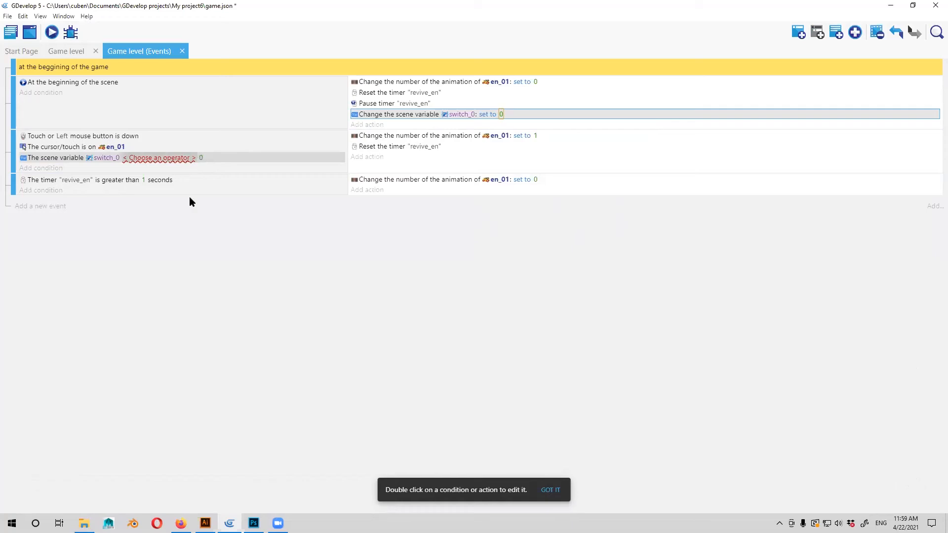
pyautogui.click(159, 157)
pyautogui.click(207, 181)
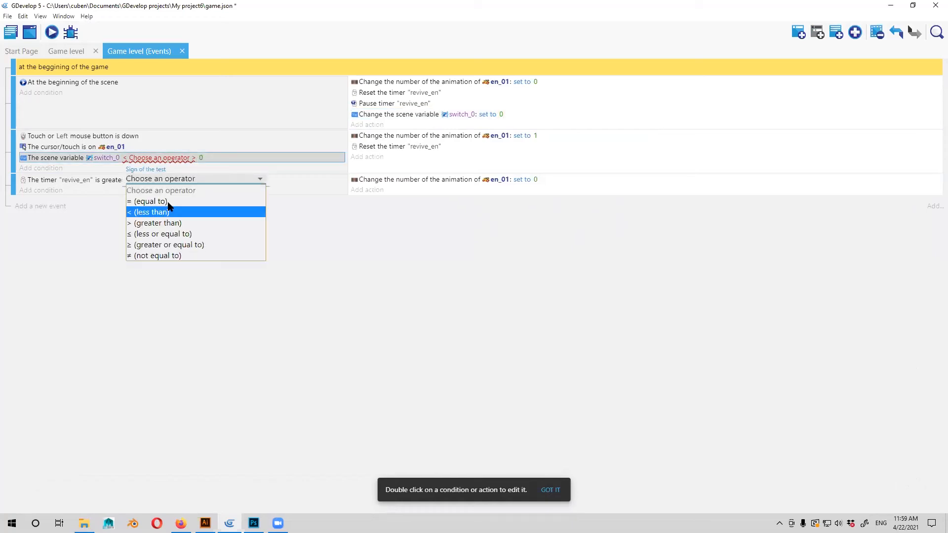
pyautogui.click(168, 202)
pyautogui.click(132, 157)
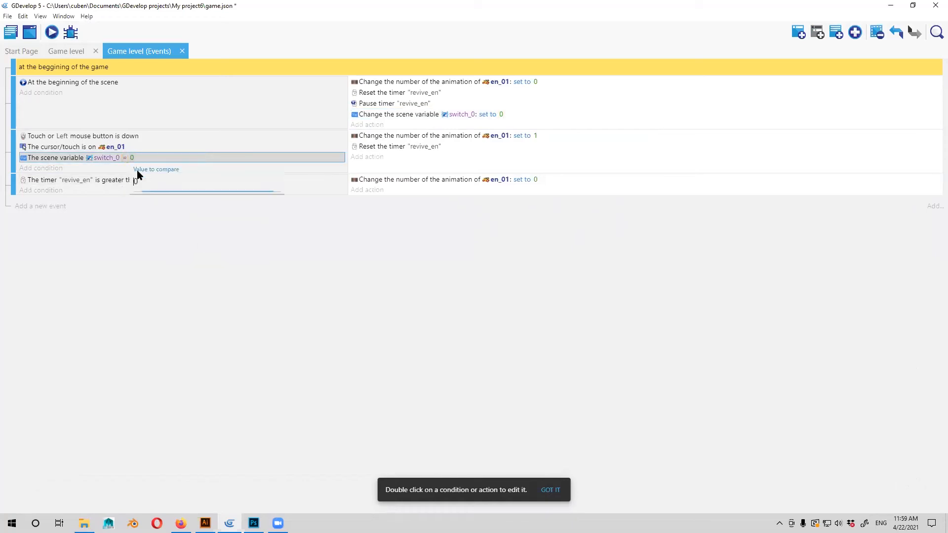
pyautogui.write('1')
pyautogui.click(144, 195)
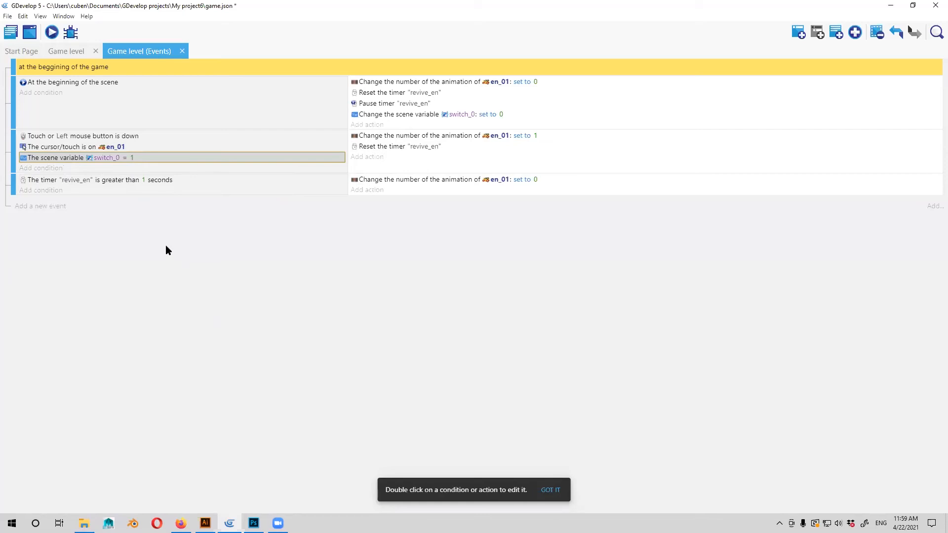
# Delete the switch_0 condition from the en_01 click event.
pyautogui.moveTo(155, 158); pyautogui.dragTo(451, 193)
pyautogui.rightClick(152, 159)
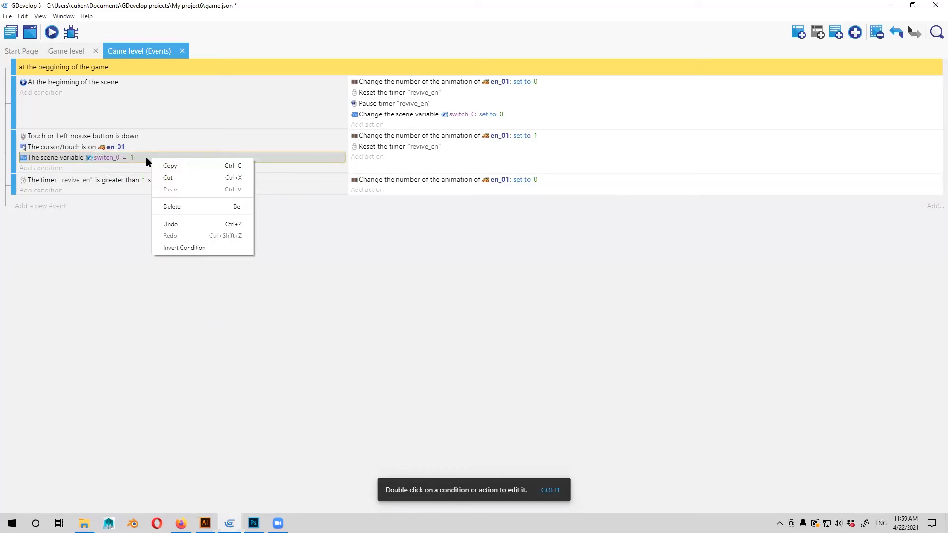
pyautogui.click(177, 207)
# Add a "Trigger once while true" condition to the en_01 click event.
pyautogui.click(40, 157)
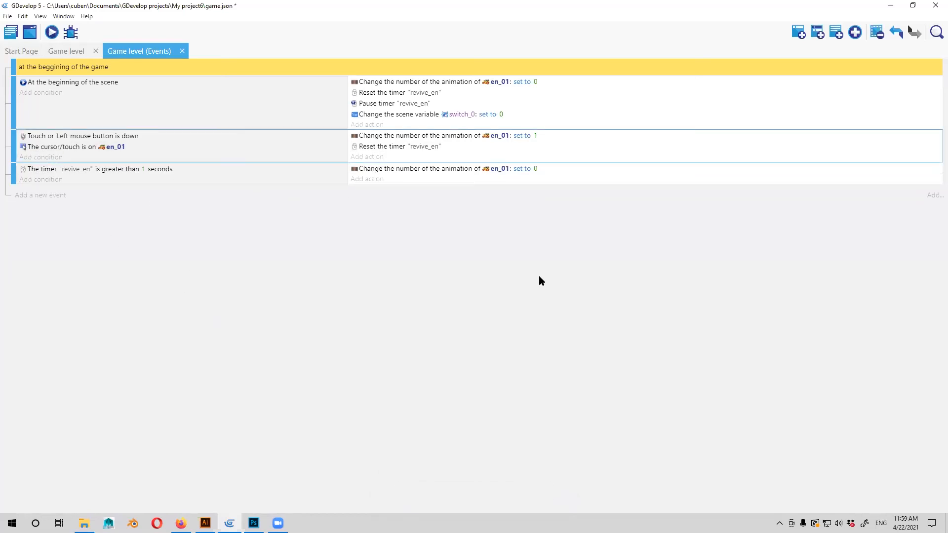
pyautogui.click(363, 178)
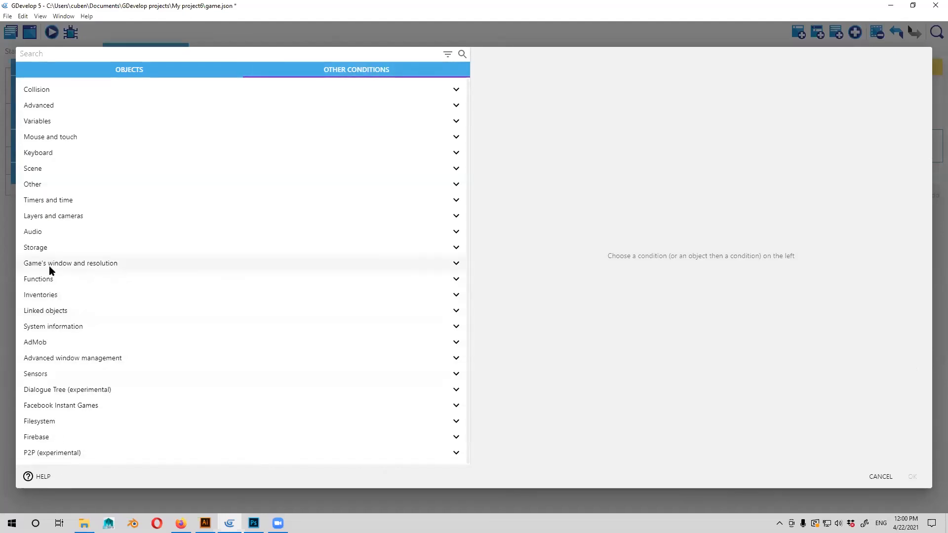
pyautogui.click(49, 279)
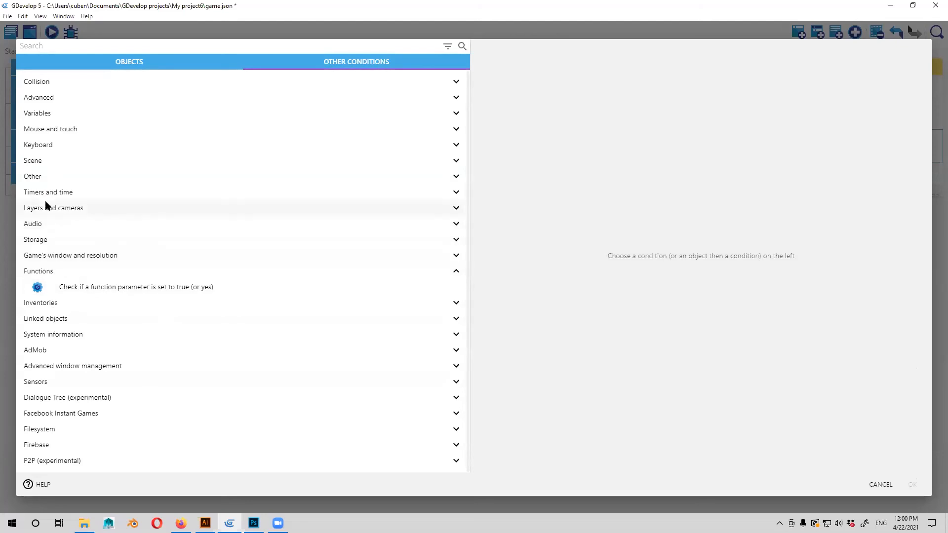
pyautogui.click(34, 161)
pyautogui.click(64, 159)
pyautogui.click(37, 176)
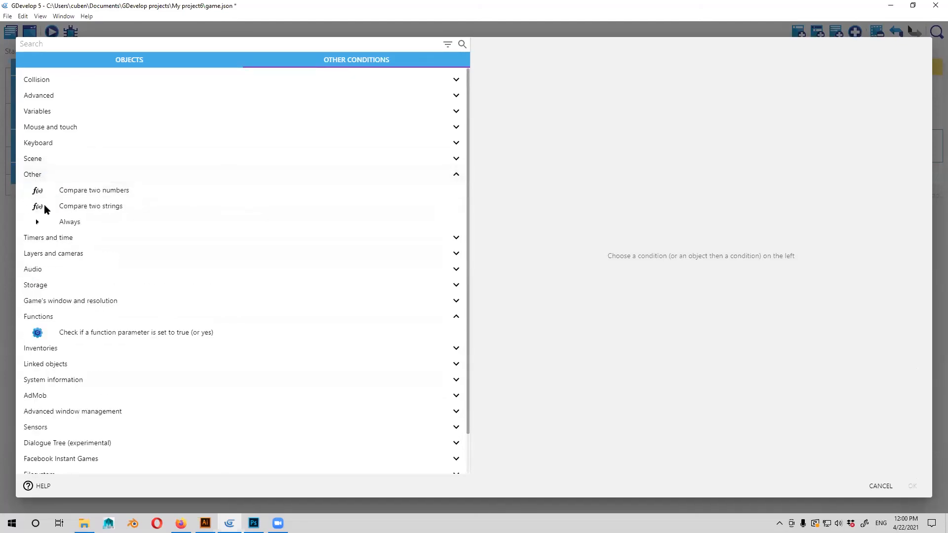
pyautogui.click(35, 223)
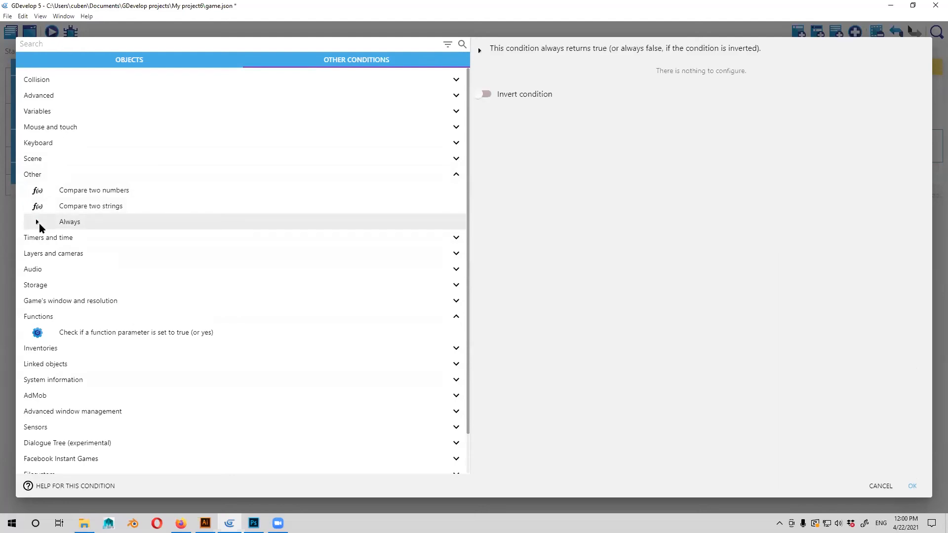
pyautogui.click(29, 179)
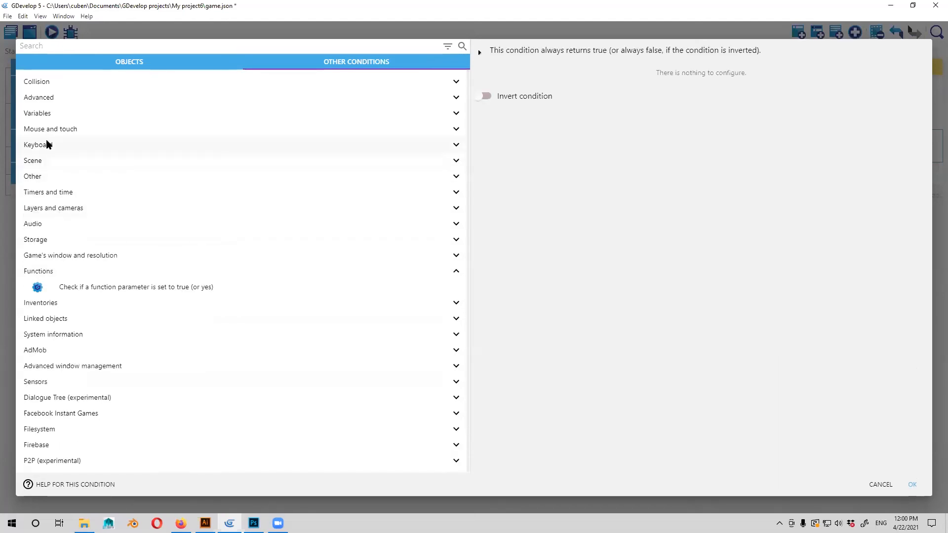
pyautogui.click(48, 114)
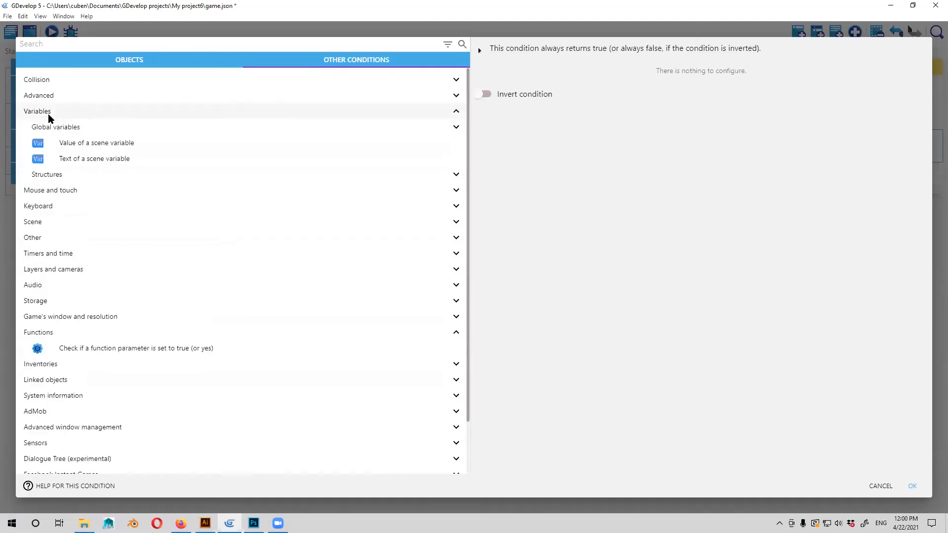
pyautogui.click(48, 114)
pyautogui.click(47, 98)
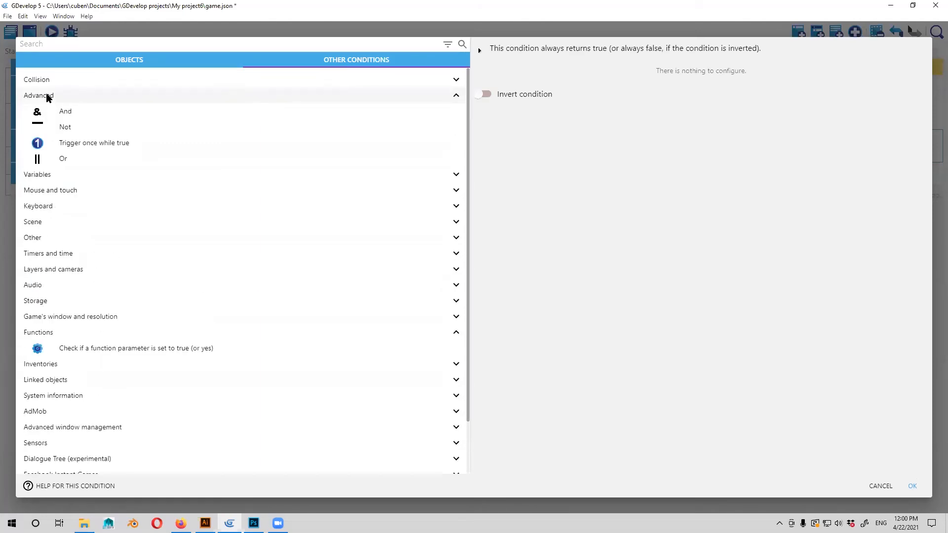
pyautogui.click(49, 98)
pyautogui.click(46, 85)
pyautogui.click(45, 84)
pyautogui.click(46, 96)
pyautogui.click(67, 143)
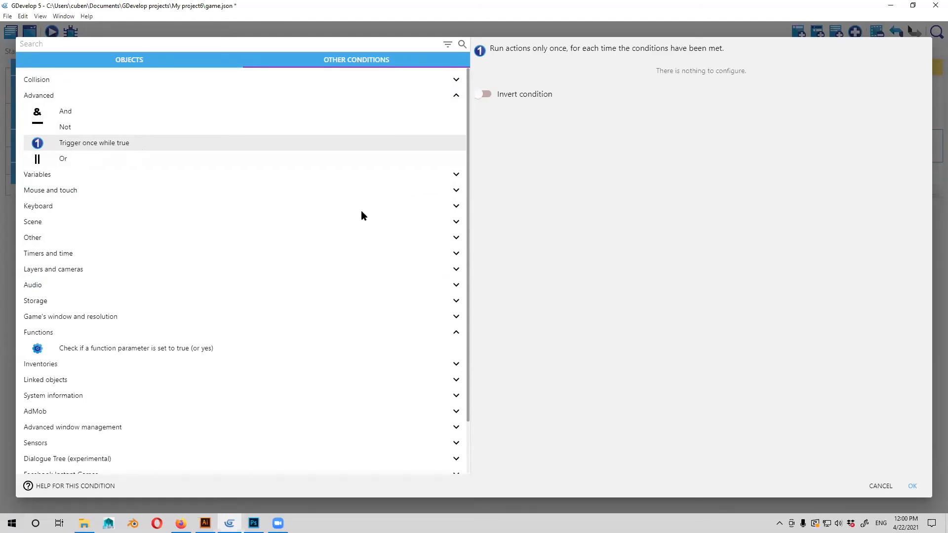
pyautogui.click(912, 487)
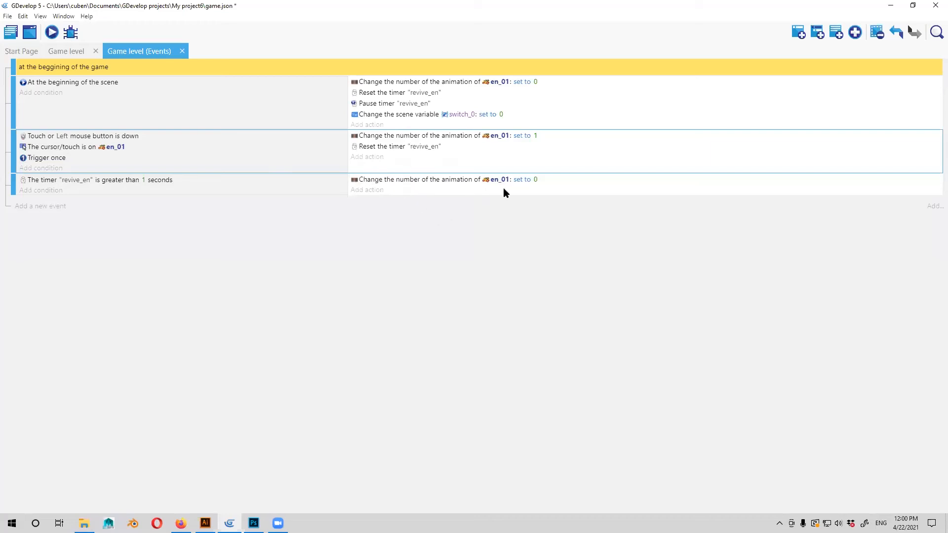
# Preview the Game level scene and check the names and numbers of the en_01 object's animations.
pyautogui.click(70, 51)
pyautogui.click(51, 32)
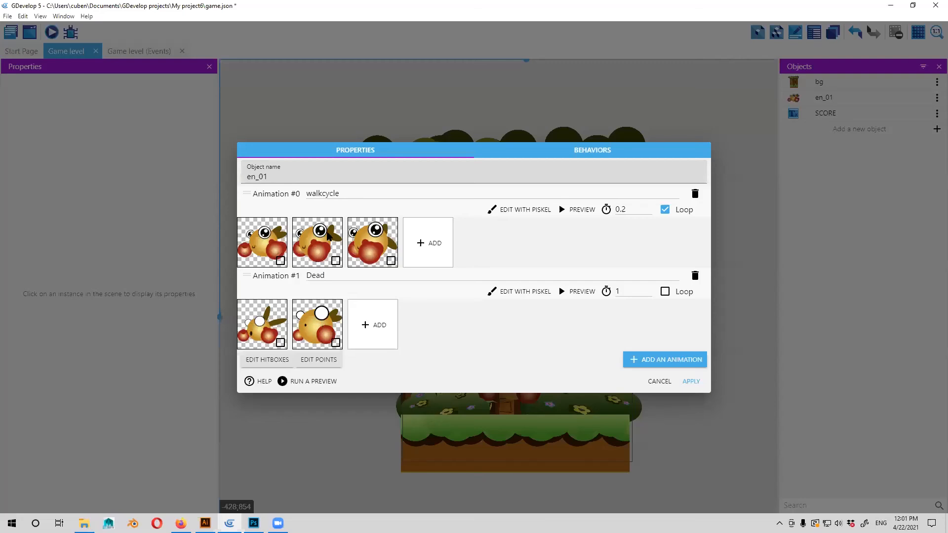
pyautogui.click(328, 277)
pyautogui.click(342, 194)
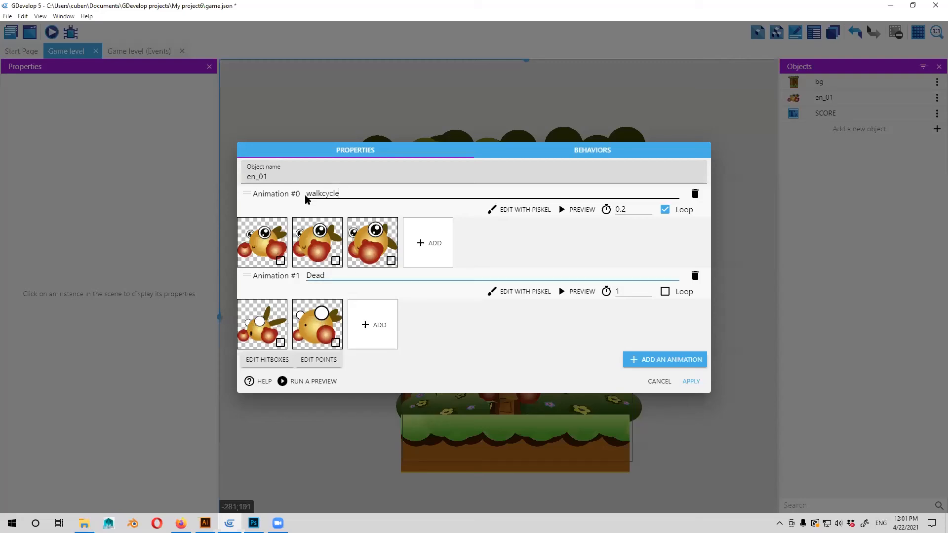
pyautogui.hotkey('ctrl', 'a')
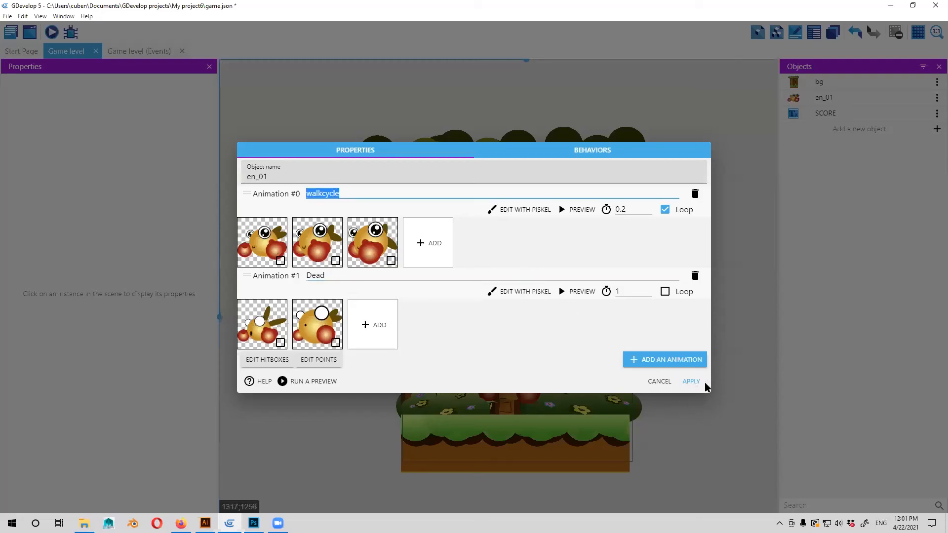
# Check the animation number that the revive_en timer event sets for en_01.
pyautogui.click(140, 56)
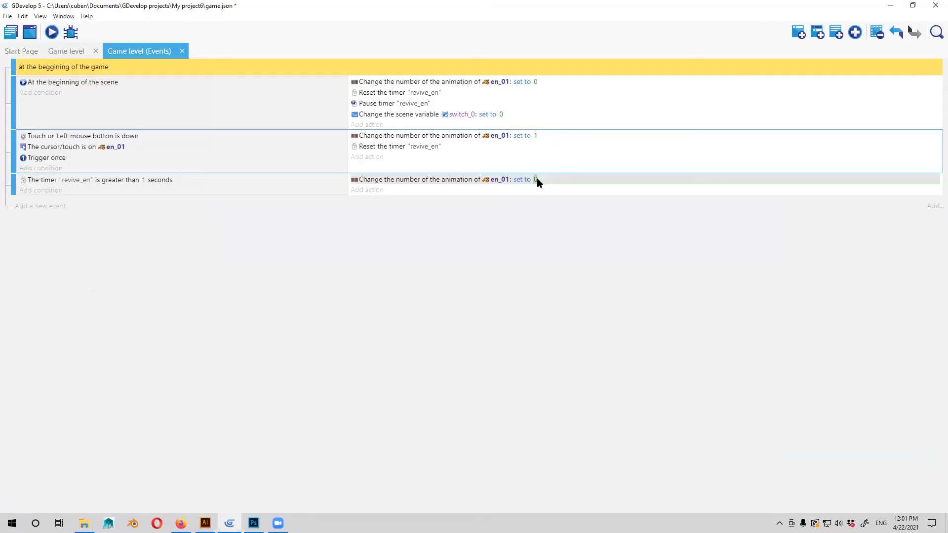
pyautogui.click(536, 179)
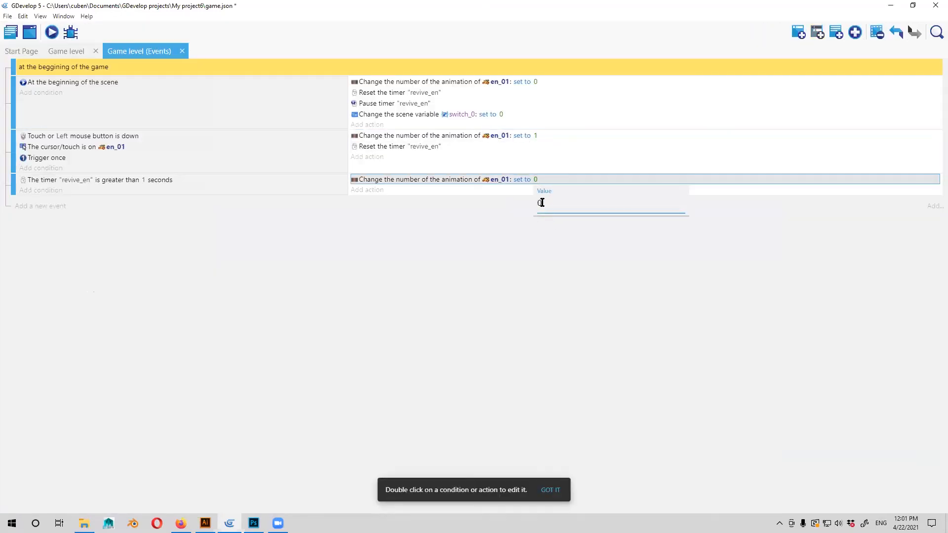
pyautogui.doubleClick(462, 180)
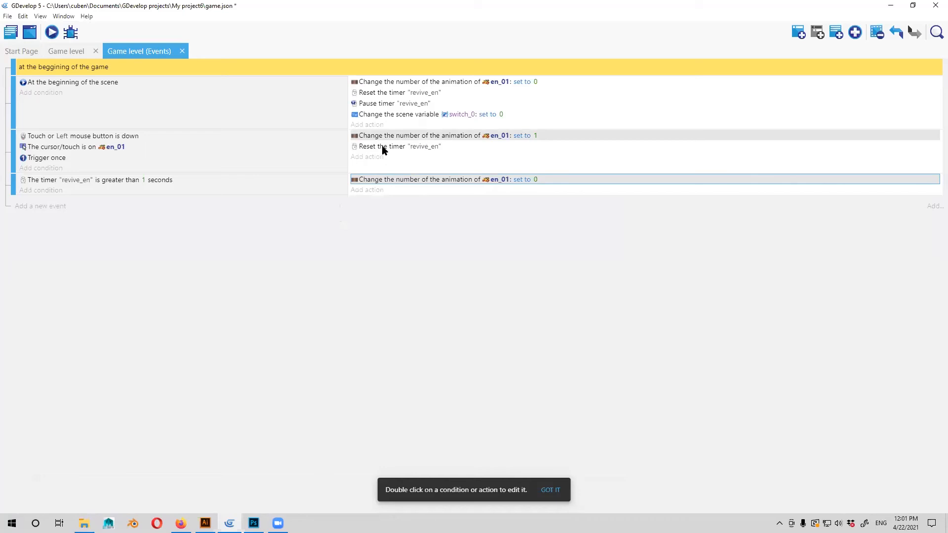
# Add a "Play the animation" action for en_01 to the revive_en timer event.
pyautogui.click(370, 191)
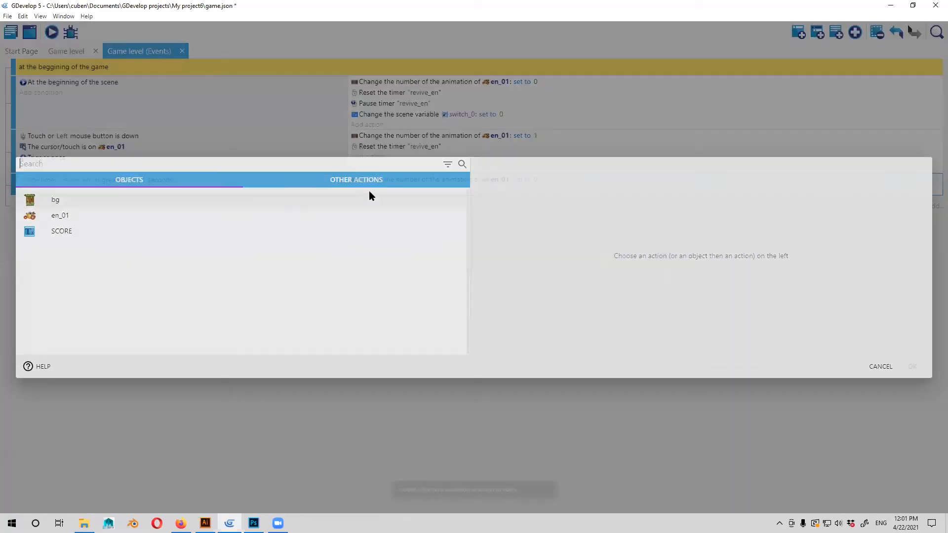
pyautogui.click(880, 366)
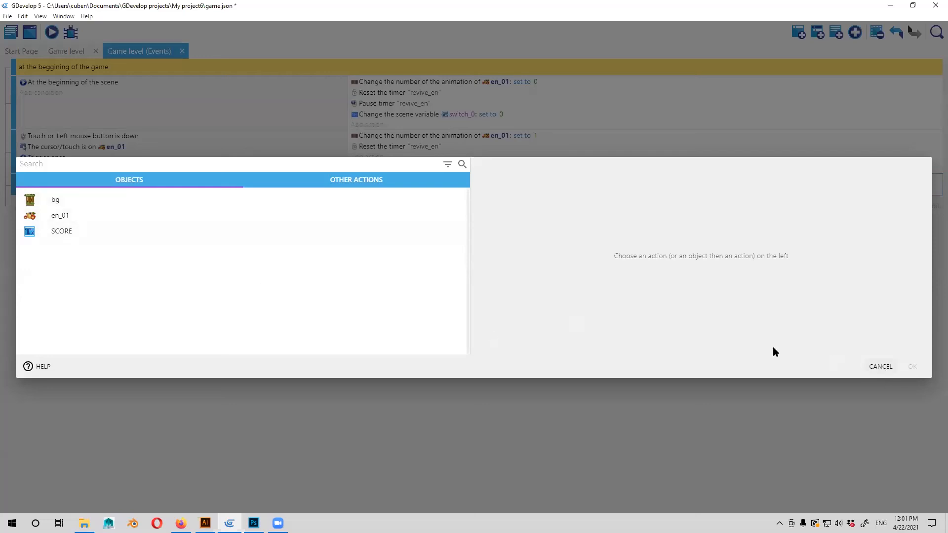
pyautogui.click(369, 192)
pyautogui.click(70, 217)
pyautogui.scroll(-10, 404, 293)
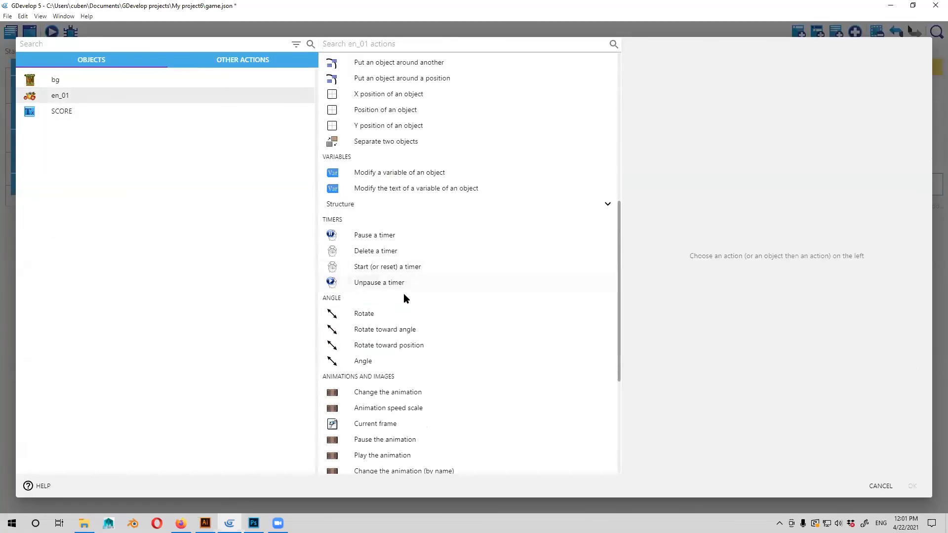
pyautogui.scroll(-1, 404, 293)
pyautogui.click(382, 307)
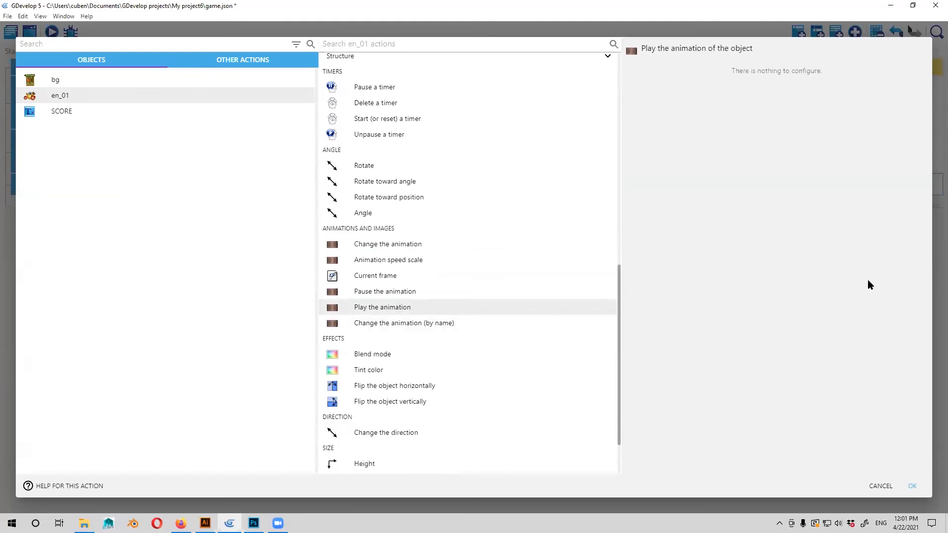
pyautogui.click(913, 486)
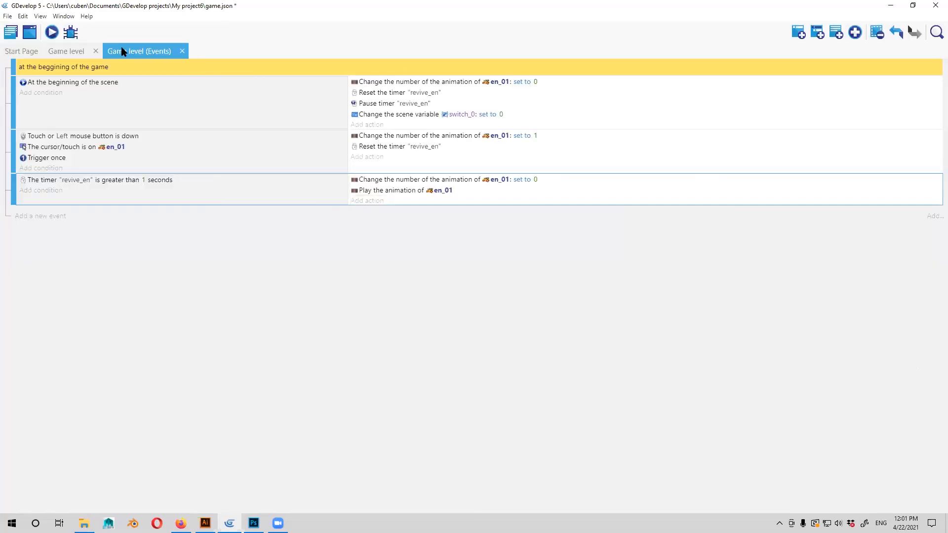
# Preview the Game level scene to test the enemy's revive animation.
pyautogui.click(69, 52)
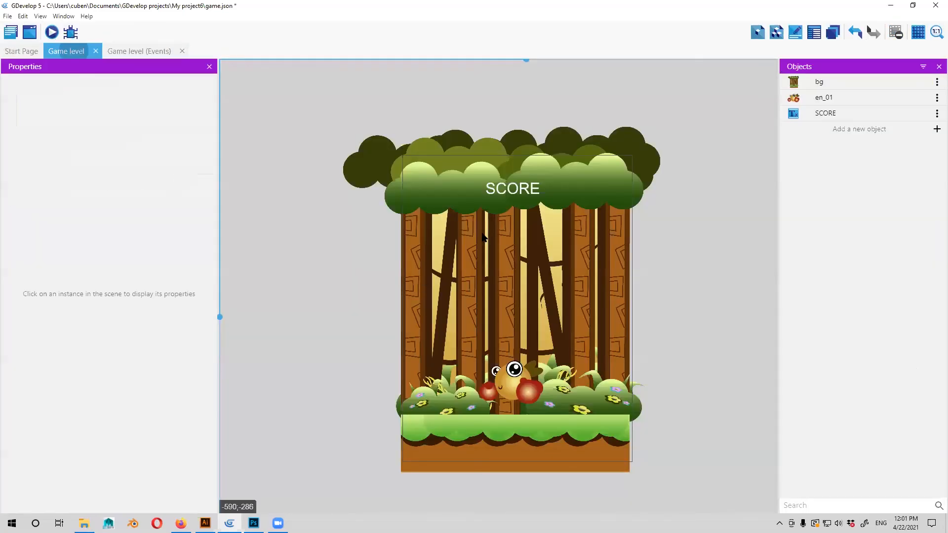
pyautogui.press('F5')
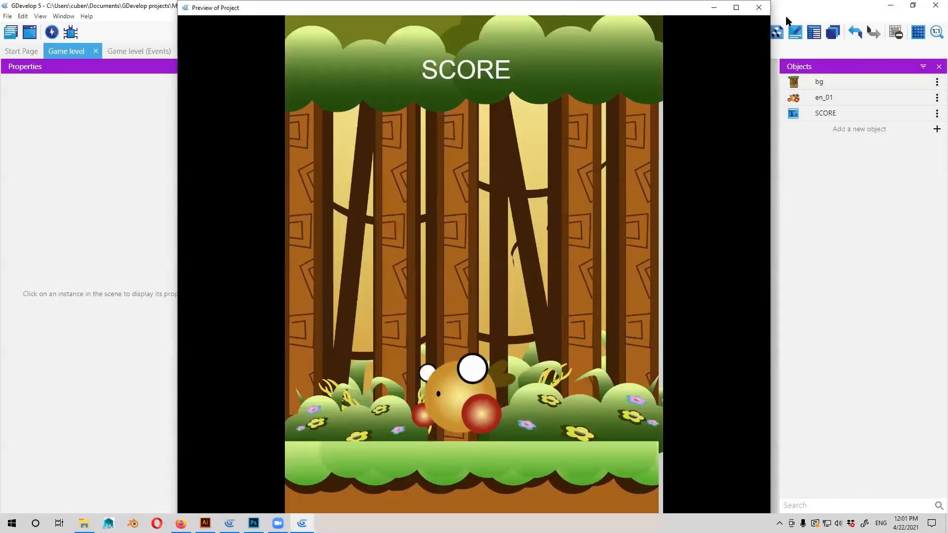
pyautogui.click(759, 8)
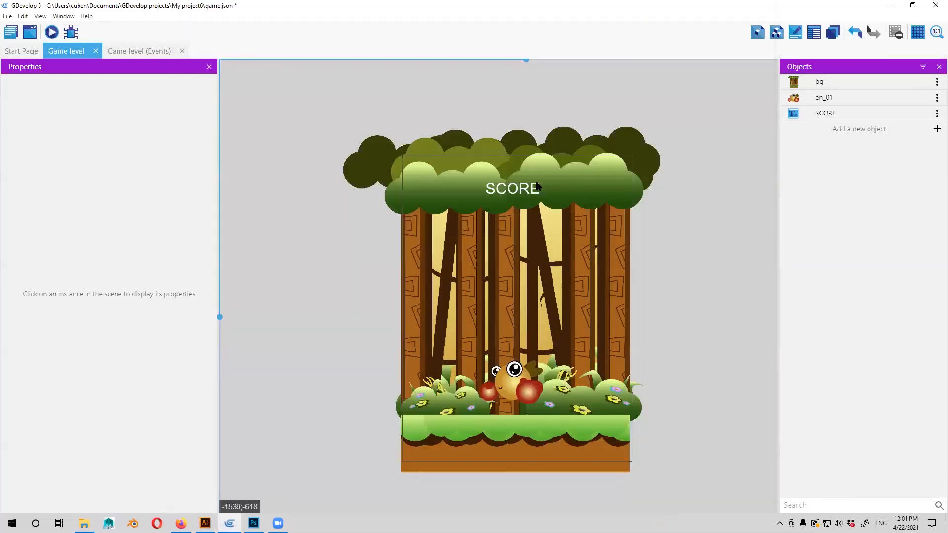
# Review the settings of the timer event's change-animation action and the other animation actions offered for en_01.
pyautogui.click(122, 52)
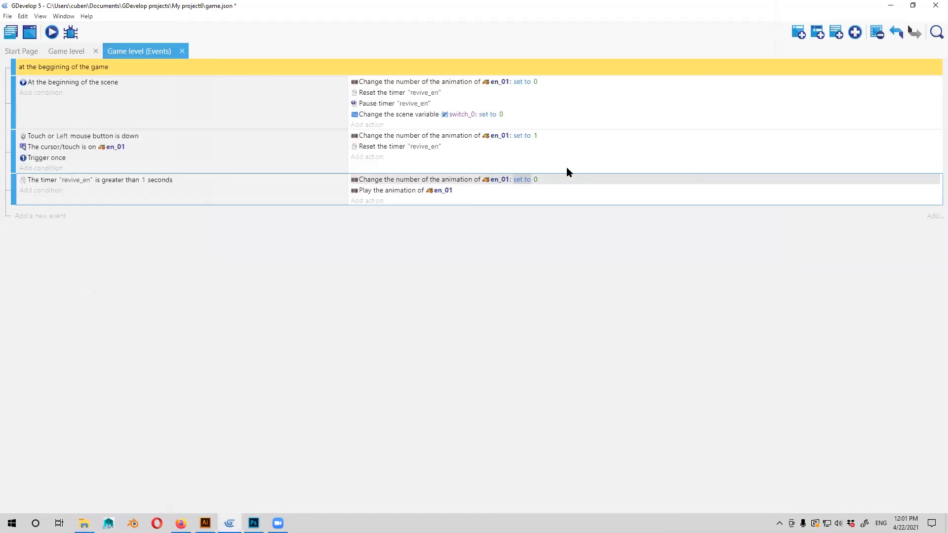
pyautogui.click(550, 228)
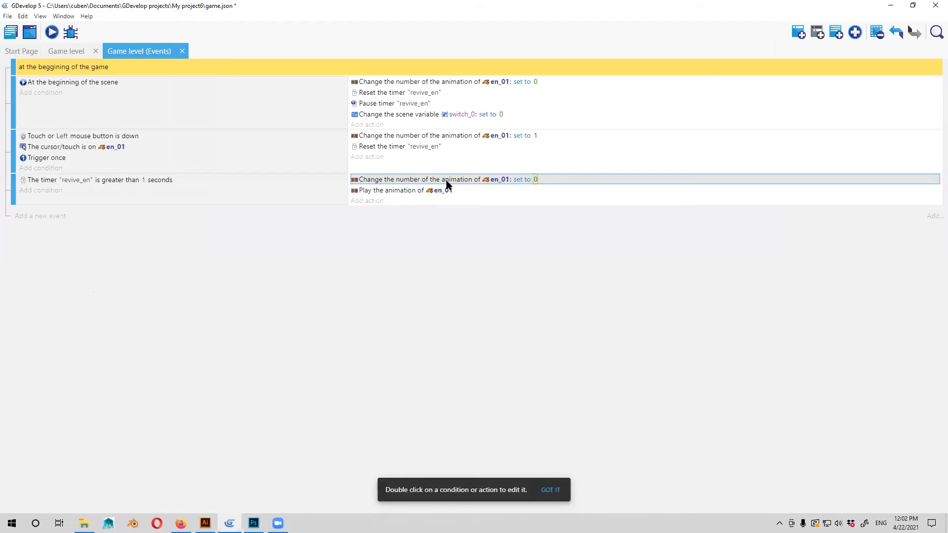
pyautogui.doubleClick(578, 179)
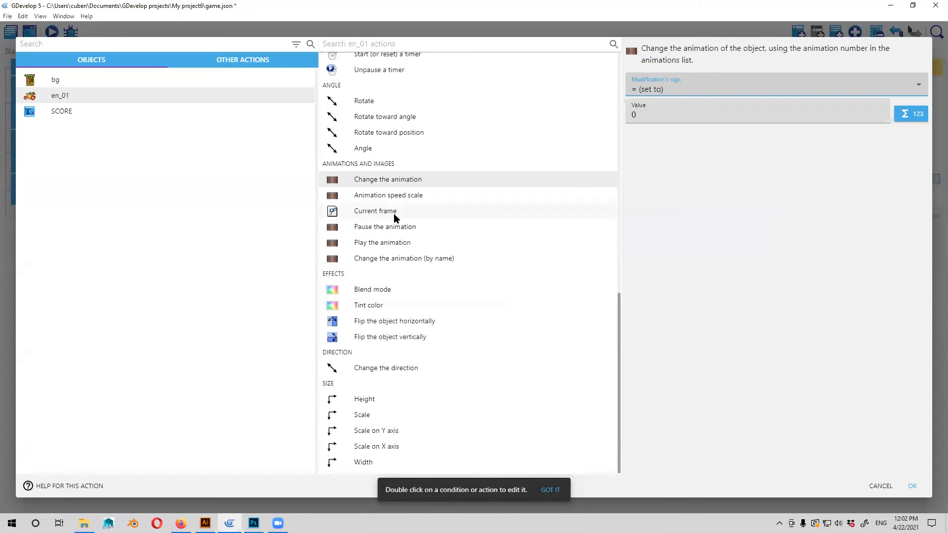
pyautogui.click(880, 486)
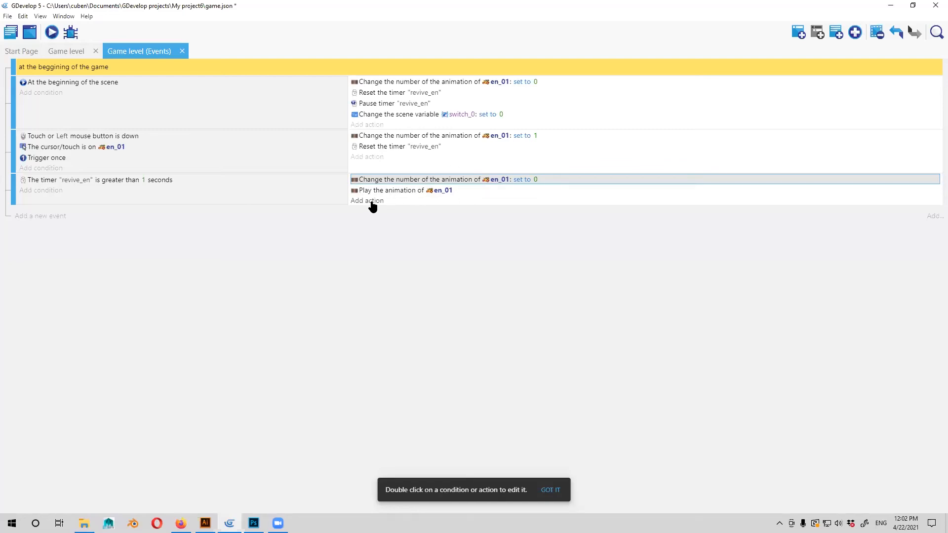
# Inspect the SCORE text object's name and display text in the Game level scene.
pyautogui.click(66, 51)
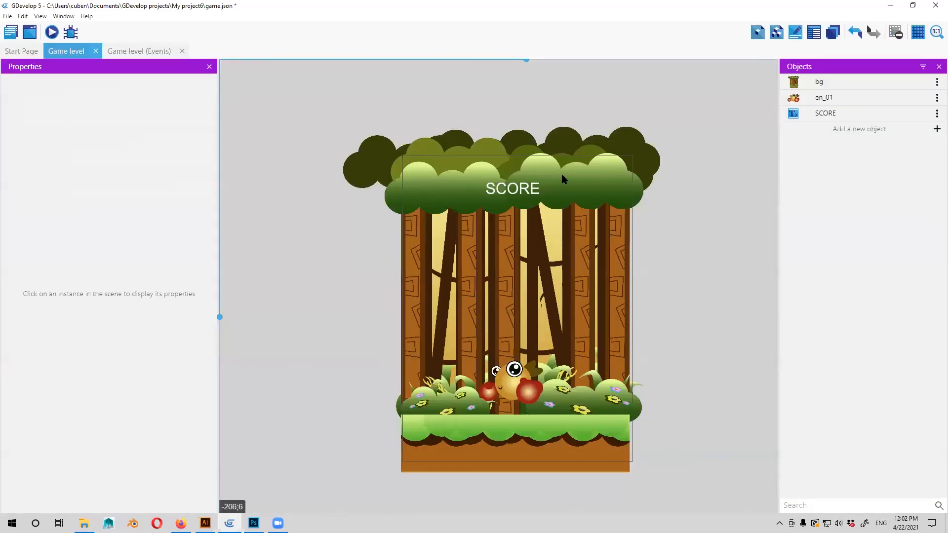
pyautogui.click(508, 192)
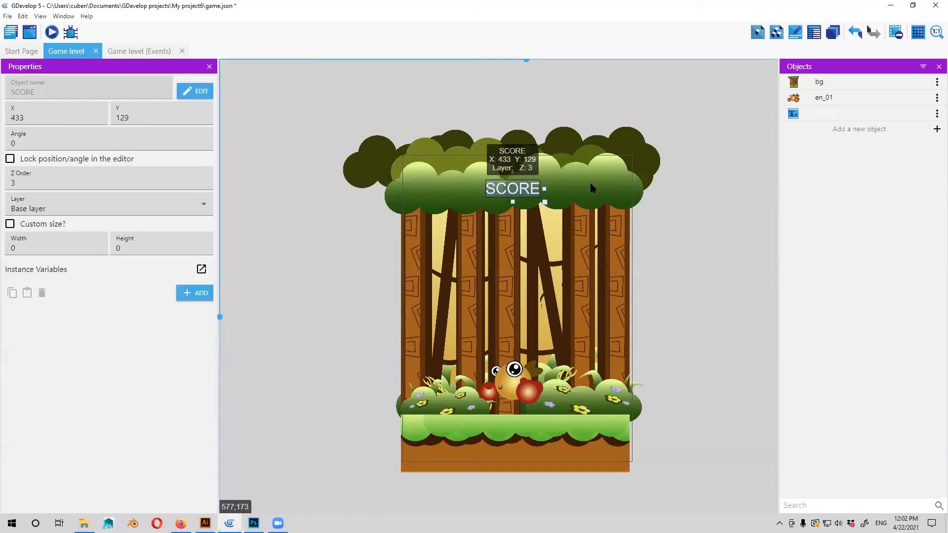
pyautogui.doubleClick(897, 113)
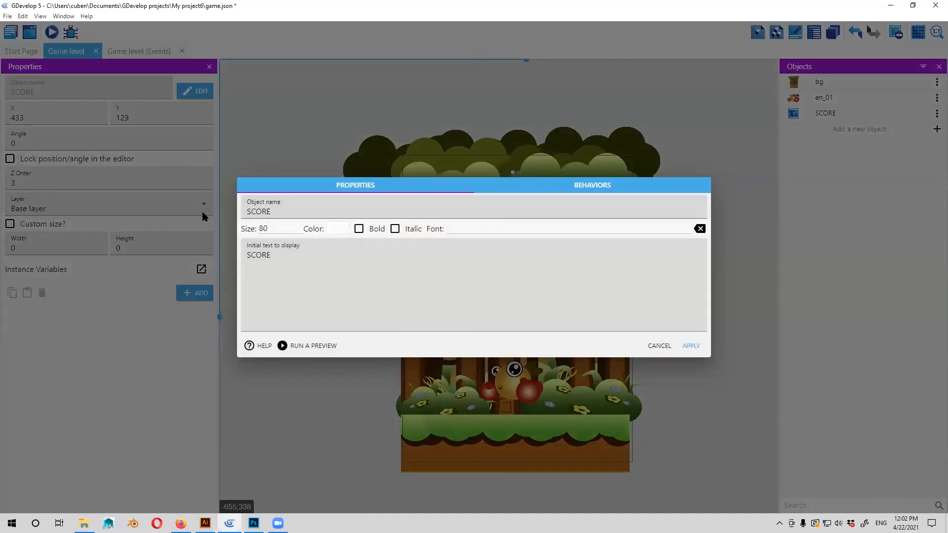
pyautogui.doubleClick(278, 217)
pyautogui.click(694, 349)
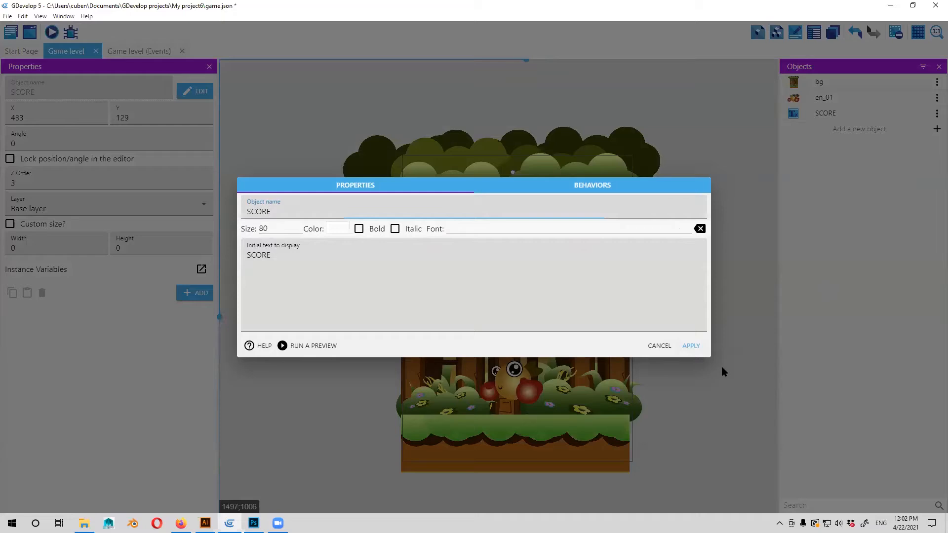
# Start a "Value of a scene variable" action in the "At the beginning of the scene" event for the variable points.
pyautogui.click(149, 49)
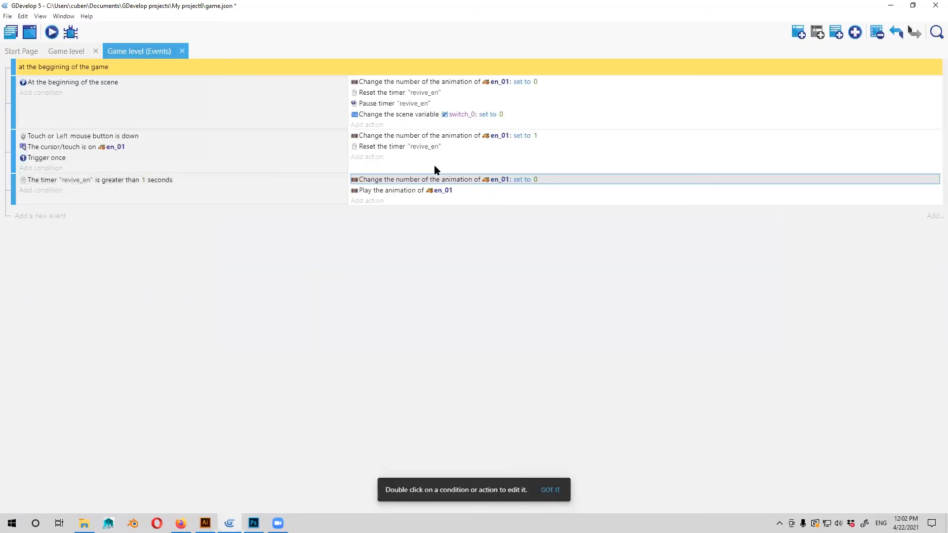
pyautogui.click(379, 157)
pyautogui.click(881, 366)
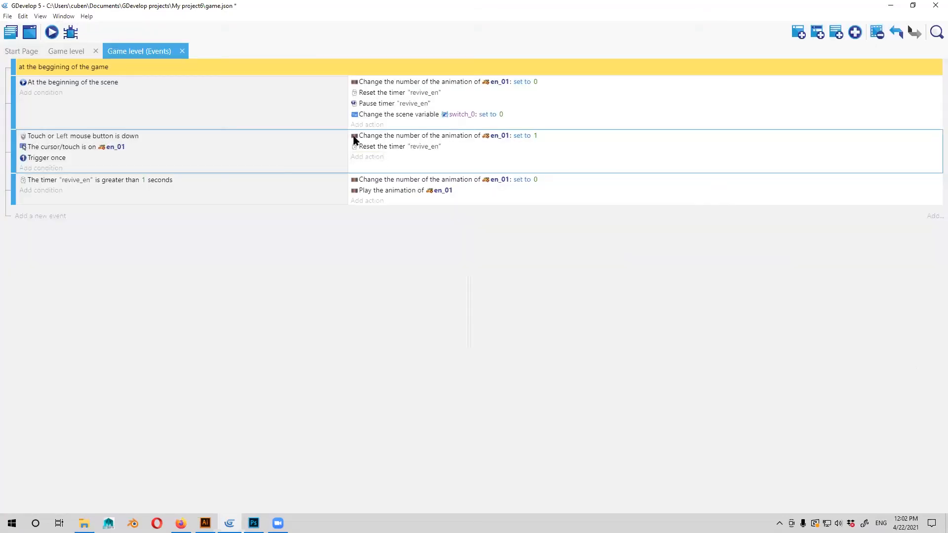
pyautogui.click(380, 157)
pyautogui.click(372, 181)
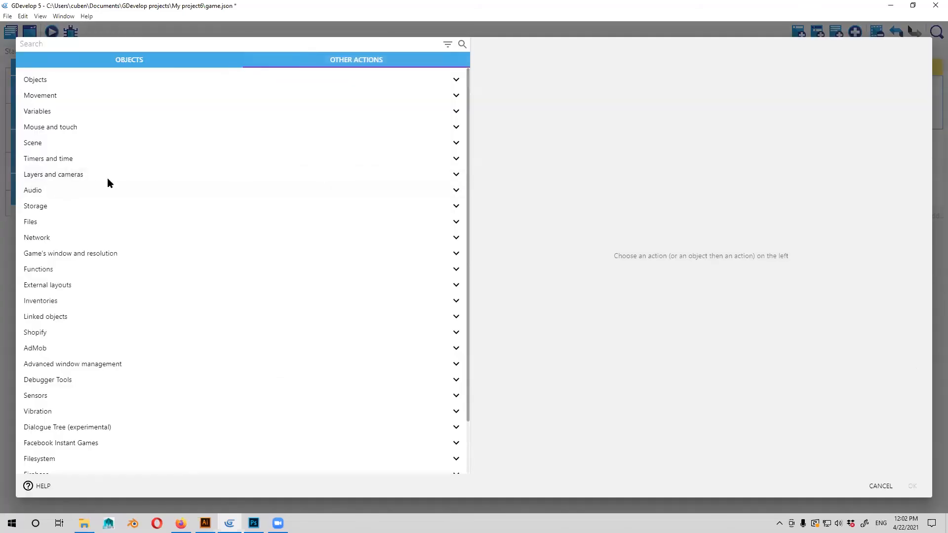
pyautogui.click(85, 111)
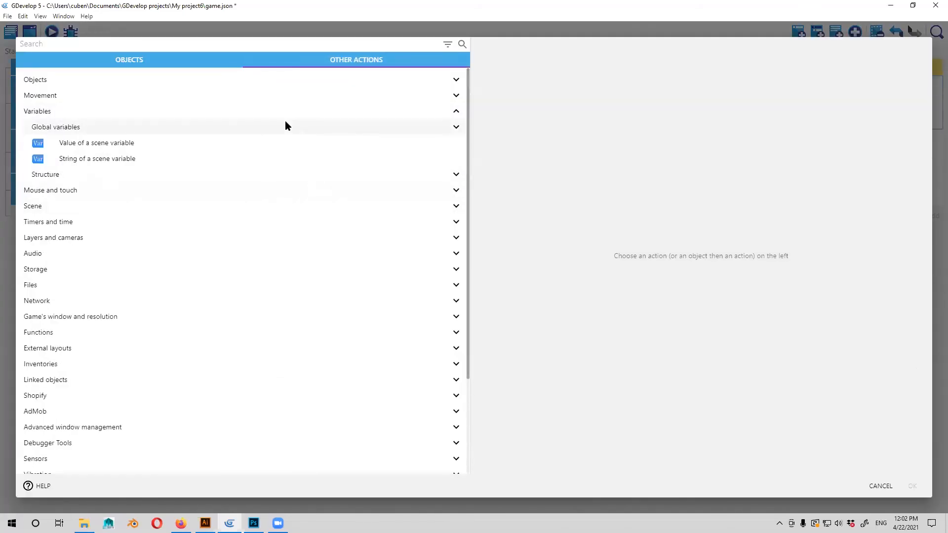
pyautogui.click(268, 144)
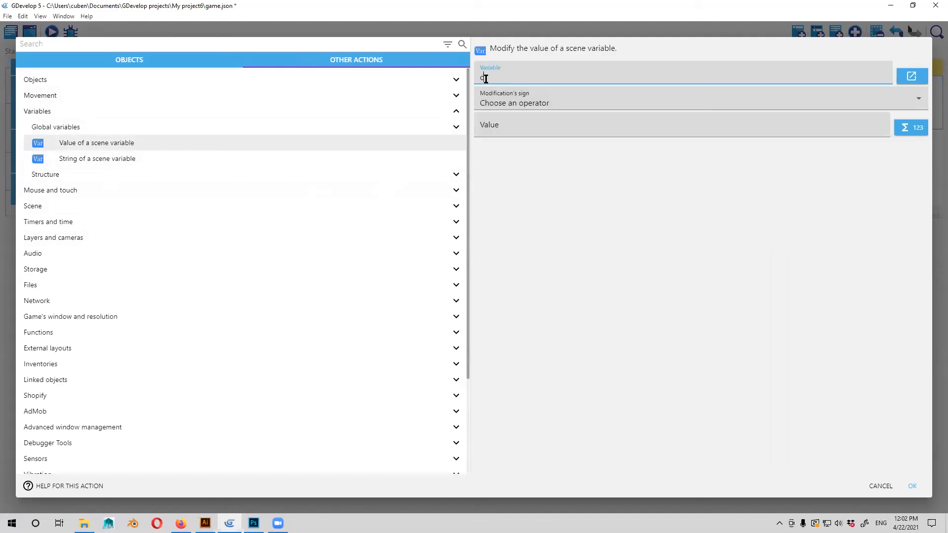
pyautogui.write('score')
pyautogui.press('BackSpace')
pyautogui.write('point')
# Make the scene-start action set the points variable to 0 and confirm it.
pyautogui.click(597, 125)
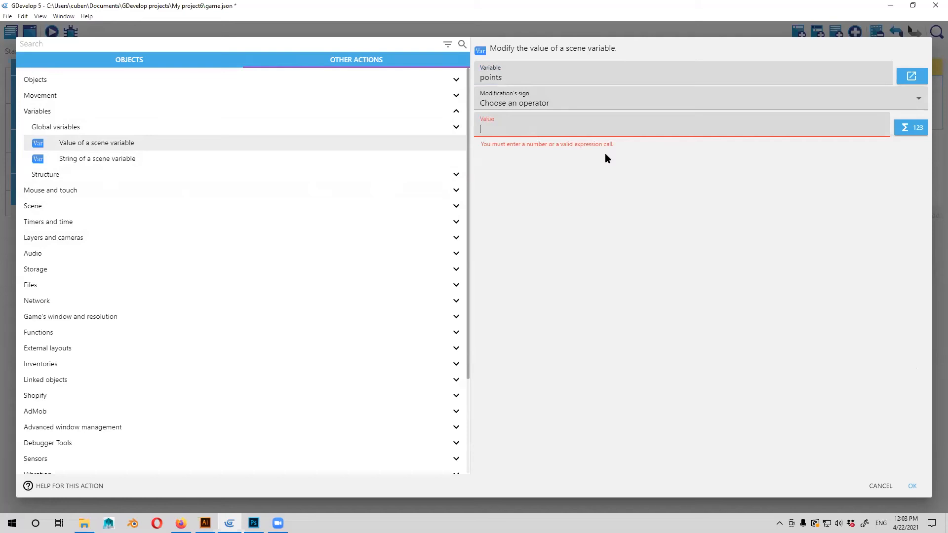
pyautogui.click(532, 102)
pyautogui.click(499, 127)
pyautogui.write('0')
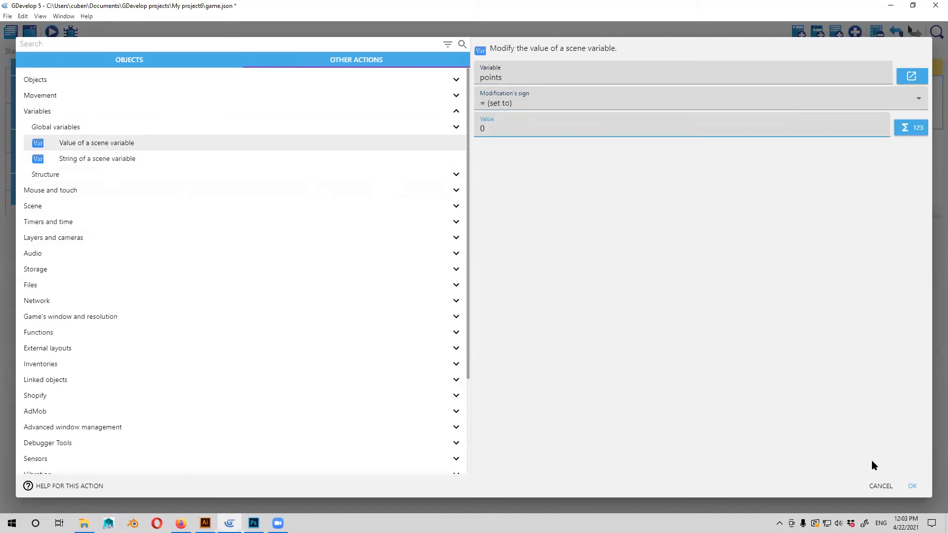
pyautogui.press('Return')
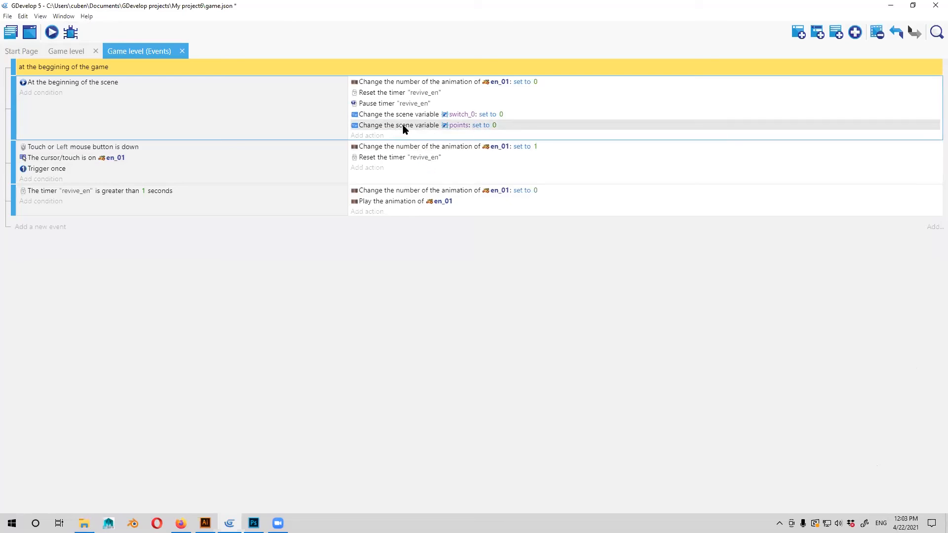
# Start a scene variable action in the en_01 click event for points with the "= (set to)" operator and value +1.
pyautogui.click(372, 173)
pyautogui.click(56, 111)
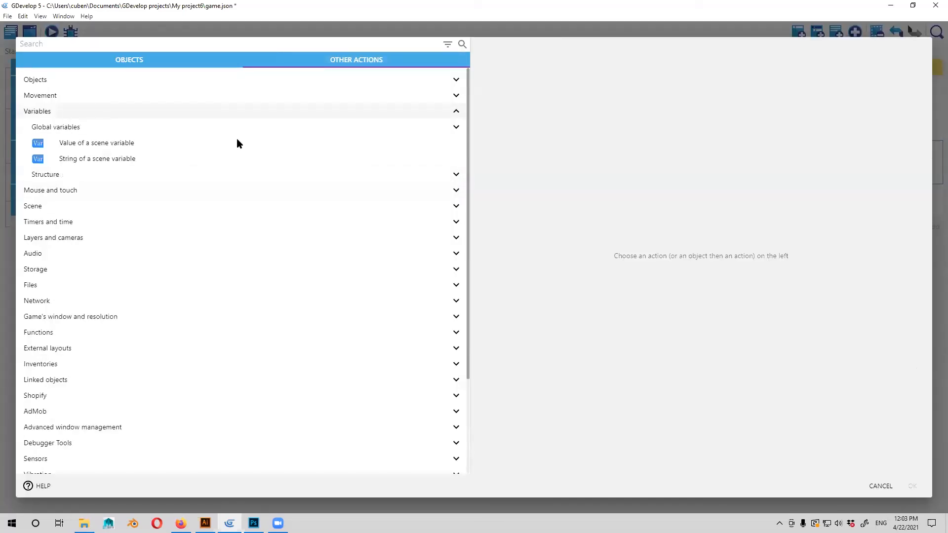
pyautogui.click(168, 145)
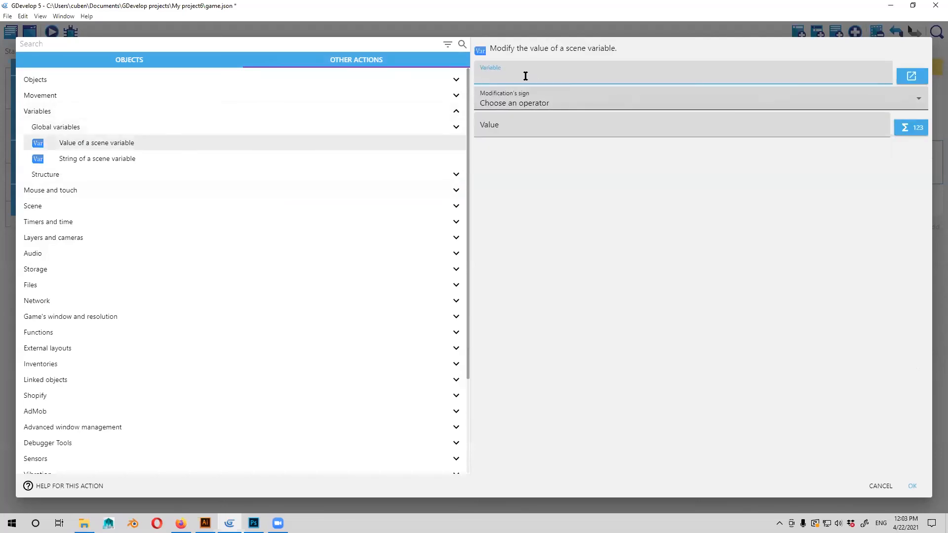
pyautogui.write('points')
pyautogui.click(533, 101)
pyautogui.click(524, 126)
pyautogui.click(521, 130)
pyautogui.write('points')
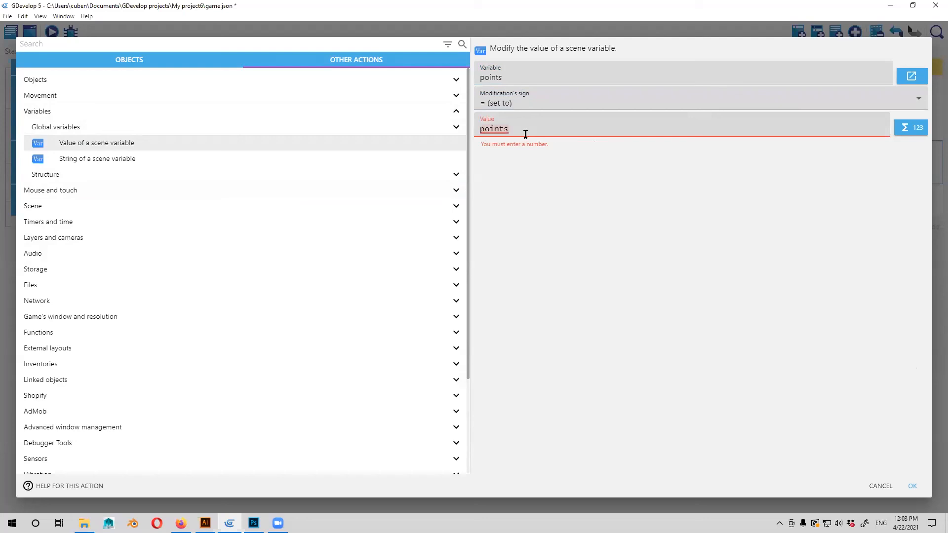
pyautogui.moveTo(525, 131); pyautogui.dragTo(461, 130)
pyautogui.write('+1')
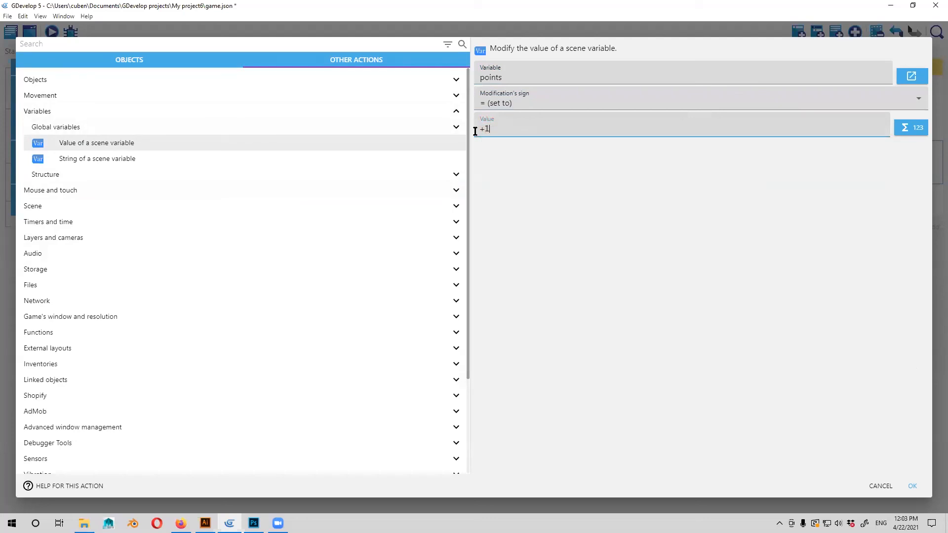
# Insert the "Value of a scene variable" expression for points into the action's value.
pyautogui.click(911, 127)
pyautogui.click(541, 193)
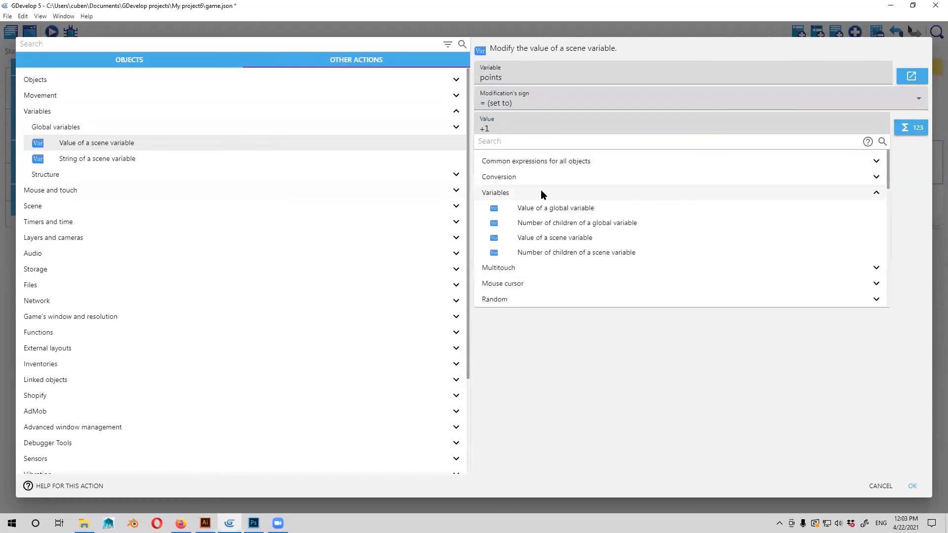
pyautogui.click(573, 239)
pyautogui.click(341, 226)
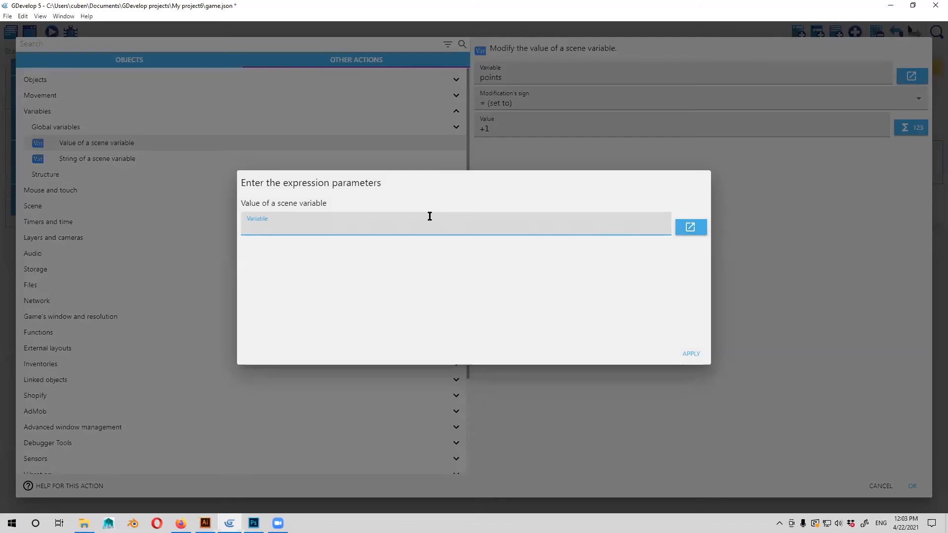
pyautogui.write('points')
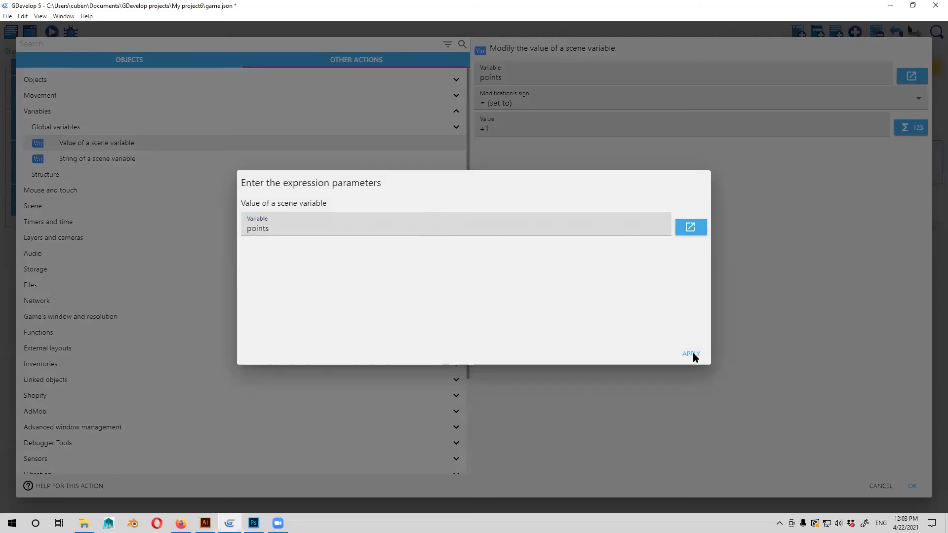
pyautogui.click(691, 354)
# Rewrite the action's value as Variable(points)+1 and confirm the action.
pyautogui.click(487, 129)
pyautogui.moveTo(485, 129); pyautogui.dragTo(480, 130)
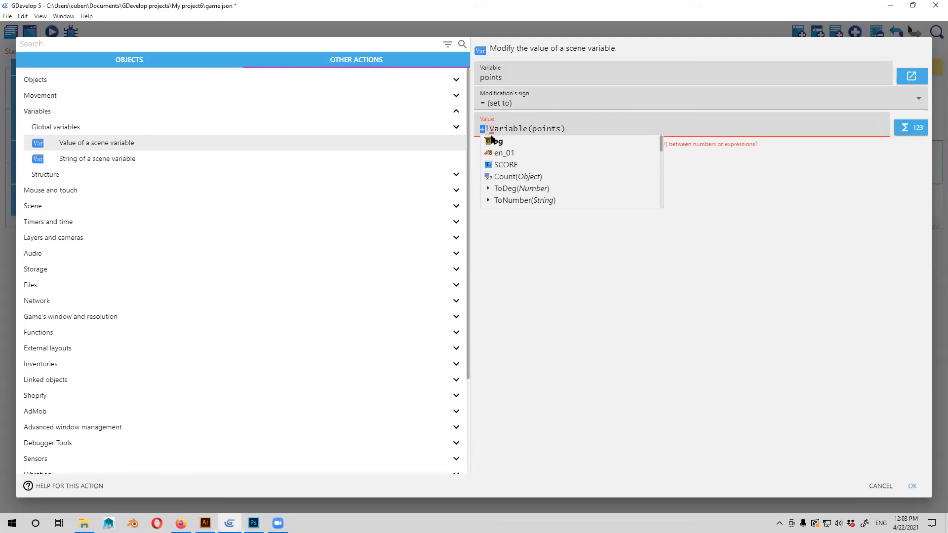
pyautogui.press('Delete')
pyautogui.press('Delete')
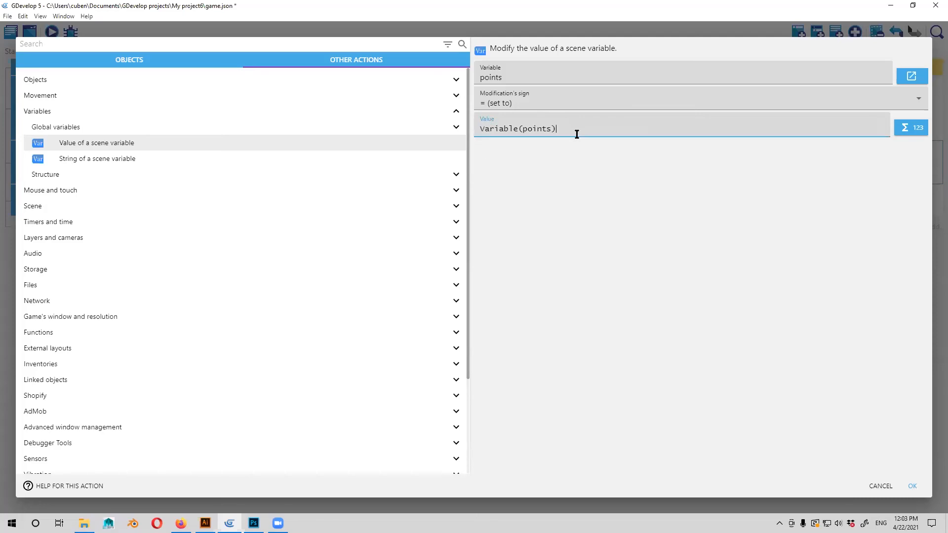
pyautogui.write('+1')
pyautogui.click(607, 192)
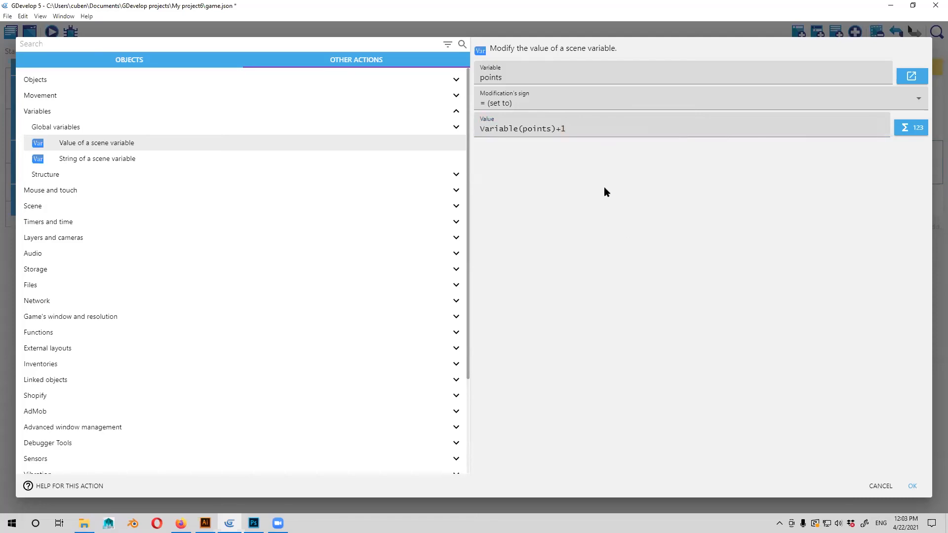
pyautogui.click(913, 487)
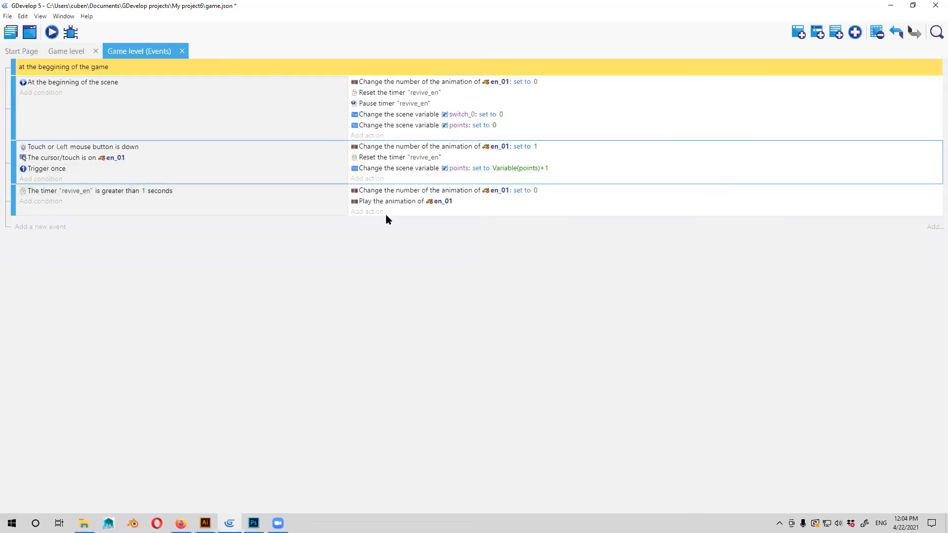
# Add a new event without conditions at the end of the event list and start an action in it.
pyautogui.click(373, 136)
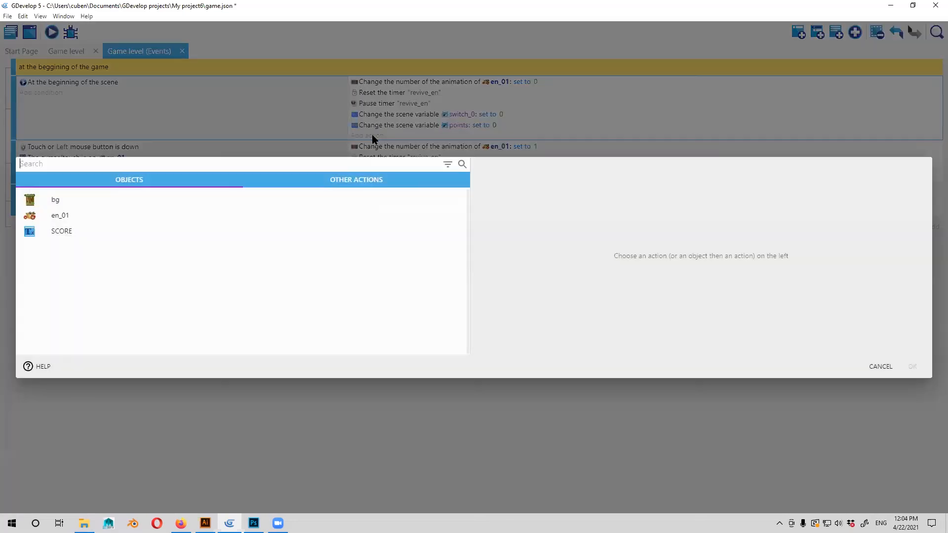
pyautogui.click(881, 369)
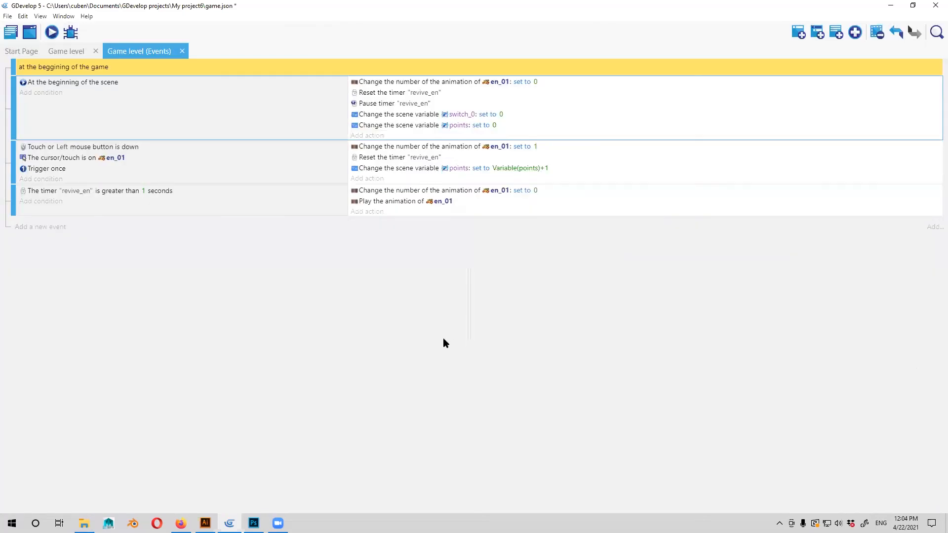
pyautogui.click(41, 228)
pyautogui.click(378, 225)
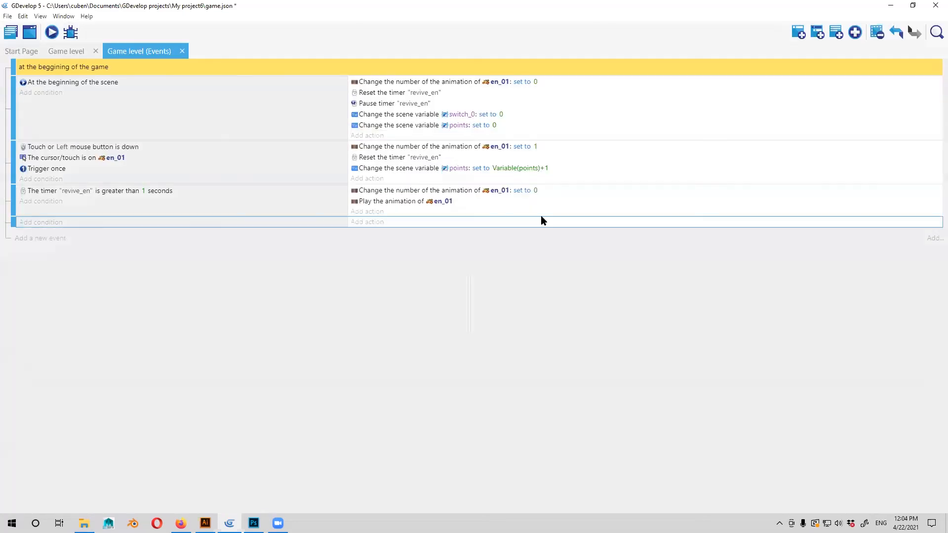
pyautogui.click(368, 181)
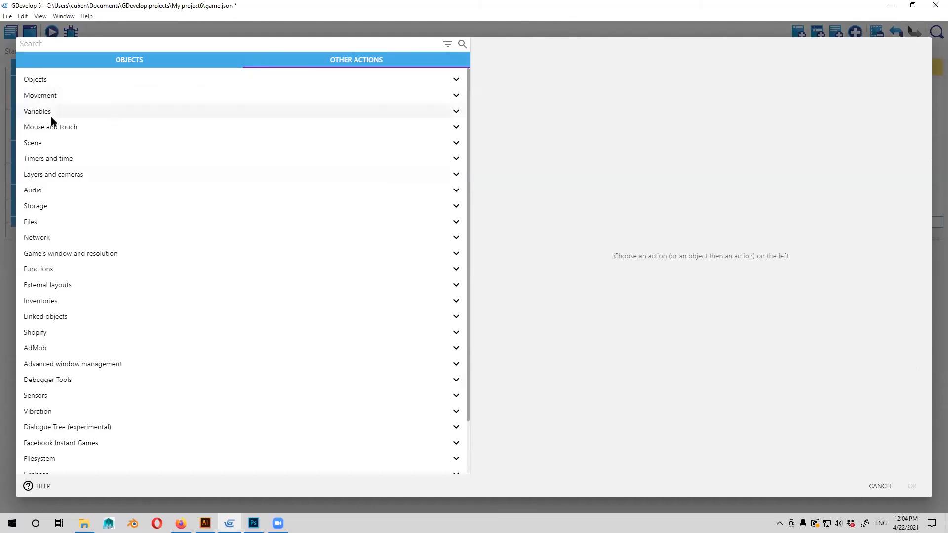
pyautogui.click(455, 109)
pyautogui.click(149, 147)
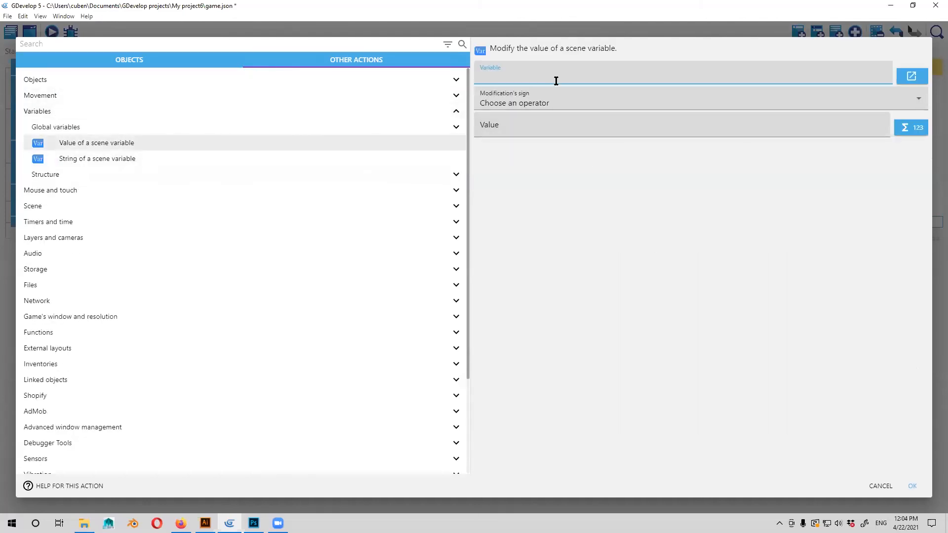
pyautogui.click(539, 130)
pyautogui.click(578, 74)
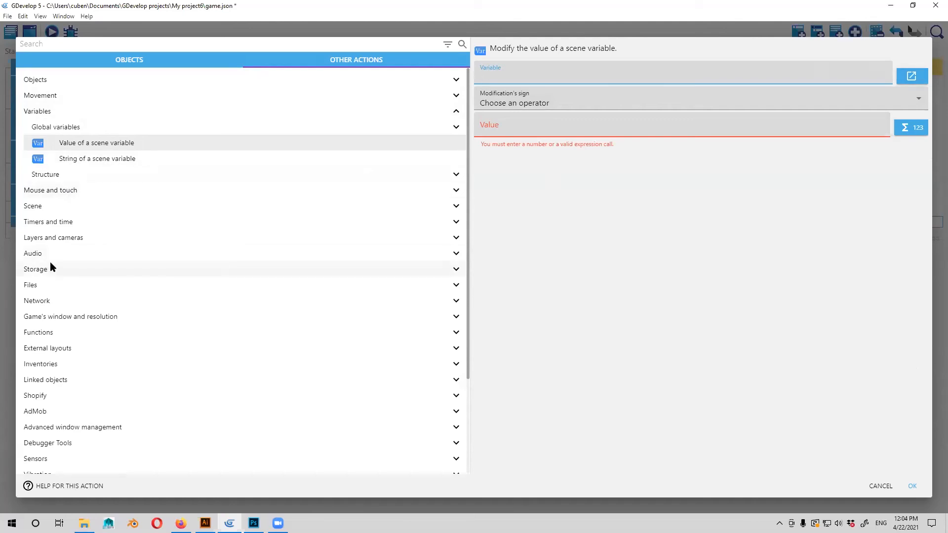
pyautogui.scroll(-3, 58, 283)
pyautogui.scroll(3, 76, 282)
pyautogui.click(55, 113)
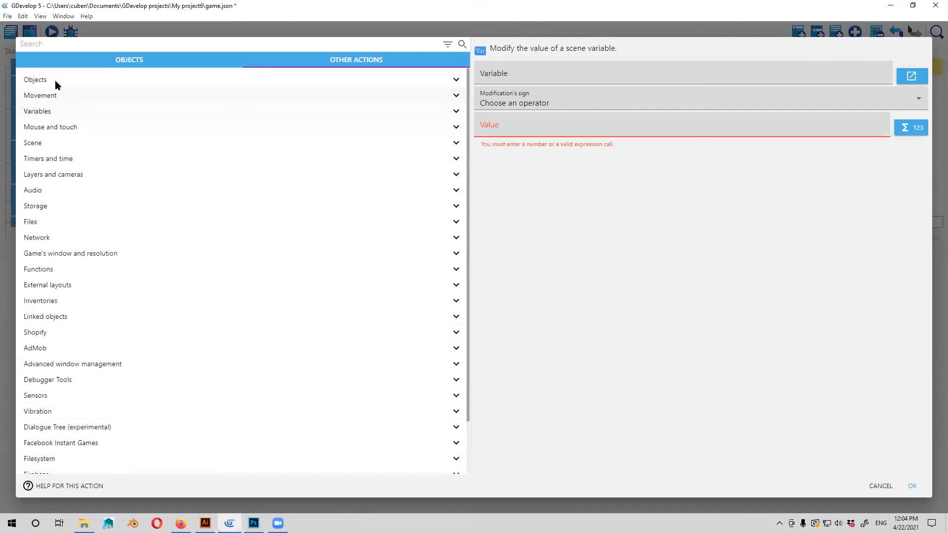
pyautogui.click(55, 80)
pyautogui.click(51, 79)
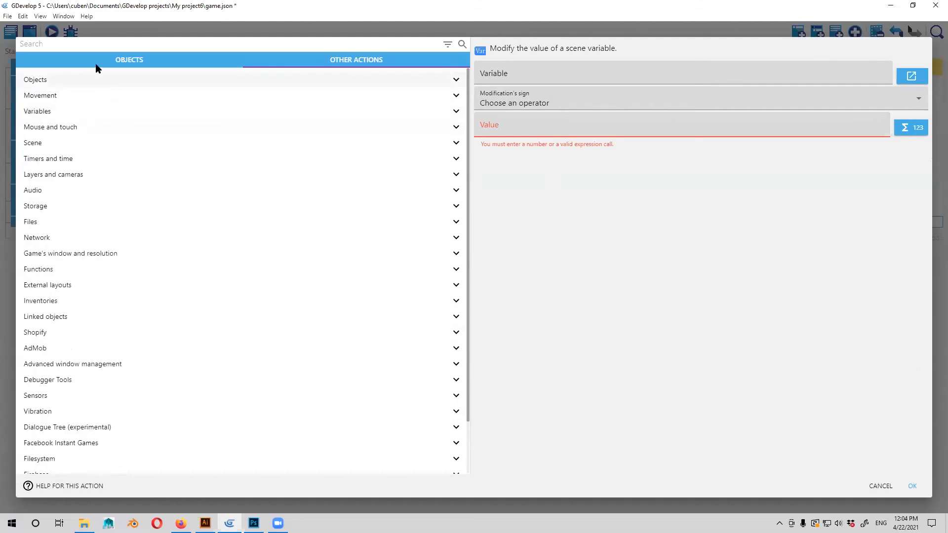
# Choose the "Modify the text" action for the SCORE object with the "= (set to)" operator.
pyautogui.click(99, 62)
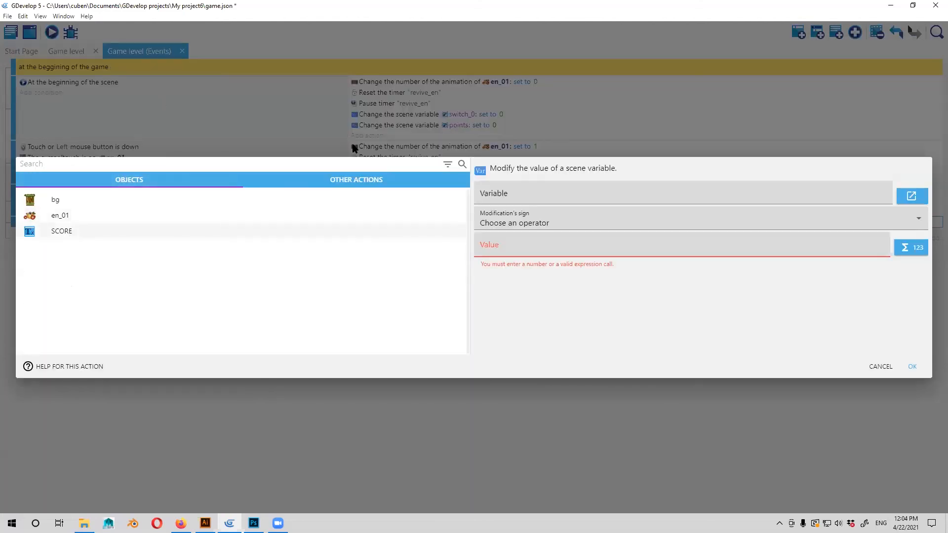
pyautogui.click(70, 230)
pyautogui.click(381, 96)
pyautogui.click(728, 76)
pyautogui.click(698, 100)
pyautogui.click(717, 97)
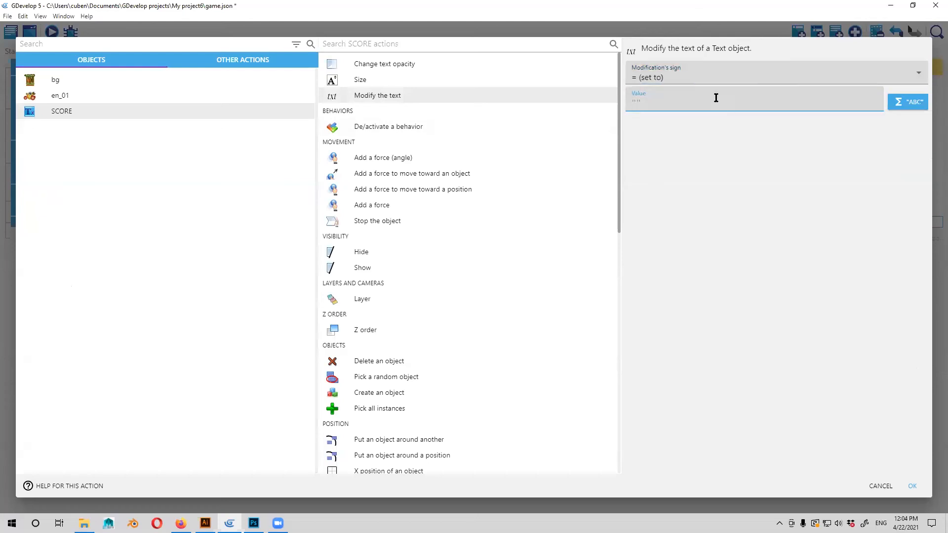
# Set the SCORE text value to "points" in double quotes and confirm the action.
pyautogui.write('points')
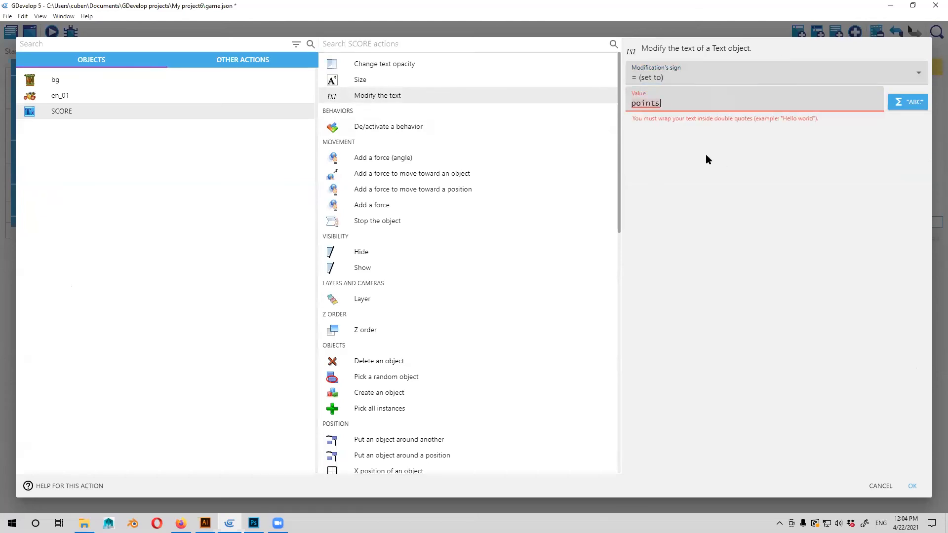
pyautogui.press('BackSpace')
pyautogui.press('BackSpace')
pyautogui.press('BackSpace')
pyautogui.press('BackSpace')
pyautogui.press('BackSpace')
pyautogui.press('BackSpace')
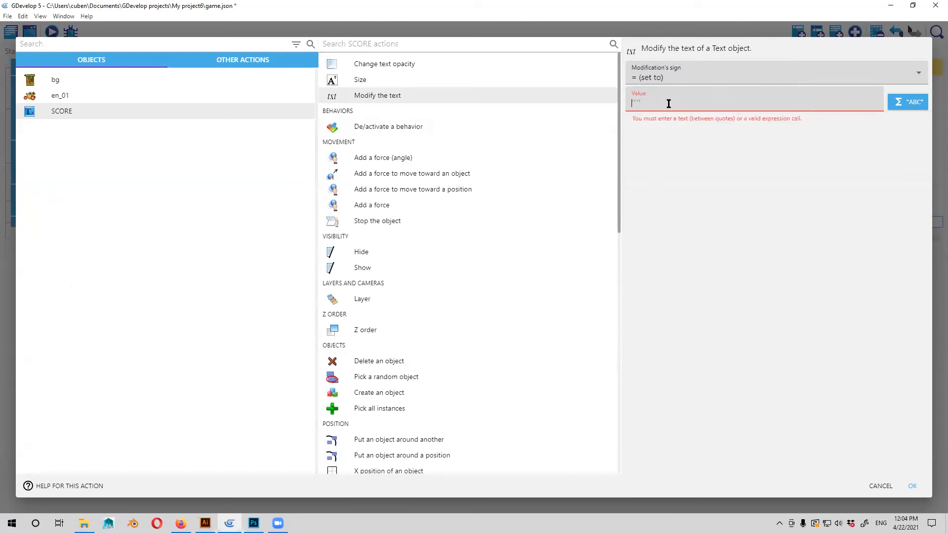
pyautogui.write('"points')
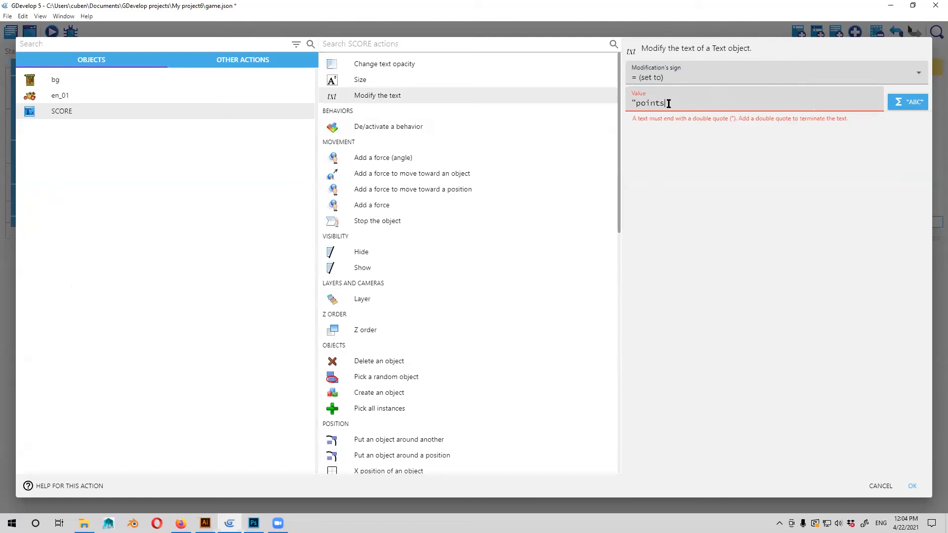
pyautogui.write('"')
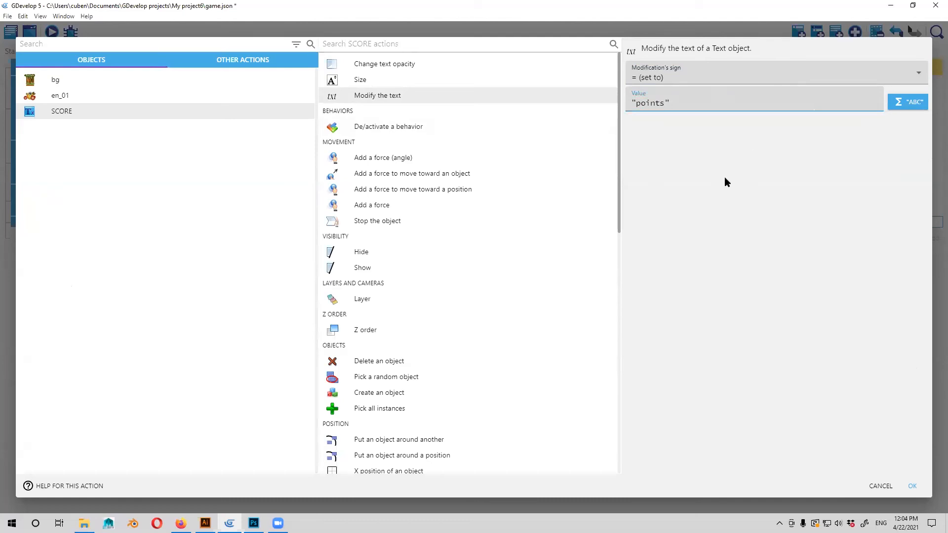
pyautogui.click(912, 486)
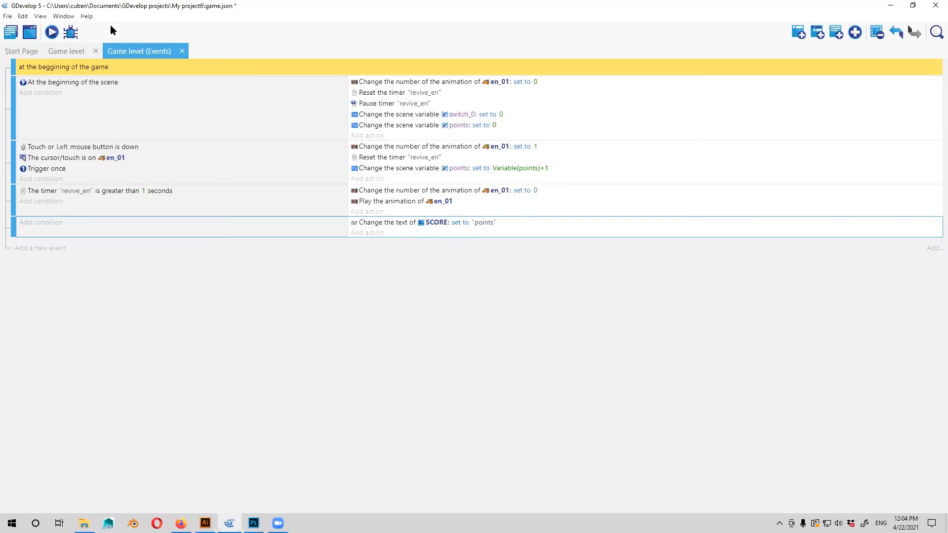
# Preview the Game level scene, test the SCORE text by hitting the enemy, and close the preview.
pyautogui.click(66, 52)
pyautogui.click(52, 32)
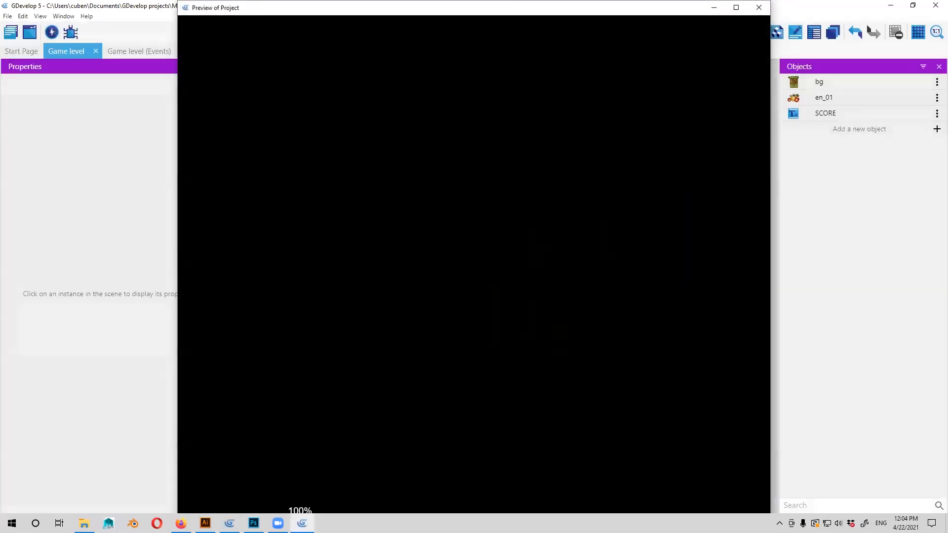
pyautogui.click(466, 386)
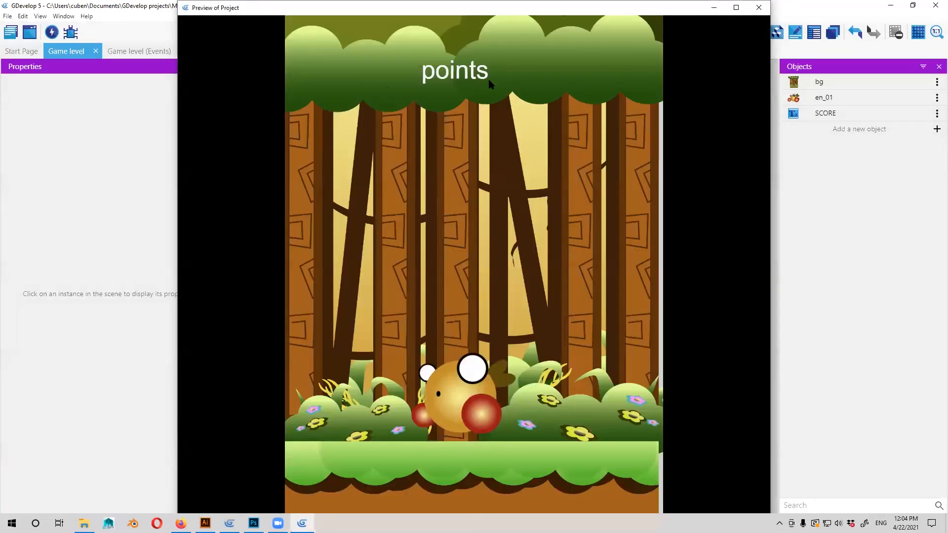
pyautogui.click(759, 7)
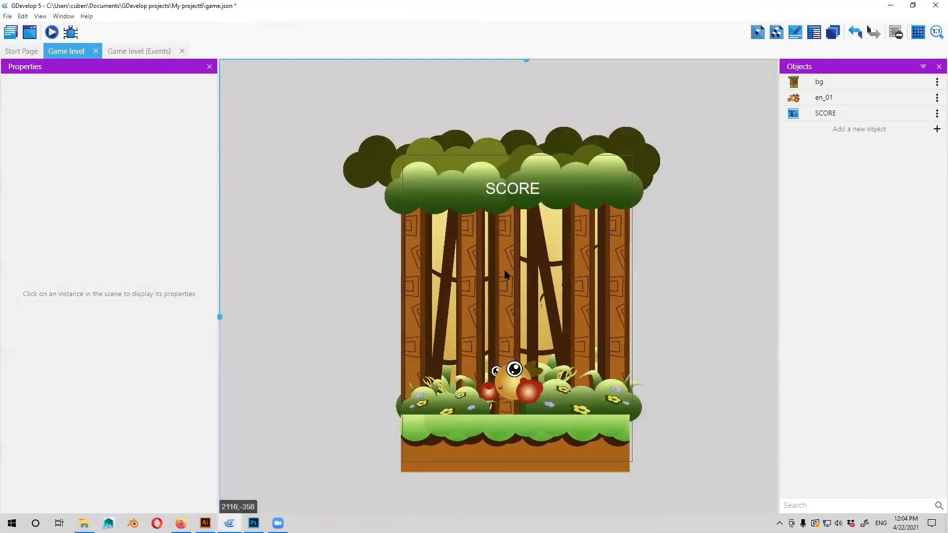
# Reopen the SCORE text action in the last Game level event and clear its value.
pyautogui.click(144, 51)
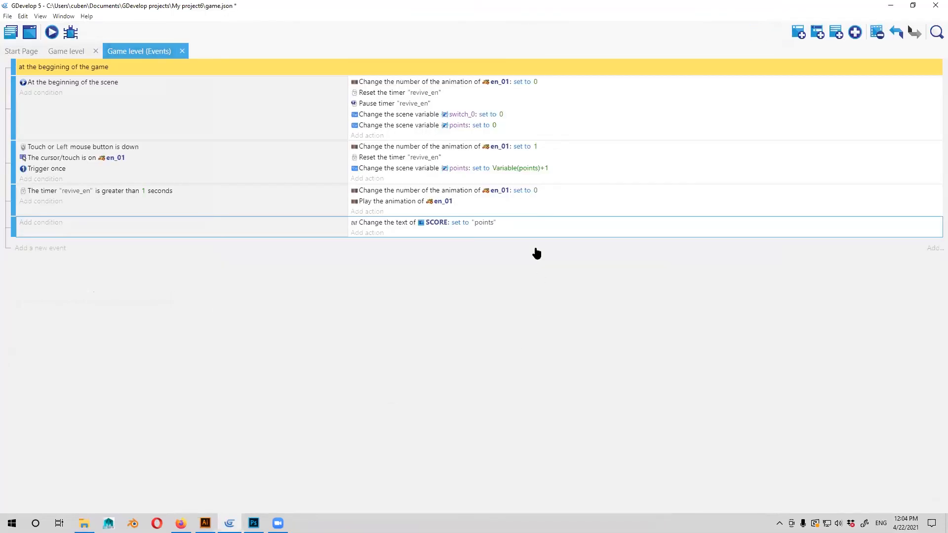
pyautogui.click(487, 229)
pyautogui.doubleClick(466, 225)
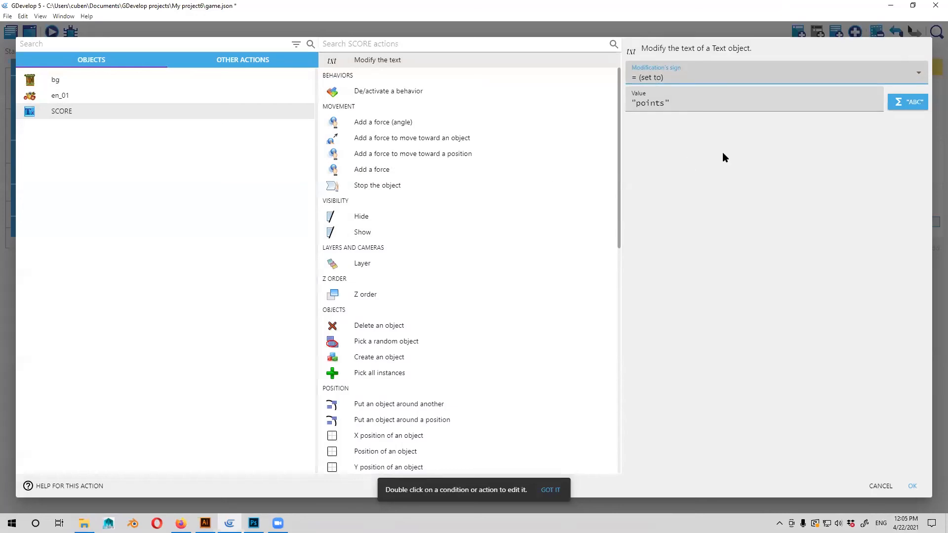
pyautogui.click(665, 104)
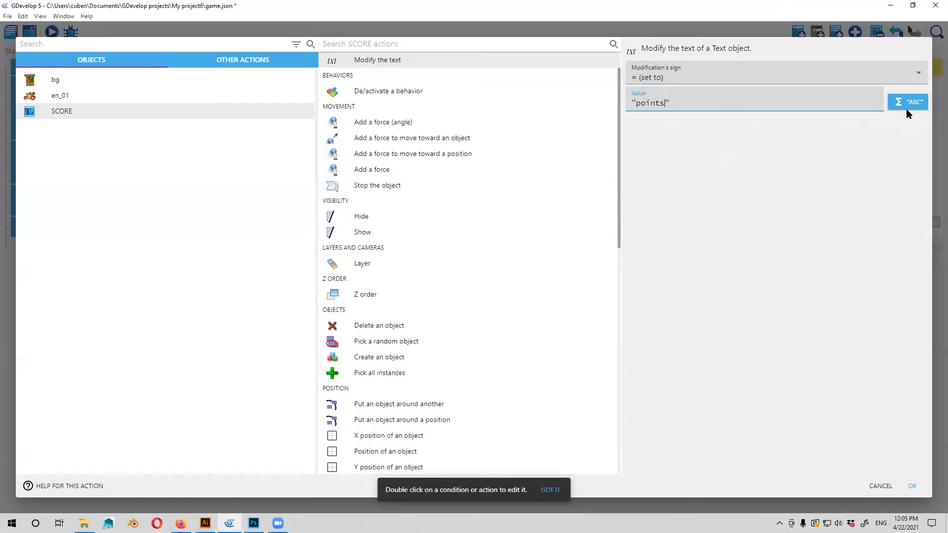
pyautogui.hotkey('ctrl', 'a')
pyautogui.press('BackSpace')
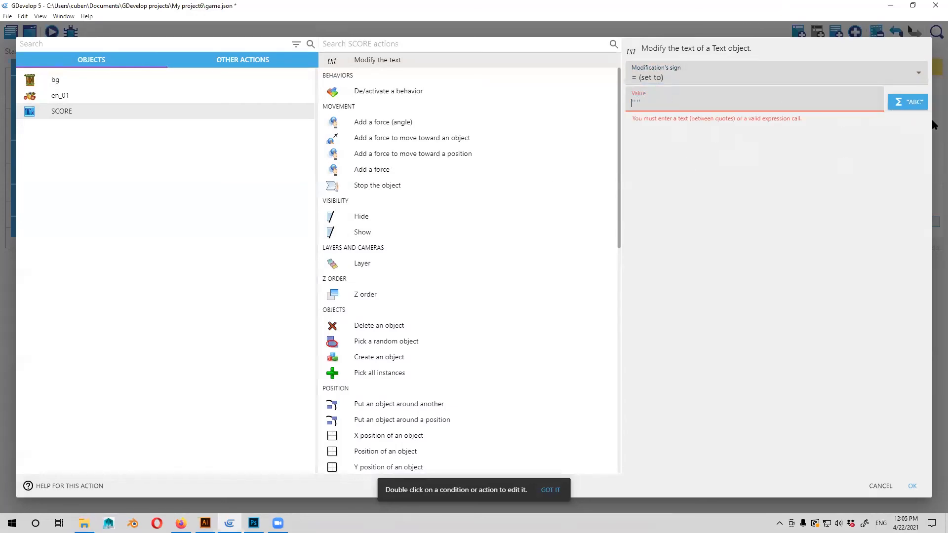
# Set the SCORE text value to the "Text of a scene variable" expression for points and confirm the action.
pyautogui.click(913, 107)
pyautogui.click(663, 152)
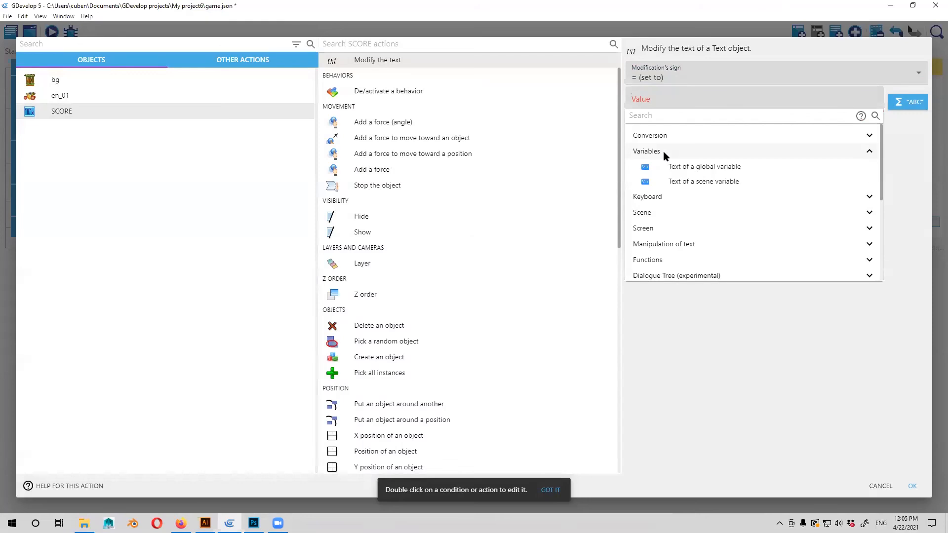
pyautogui.click(681, 181)
pyautogui.click(337, 227)
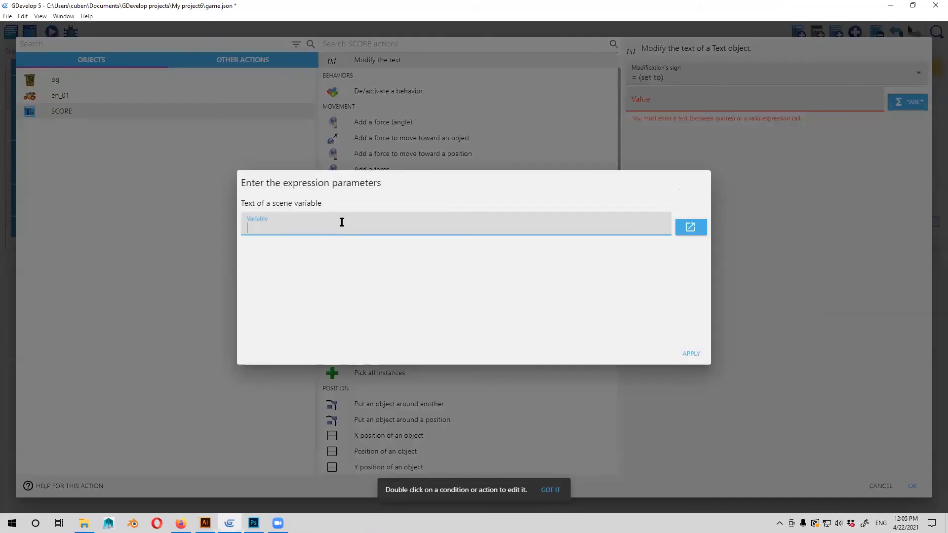
pyautogui.write('points')
pyautogui.press('Return')
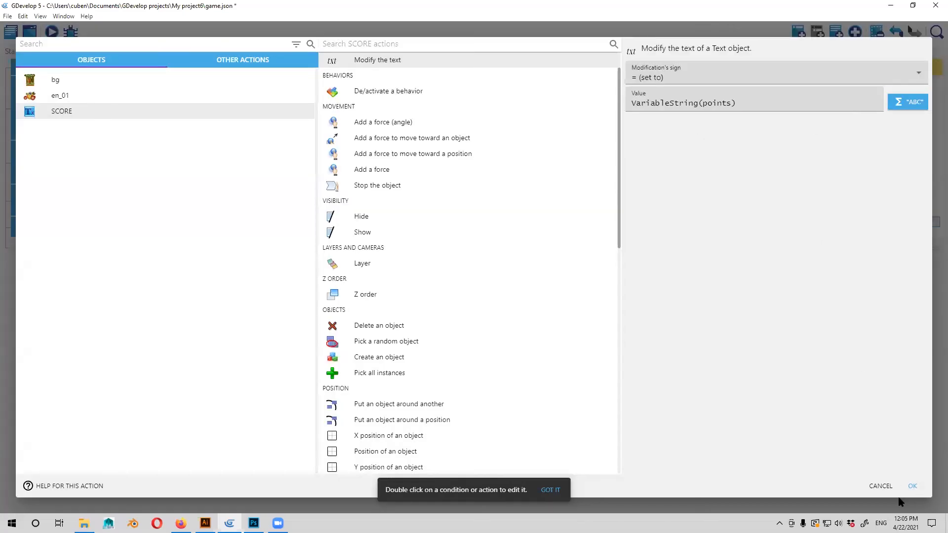
pyautogui.click(912, 486)
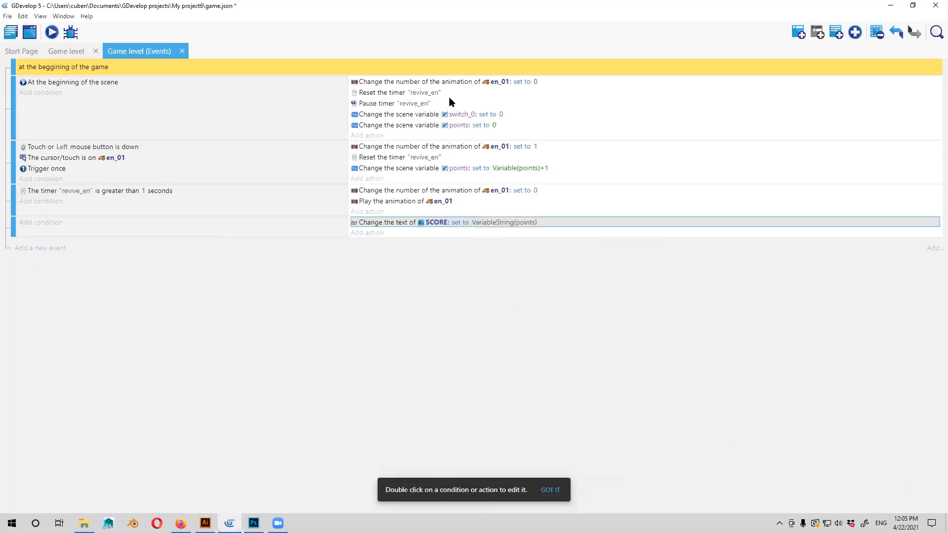
# Preview the Game level scene, hit the enemy repeatedly to test the points counter in the SCORE text, and close the preview.
pyautogui.click(66, 51)
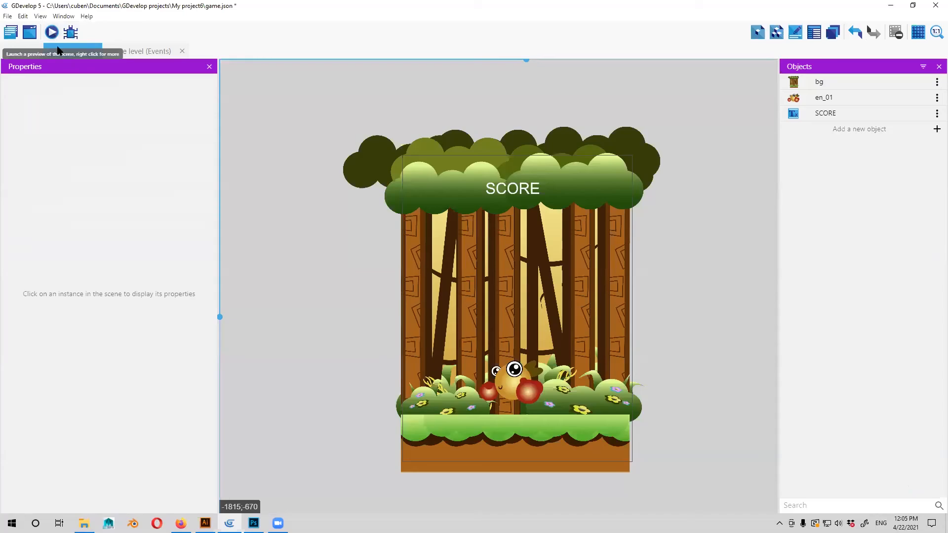
pyautogui.click(53, 32)
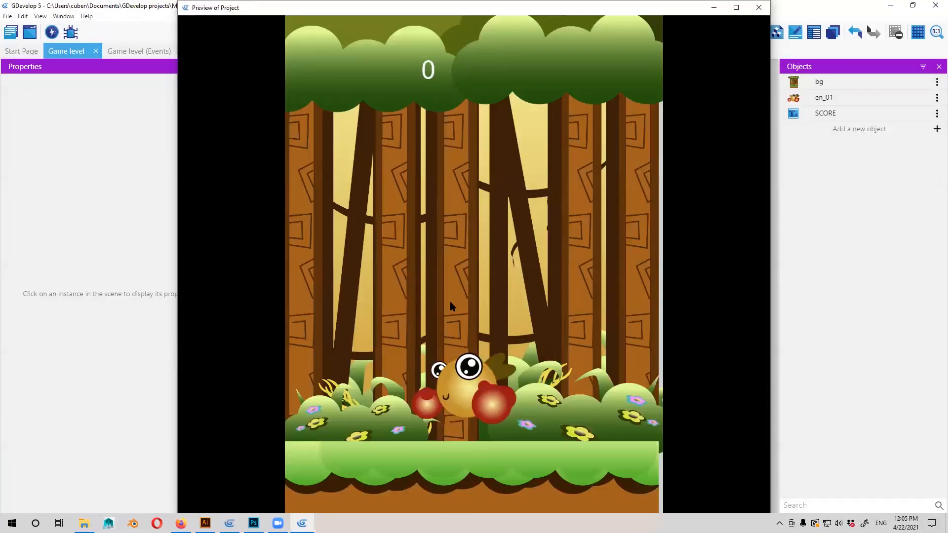
pyautogui.click(467, 391)
pyautogui.click(468, 394)
pyautogui.click(470, 398)
pyautogui.click(469, 398)
pyautogui.click(471, 400)
pyautogui.click(470, 400)
pyautogui.click(471, 400)
pyautogui.click(469, 398)
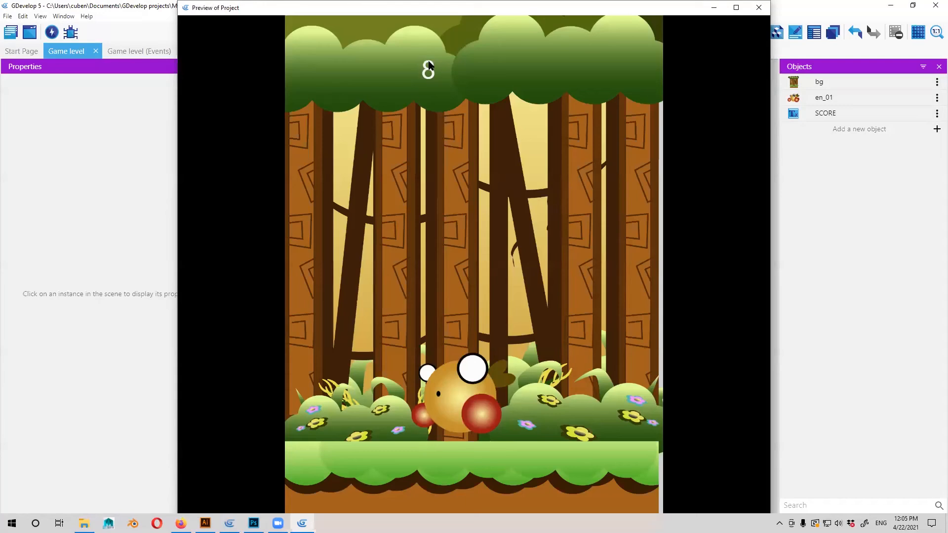
pyautogui.click(478, 394)
pyautogui.click(474, 395)
pyautogui.click(471, 395)
pyautogui.tripleClick(472, 395)
pyautogui.tripleClick(471, 395)
pyautogui.tripleClick(471, 396)
pyautogui.tripleClick(471, 395)
pyautogui.doubleClick(472, 395)
pyautogui.doubleClick(471, 395)
pyautogui.doubleClick(472, 395)
pyautogui.tripleClick(472, 395)
pyautogui.doubleClick(470, 398)
pyautogui.tripleClick(470, 398)
pyautogui.tripleClick(470, 398)
pyautogui.tripleClick(471, 398)
pyautogui.doubleClick(472, 398)
pyautogui.click(759, 7)
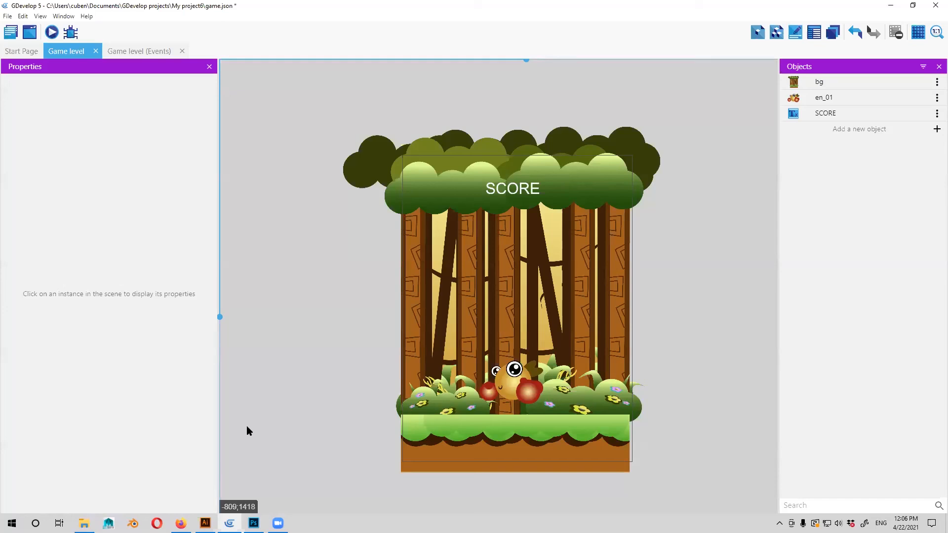
# Switch to Firefox and open TheGreatThief (Amature) page on itch.io from the cubenom image results.
pyautogui.click(180, 523)
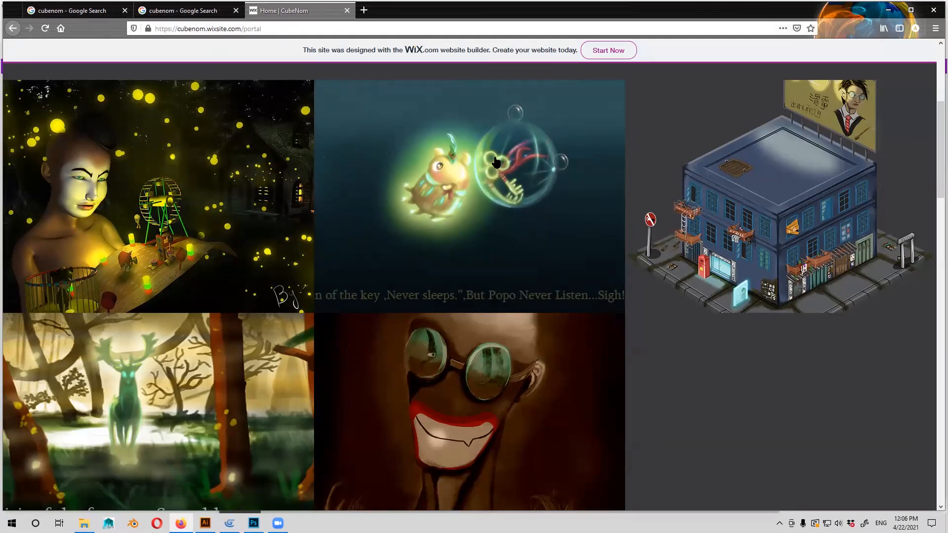
pyautogui.hotkey('ctrl', 'shift', 'Tab')
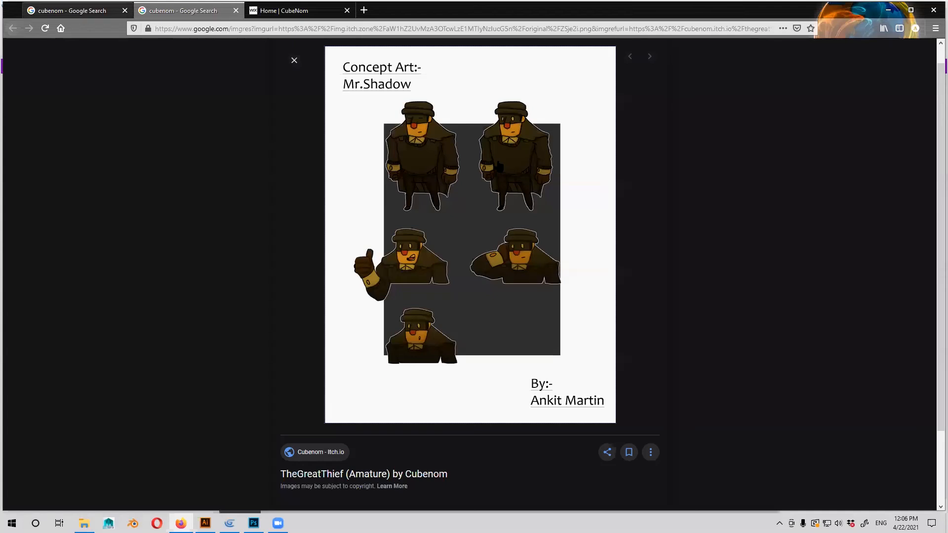
pyautogui.hotkey('ctrl', 'shift', 'Tab')
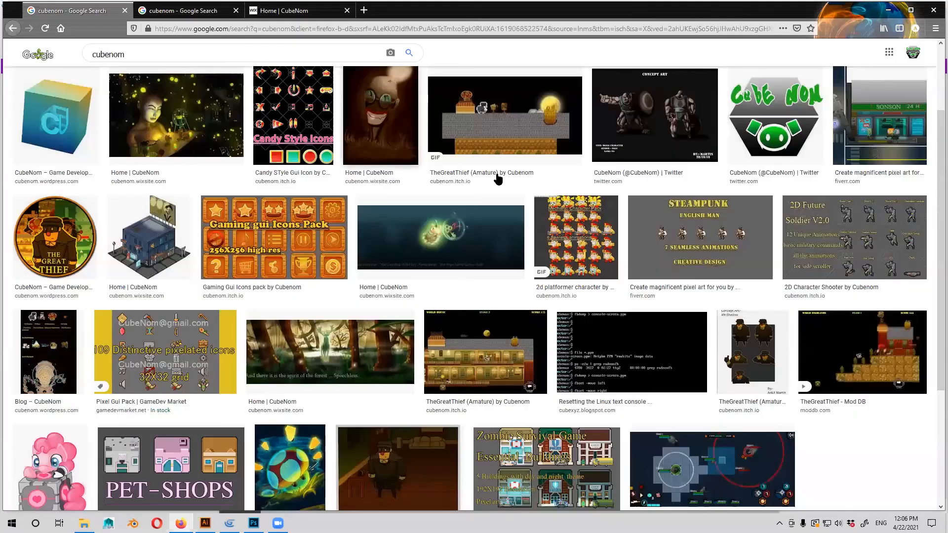
pyautogui.click(497, 174)
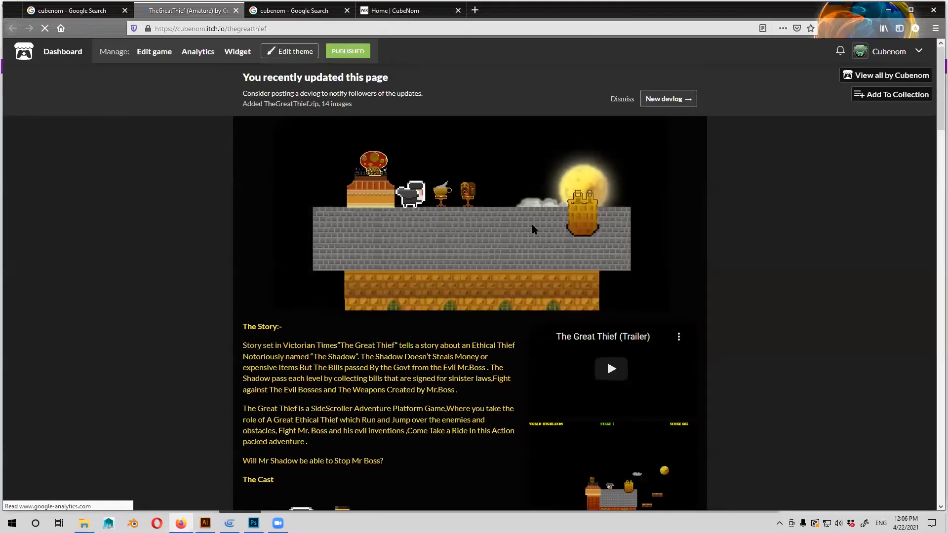
pyautogui.scroll(-3, 610, 218)
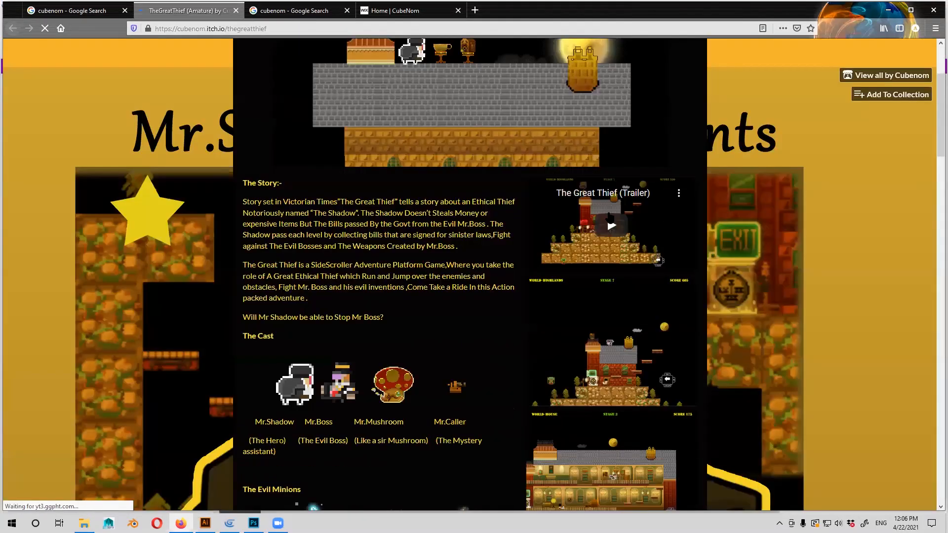
pyautogui.scroll(-1, 611, 217)
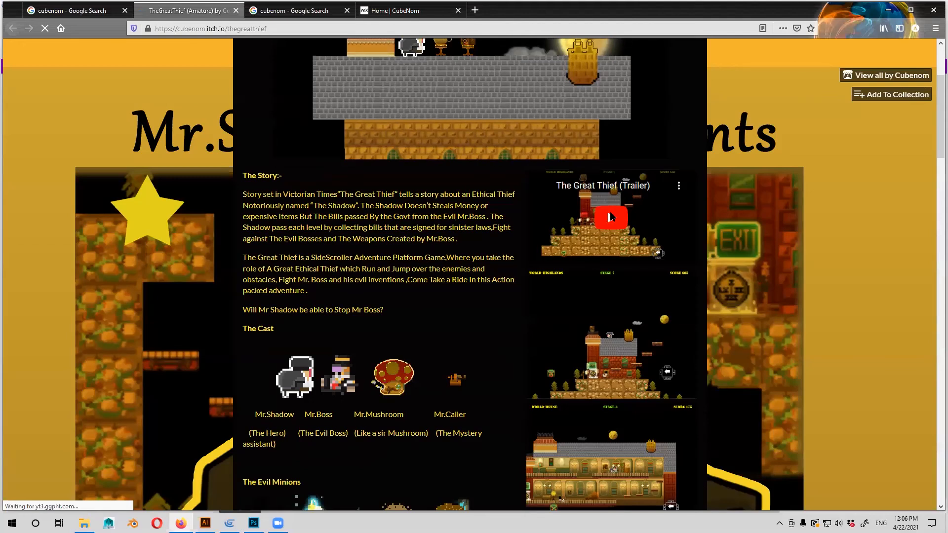
# Play The Great Thief trailer in full screen at 1080p quality, exit full screen and pause it.
pyautogui.click(610, 217)
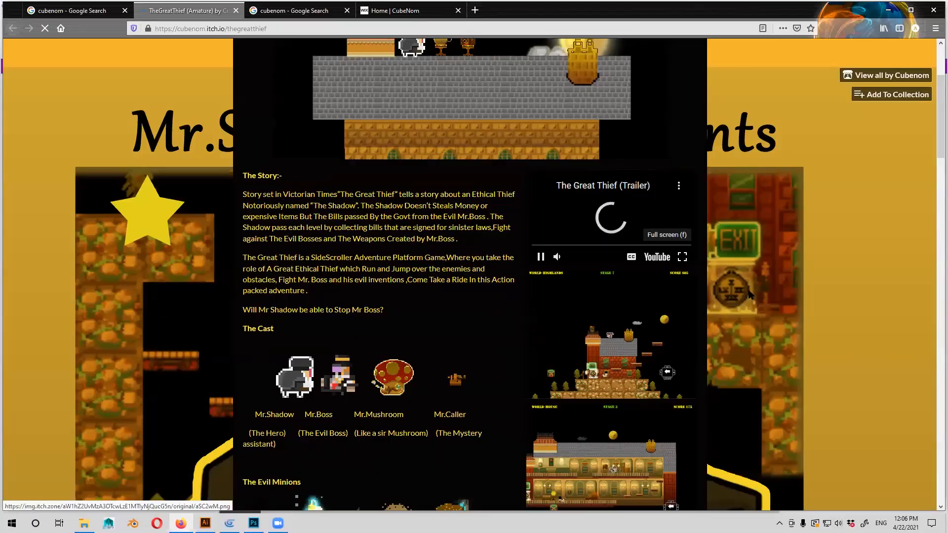
pyautogui.press('f')
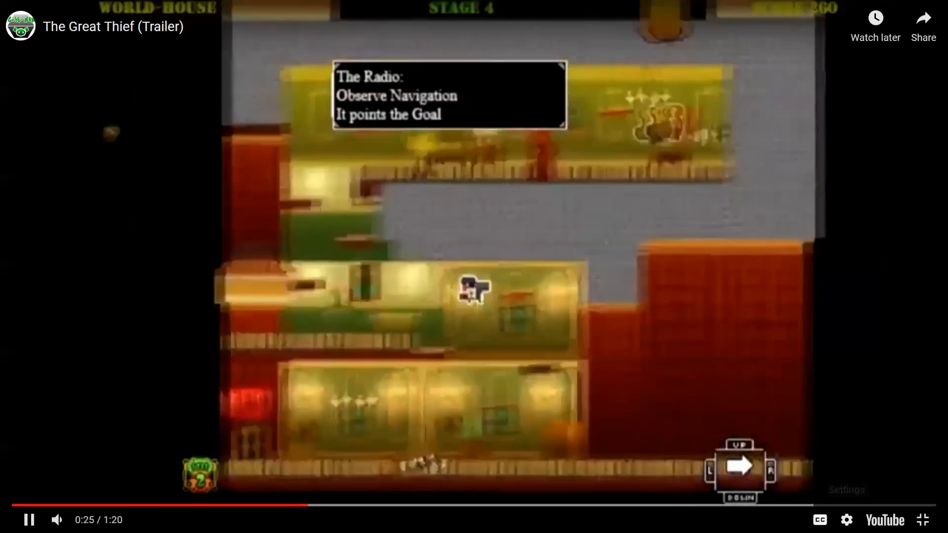
pyautogui.click(846, 520)
pyautogui.click(870, 483)
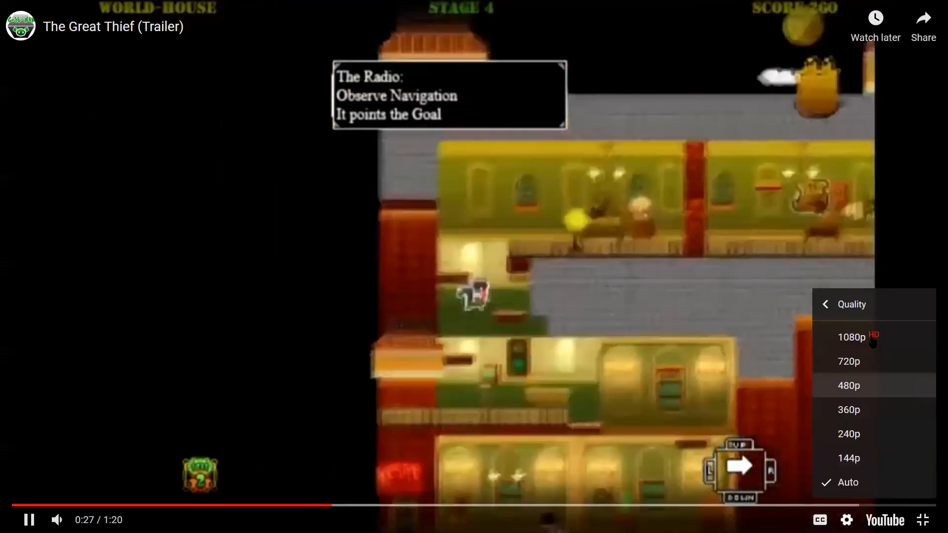
pyautogui.click(873, 341)
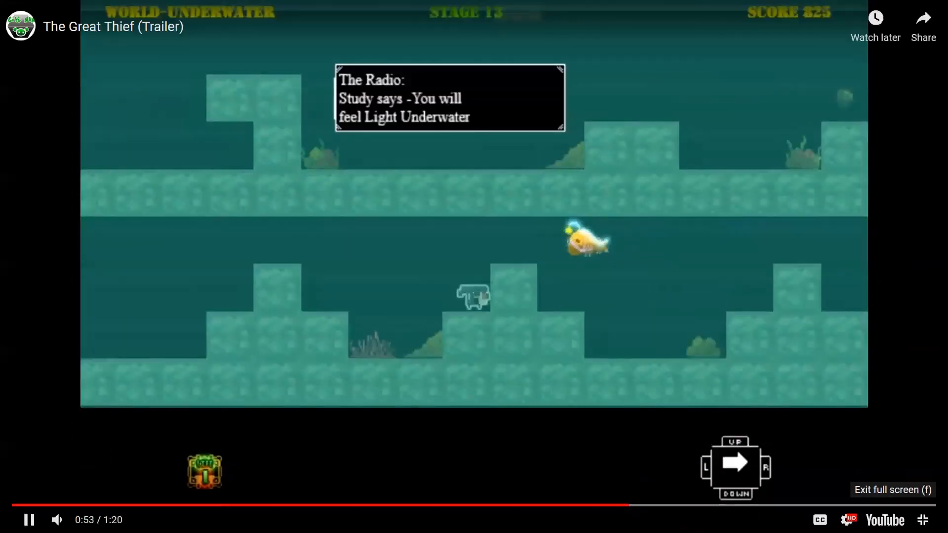
pyautogui.click(922, 520)
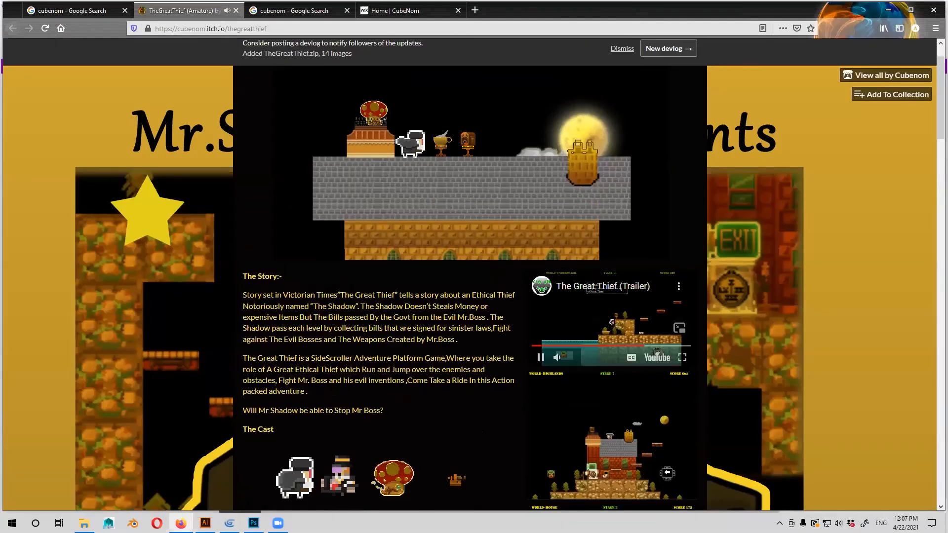
pyautogui.click(611, 322)
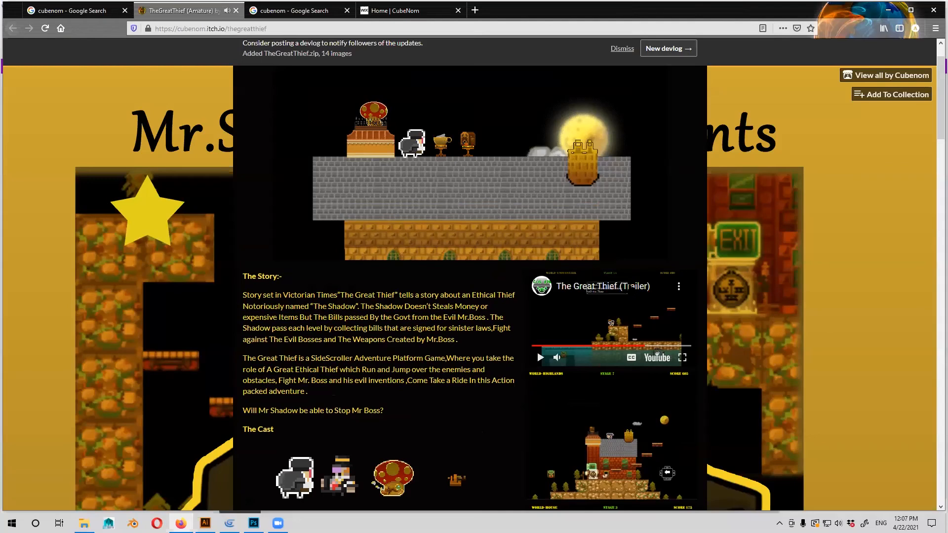
# Browse TheGreatThief page and view its enlarged artwork from the Mr.Shadow room scene to the Mr.Boss concept art.
pyautogui.scroll(-2, 470, 277)
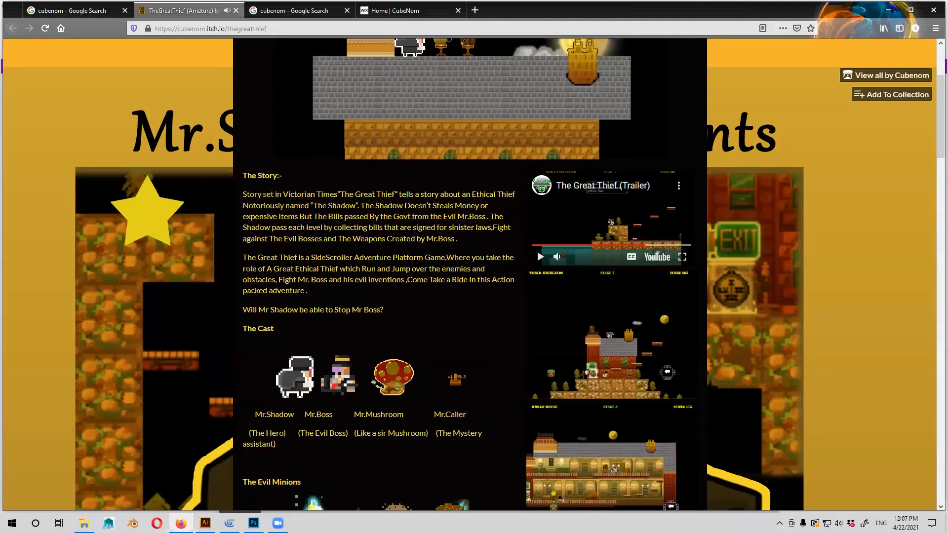
pyautogui.scroll(-2, 555, 292)
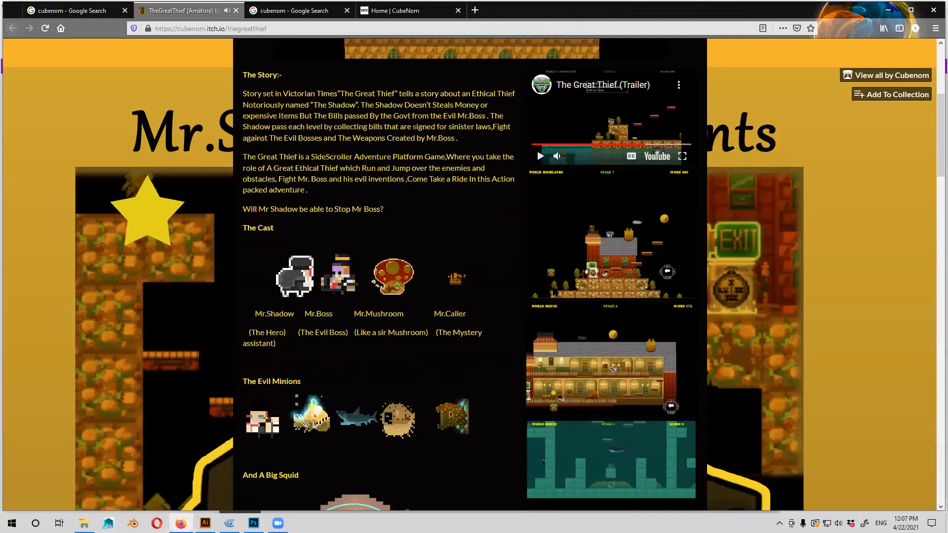
pyautogui.scroll(5, 554, 291)
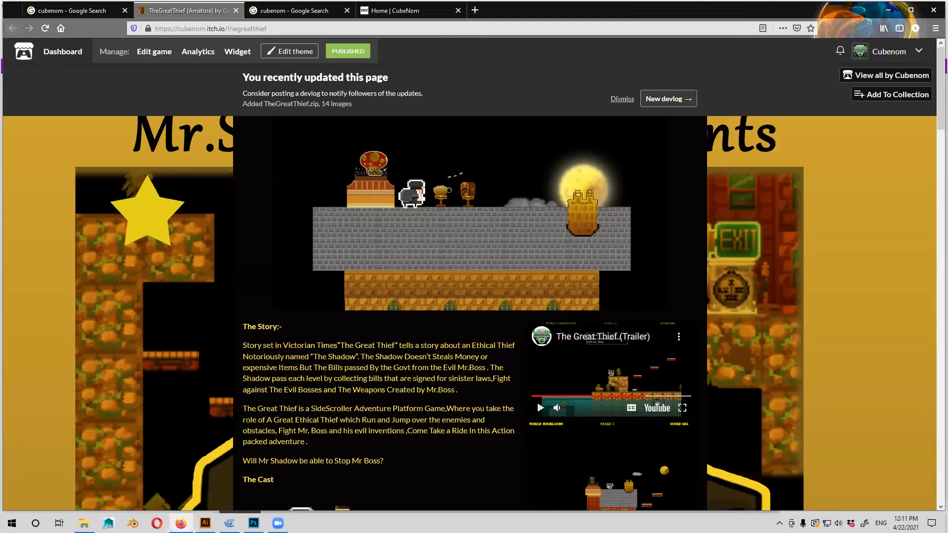
pyautogui.scroll(-10, 611, 276)
pyautogui.scroll(-10, 613, 316)
pyautogui.click(613, 316)
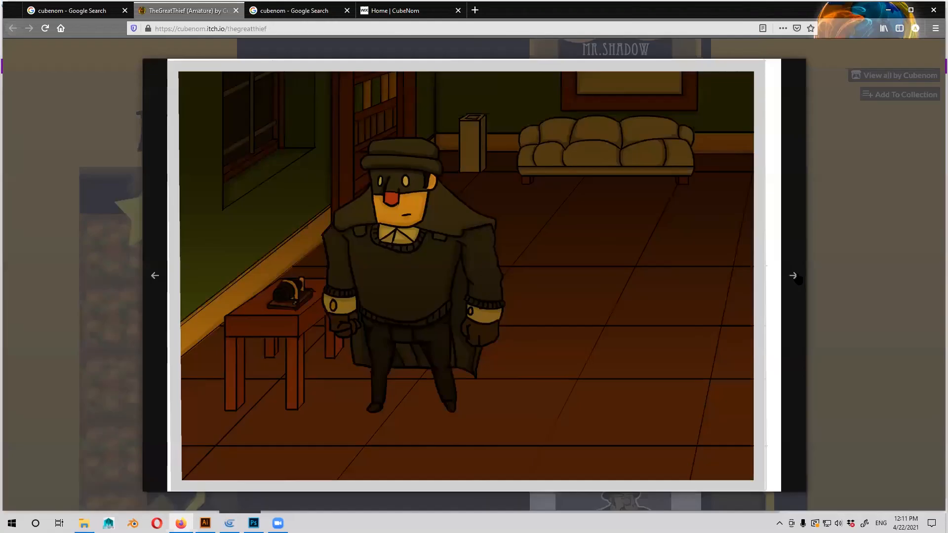
pyautogui.click(724, 323)
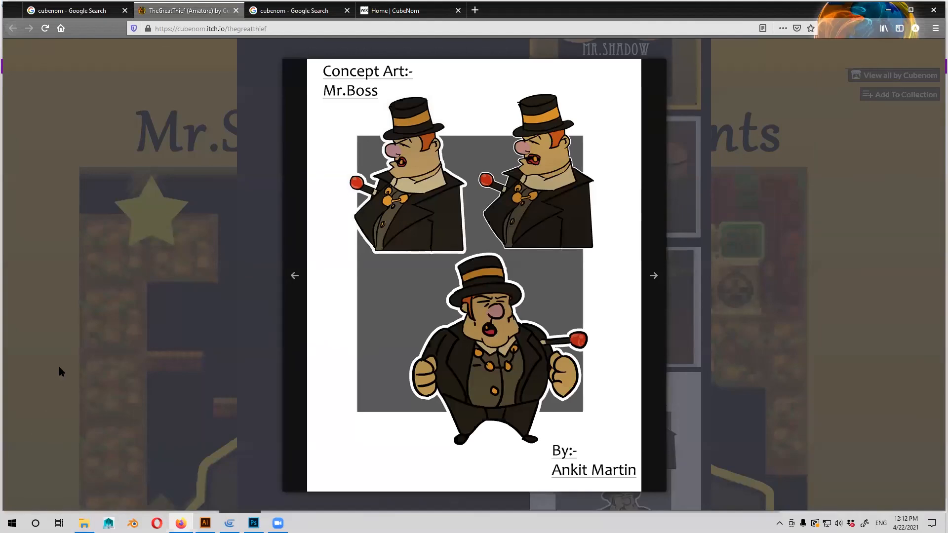
# Try to launch 3ds Max 2020 by searching the system for "max", dismissing its license type dialog.
pyautogui.press('super')
pyautogui.write('max')
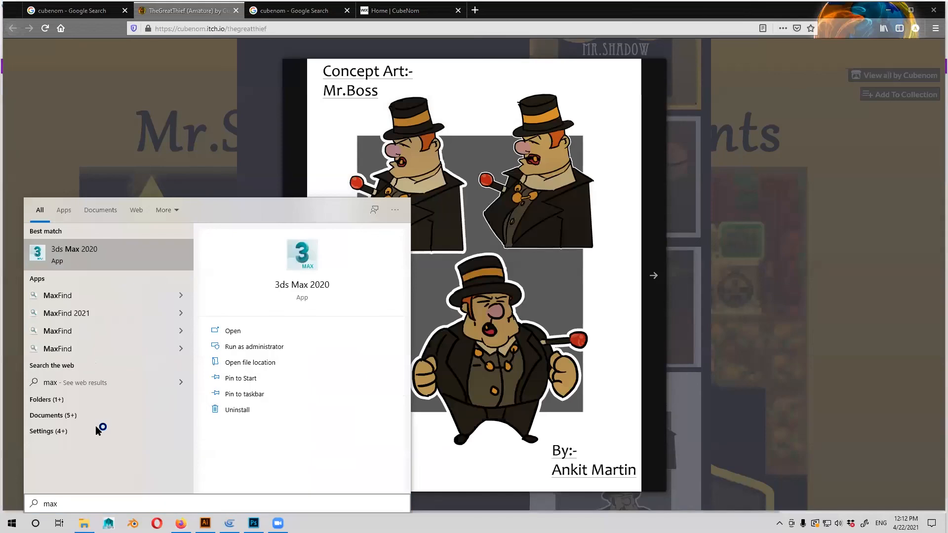
pyautogui.click(64, 380)
pyautogui.press('super')
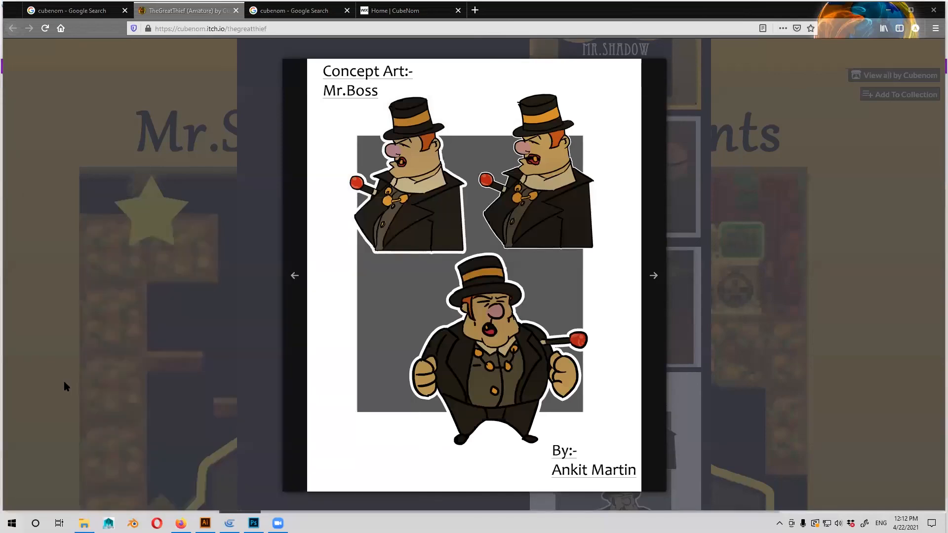
pyautogui.write('max')
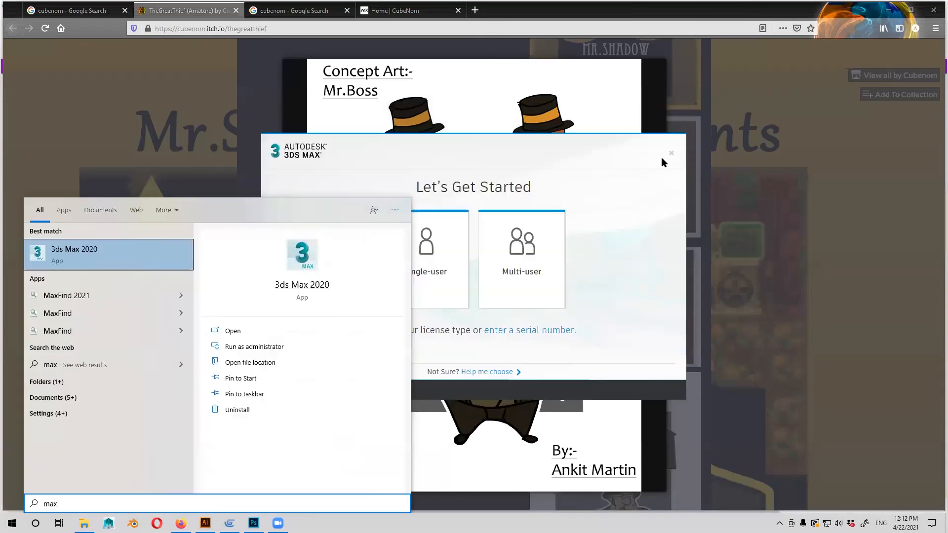
pyautogui.click(671, 154)
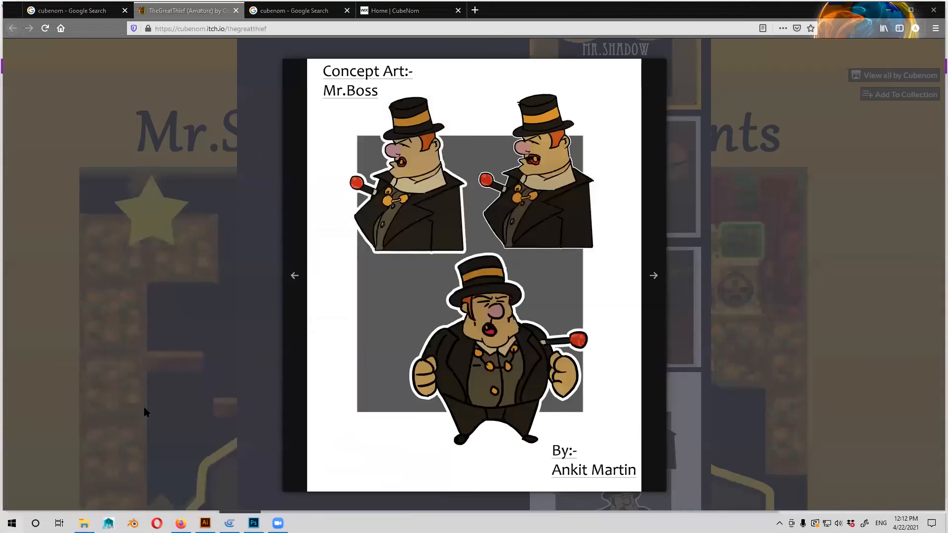
pyautogui.press('super')
pyautogui.write('max')
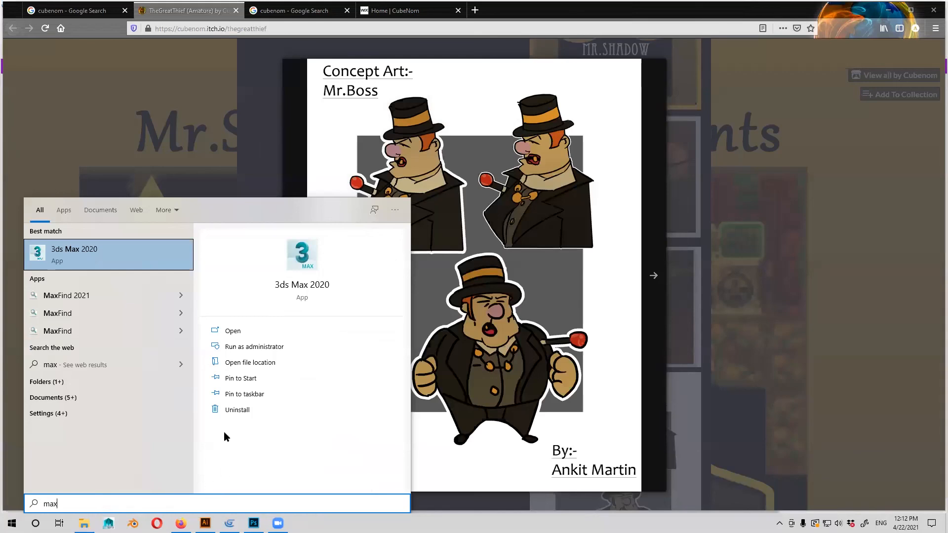
pyautogui.press('Return')
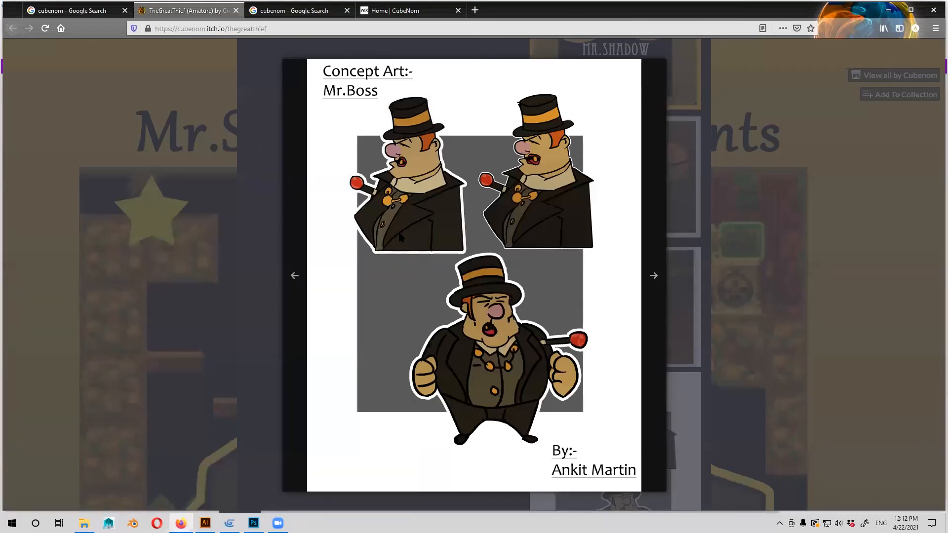
# View the Mr.Shadow concept art, close the enlarged image and return to the beginning of TheGreatThief page.
pyautogui.click(400, 238)
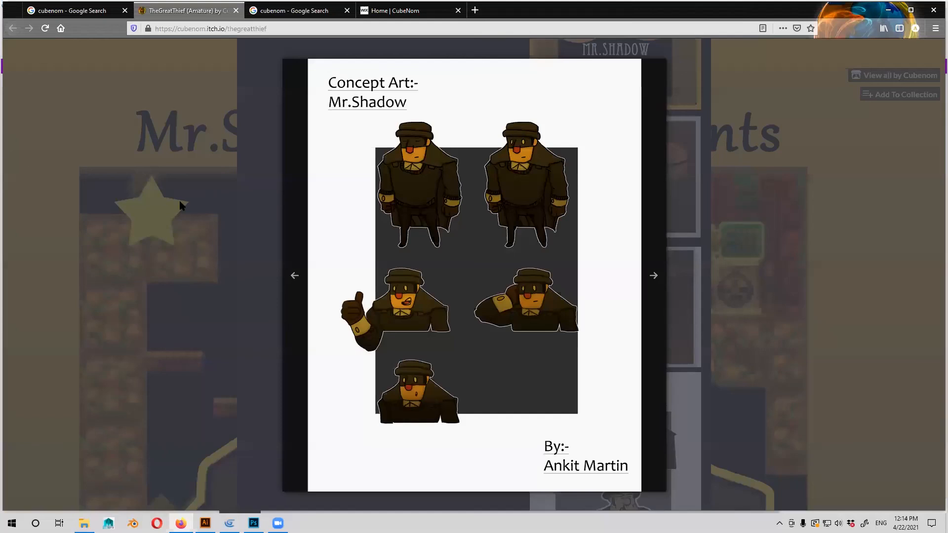
pyautogui.click(521, 366)
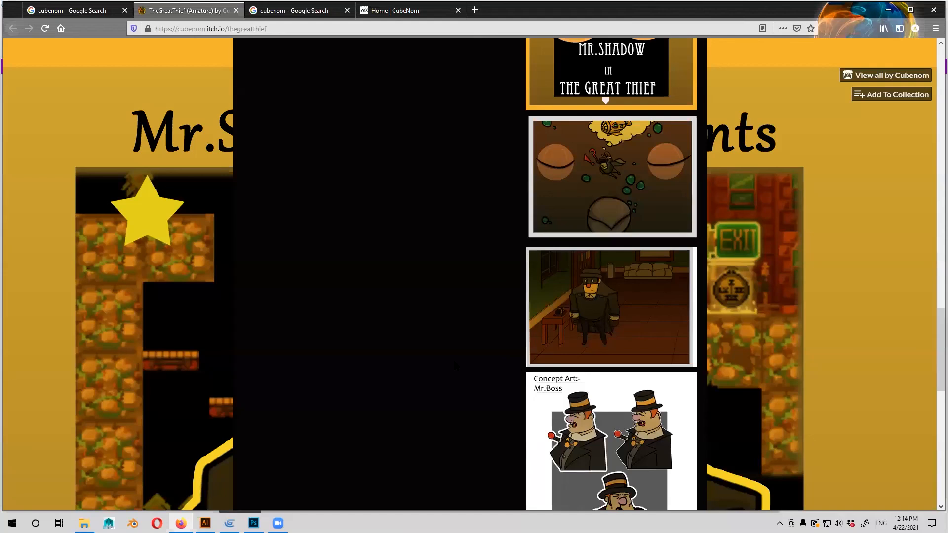
pyautogui.scroll(10, 408, 363)
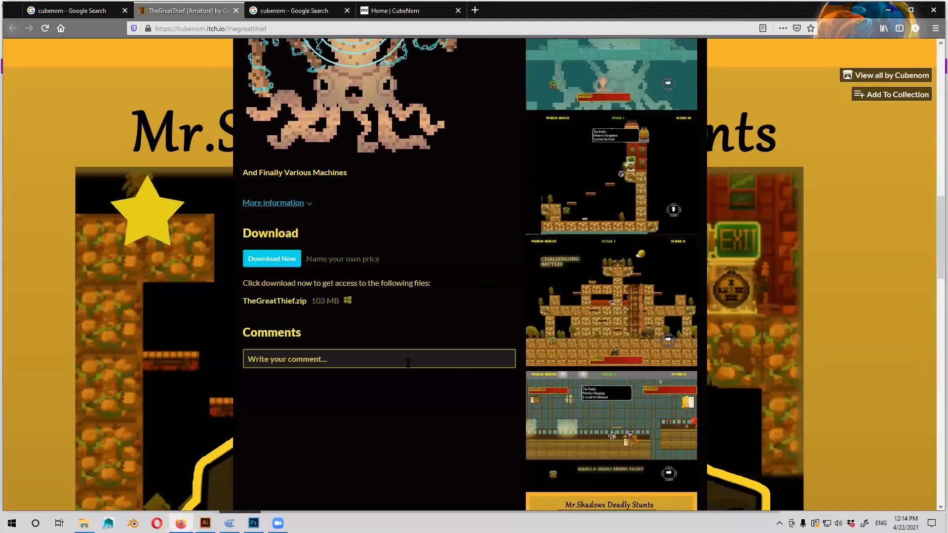
pyautogui.scroll(6, 408, 363)
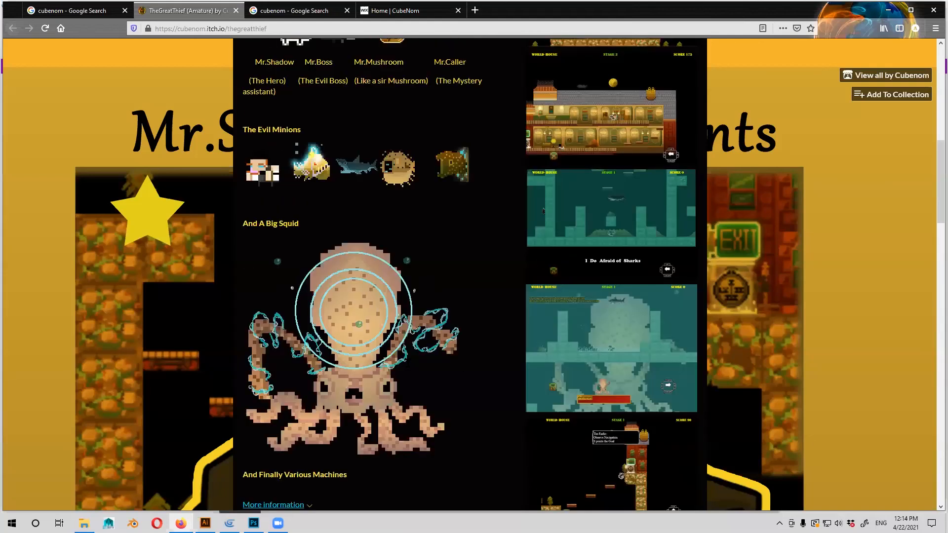
pyautogui.scroll(8, 408, 366)
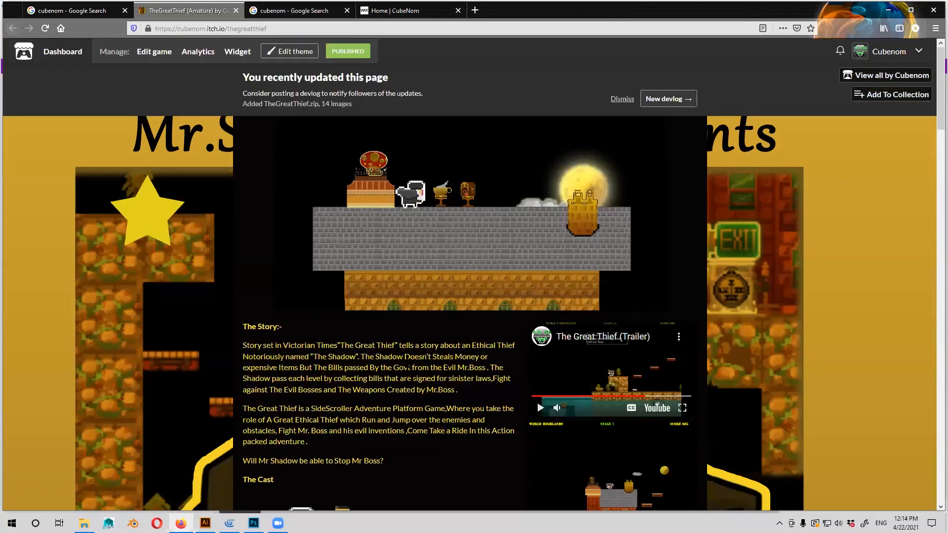